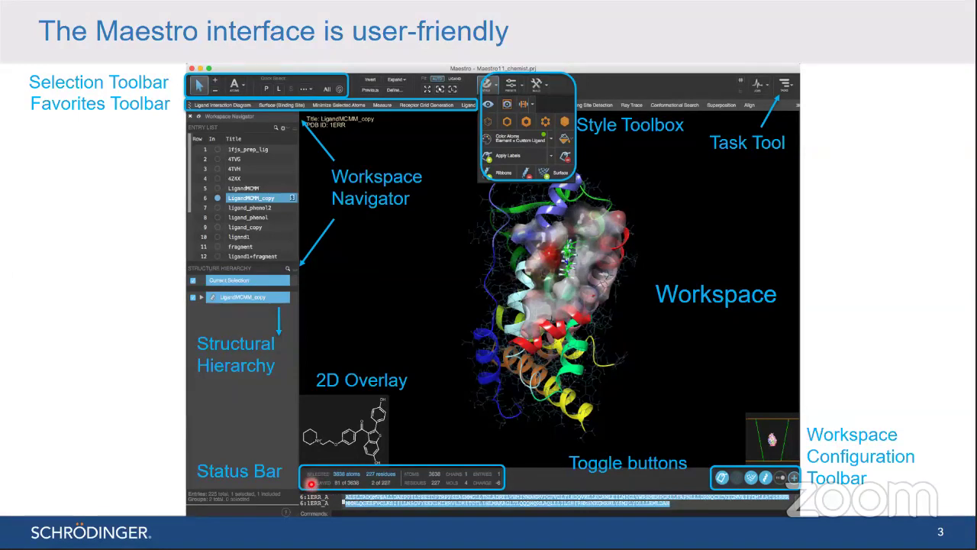
Step: Advance to the "Lets see Maestro Visualizer" slide, end the slide show and show the desktop
{"action": "left_click", "coordinate": [375, 484]}
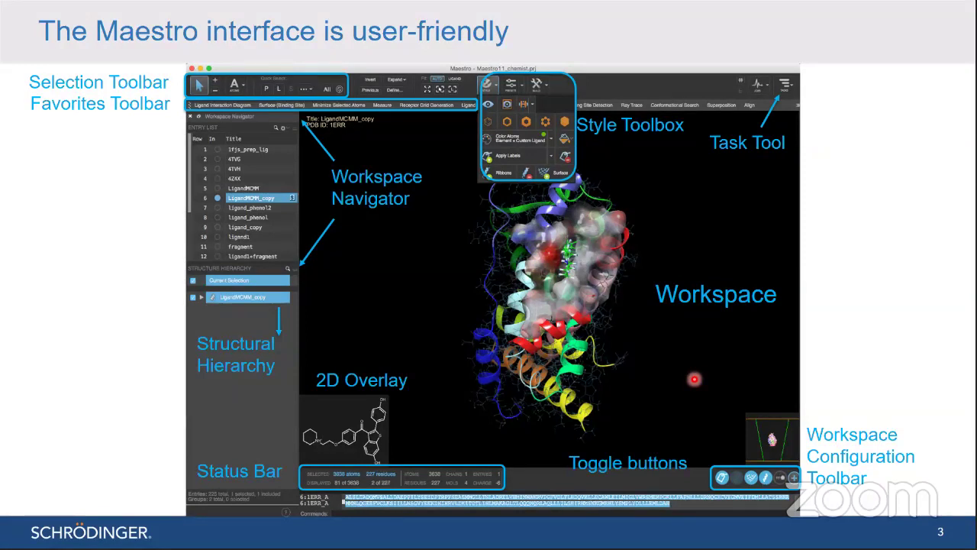
{"action": "key", "text": "Right"}
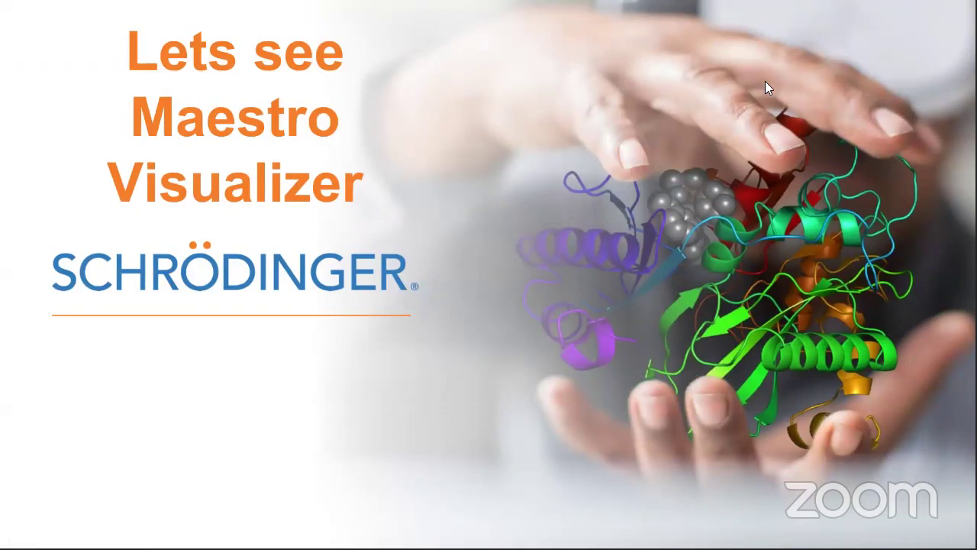
{"action": "right_click", "coordinate": [626, 202]}
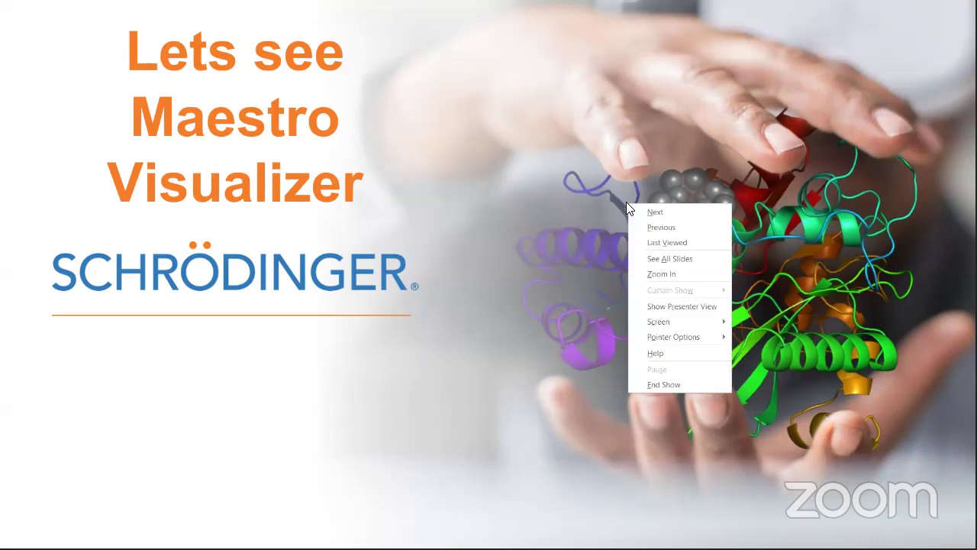
{"action": "left_click", "coordinate": [675, 385]}
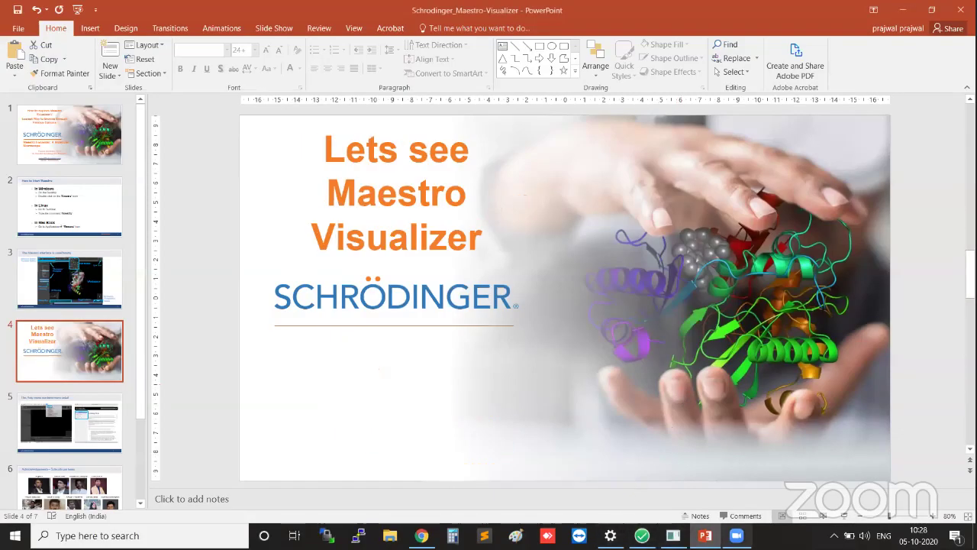
{"action": "key", "text": "super+d"}
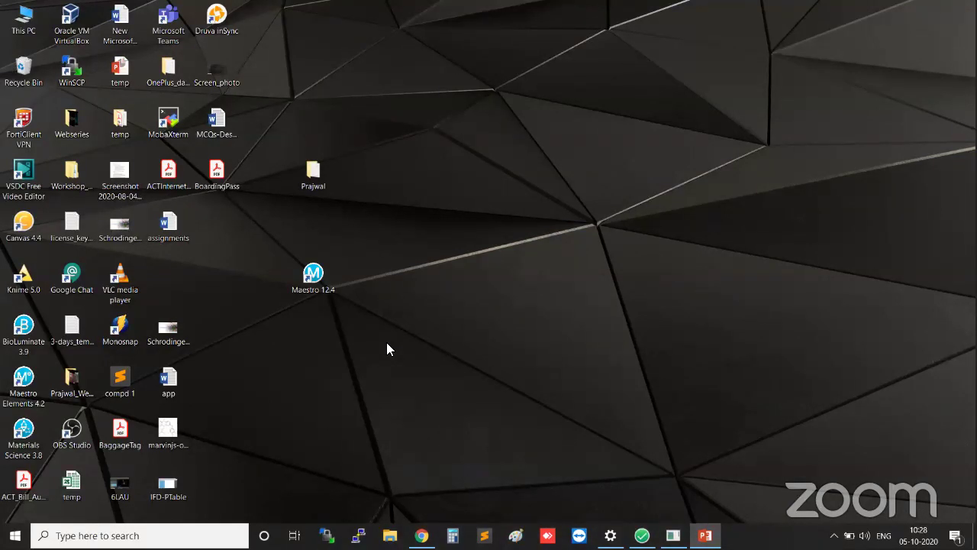
{"action": "left_click", "coordinate": [329, 286]}
{"action": "left_click", "coordinate": [329, 286]}
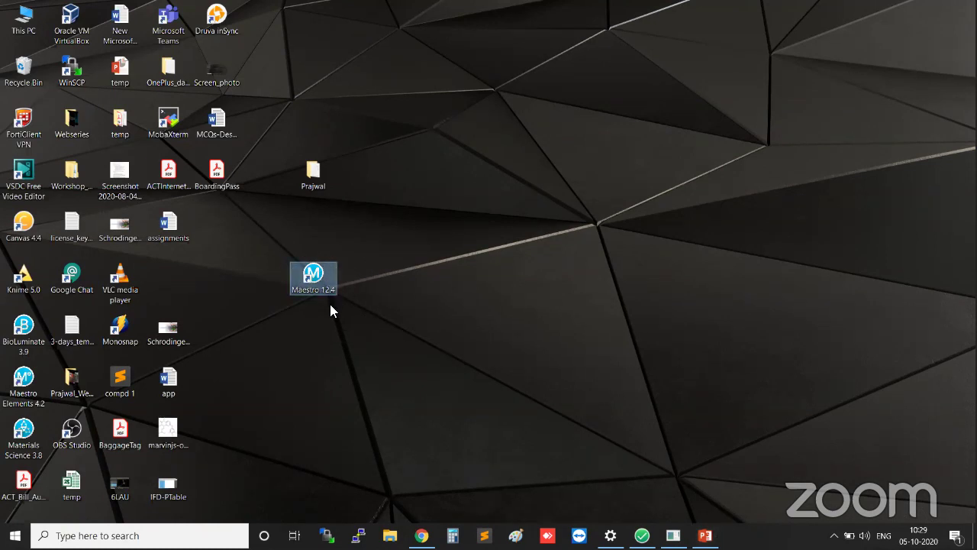
{"action": "left_click", "coordinate": [330, 297]}
{"action": "left_click", "coordinate": [329, 294]}
{"action": "left_click", "coordinate": [319, 296]}
{"action": "left_click", "coordinate": [322, 302]}
{"action": "left_click", "coordinate": [323, 293]}
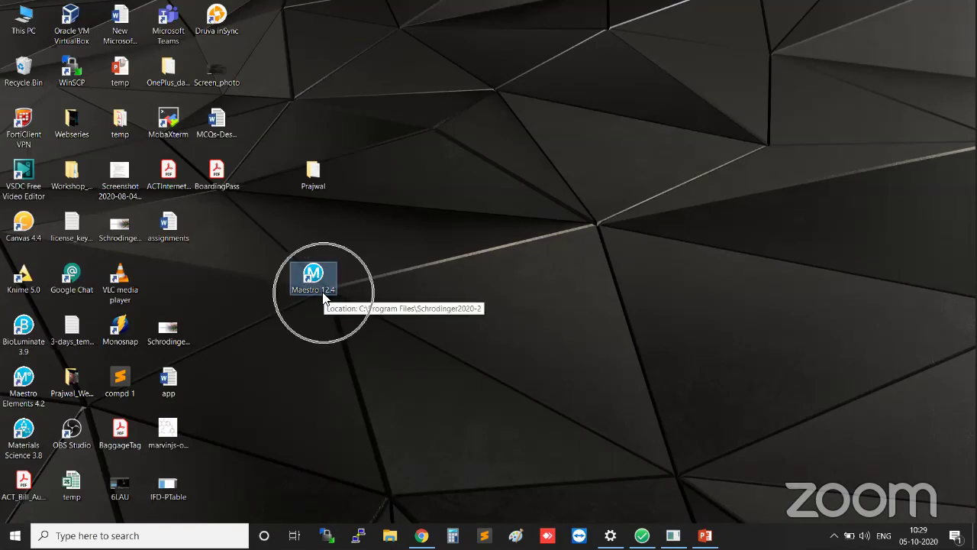
{"action": "left_click", "coordinate": [322, 290]}
{"action": "left_click", "coordinate": [321, 278]}
{"action": "left_click", "coordinate": [321, 278]}
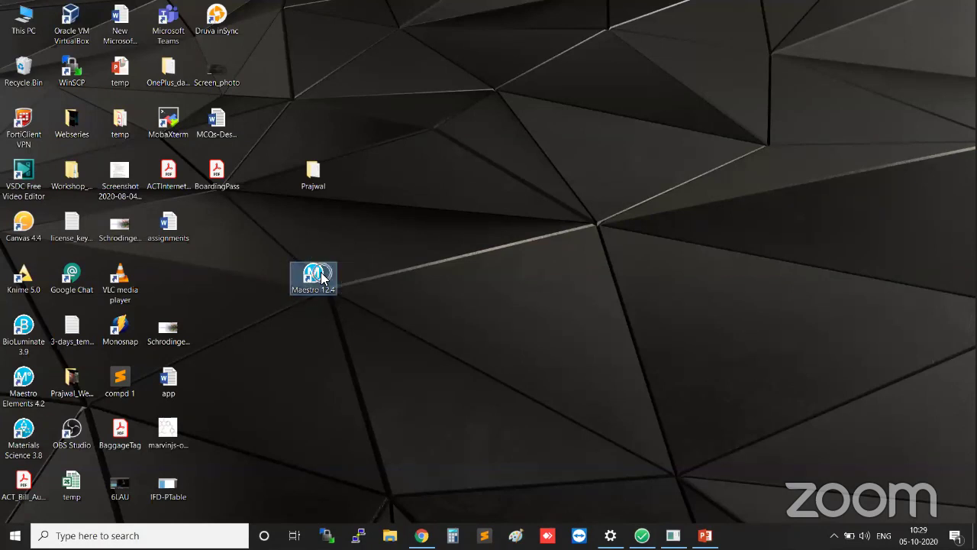
{"action": "left_click", "coordinate": [321, 278]}
{"action": "left_click", "coordinate": [337, 335]}
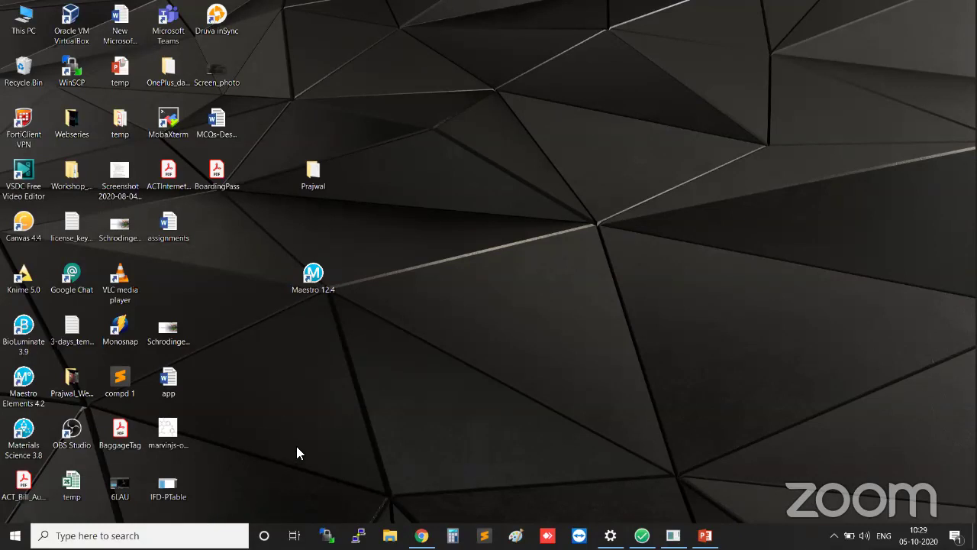
Step: Search Windows for "con" to find Configure Software and bring up the Schrodinger licensing window
{"action": "left_click", "coordinate": [174, 534]}
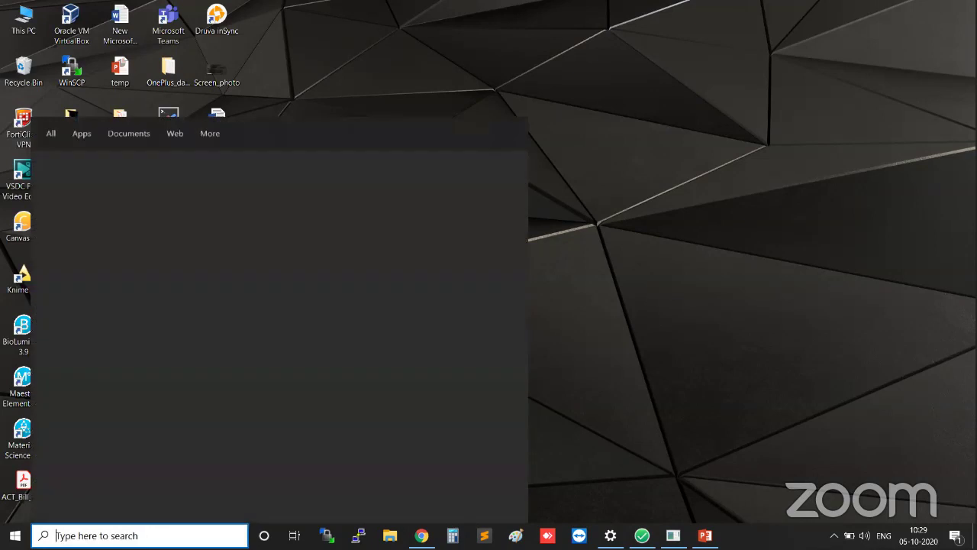
{"action": "type", "text": "co"}
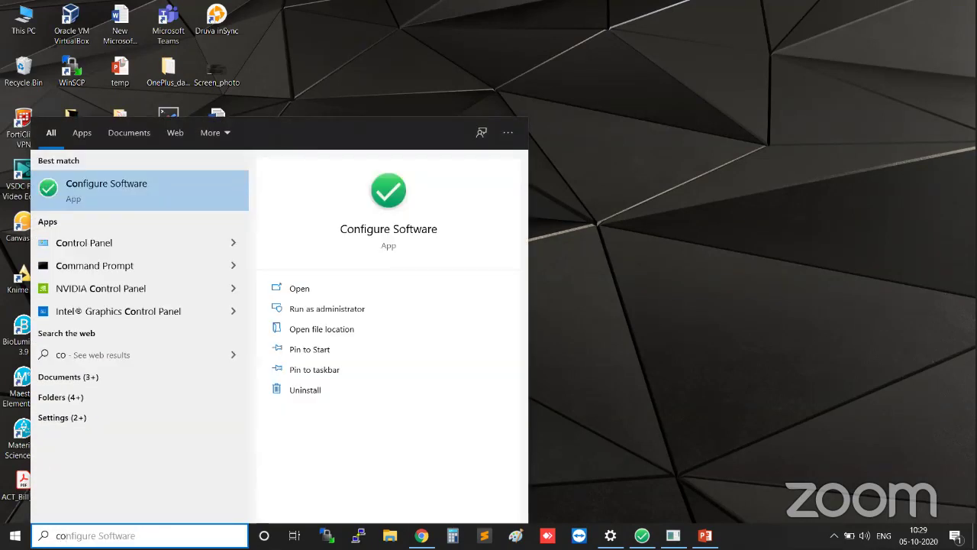
{"action": "type", "text": "n"}
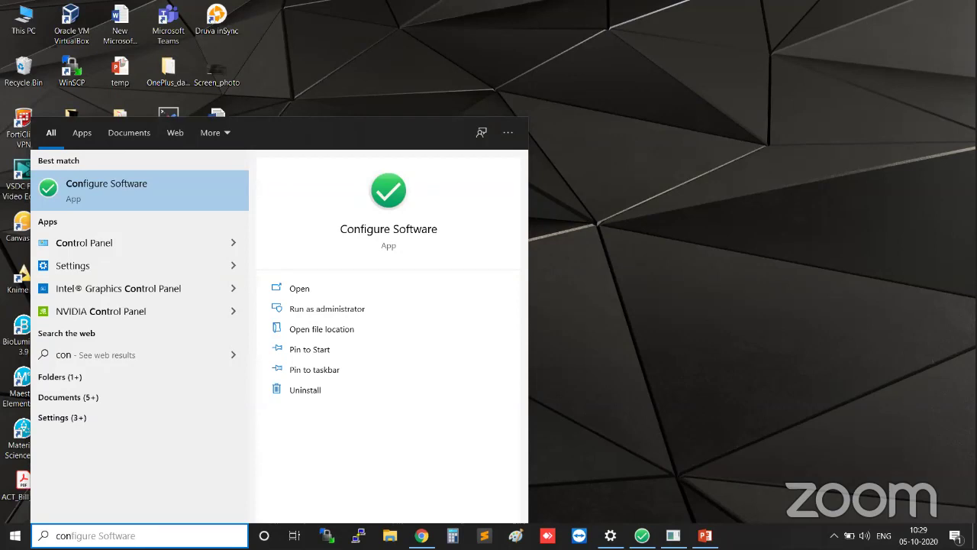
{"action": "left_click", "coordinate": [137, 195]}
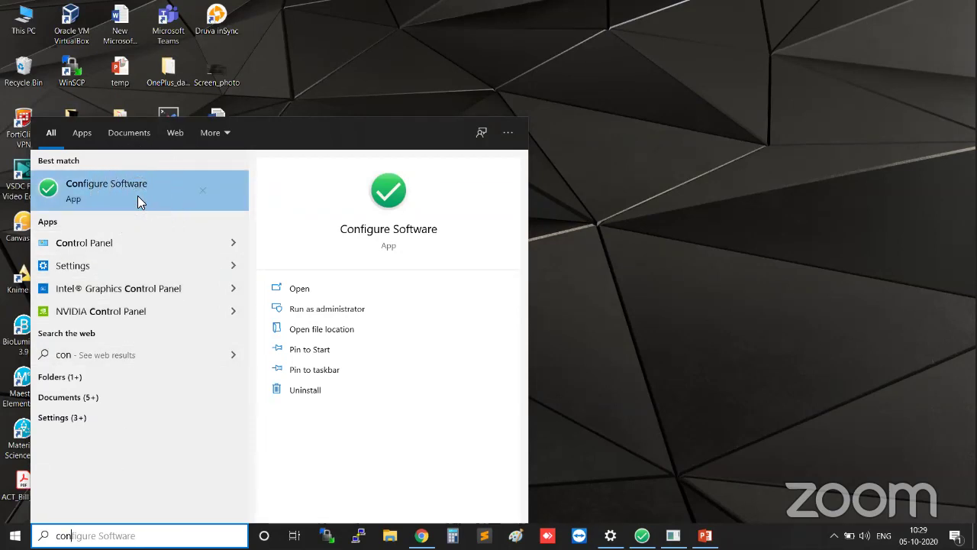
{"action": "left_click", "coordinate": [137, 195]}
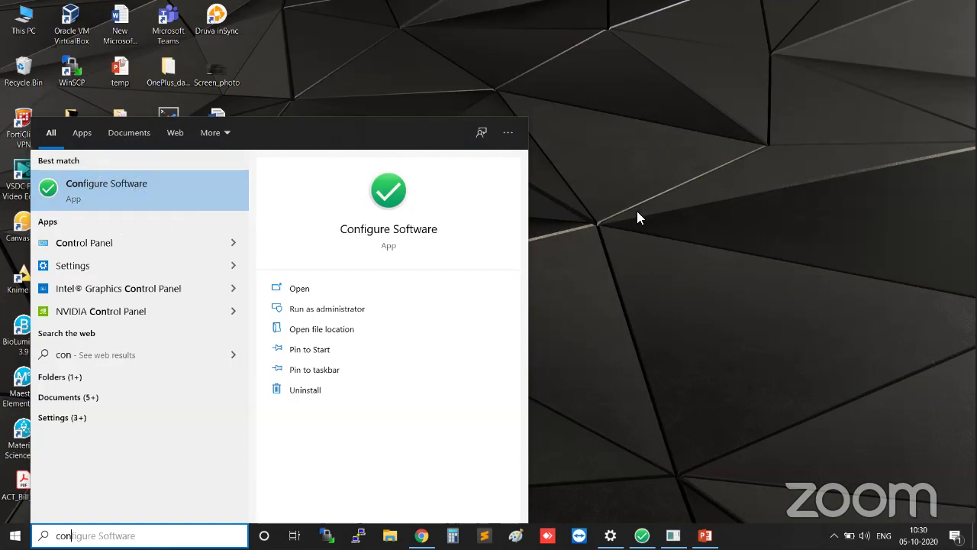
{"action": "left_click", "coordinate": [687, 423]}
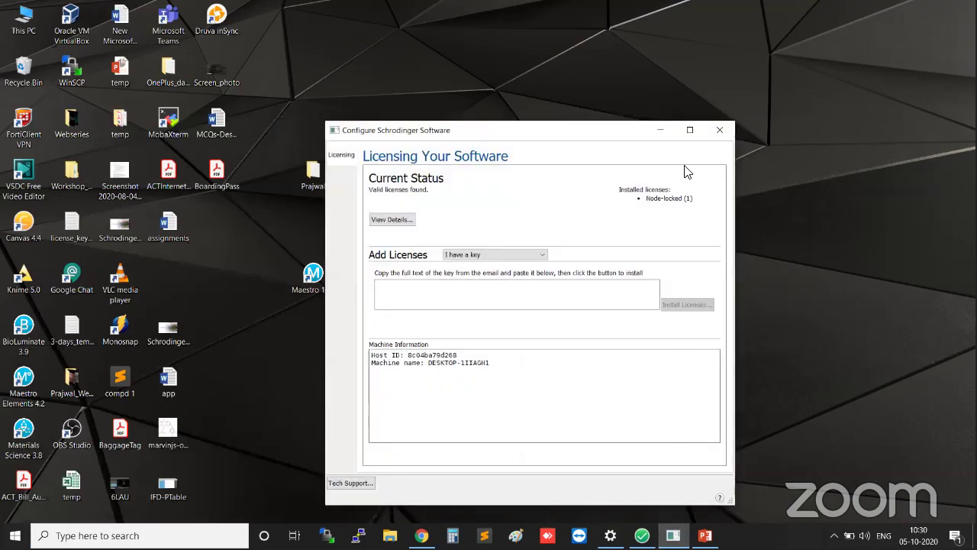
Step: Set Add Licenses to "I have a license file" and choose 3-days_temp_license.txt from the Desktop
{"action": "left_click_drag", "start_coordinate": [551, 130], "coordinate": [504, 68]}
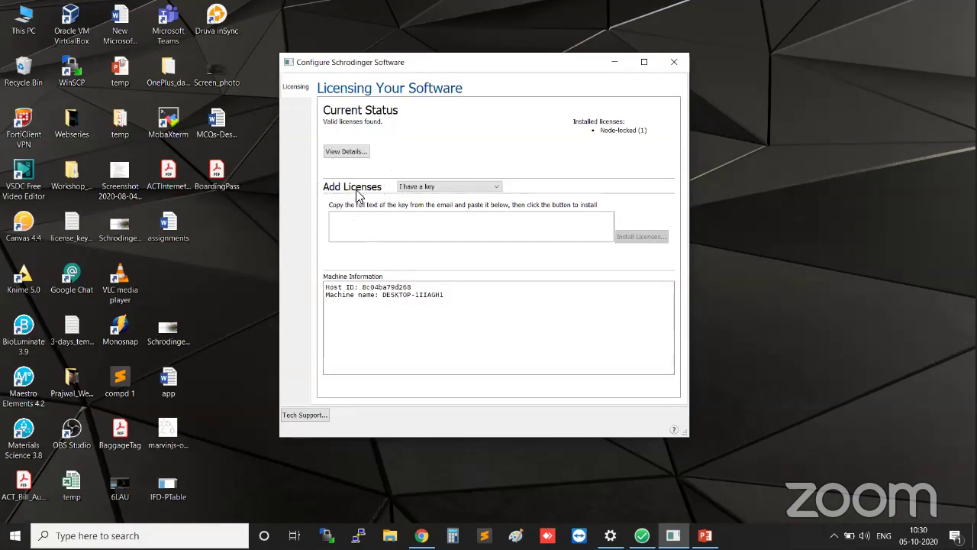
{"action": "left_click", "coordinate": [438, 187]}
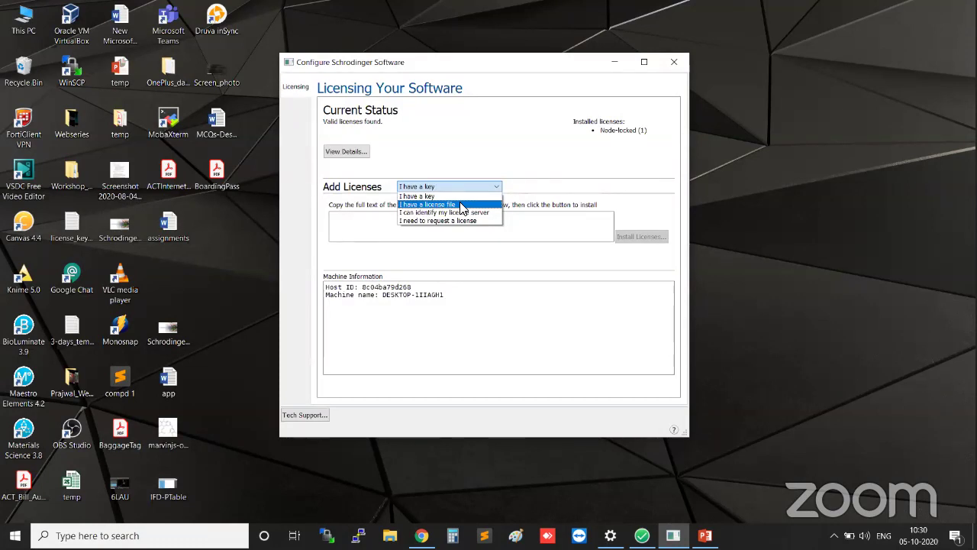
{"action": "left_click", "coordinate": [461, 204]}
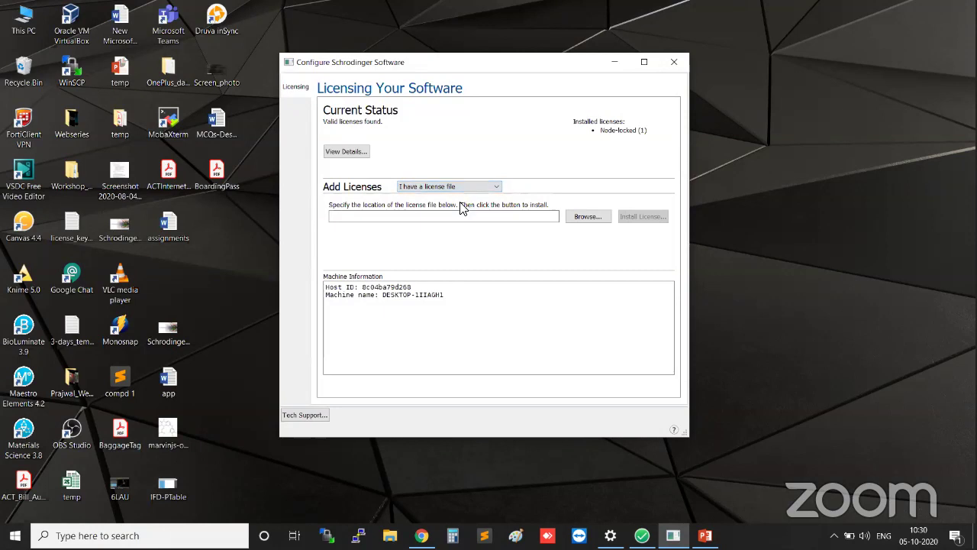
{"action": "left_click", "coordinate": [601, 220]}
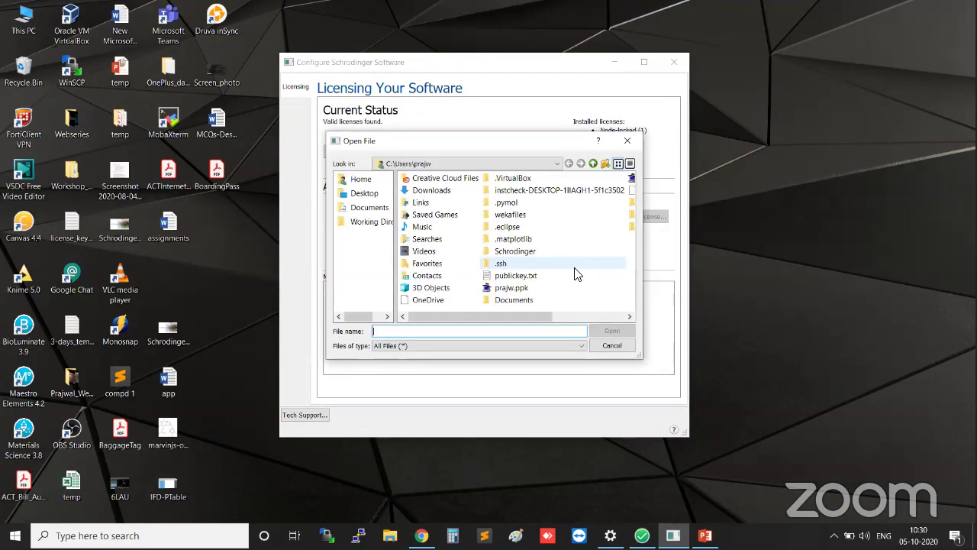
{"action": "left_click", "coordinate": [374, 194]}
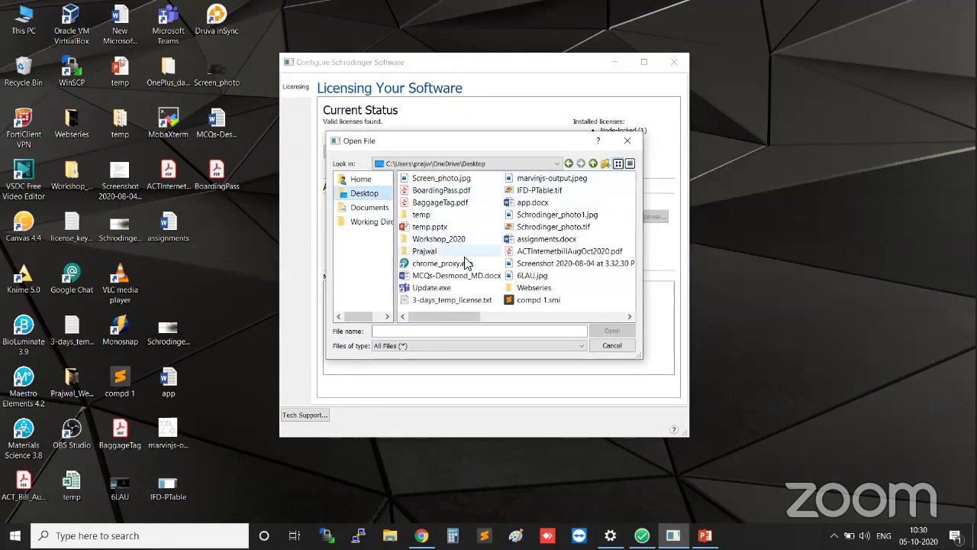
{"action": "left_click", "coordinate": [467, 299]}
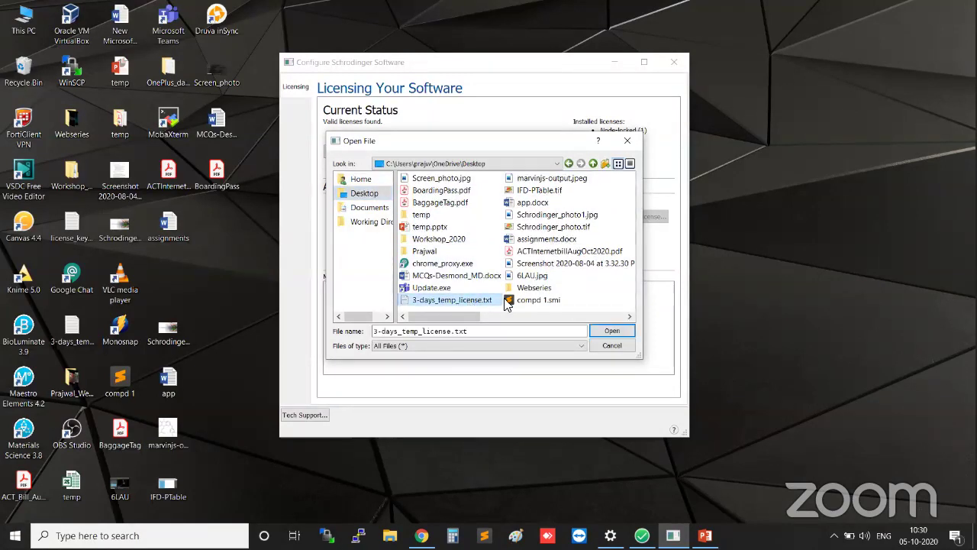
{"action": "left_click", "coordinate": [615, 331]}
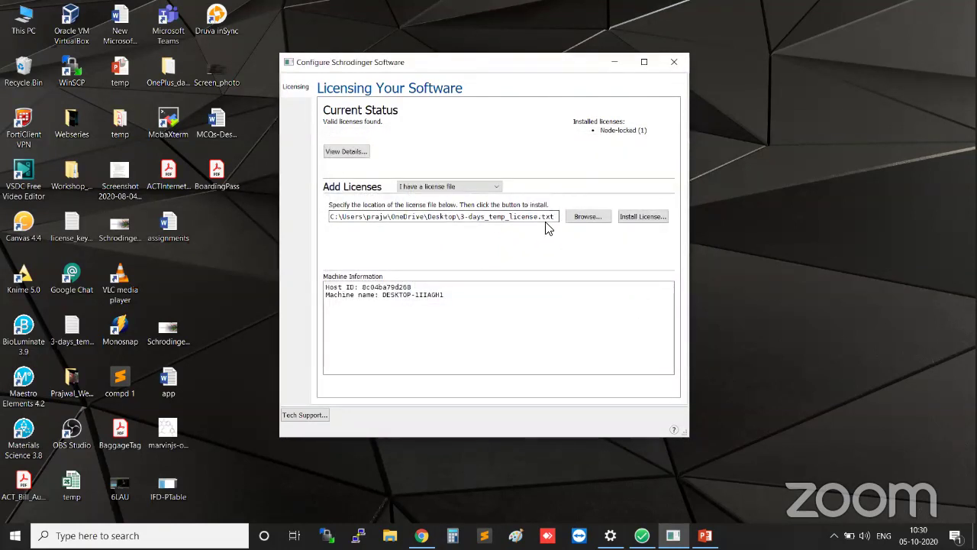
Step: Install the chosen license file and close the licensing window
{"action": "left_click", "coordinate": [643, 216]}
{"action": "left_click", "coordinate": [359, 135]}
{"action": "left_click", "coordinate": [668, 67]}
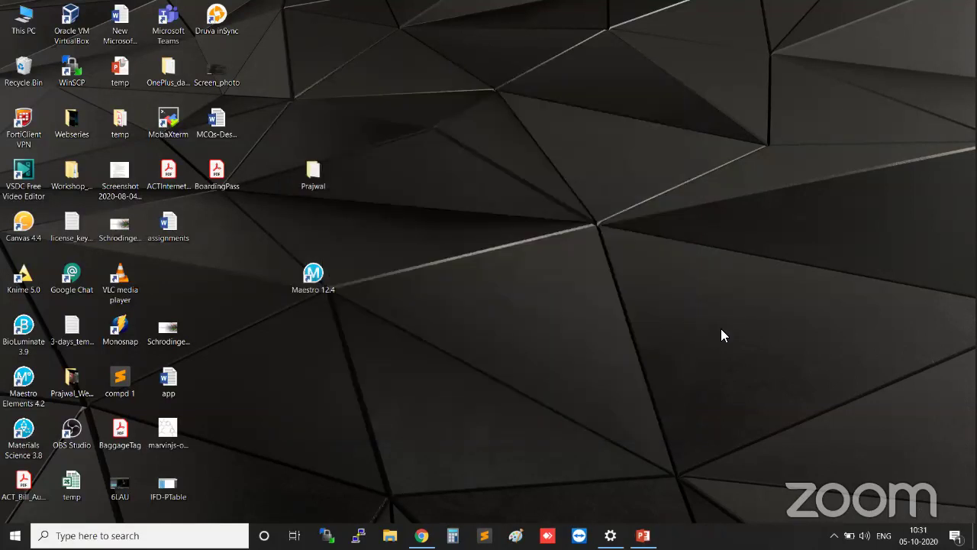
Step: Launch Maestro 12.4 from the desktop and maximize its window
{"action": "double_click", "coordinate": [303, 280]}
{"action": "key", "text": "ctrl"}
{"action": "key", "text": "ctrl"}
{"action": "key", "text": "ctrl"}
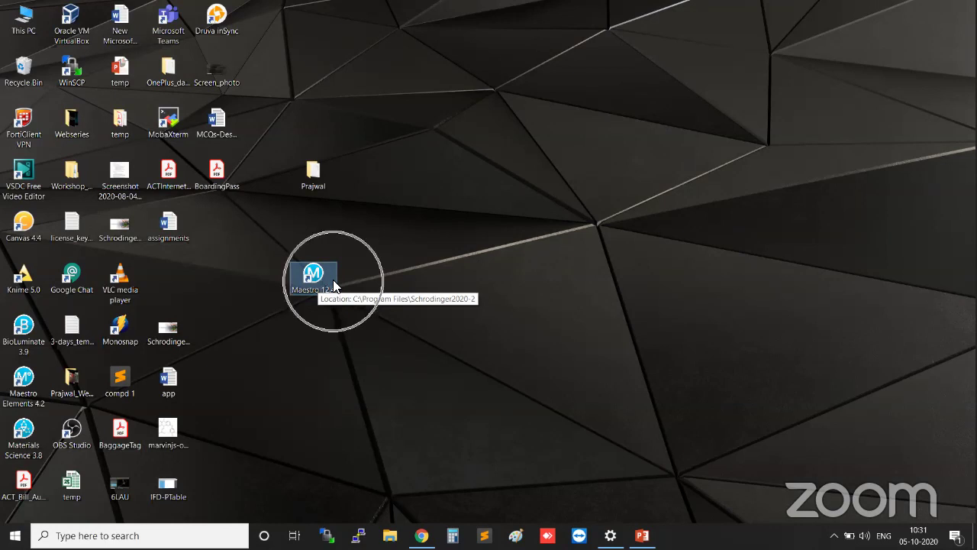
{"action": "double_click", "coordinate": [323, 278]}
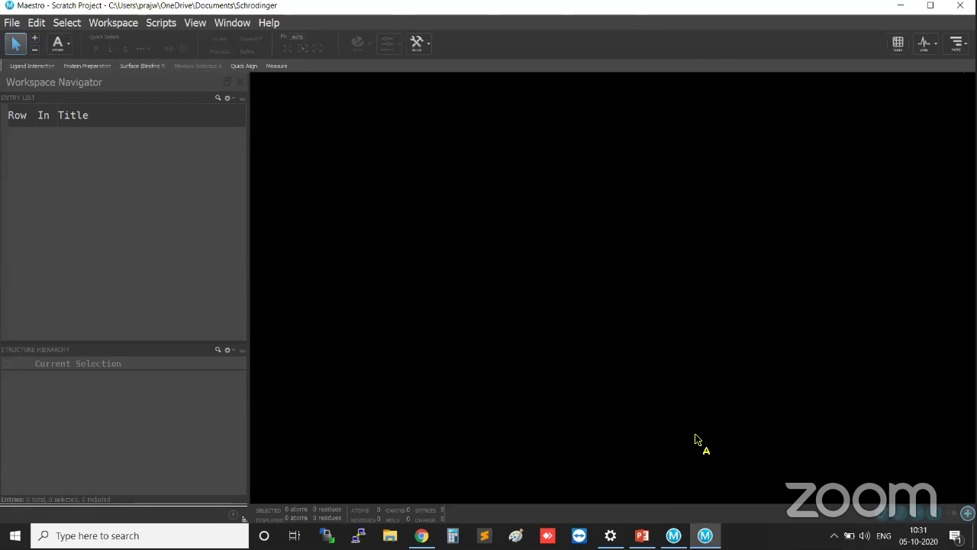
{"action": "left_click", "coordinate": [930, 7]}
{"action": "left_click", "coordinate": [307, 199]}
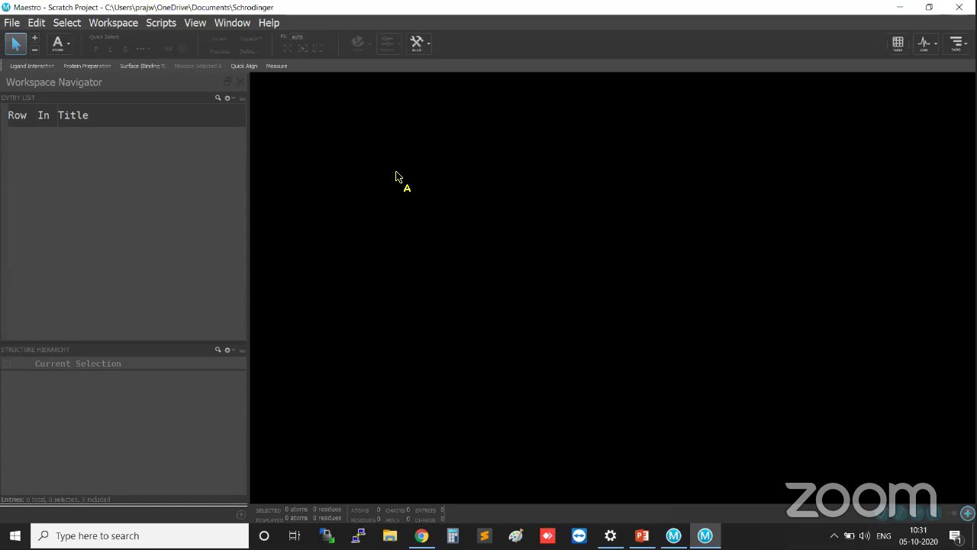
{"action": "key", "text": "ctrl"}
{"action": "key", "text": "ctrl"}
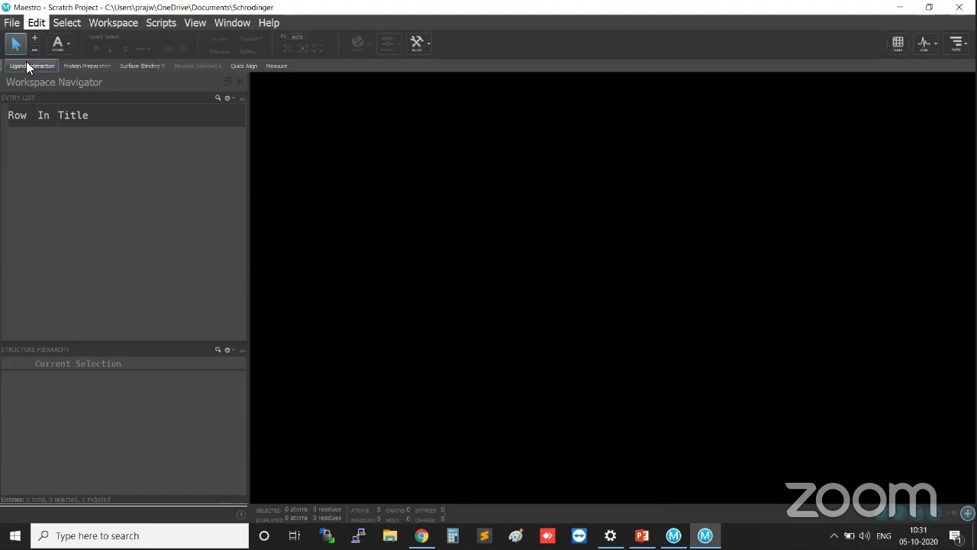
{"action": "key", "text": "ctrl"}
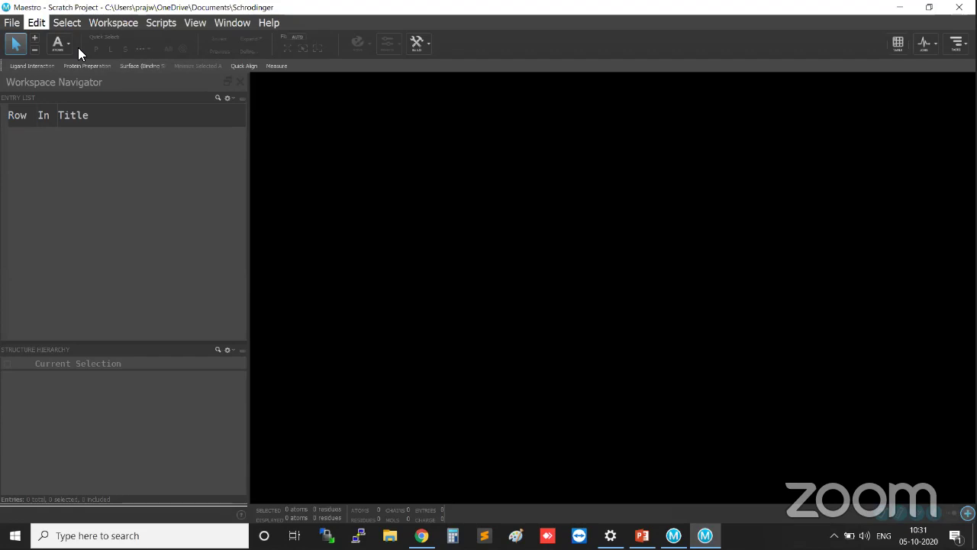
{"action": "left_click", "coordinate": [12, 23]}
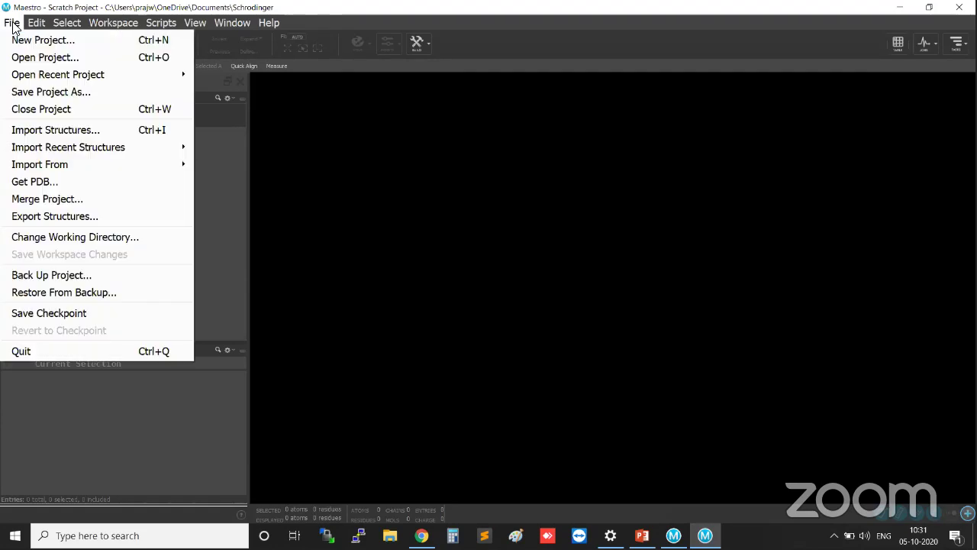
{"action": "mouse_move", "coordinate": [44, 25]}
{"action": "mouse_move", "coordinate": [105, 23]}
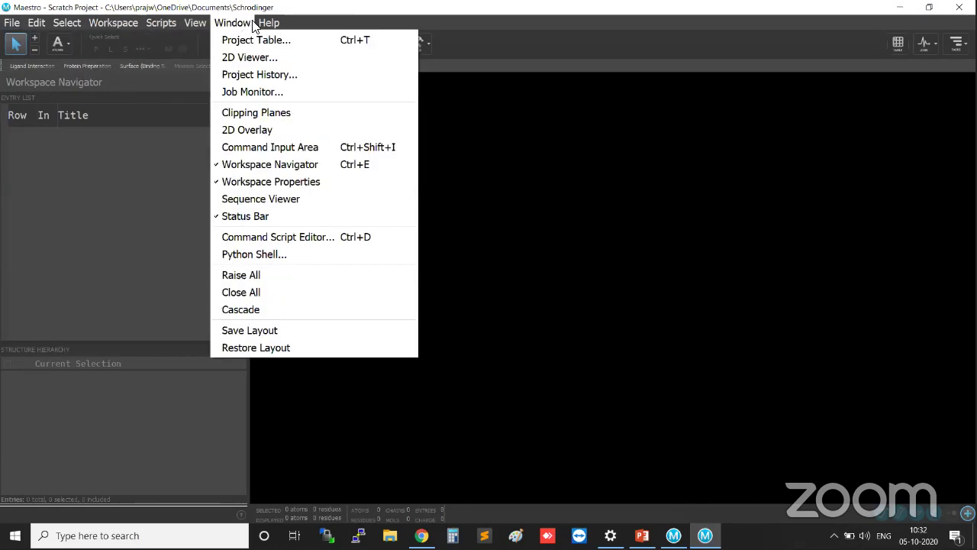
{"action": "mouse_move", "coordinate": [265, 26]}
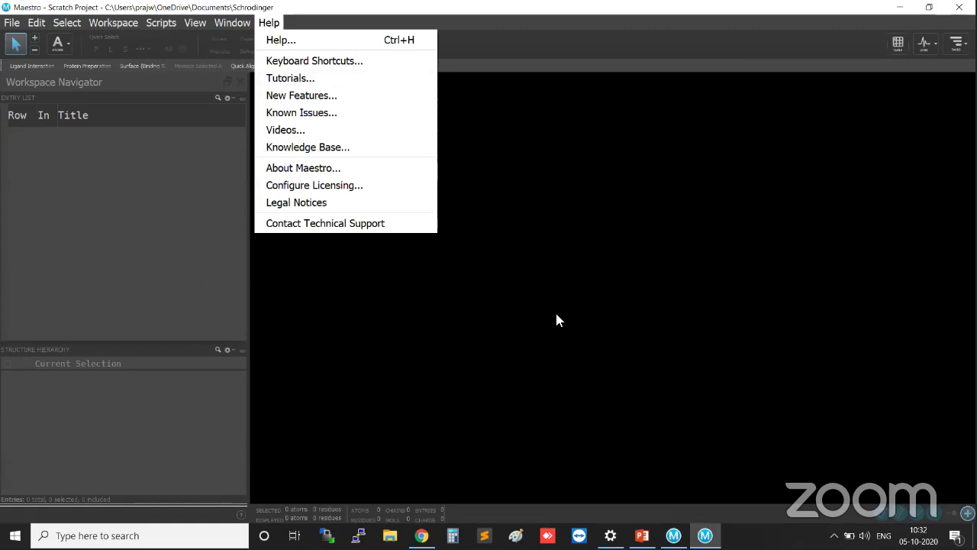
{"action": "left_click", "coordinate": [359, 214]}
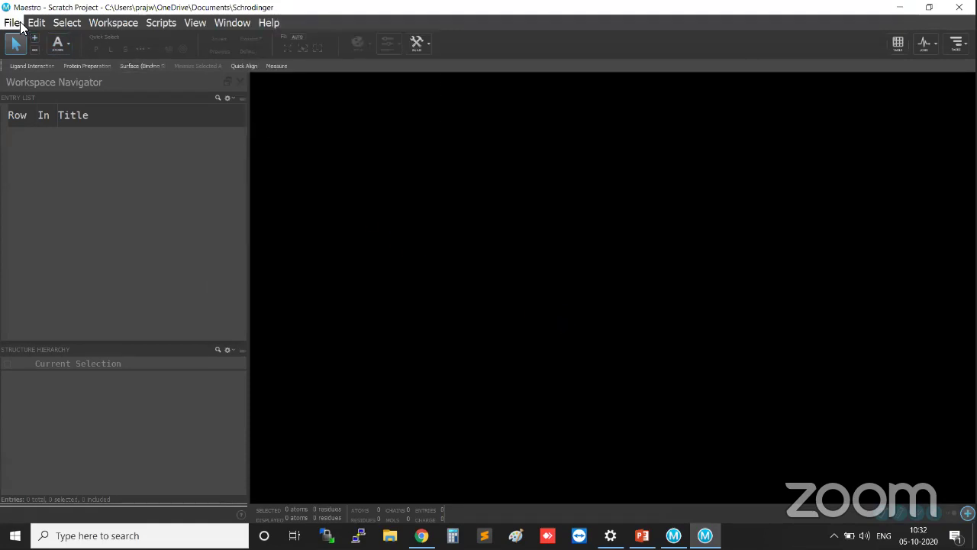
{"action": "left_click", "coordinate": [47, 84]}
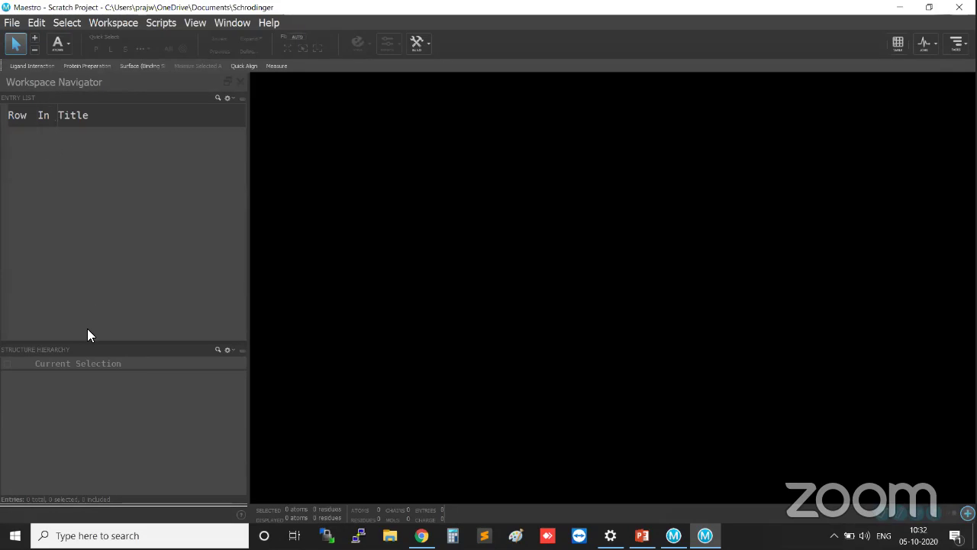
Step: Enlarge the Structure Hierarchy area upward by shrinking the Entry List above it
{"action": "left_click_drag", "start_coordinate": [101, 343], "coordinate": [107, 296]}
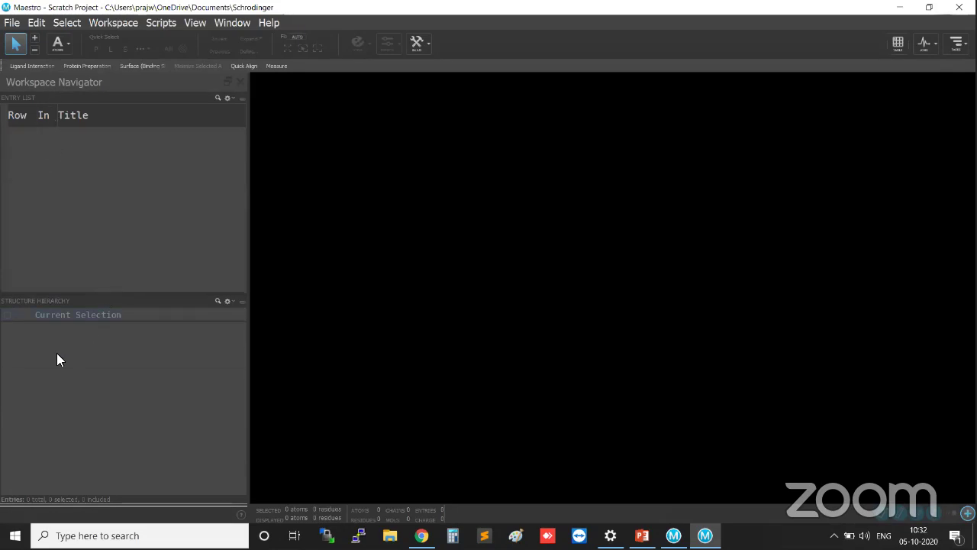
{"action": "left_click", "coordinate": [70, 307]}
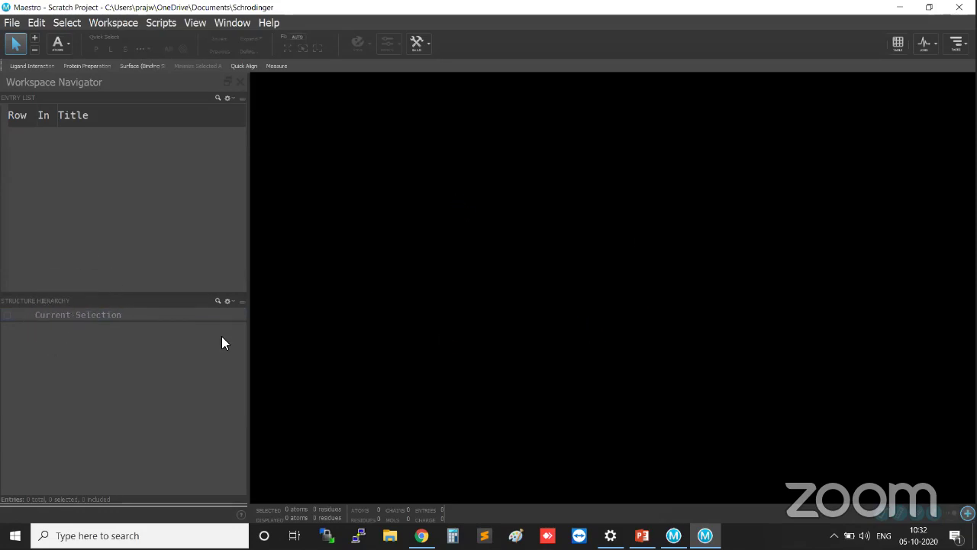
Step: Switch the workspace selection level to Residues, back to Atoms, through Residues again, and finally to Chains
{"action": "left_click", "coordinate": [83, 296]}
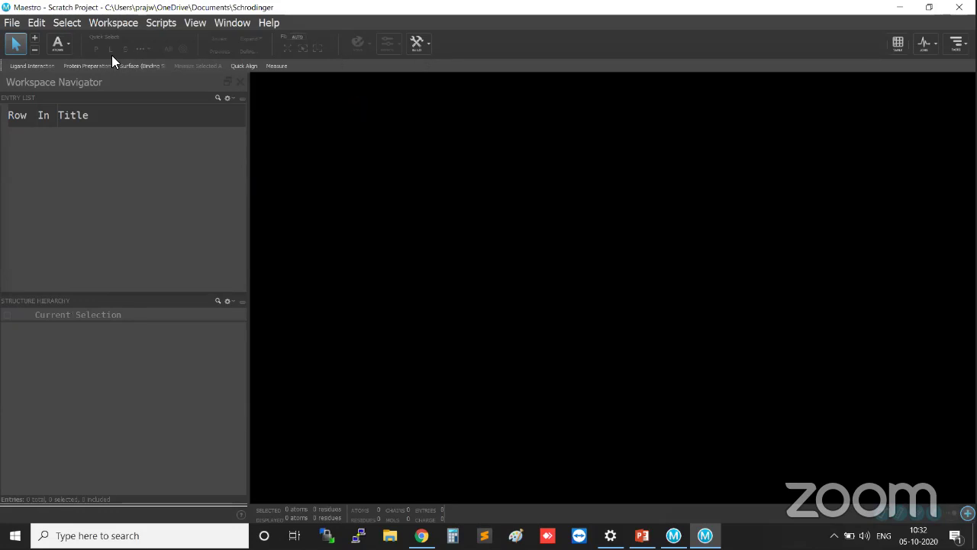
{"action": "left_click", "coordinate": [67, 47]}
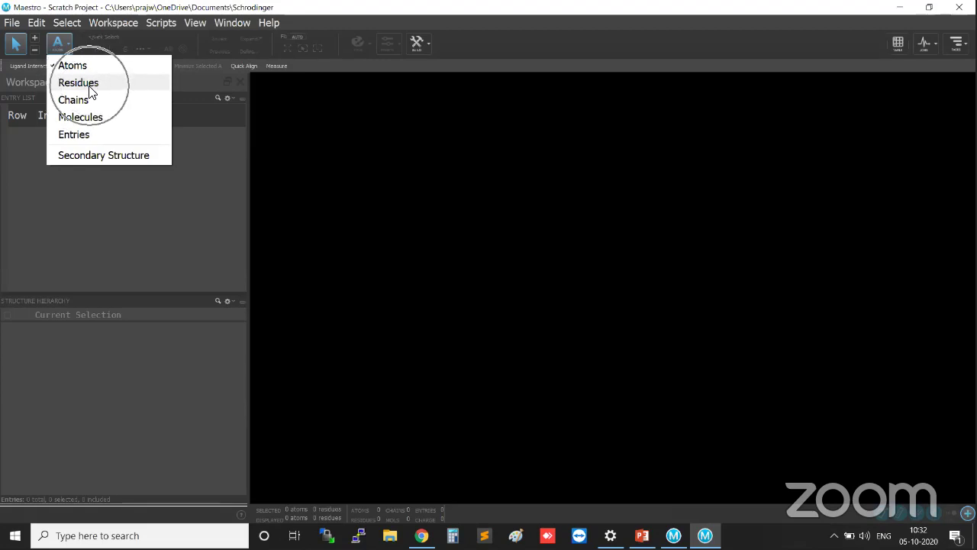
{"action": "left_click", "coordinate": [420, 176]}
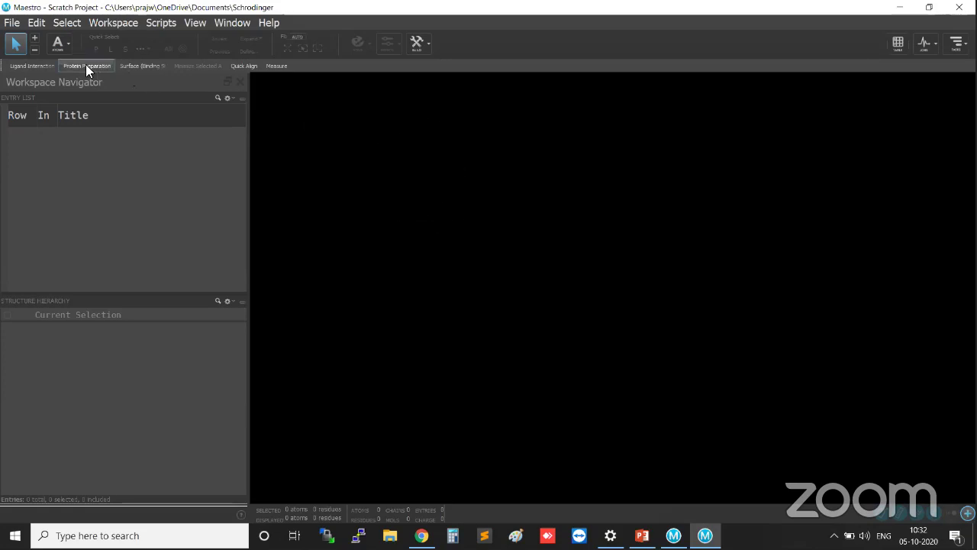
{"action": "left_click", "coordinate": [72, 49]}
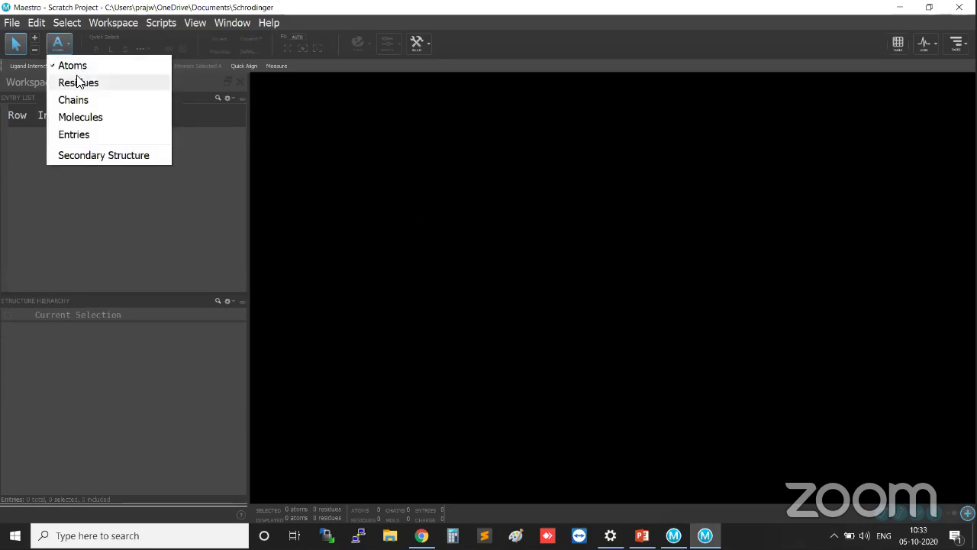
{"action": "left_click", "coordinate": [77, 81]}
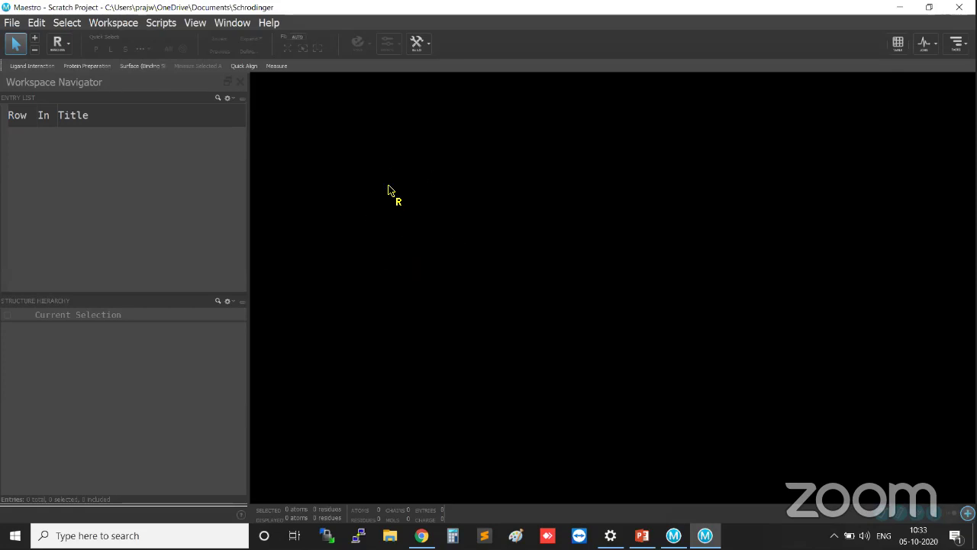
{"action": "key", "text": "a"}
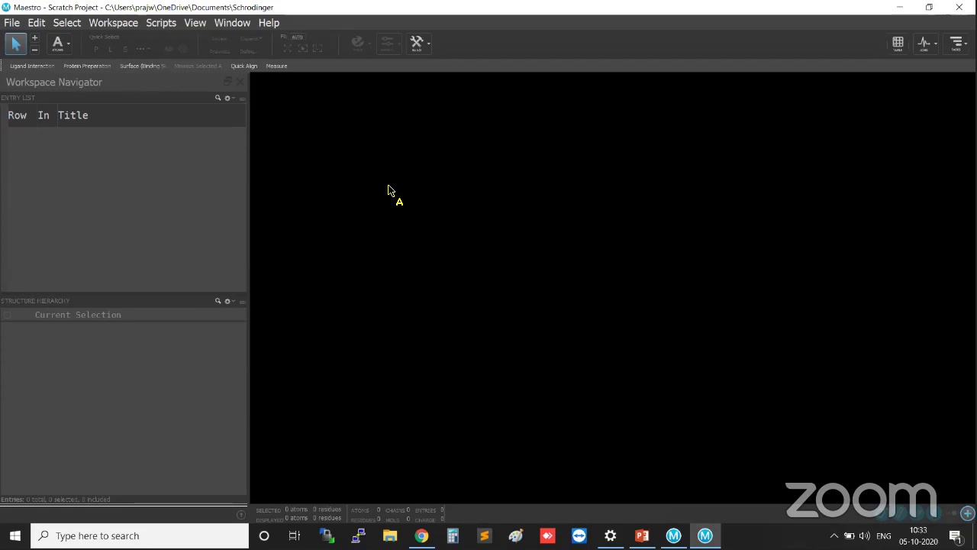
{"action": "key", "text": "r"}
{"action": "key", "text": "c"}
{"action": "key", "text": "ctrl"}
{"action": "key", "text": "ctrl"}
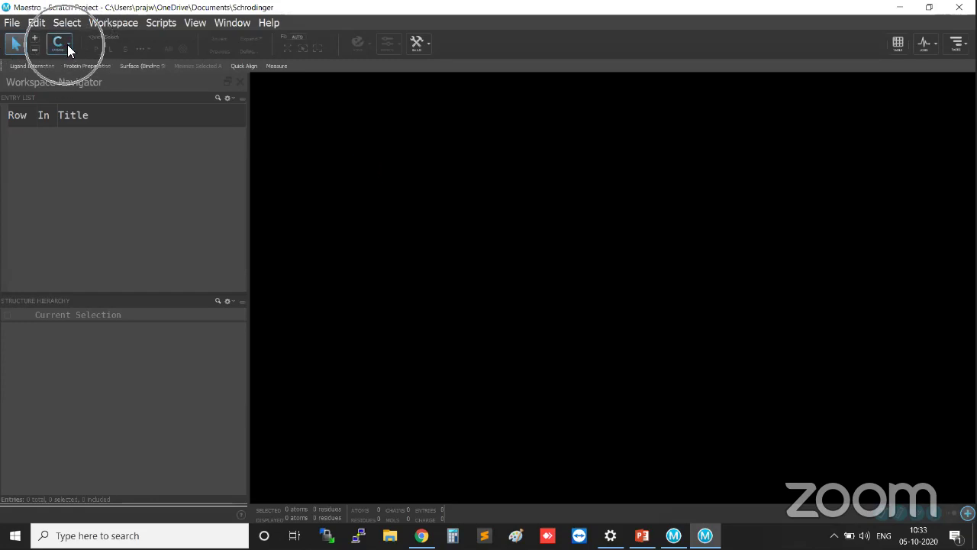
Step: Open the 3D Builder to view its editing tools and close it again
{"action": "left_click", "coordinate": [418, 45]}
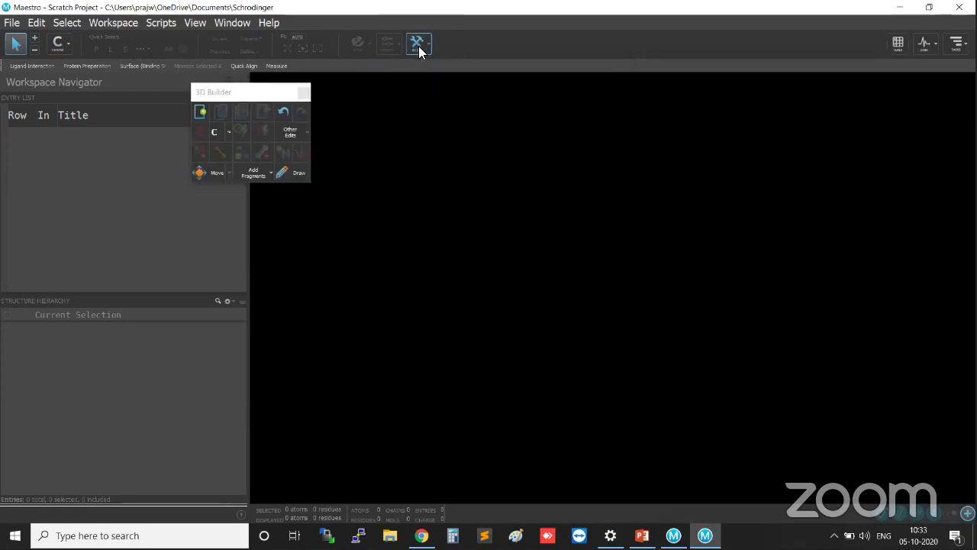
{"action": "left_click", "coordinate": [265, 94]}
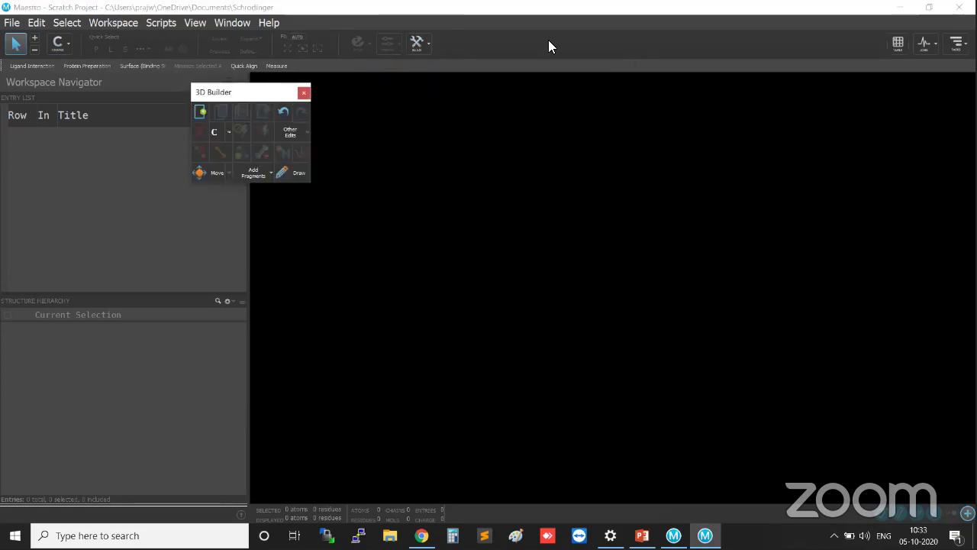
{"action": "left_click_drag", "start_coordinate": [266, 95], "coordinate": [550, 44]}
{"action": "left_click", "coordinate": [586, 41]}
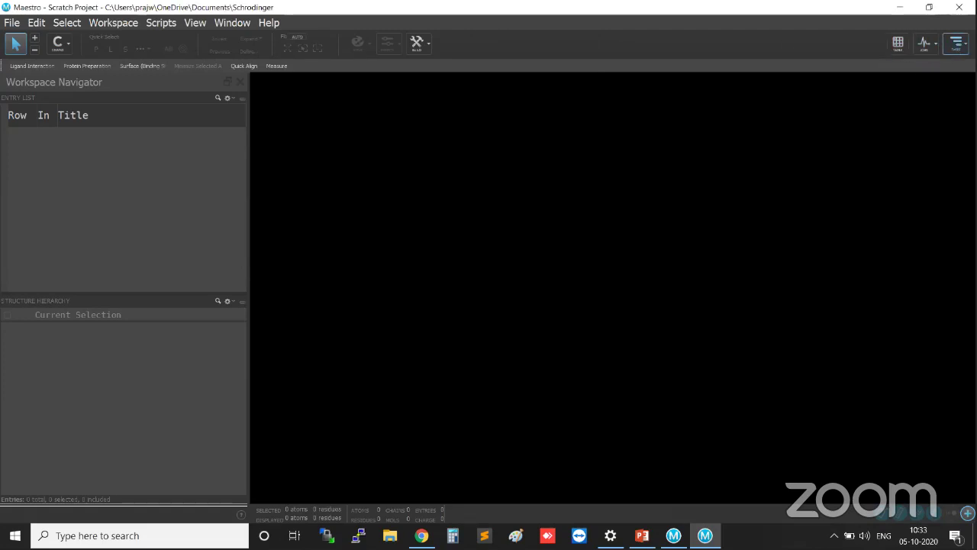
Step: Browse the list of applications and tasks, including LigPrep, and close it
{"action": "left_click", "coordinate": [955, 43]}
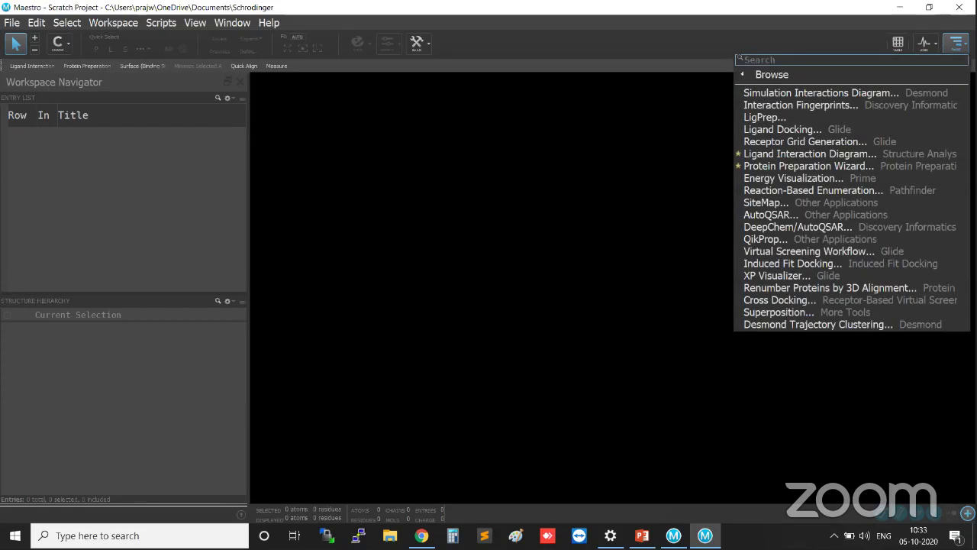
{"action": "mouse_move", "coordinate": [812, 73]}
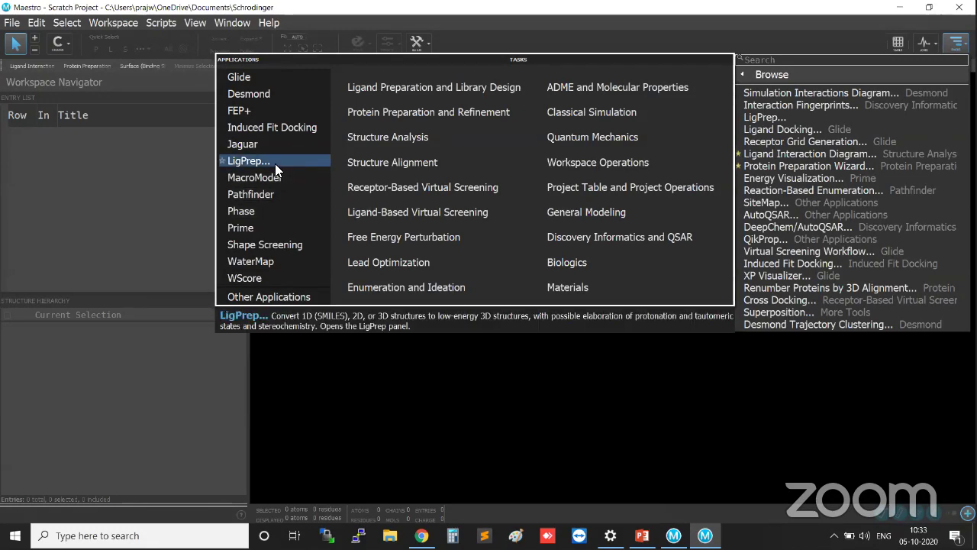
{"action": "left_click", "coordinate": [826, 29]}
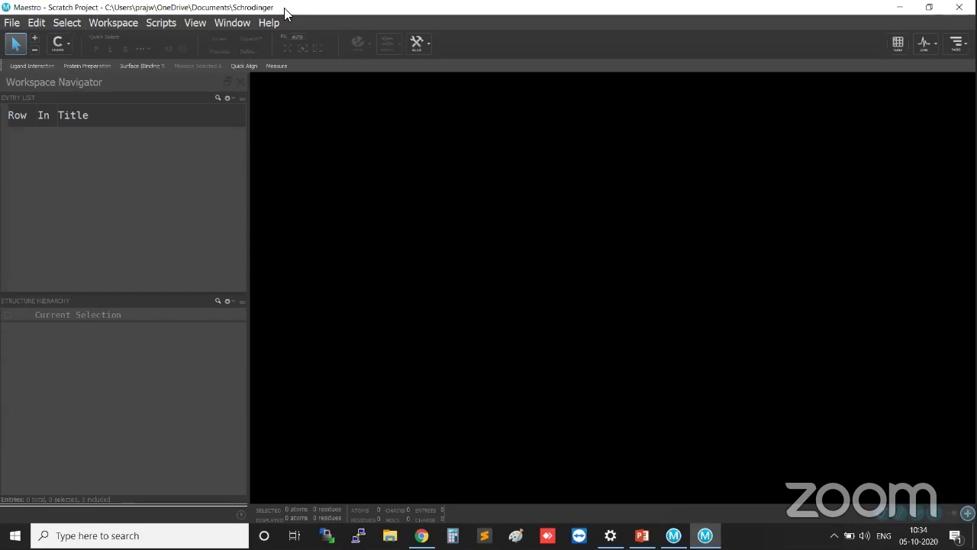
Step: Start changing the project's working directory and go to the Desktop in the directory chooser
{"action": "left_click", "coordinate": [10, 24]}
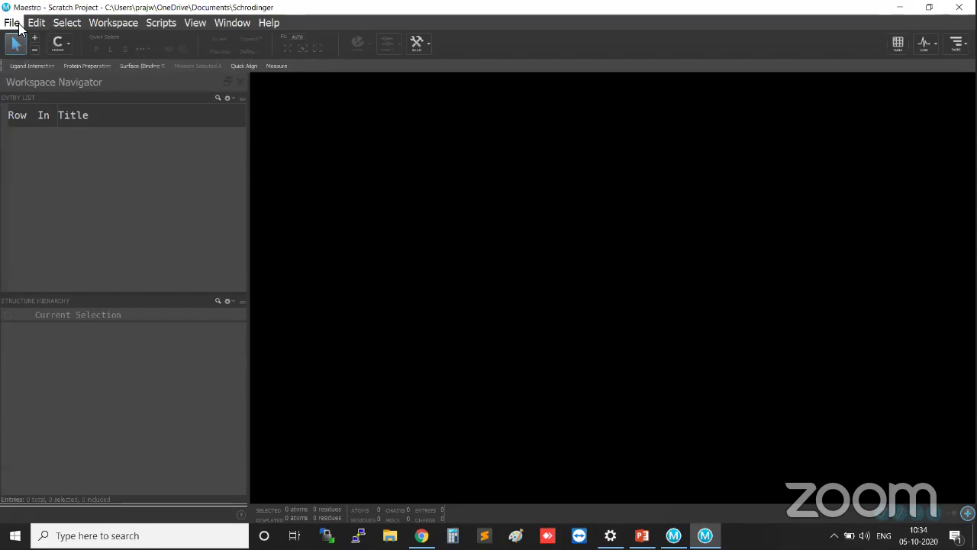
{"action": "left_click", "coordinate": [19, 28]}
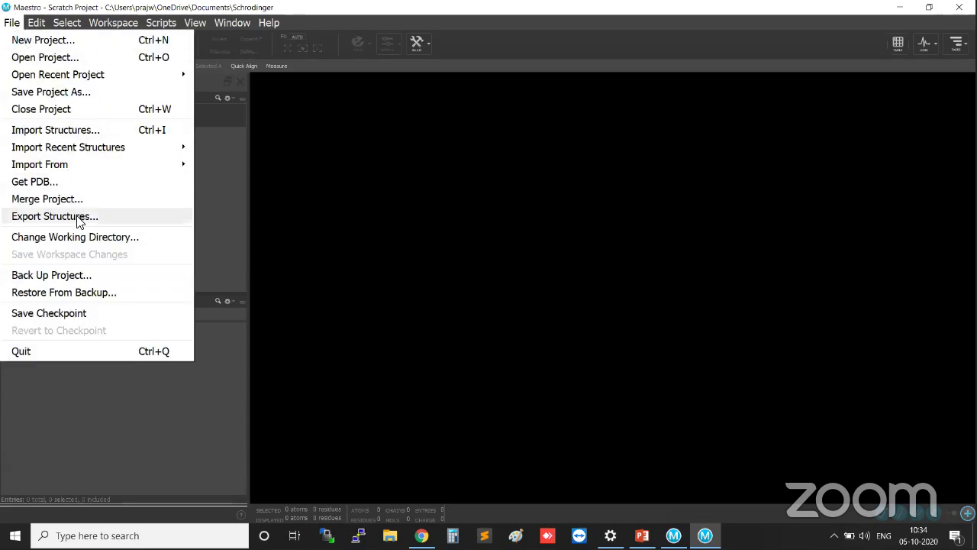
{"action": "left_click", "coordinate": [151, 241]}
{"action": "left_click", "coordinate": [151, 241]}
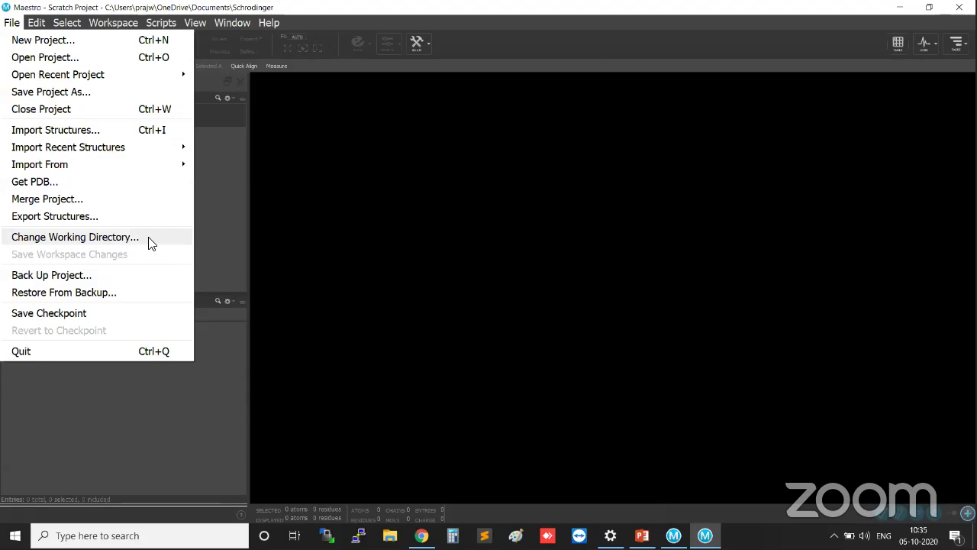
{"action": "key", "text": "ctrl"}
{"action": "key", "text": "ctrl"}
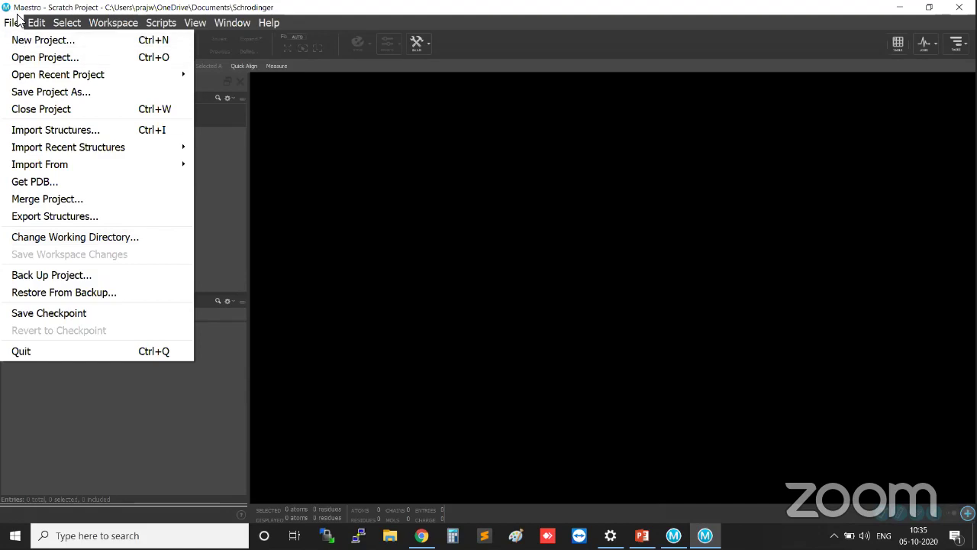
{"action": "left_click", "coordinate": [163, 241]}
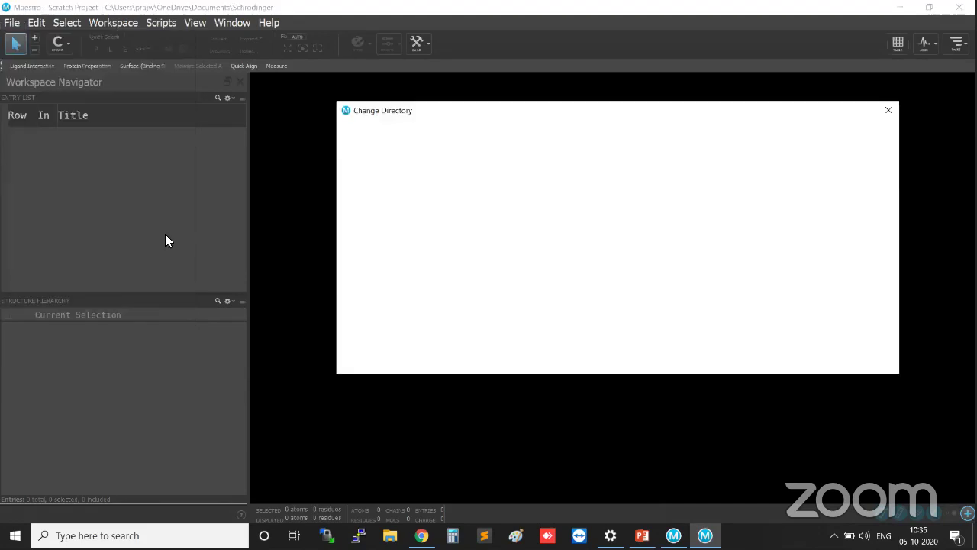
{"action": "left_click", "coordinate": [364, 179]}
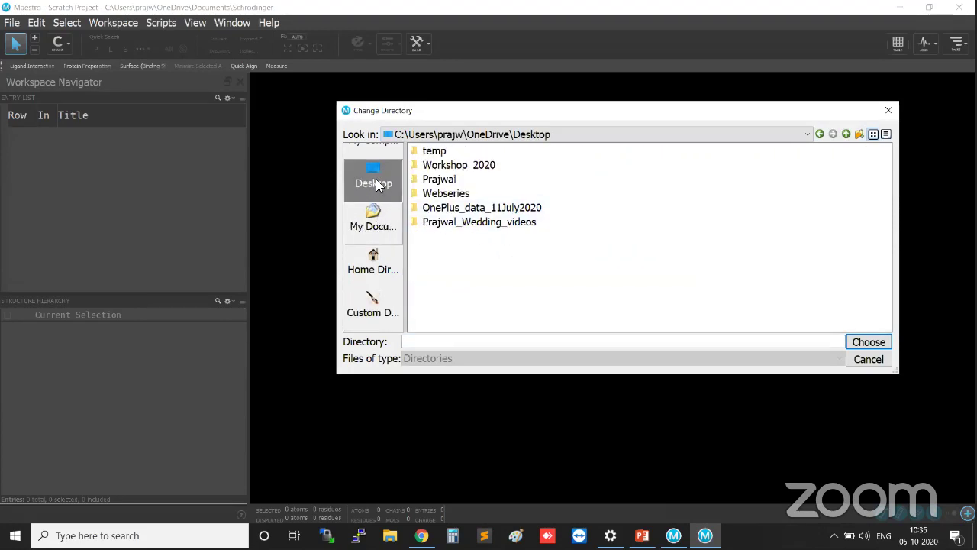
Step: Create a folder named Project_CADD on the Desktop and choose it as the working directory
{"action": "left_click", "coordinate": [857, 136]}
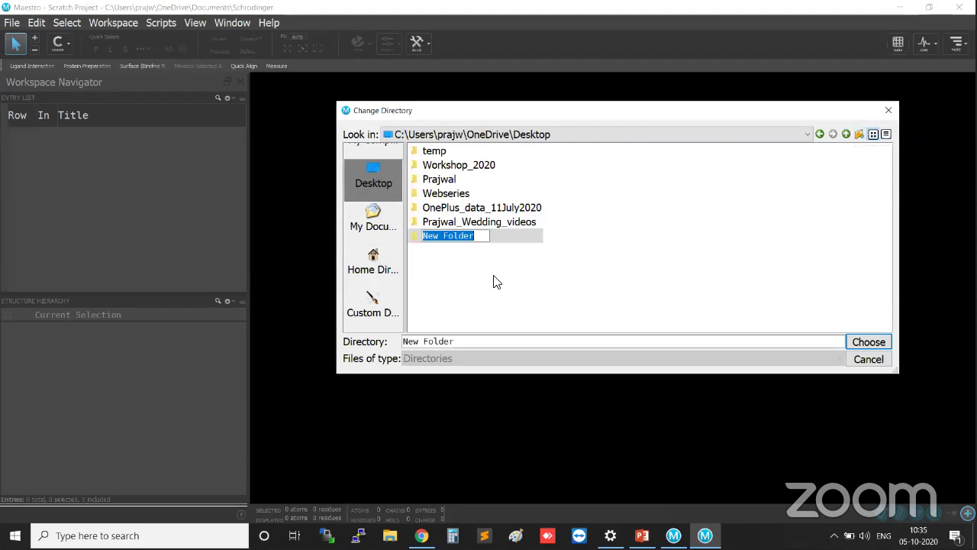
{"action": "type", "text": "Pr"}
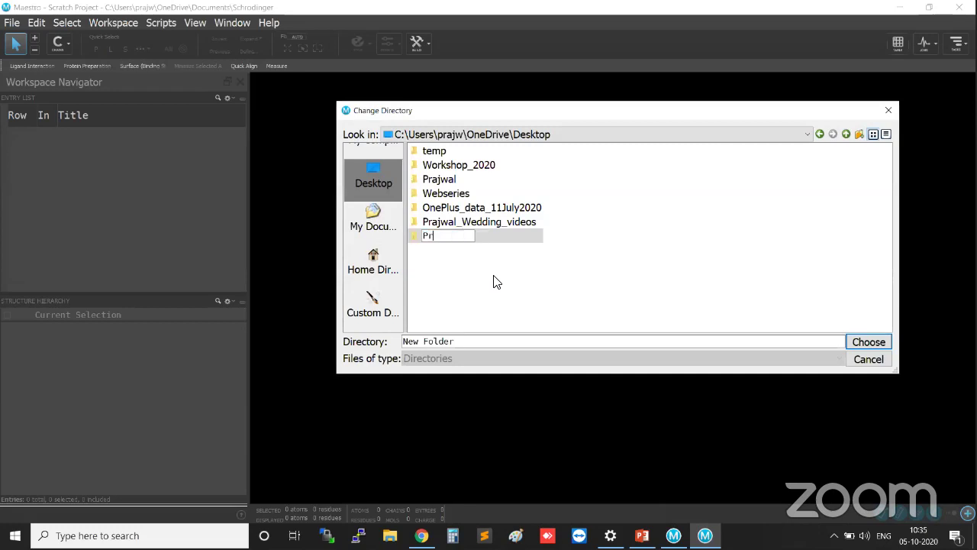
{"action": "type", "text": "oject_CADD"}
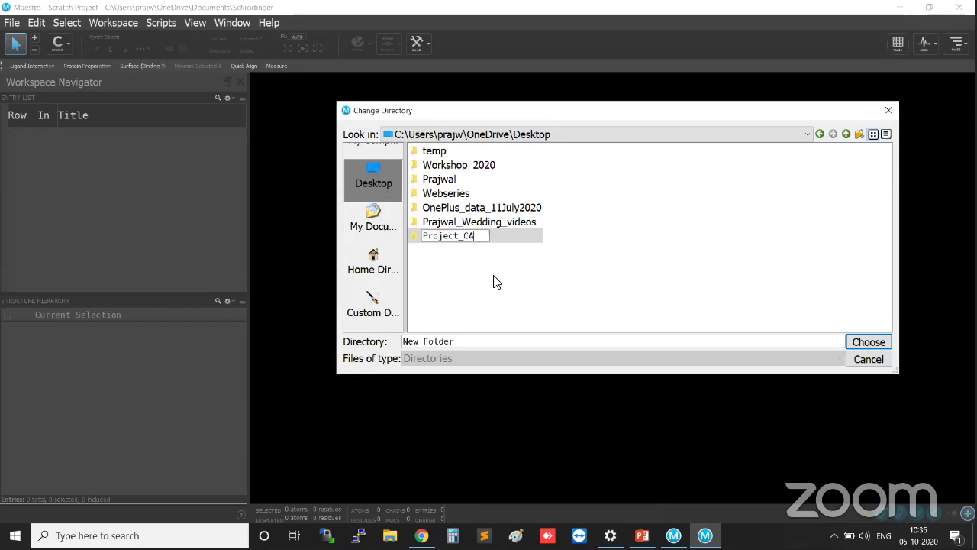
{"action": "left_click", "coordinate": [512, 241]}
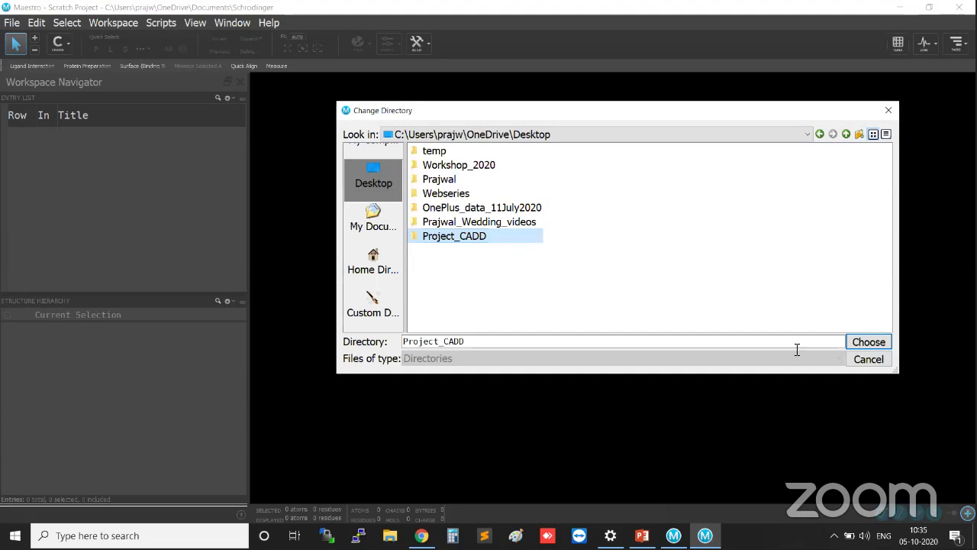
{"action": "left_click", "coordinate": [857, 345]}
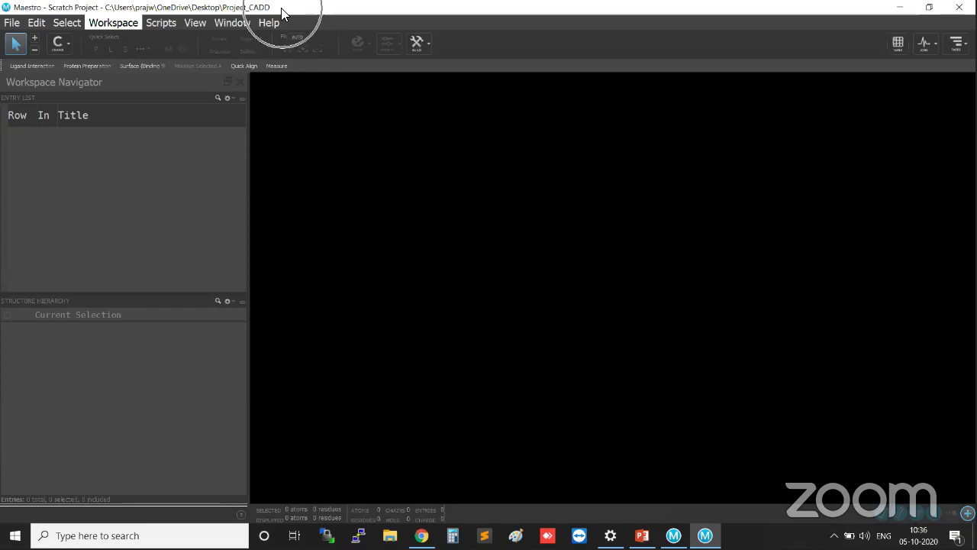
Step: Save the scratch project as a Maestro project named Maestro_vizualization in the Project_CADD folder
{"action": "left_click", "coordinate": [14, 22]}
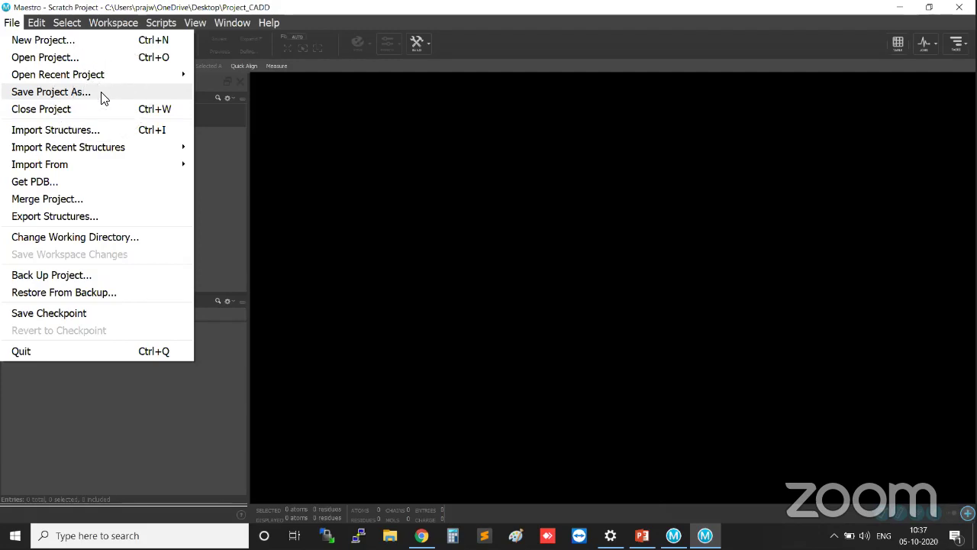
{"action": "left_click", "coordinate": [103, 97]}
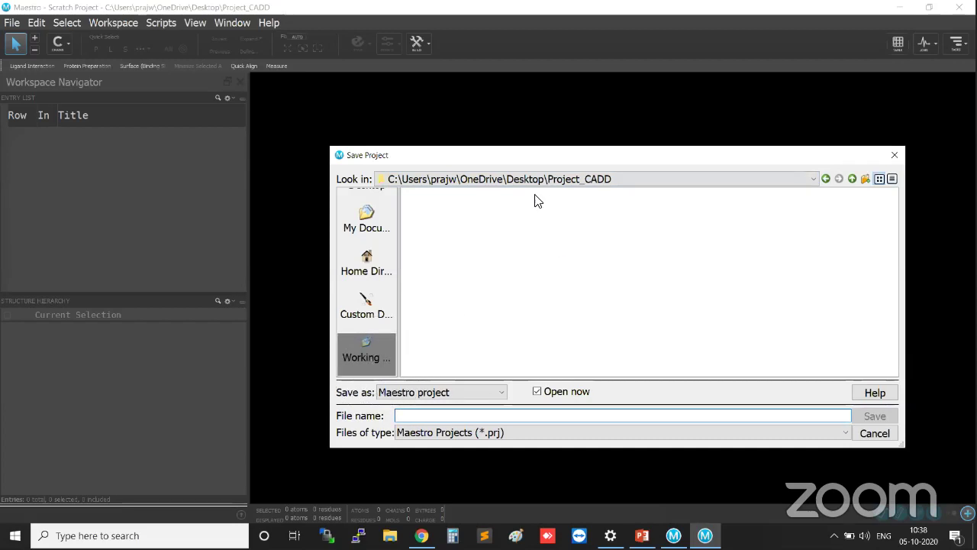
{"action": "key", "text": "ctrl"}
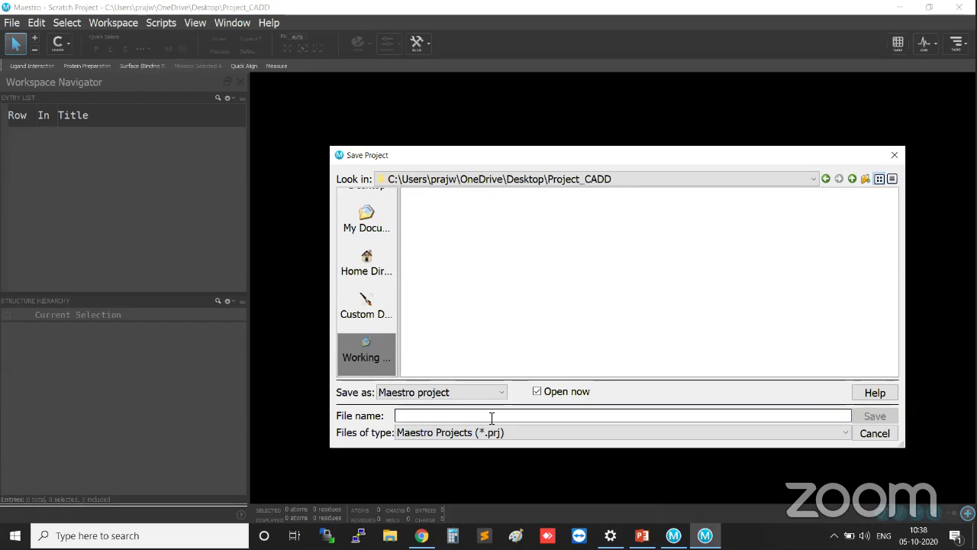
{"action": "type", "text": "Maestro_"}
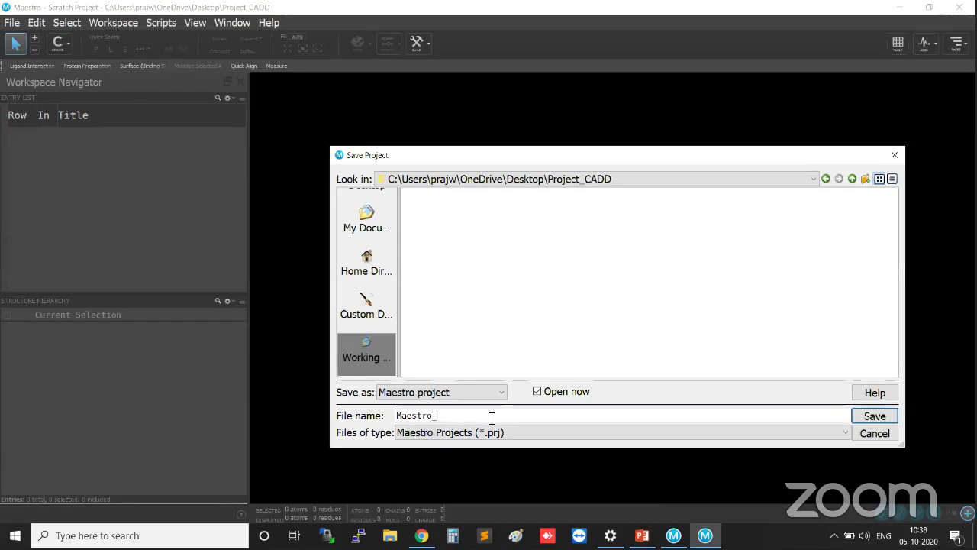
{"action": "type", "text": "vizualization"}
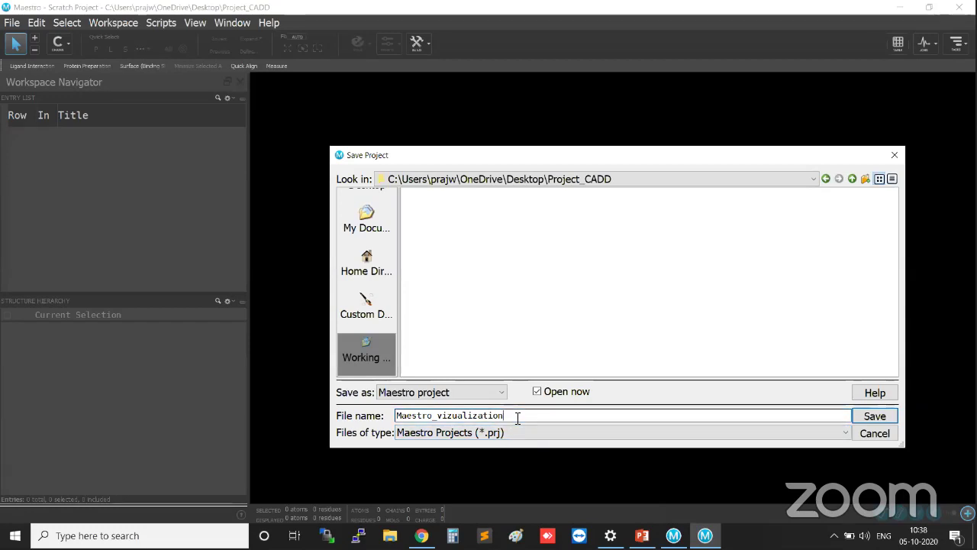
{"action": "left_click", "coordinate": [868, 416]}
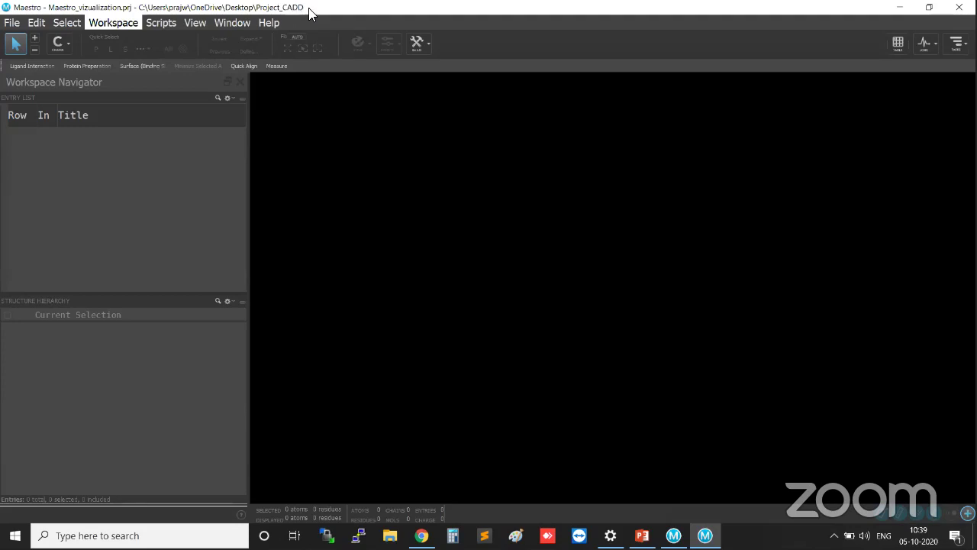
Step: Set the workspace selection level to Atoms
{"action": "left_click", "coordinate": [12, 24]}
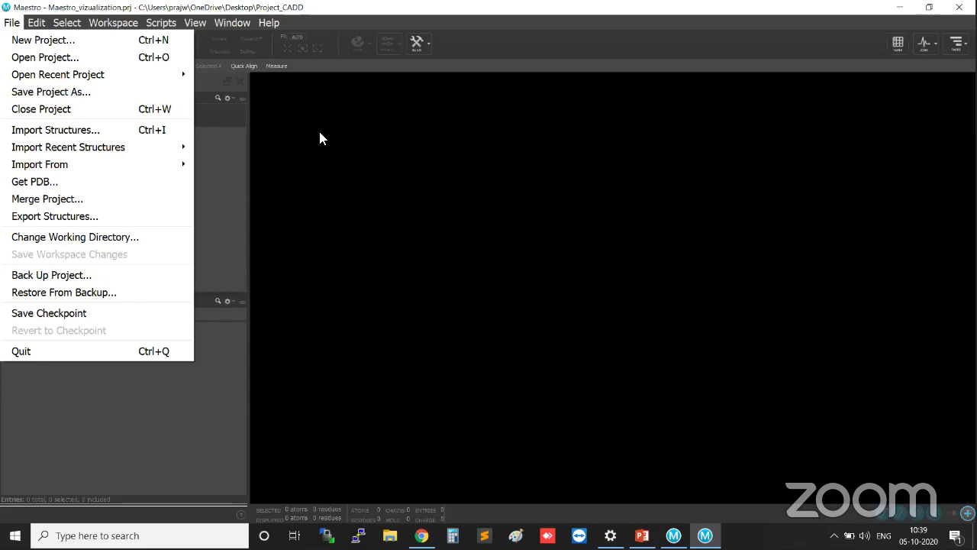
{"action": "left_click", "coordinate": [213, 187]}
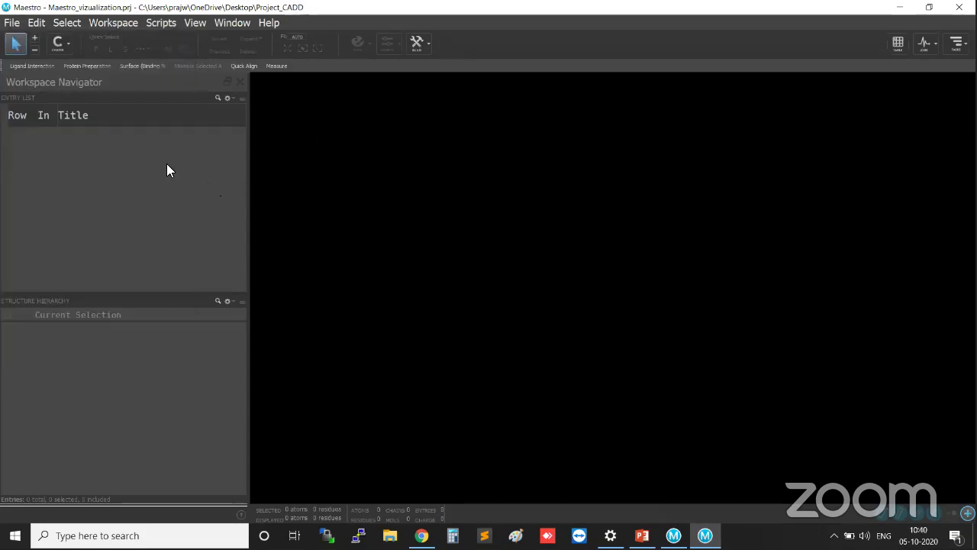
{"action": "left_click", "coordinate": [65, 43]}
{"action": "left_click", "coordinate": [72, 64]}
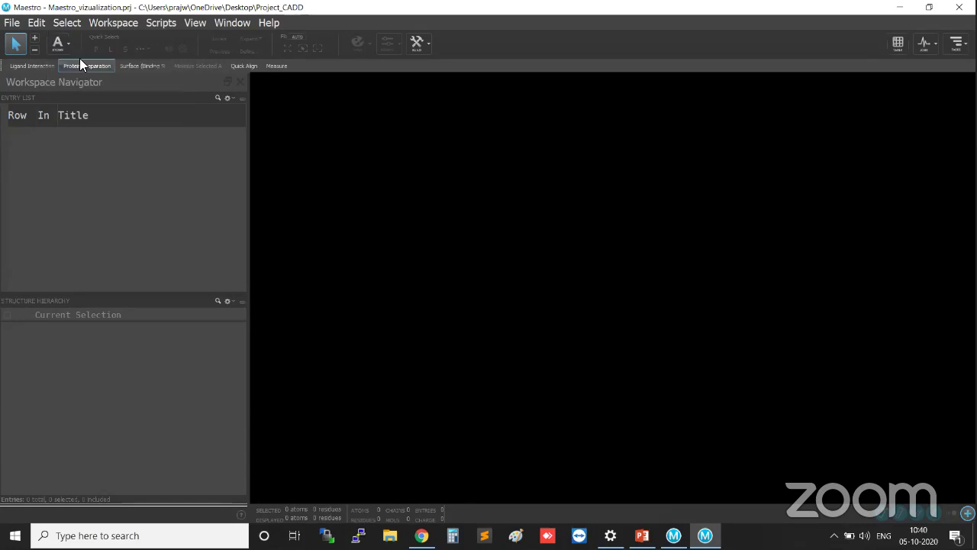
Step: Open the 2D Sketcher for drawing a structure
{"action": "left_click", "coordinate": [37, 24]}
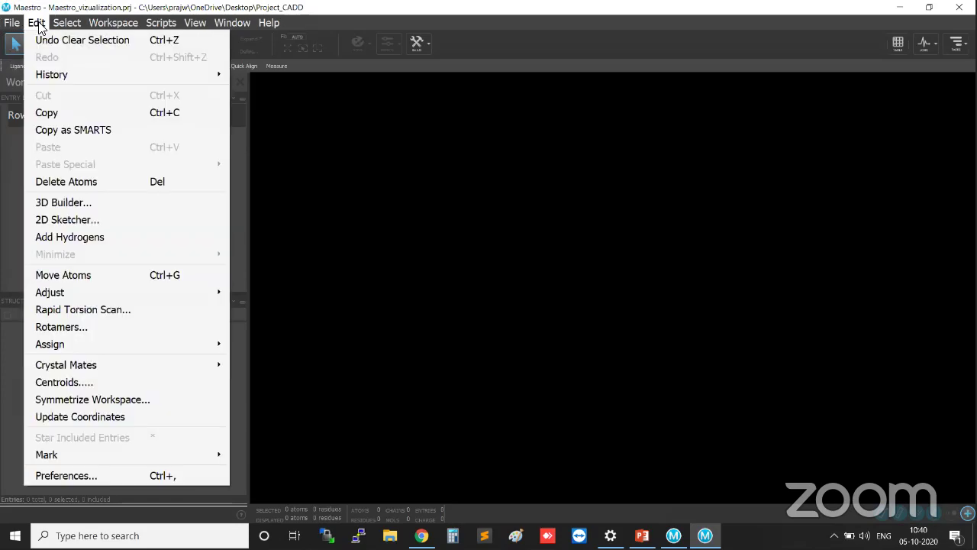
{"action": "left_click", "coordinate": [101, 220]}
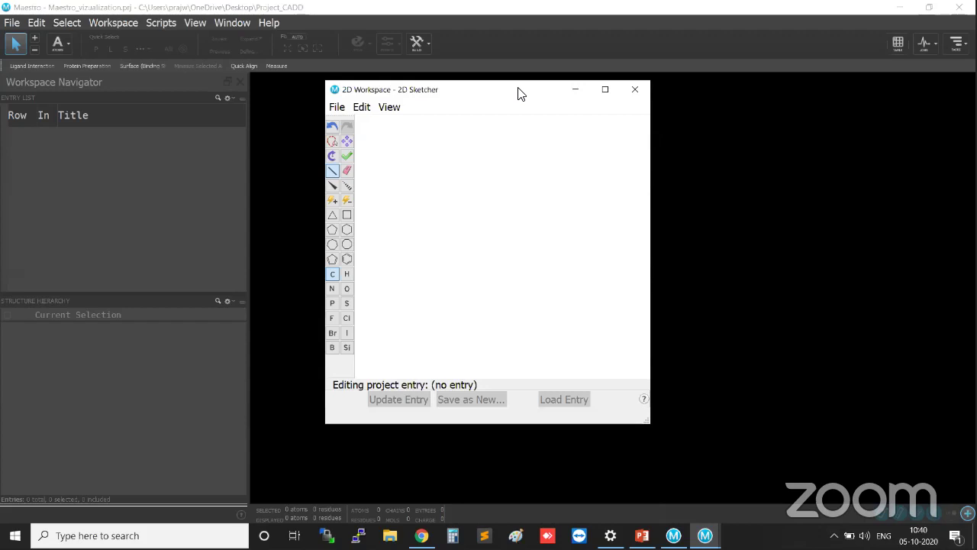
Step: Enlarge the 2D Sketcher window to give the drawing canvas more room
{"action": "left_click_drag", "start_coordinate": [517, 93], "coordinate": [507, 94]}
{"action": "left_click_drag", "start_coordinate": [640, 171], "coordinate": [796, 171]}
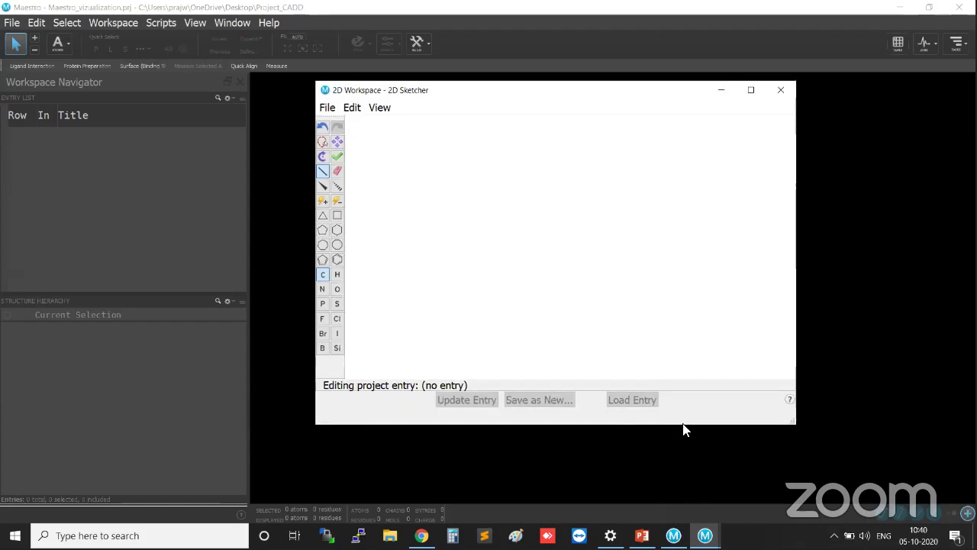
{"action": "left_click_drag", "start_coordinate": [684, 432], "coordinate": [684, 505]}
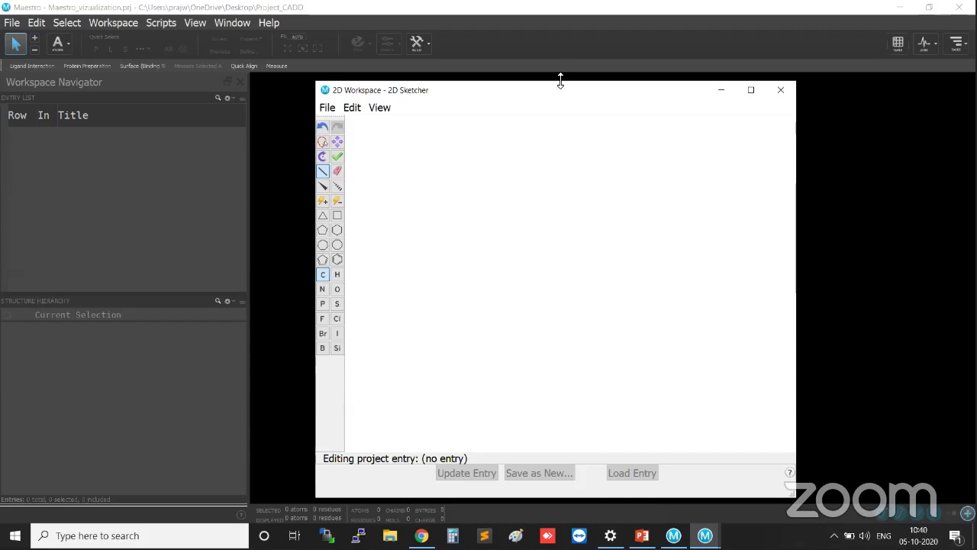
{"action": "left_click_drag", "start_coordinate": [560, 81], "coordinate": [547, 75]}
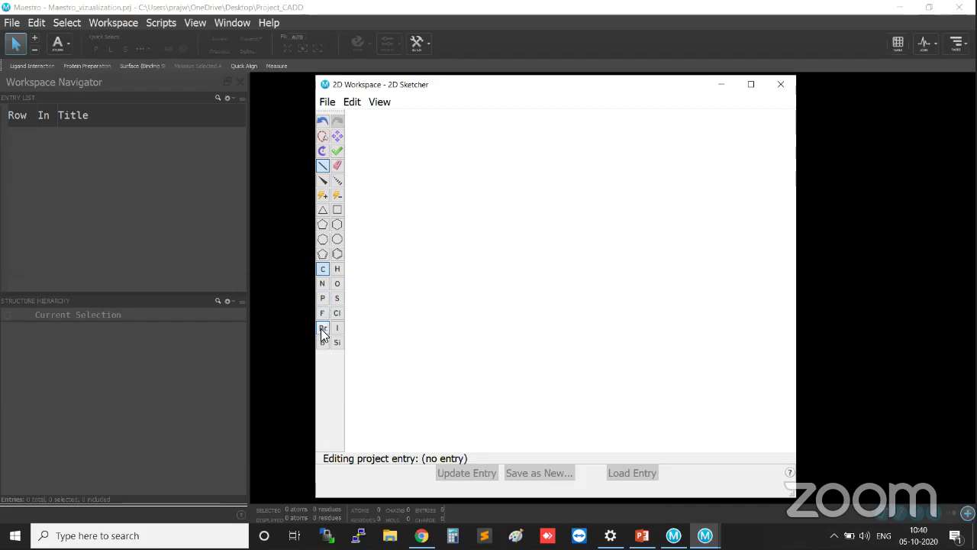
Step: Place a benzene ring in the middle of the sketcher canvas
{"action": "left_click", "coordinate": [323, 167]}
{"action": "left_click", "coordinate": [338, 256]}
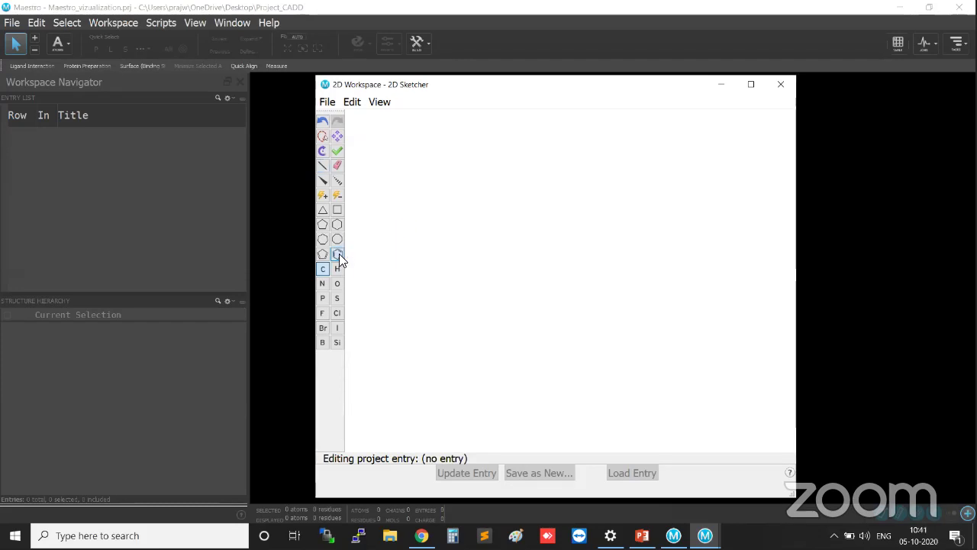
{"action": "left_click", "coordinate": [539, 265]}
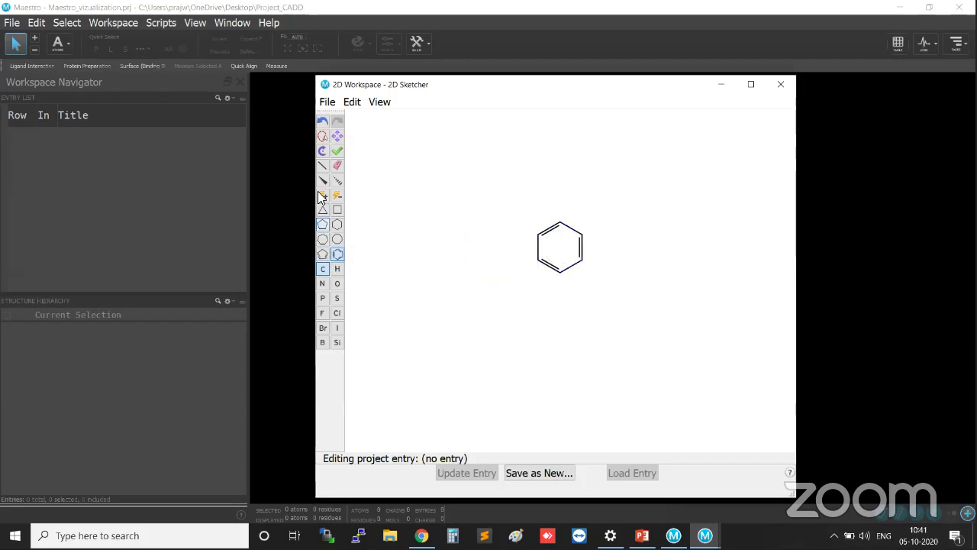
Step: Draw single bonds to add a methyl at the ring's lower carbon and a branched three-bond side chain ending in two methyls at its upper carbon
{"action": "left_click", "coordinate": [324, 165]}
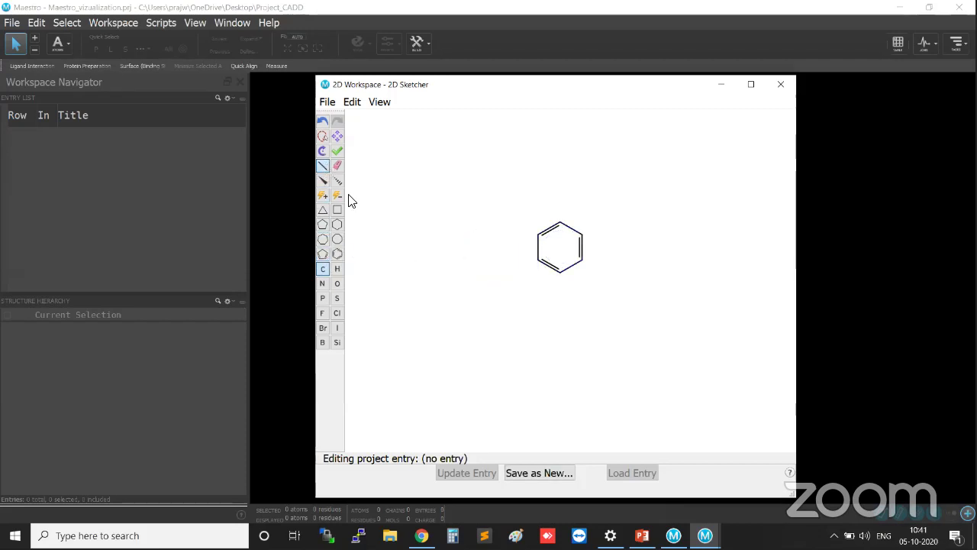
{"action": "left_click", "coordinate": [560, 274]}
{"action": "left_click", "coordinate": [560, 223]}
{"action": "left_click", "coordinate": [560, 197]}
{"action": "left_click", "coordinate": [581, 185]}
{"action": "left_click", "coordinate": [582, 185]}
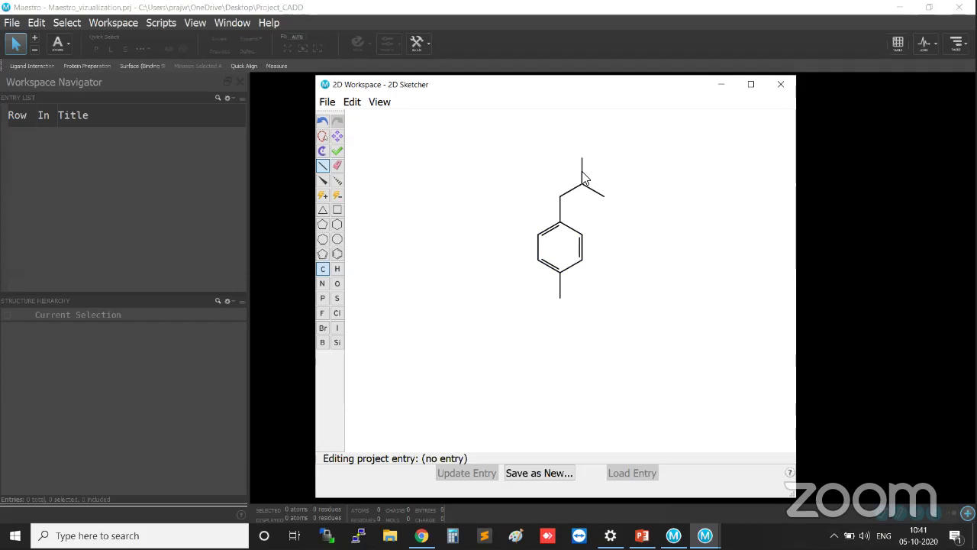
Step: Make the vertical terminal bond of the upper side chain a double bond, undoing the change to a triple bond
{"action": "left_click", "coordinate": [582, 171]}
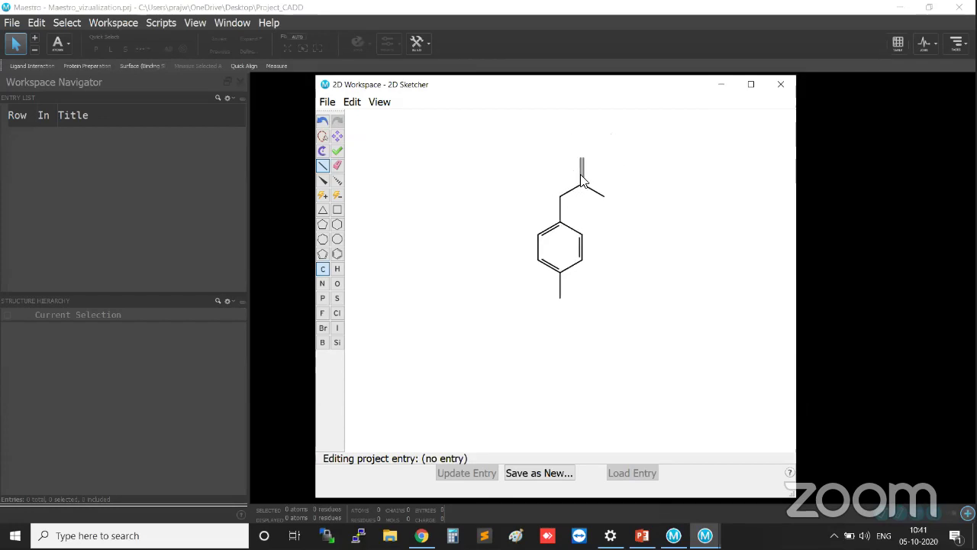
{"action": "left_click", "coordinate": [580, 175]}
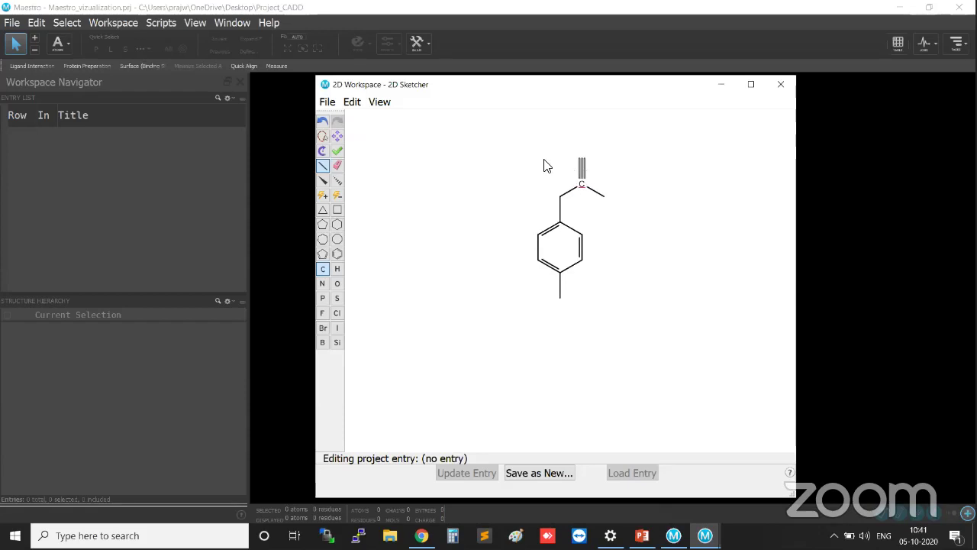
{"action": "left_click", "coordinate": [325, 125]}
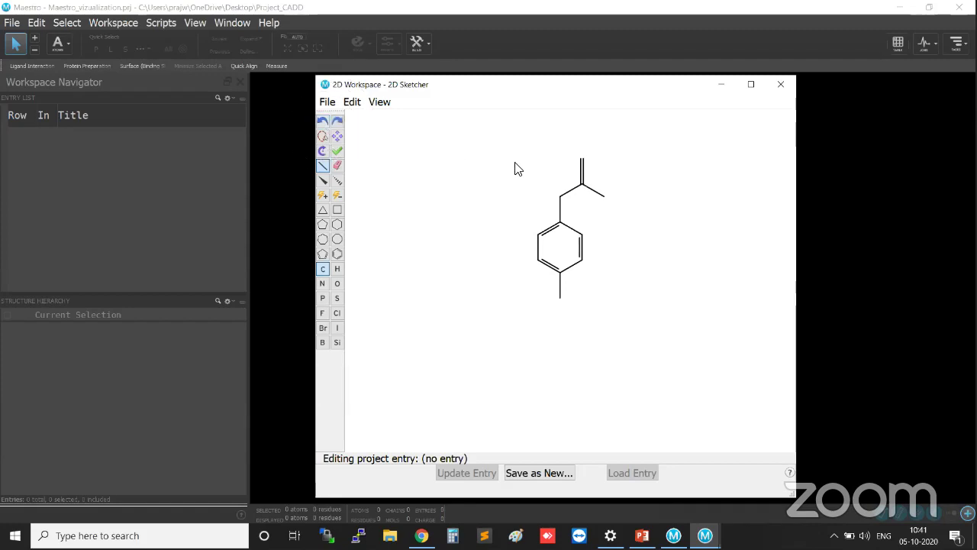
Step: Change the lower methyl carbon to oxygen, the chain carbon attached to the ring to nitrogen, and the terminal double-bonded carbon to oxygen
{"action": "left_click", "coordinate": [338, 283]}
{"action": "key", "text": "ctrl"}
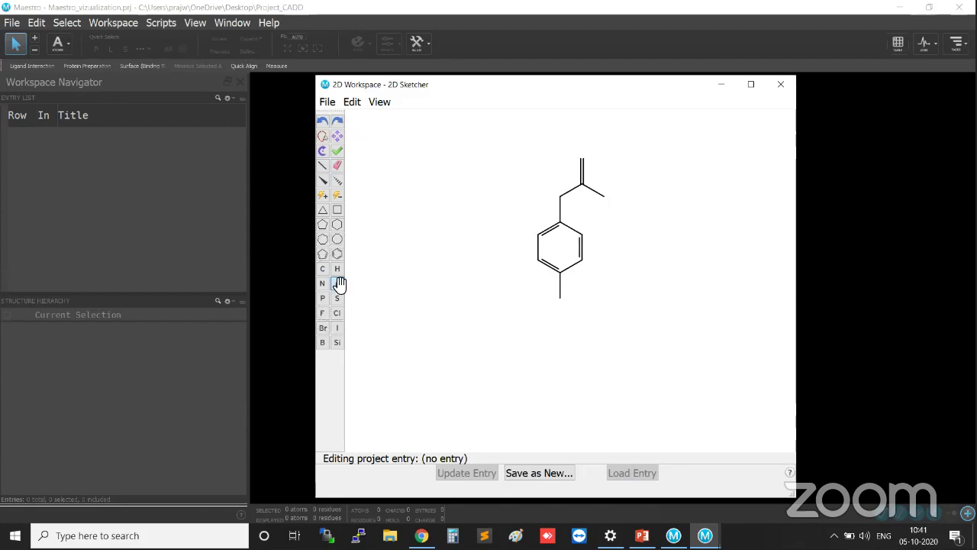
{"action": "left_click", "coordinate": [558, 298]}
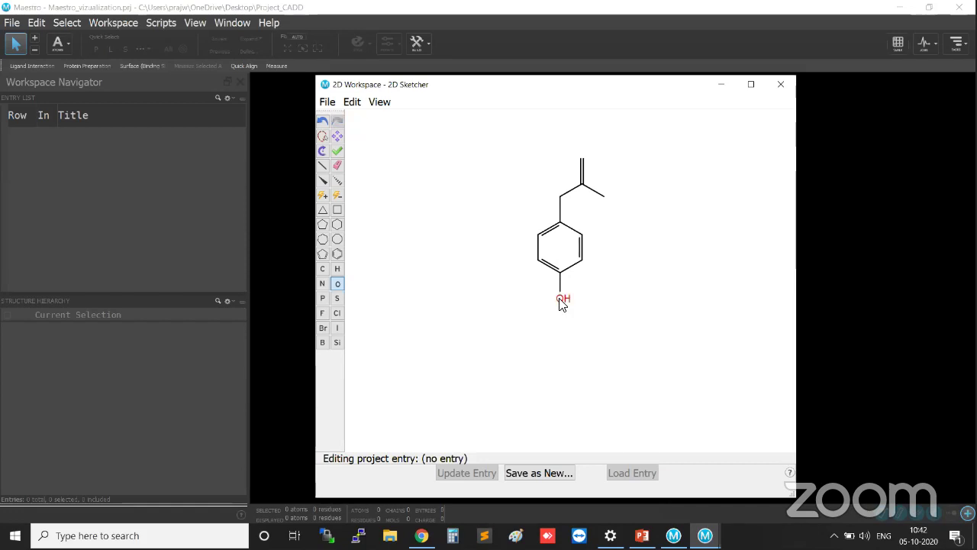
{"action": "left_click", "coordinate": [323, 284]}
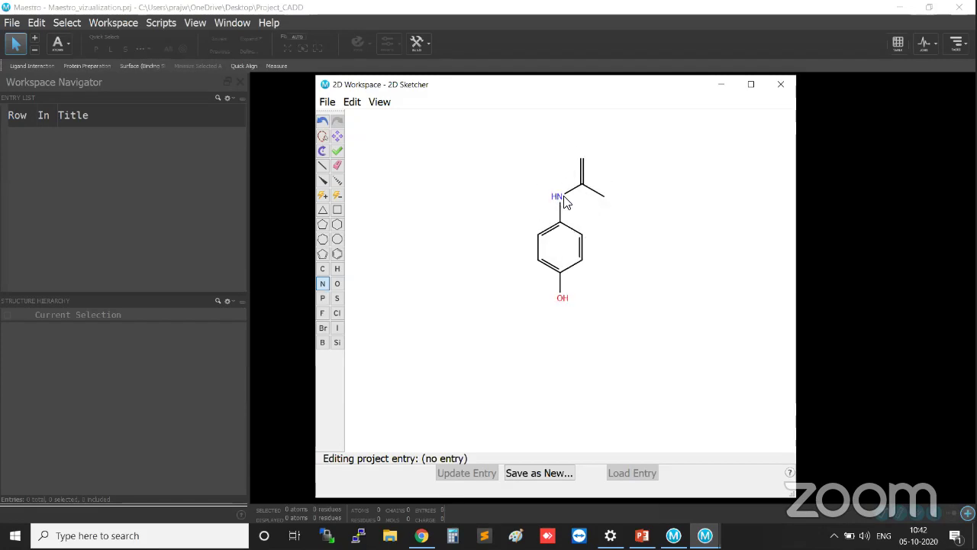
{"action": "left_click", "coordinate": [339, 282]}
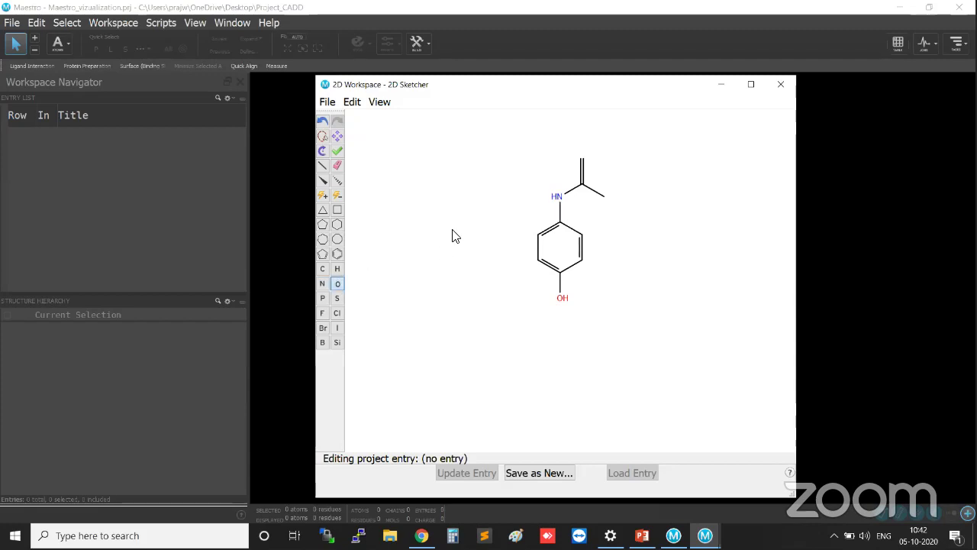
{"action": "left_click", "coordinate": [581, 159]}
Step: Try out the lasso selection on the whole molecule and clear the selection
{"action": "left_click", "coordinate": [323, 137]}
{"action": "mouse_move", "coordinate": [508, 149]}
{"action": "left_mouse_down"}
{"action": "mouse_move", "coordinate": [552, 129]}
{"action": "mouse_move", "coordinate": [659, 364]}
{"action": "mouse_move", "coordinate": [430, 318]}
{"action": "mouse_move", "coordinate": [544, 146]}
{"action": "left_mouse_up"}
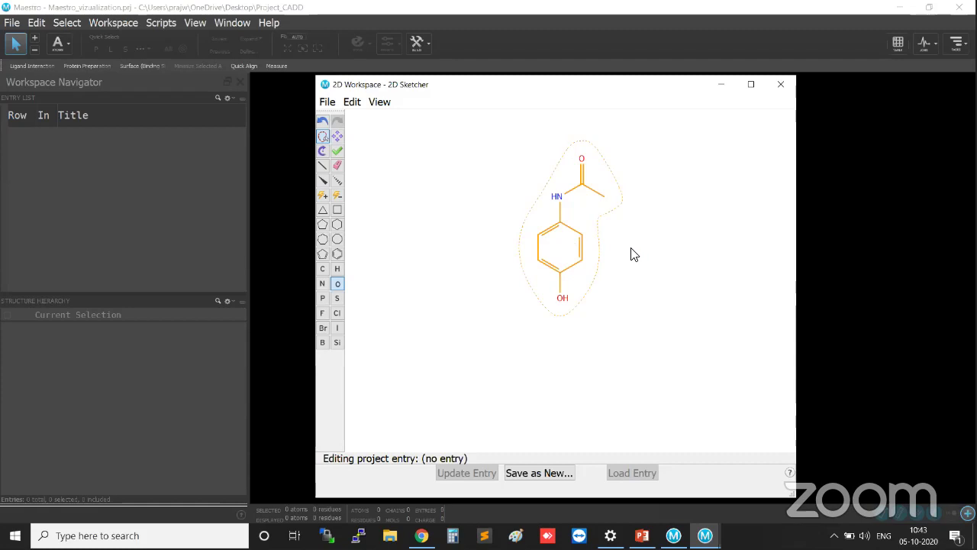
{"action": "left_click", "coordinate": [611, 238]}
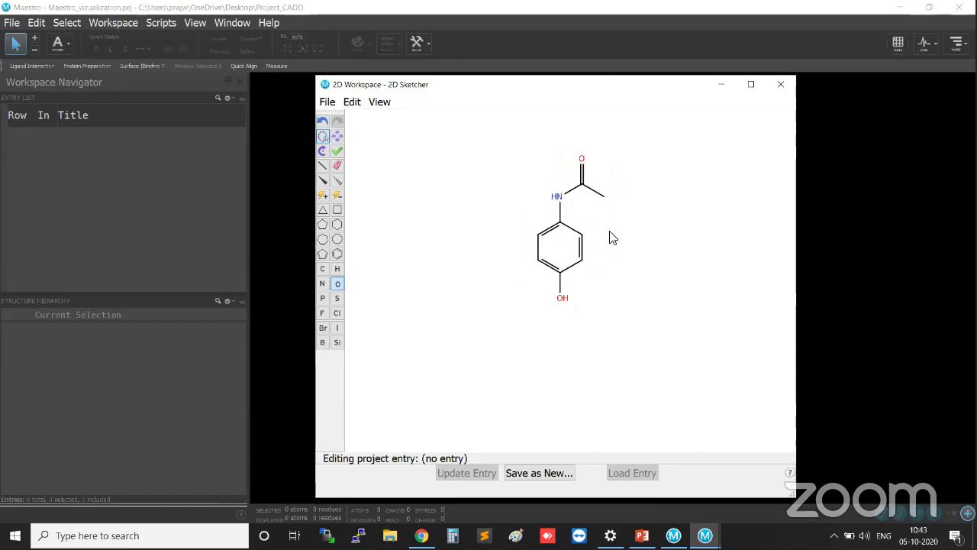
Step: Reposition the whole molecule on the canvas with the move tool
{"action": "key", "text": "ctrl"}
{"action": "left_click", "coordinate": [337, 137]}
{"action": "left_click_drag", "start_coordinate": [584, 243], "coordinate": [507, 311]}
{"action": "left_click_drag", "start_coordinate": [352, 257], "coordinate": [571, 263]}
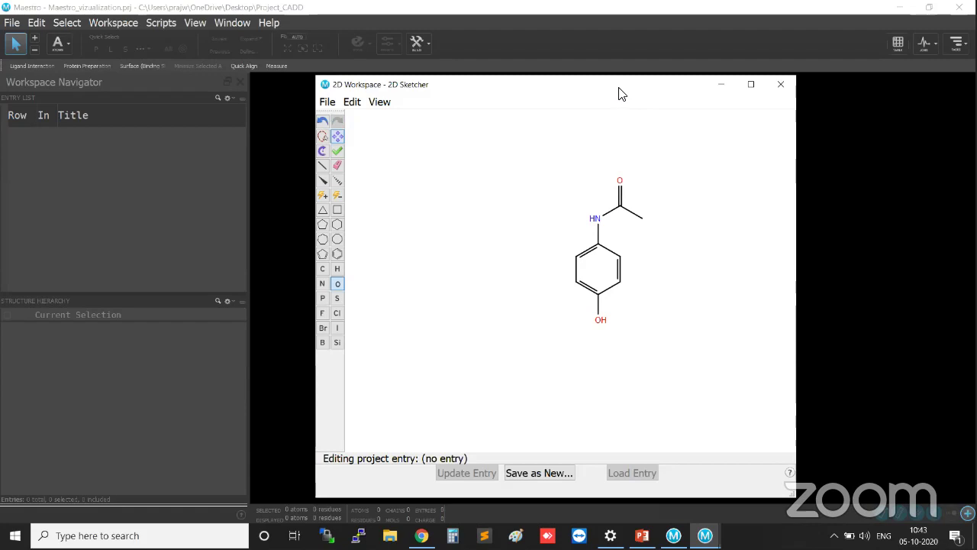
Step: Save the sketched molecule as a new project entry titled pcm
{"action": "left_click_drag", "start_coordinate": [611, 93], "coordinate": [420, 93]}
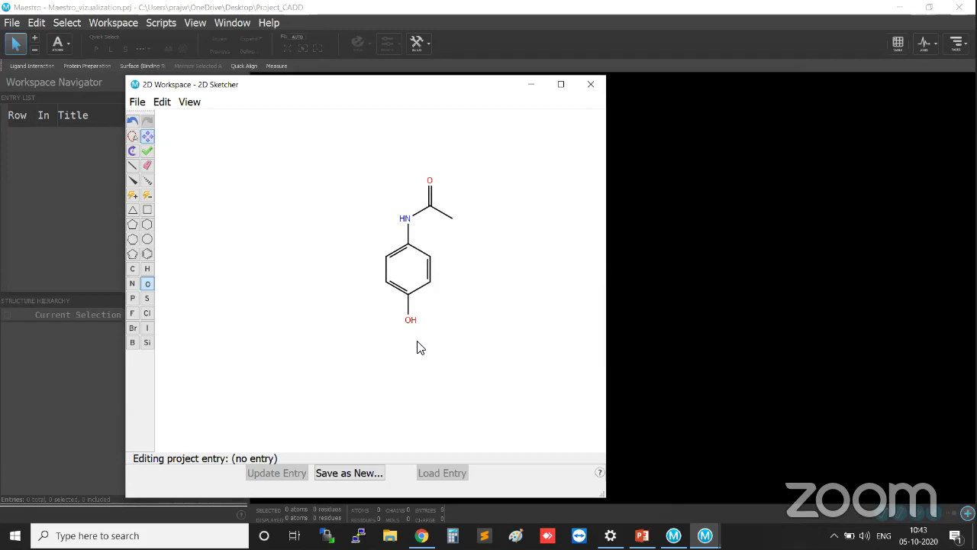
{"action": "key", "text": "ctrl"}
{"action": "key", "text": "ctrl"}
{"action": "key", "text": "ctrl"}
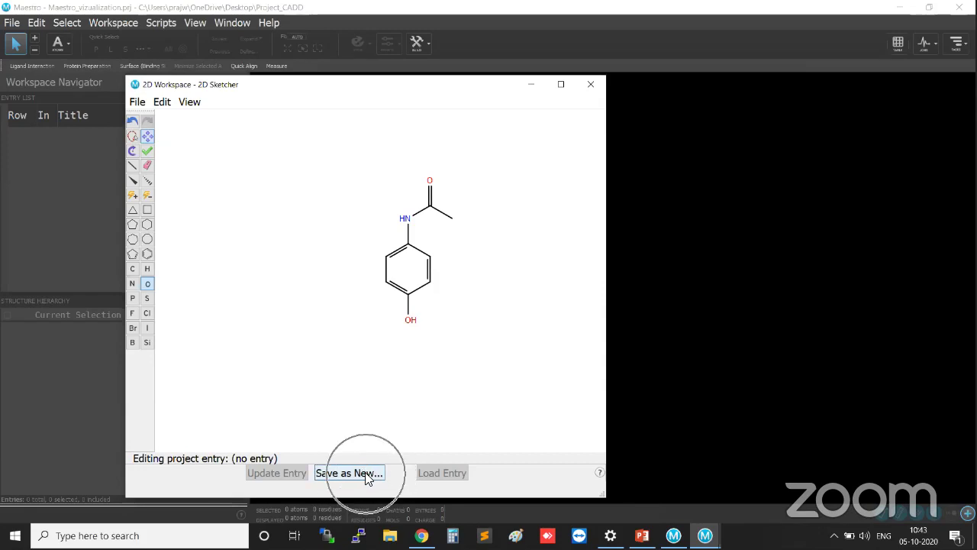
{"action": "key", "text": "ctrl"}
{"action": "key", "text": "ctrl"}
{"action": "key", "text": "ctrl"}
{"action": "key", "text": "ctrl"}
{"action": "left_click", "coordinate": [366, 473]}
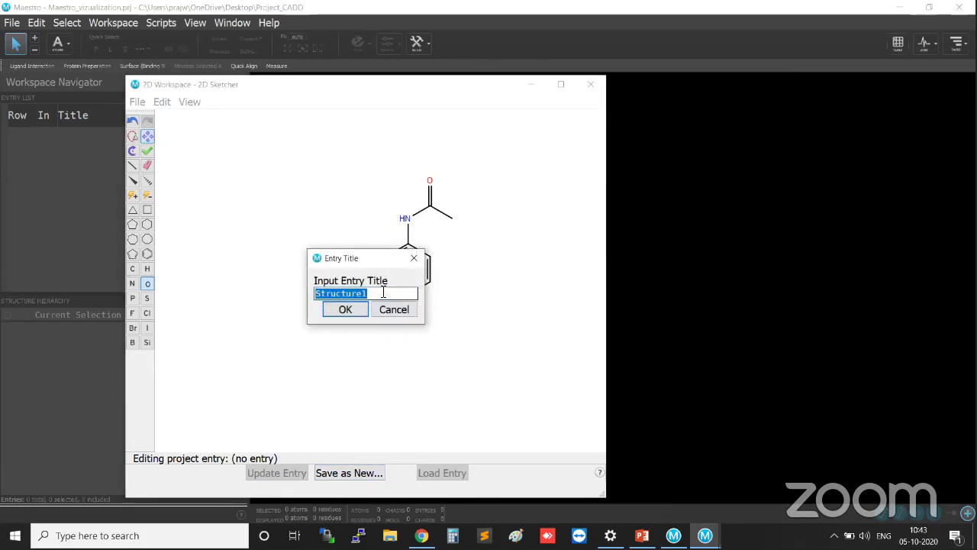
{"action": "key", "text": "BackSpace"}
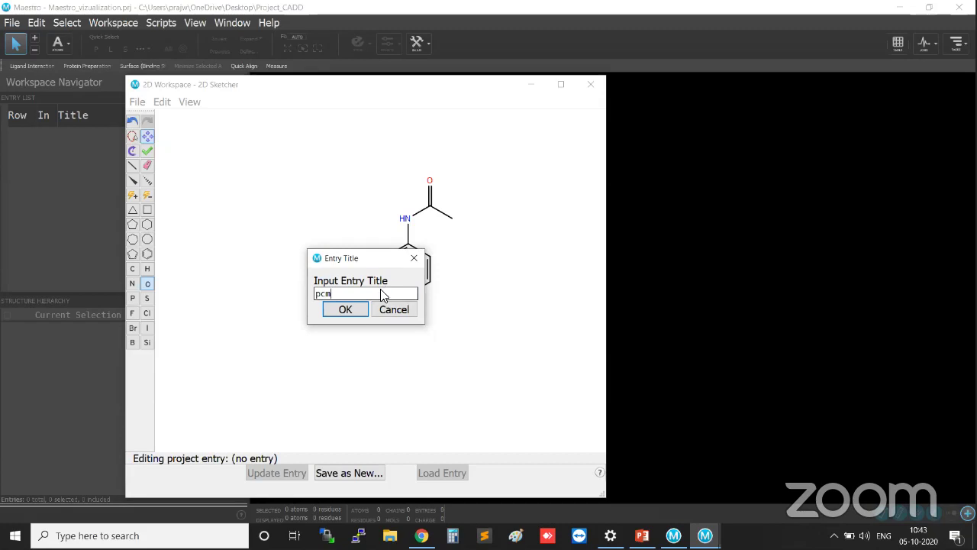
{"action": "left_click_drag", "start_coordinate": [375, 264], "coordinate": [303, 324]}
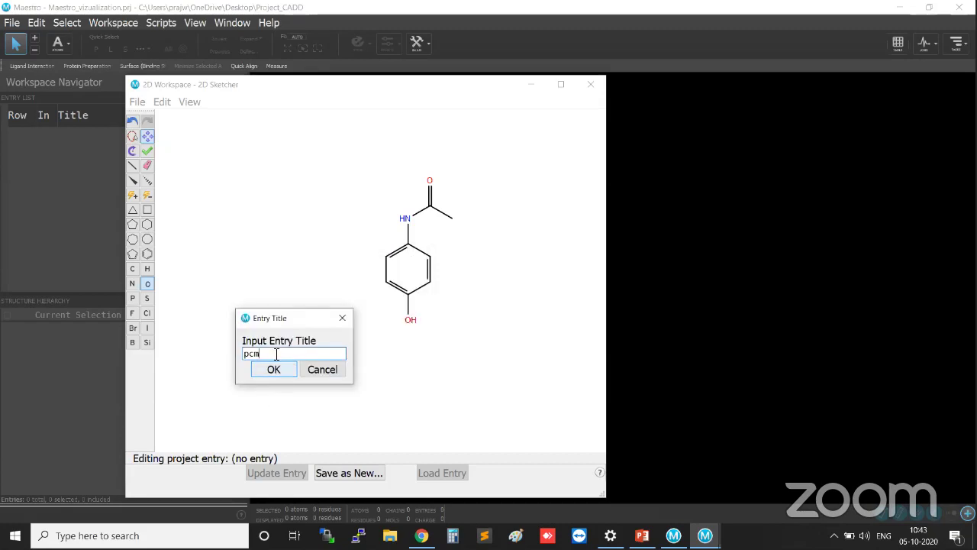
{"action": "left_click", "coordinate": [286, 374]}
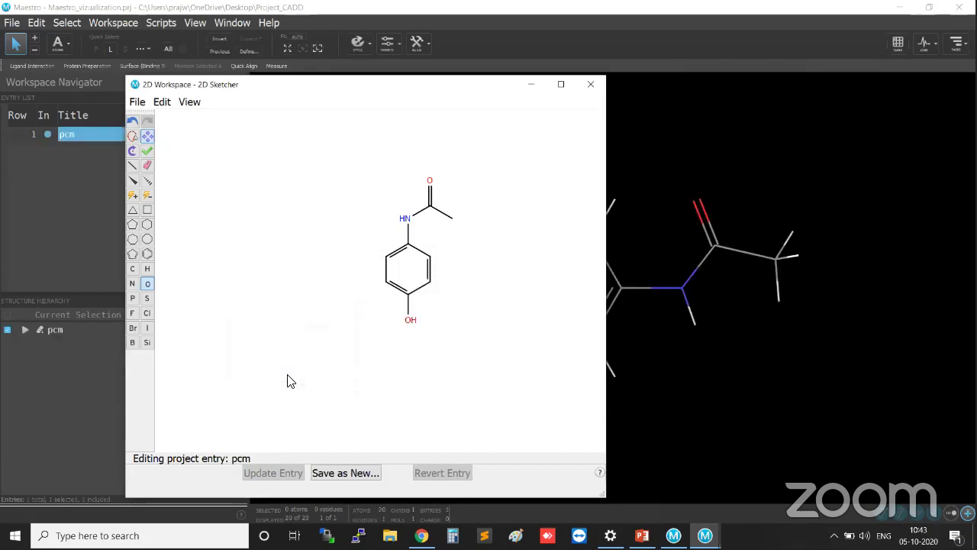
Step: Minimize the 2D Sketcher and examine the pcm entry's 3D structure in the workspace from different angles
{"action": "left_click", "coordinate": [530, 86]}
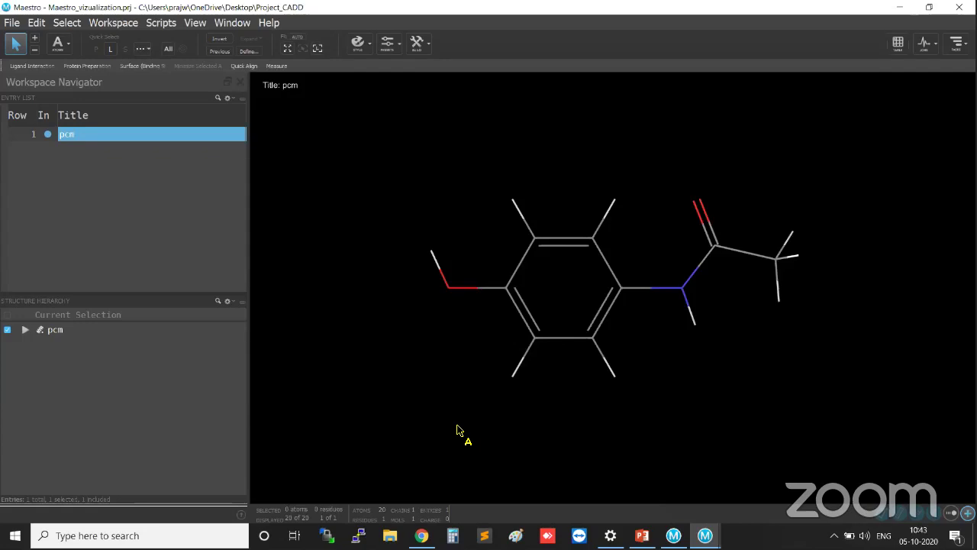
{"action": "middle_click_drag", "start_coordinate": [628, 351], "coordinate": [603, 330]}
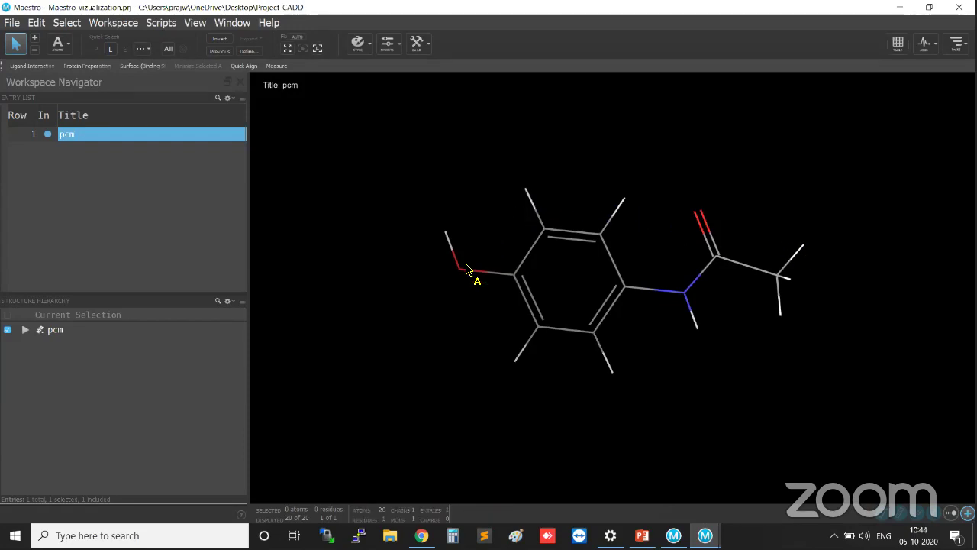
{"action": "middle_click_drag", "start_coordinate": [730, 395], "coordinate": [696, 268]}
{"action": "middle_click_drag", "start_coordinate": [473, 348], "coordinate": [641, 418]}
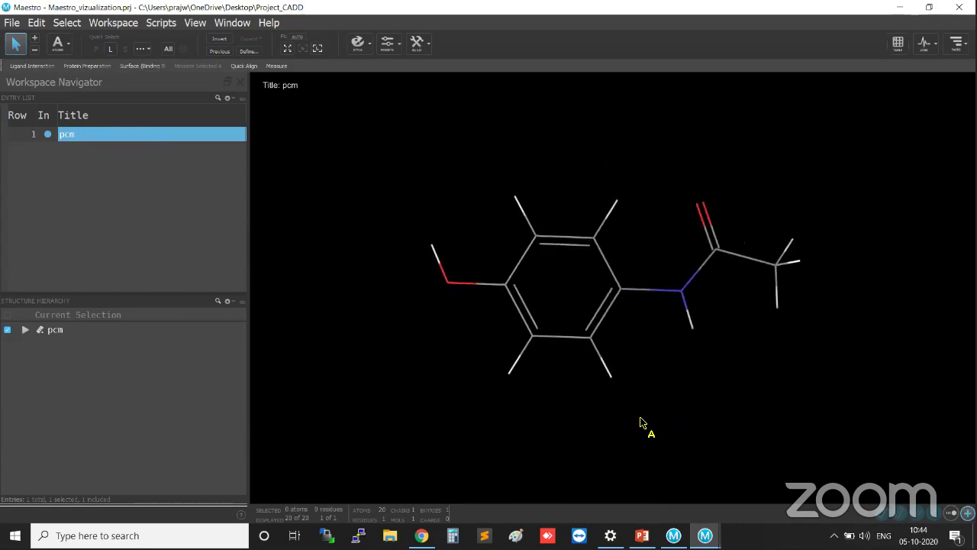
{"action": "left_click", "coordinate": [92, 138]}
{"action": "left_click", "coordinate": [92, 138]}
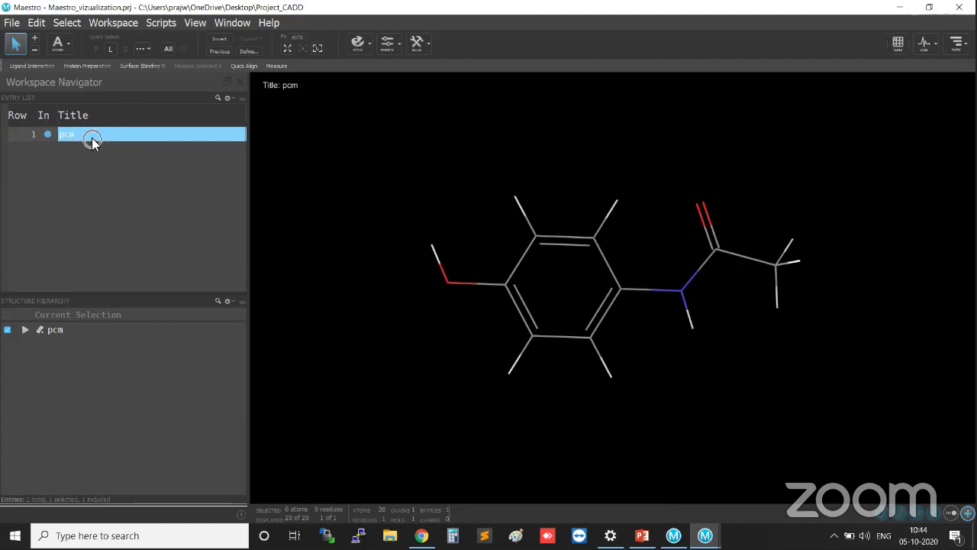
{"action": "left_click", "coordinate": [85, 137]}
{"action": "left_click", "coordinate": [77, 139]}
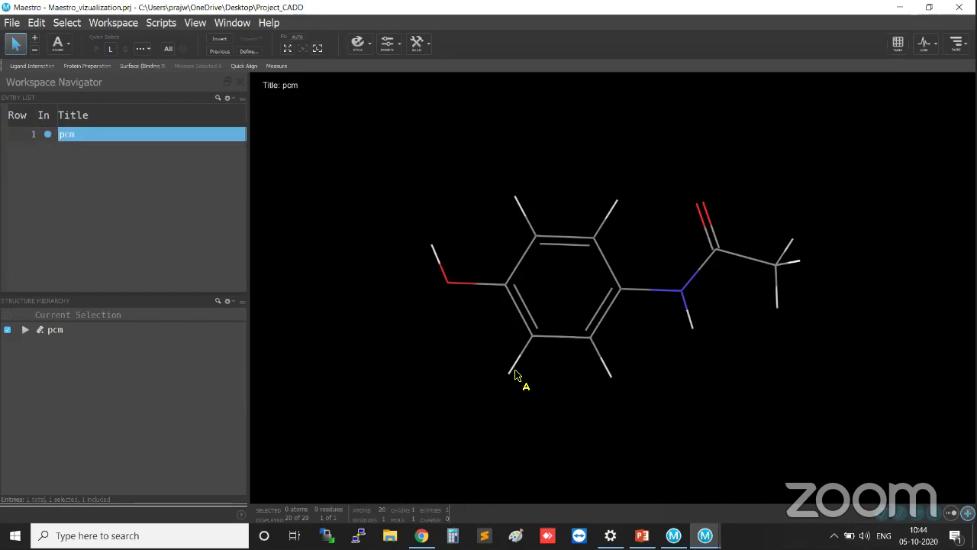
Step: Return to the 2D Sketcher and attach an amino nitrogen to the ring carbon next to the hydroxyl-bearing carbon
{"action": "left_click", "coordinate": [704, 535]}
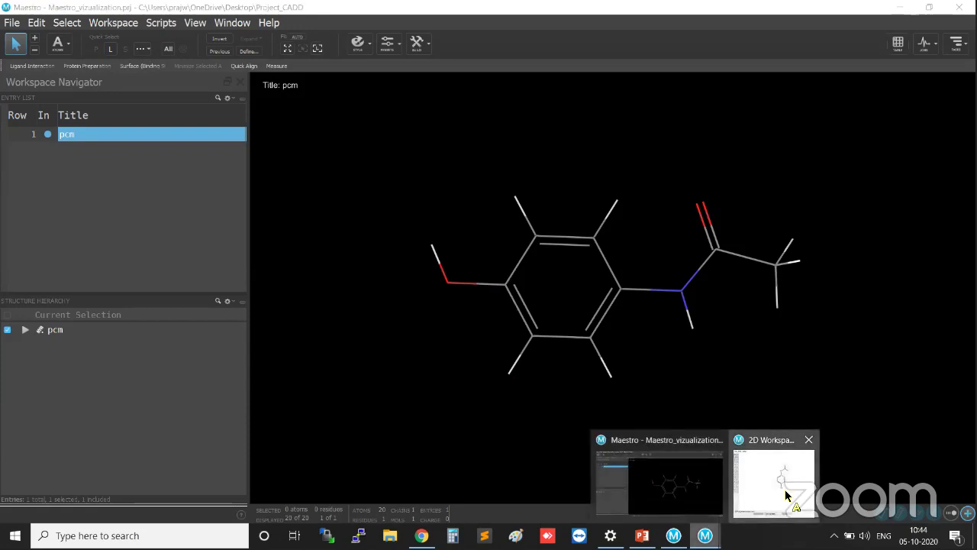
{"action": "left_click", "coordinate": [788, 497]}
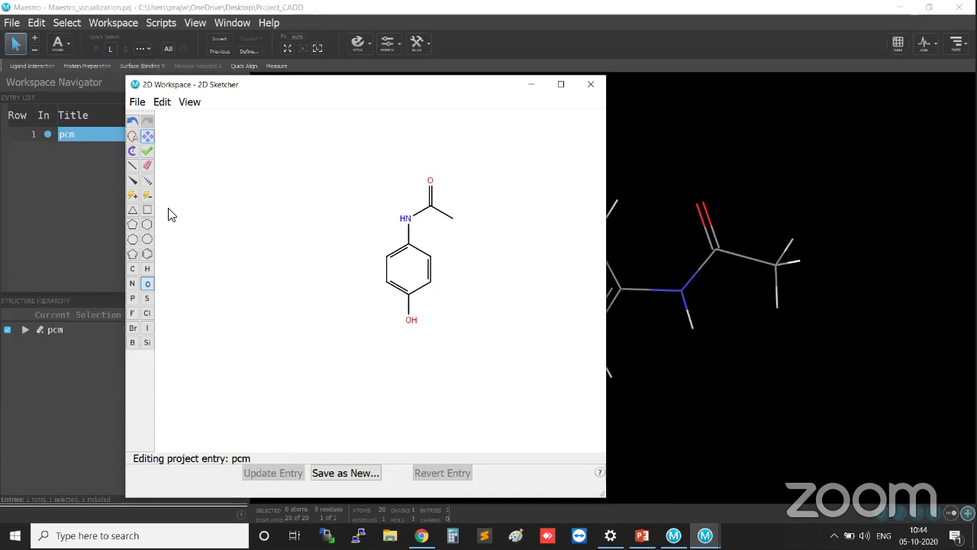
{"action": "left_click", "coordinate": [133, 165]}
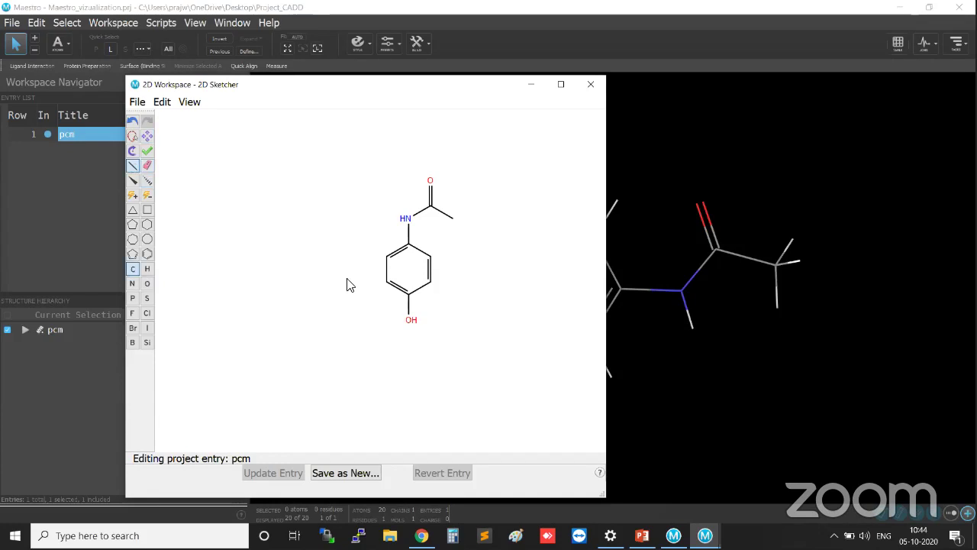
{"action": "left_click", "coordinate": [431, 280]}
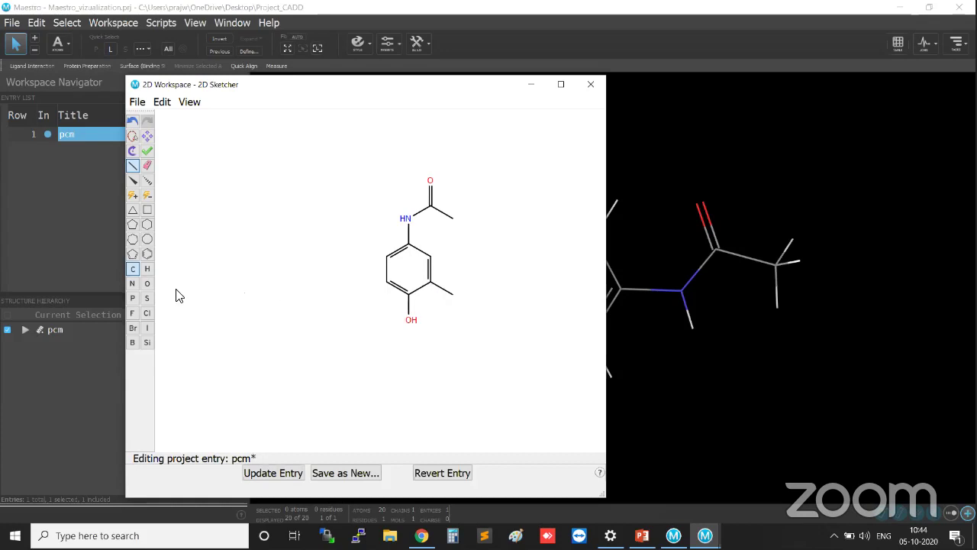
{"action": "left_click", "coordinate": [133, 284]}
{"action": "left_click", "coordinate": [453, 297]}
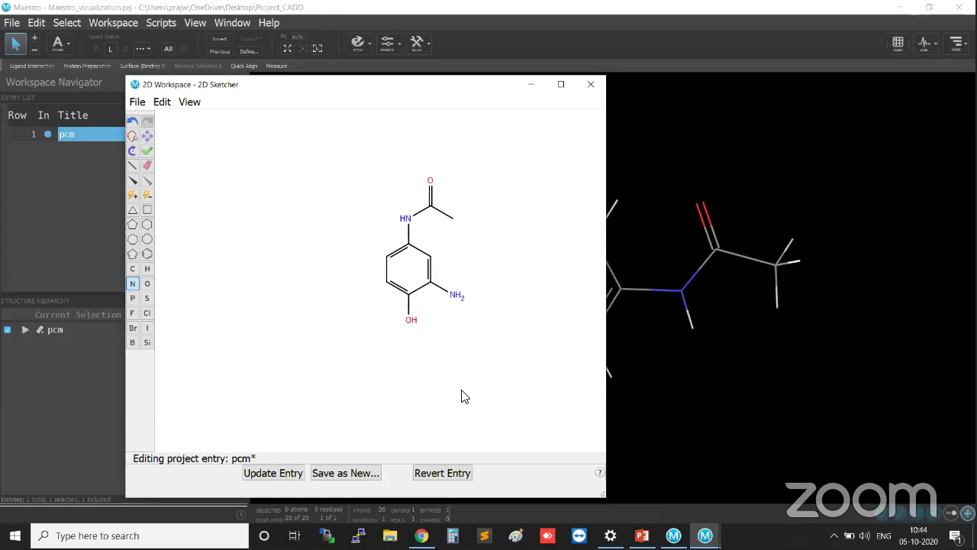
Step: Save the amino-substituted molecule as a new project entry titled pcm_2
{"action": "left_click", "coordinate": [336, 473]}
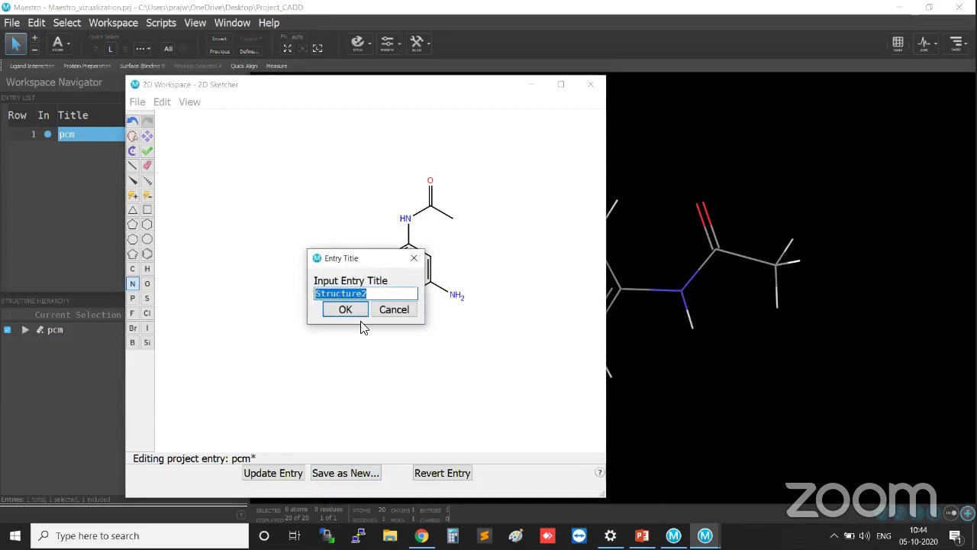
{"action": "left_click", "coordinate": [374, 295]}
{"action": "key", "text": "BackSpace"}
{"action": "key", "text": "BackSpace"}
{"action": "key", "text": "BackSpace"}
{"action": "key", "text": "BackSpace"}
{"action": "key", "text": "BackSpace"}
{"action": "key", "text": "BackSpace"}
{"action": "key", "text": "BackSpace"}
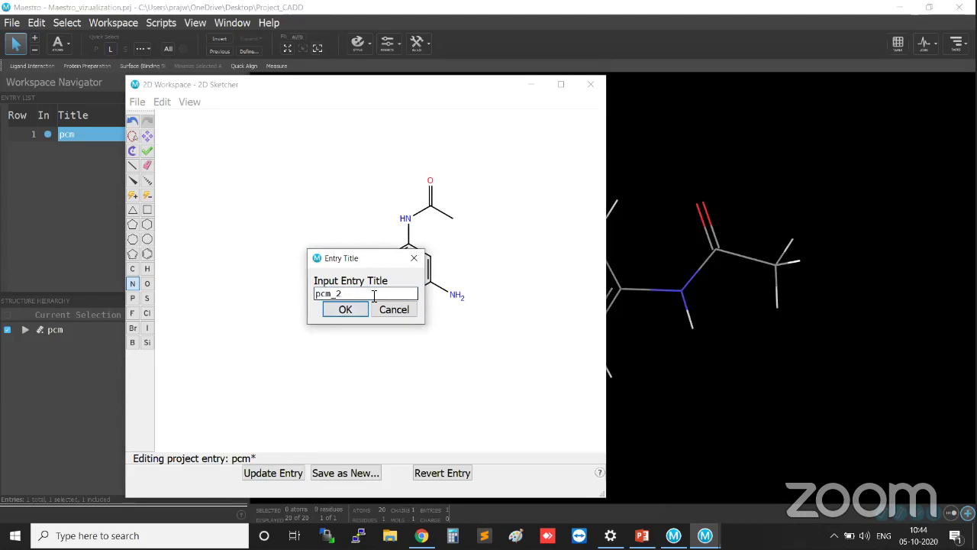
{"action": "left_click", "coordinate": [348, 309]}
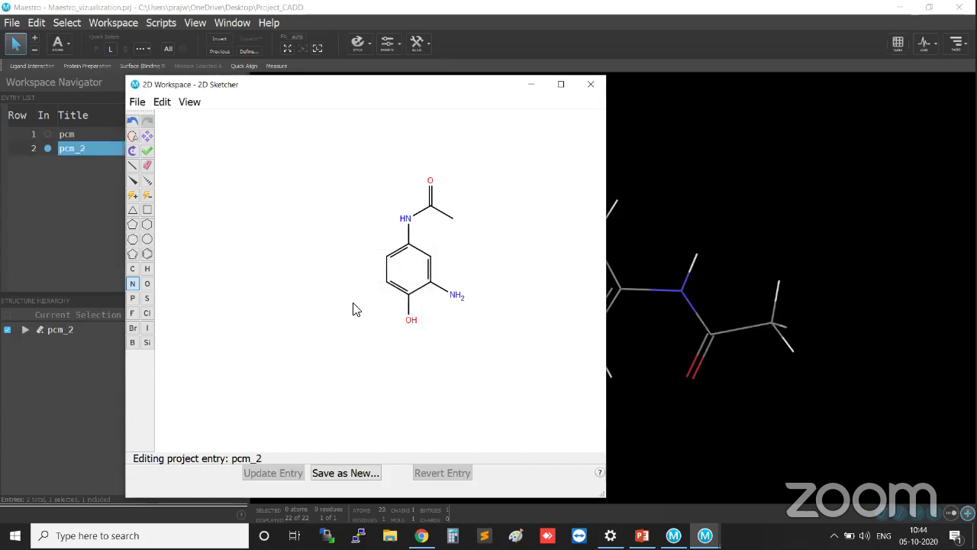
Step: Minimize the 2D Sketcher and compare the pcm and pcm_2 structures in the workspace, rotating pcm_2 to view it from different angles
{"action": "left_click", "coordinate": [530, 85]}
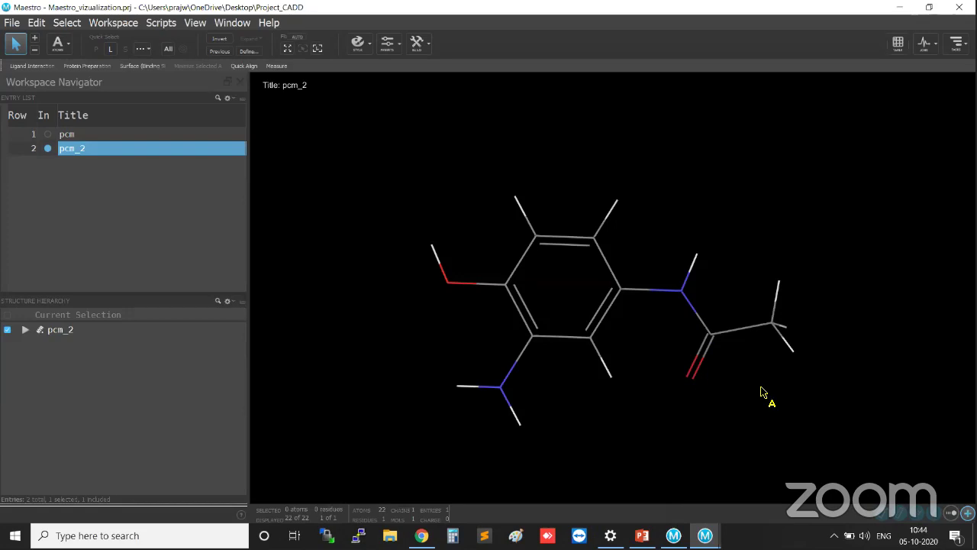
{"action": "middle_click_drag", "start_coordinate": [730, 393], "coordinate": [699, 410]}
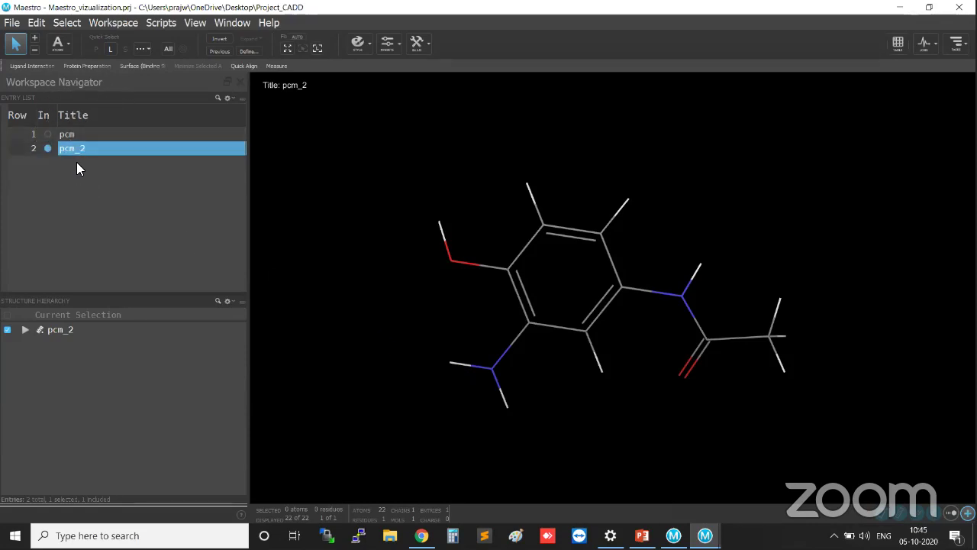
{"action": "left_click", "coordinate": [50, 134]}
{"action": "left_click", "coordinate": [73, 136]}
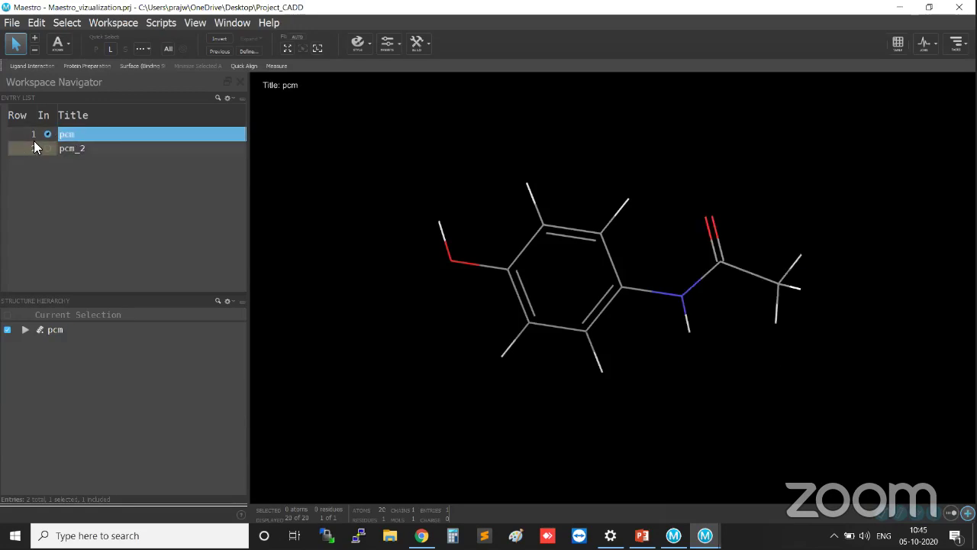
{"action": "left_click", "coordinate": [72, 147]}
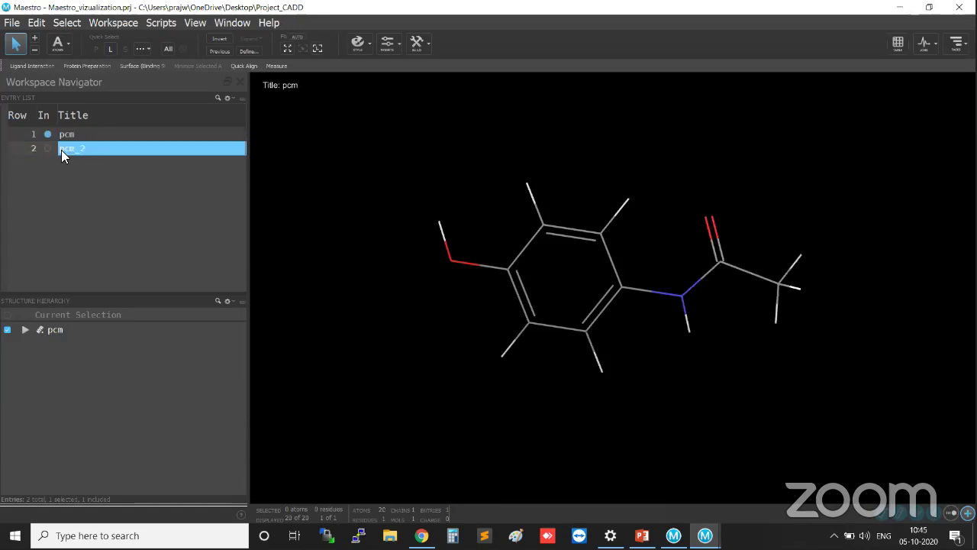
{"action": "left_click", "coordinate": [48, 149]}
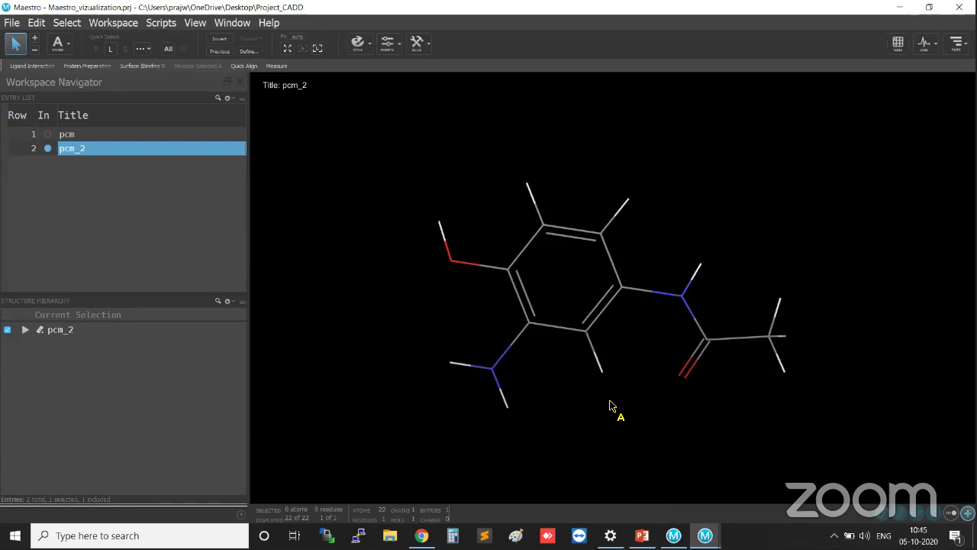
{"action": "middle_click_drag", "start_coordinate": [628, 417], "coordinate": [613, 381]}
{"action": "right_click_drag", "start_coordinate": [704, 403], "coordinate": [697, 369]}
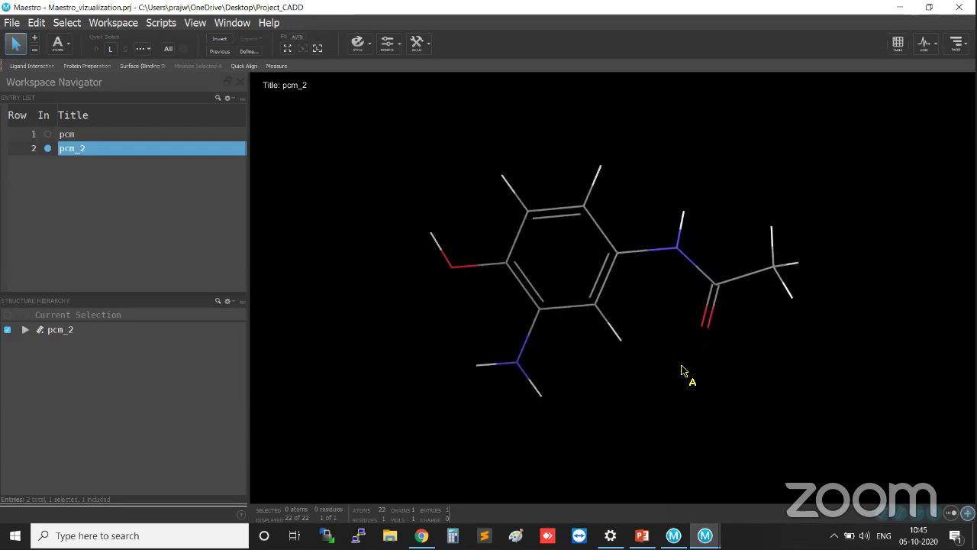
Step: Select the pcm entry and include it in the workspace in place of pcm_2
{"action": "left_click", "coordinate": [82, 134]}
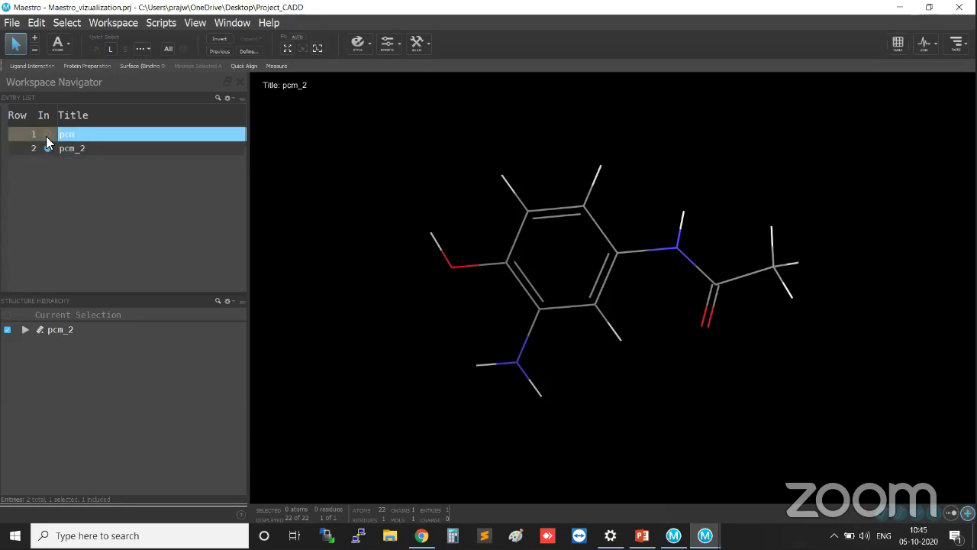
{"action": "left_click", "coordinate": [47, 134]}
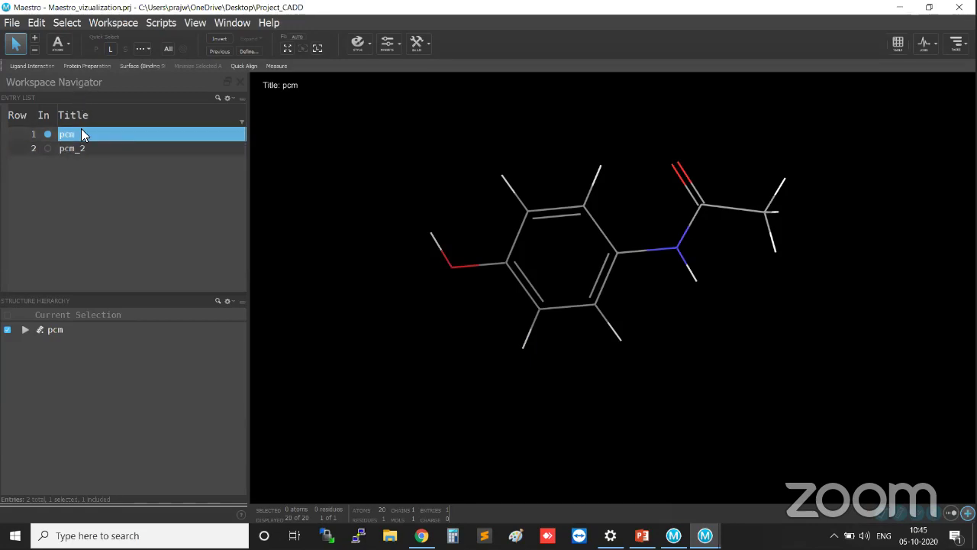
{"action": "left_click", "coordinate": [26, 114]}
{"action": "left_click", "coordinate": [47, 114]}
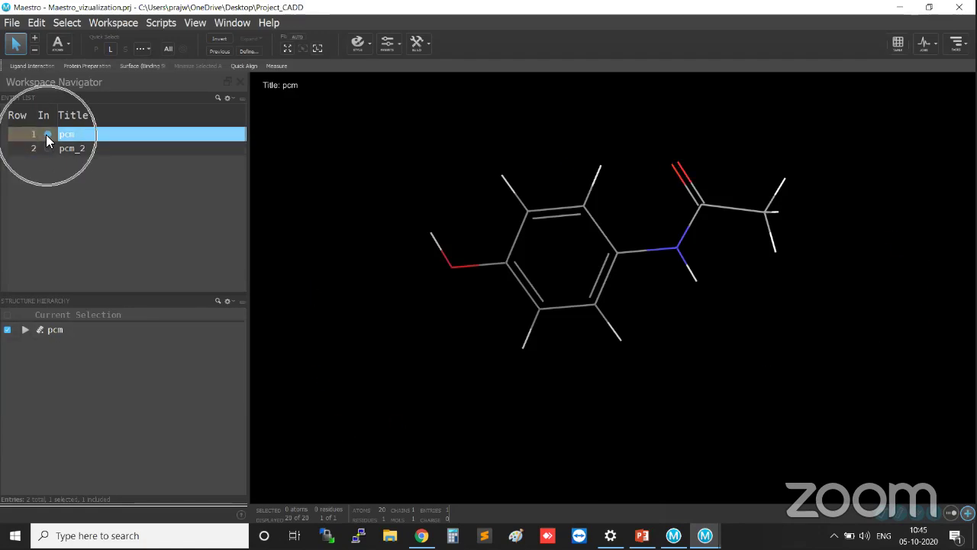
{"action": "left_click", "coordinate": [45, 135]}
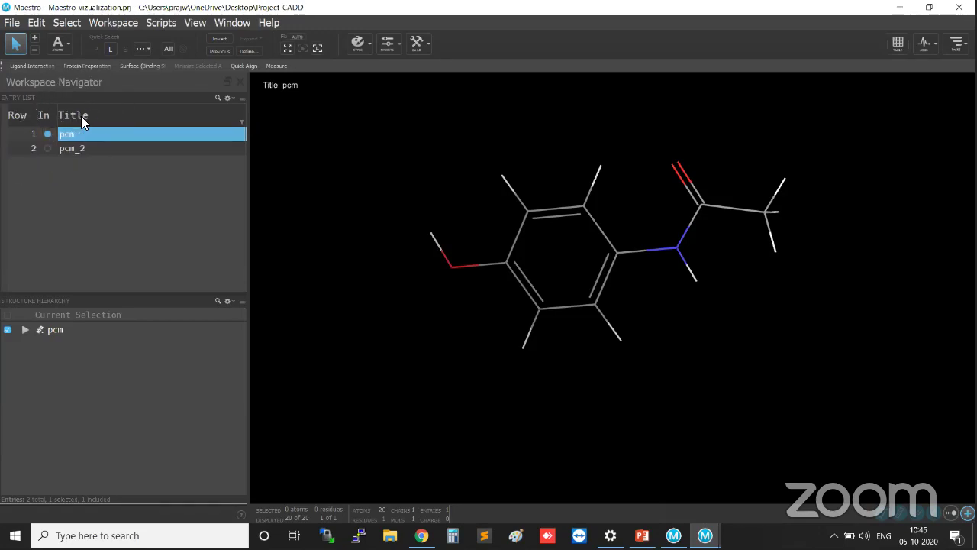
{"action": "left_click", "coordinate": [94, 134]}
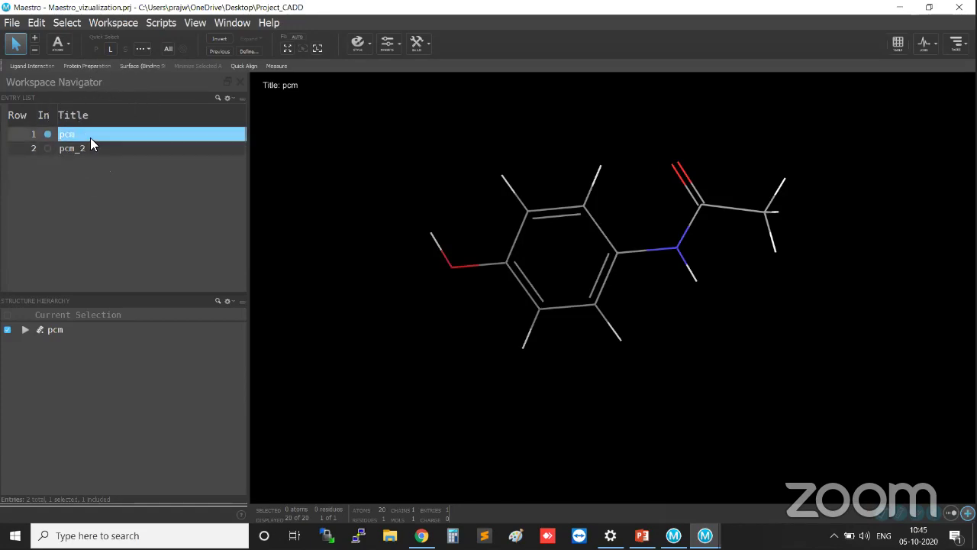
{"action": "left_click", "coordinate": [84, 133]}
{"action": "left_click", "coordinate": [85, 136]}
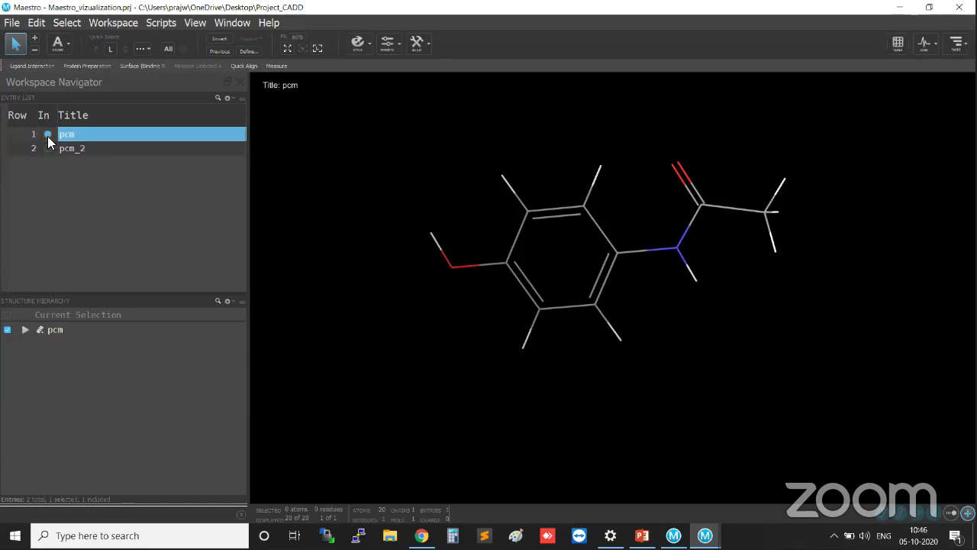
{"action": "left_click", "coordinate": [48, 147]}
{"action": "left_click", "coordinate": [49, 136]}
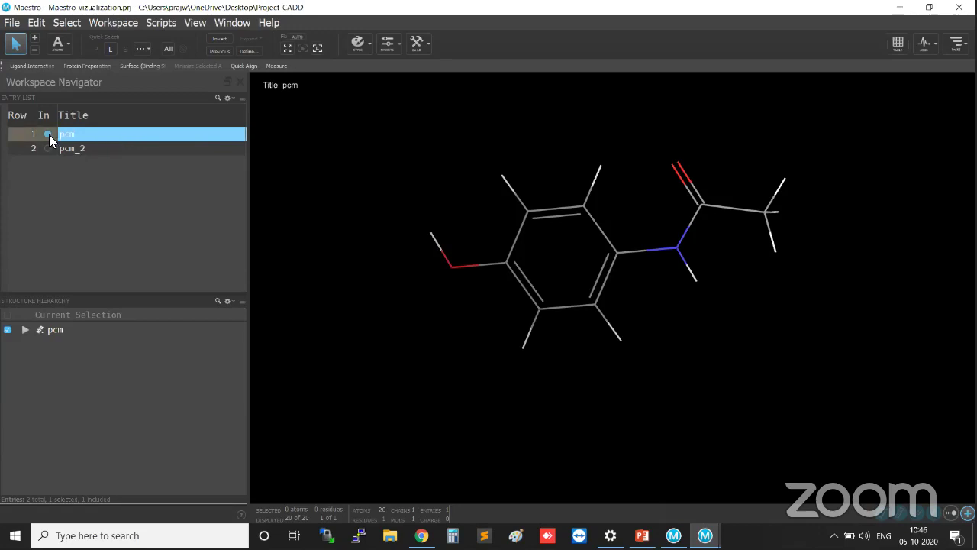
Step: Display pcm_2 in the workspace while keeping pcm as the selected entry in the entry list
{"action": "key", "text": "ctrl"}
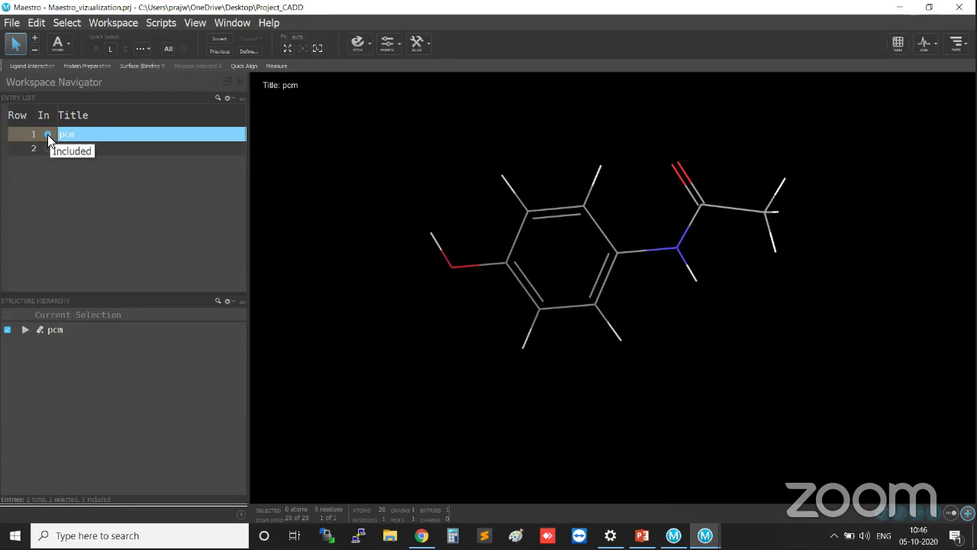
{"action": "key", "text": "ctrl"}
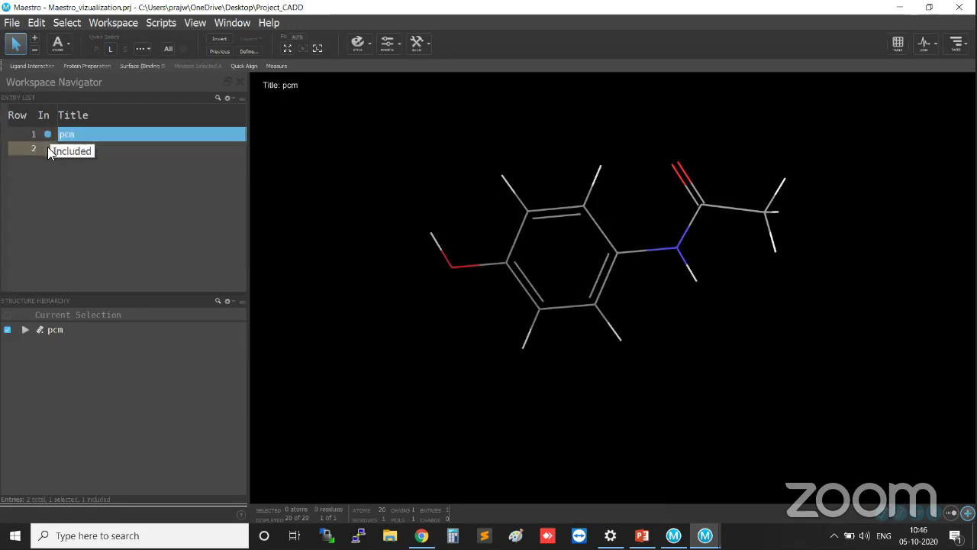
{"action": "left_click", "coordinate": [47, 148]}
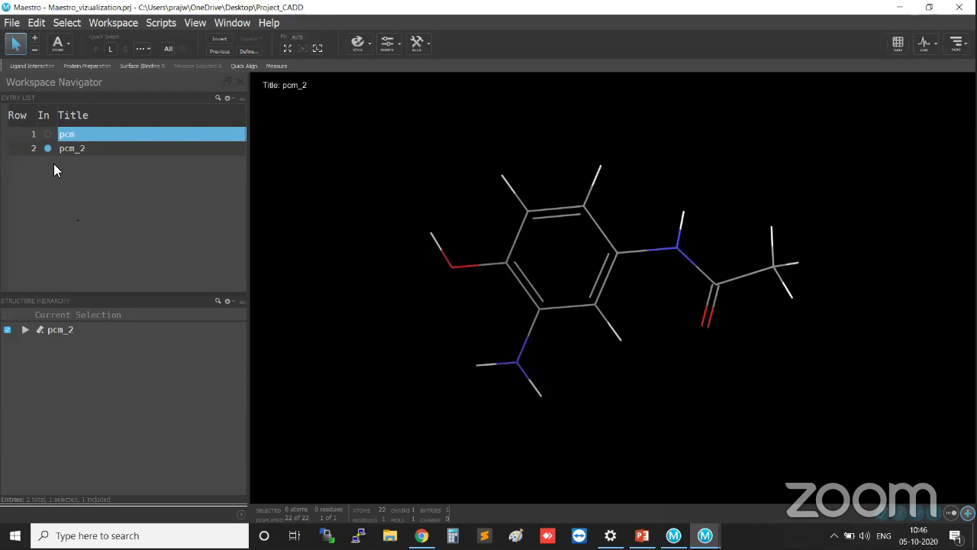
{"action": "key", "text": "ctrl"}
{"action": "key", "text": "ctrl"}
Step: Select the amino group's atoms and then the whole pcm_2 molecule in the workspace, clearing each selection
{"action": "left_click_drag", "start_coordinate": [437, 340], "coordinate": [584, 429]}
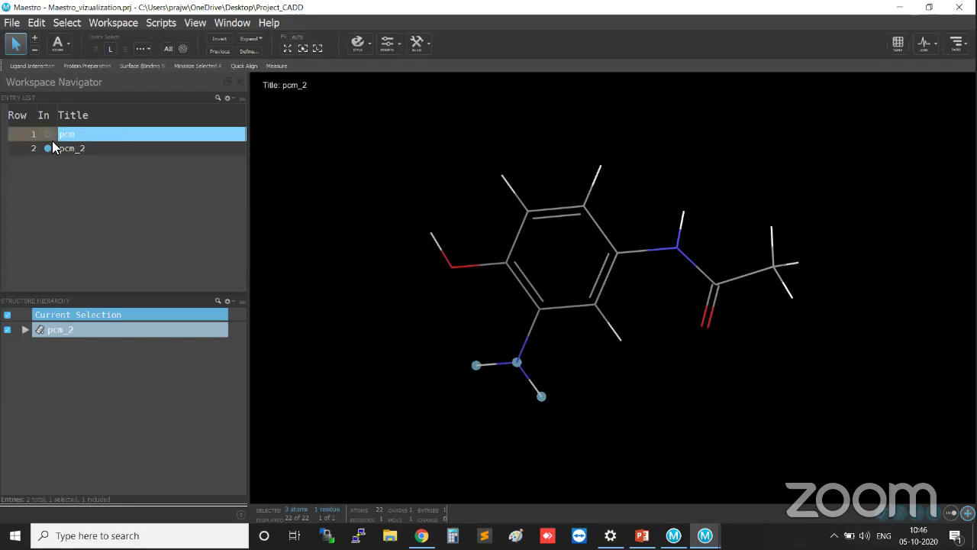
{"action": "left_click", "coordinate": [594, 389]}
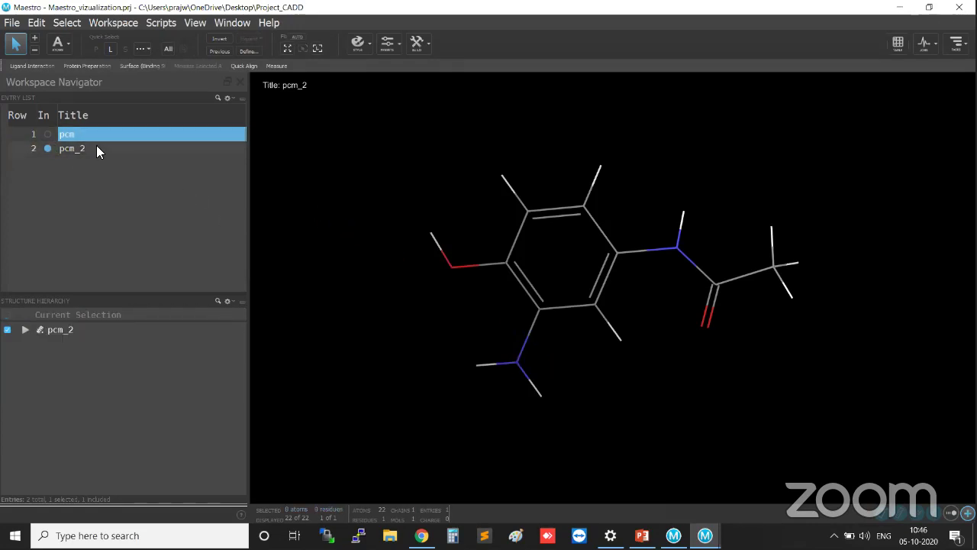
{"action": "left_click_drag", "start_coordinate": [372, 117], "coordinate": [883, 443]}
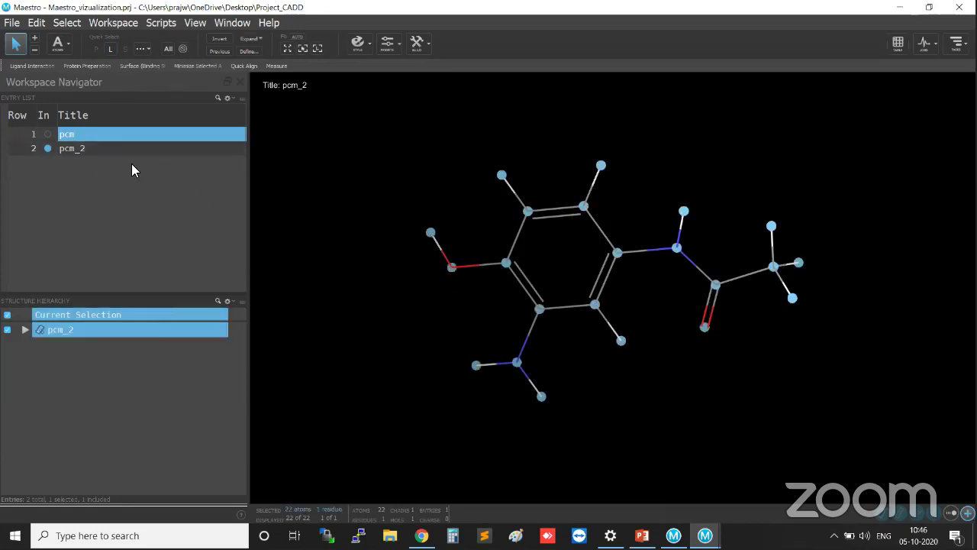
{"action": "left_click", "coordinate": [393, 239]}
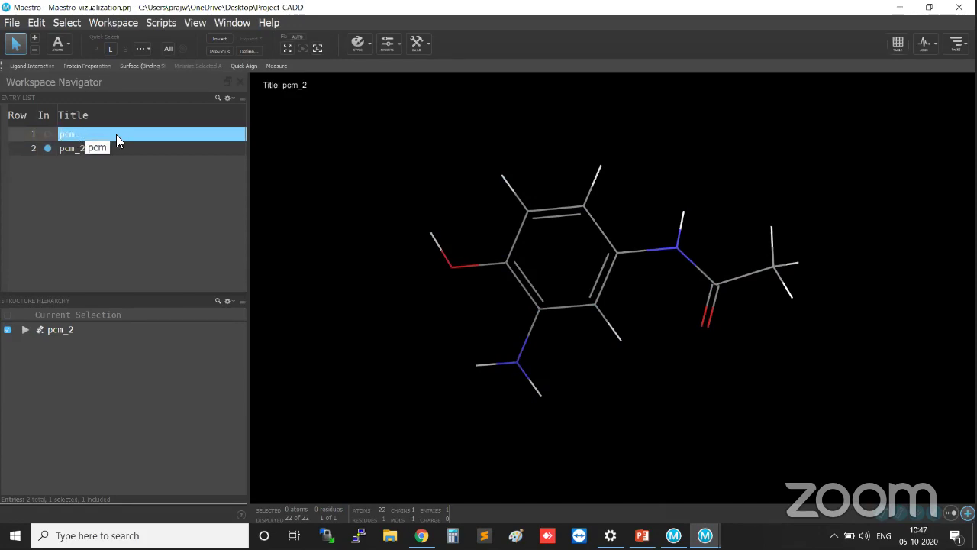
Step: Switch the workspace from pcm_2 back to the pcm structure
{"action": "left_click", "coordinate": [49, 149]}
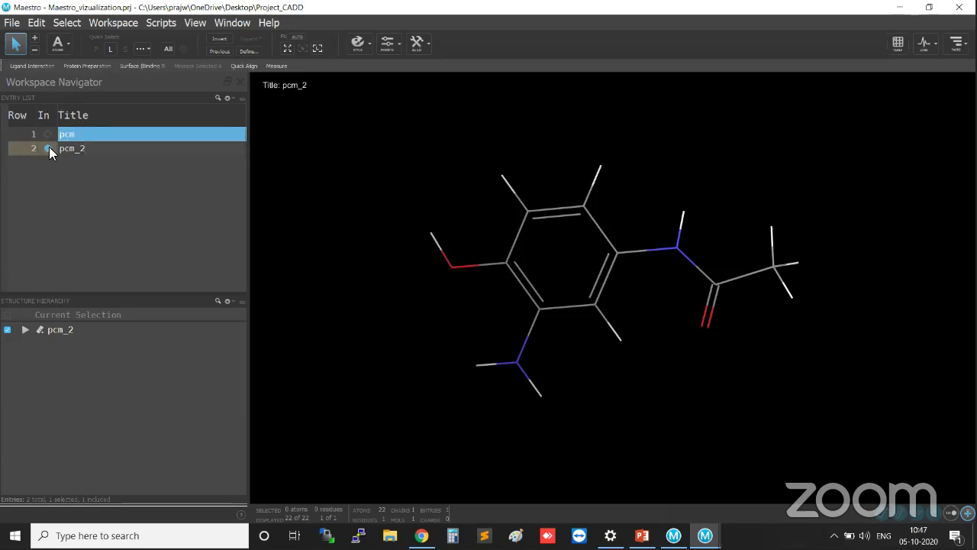
{"action": "left_click", "coordinate": [49, 149]}
{"action": "left_click", "coordinate": [47, 133]}
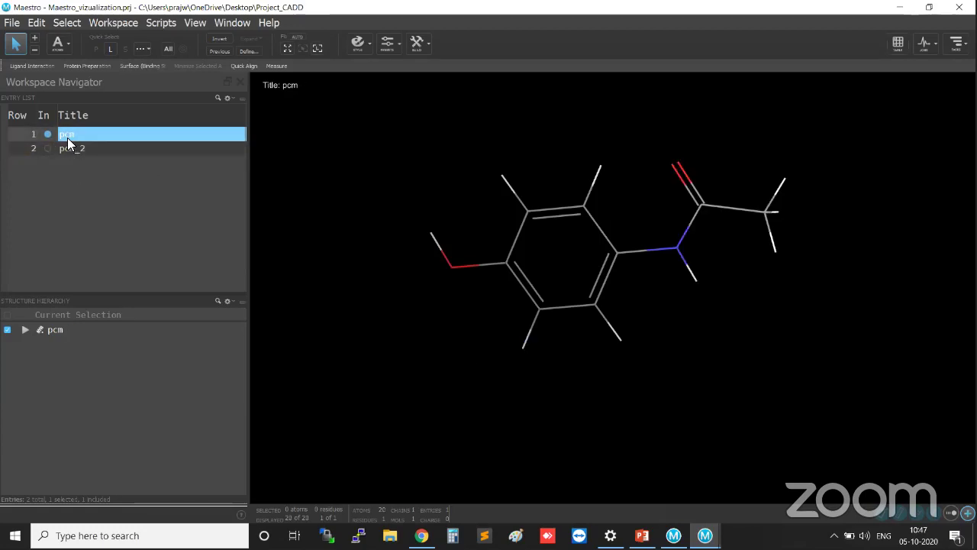
{"action": "left_click", "coordinate": [47, 133]}
{"action": "left_click", "coordinate": [47, 132]}
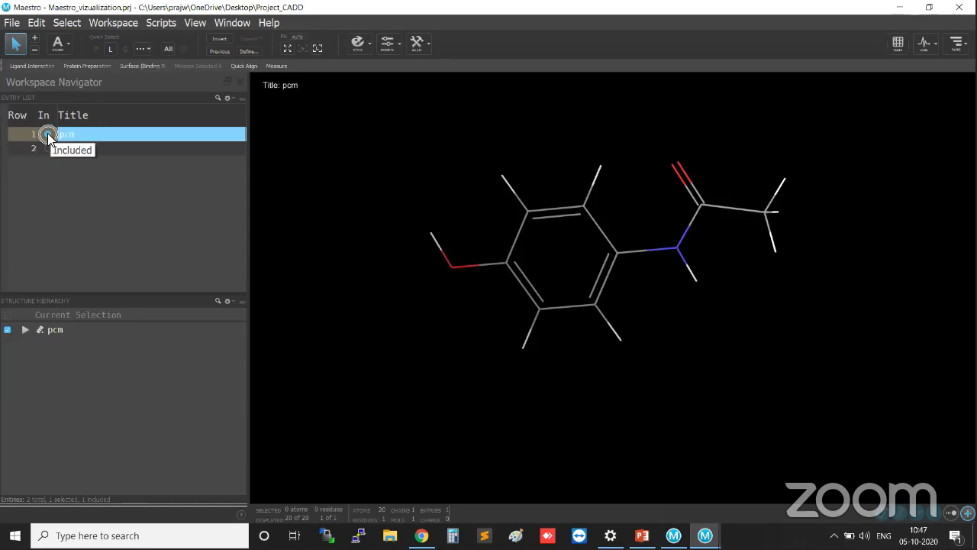
Step: Check the selection level options, keep Atoms, and select single pcm atoms one at a time: the hydroxyl oxygen, its ring carbon and a neighbouring ring hydrogen
{"action": "left_click", "coordinate": [68, 46]}
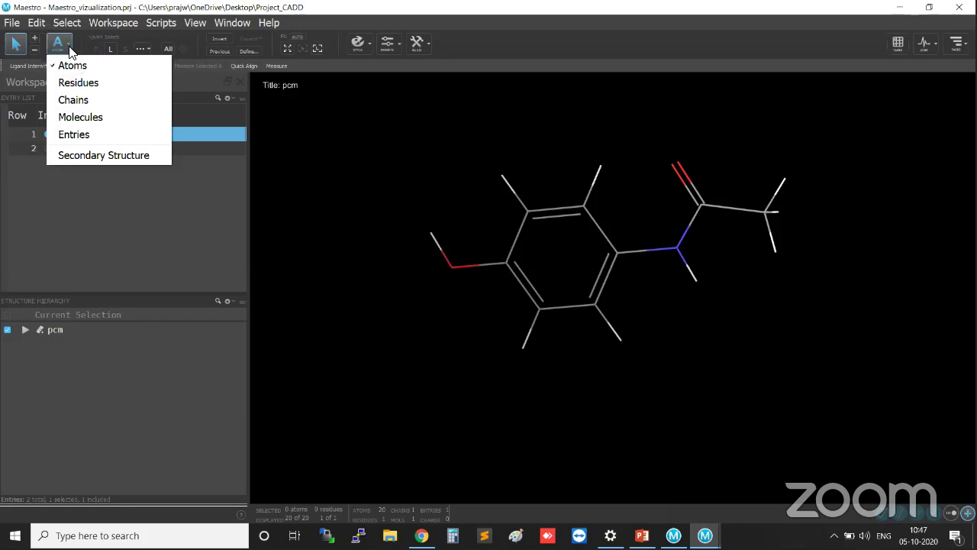
{"action": "left_click", "coordinate": [370, 147]}
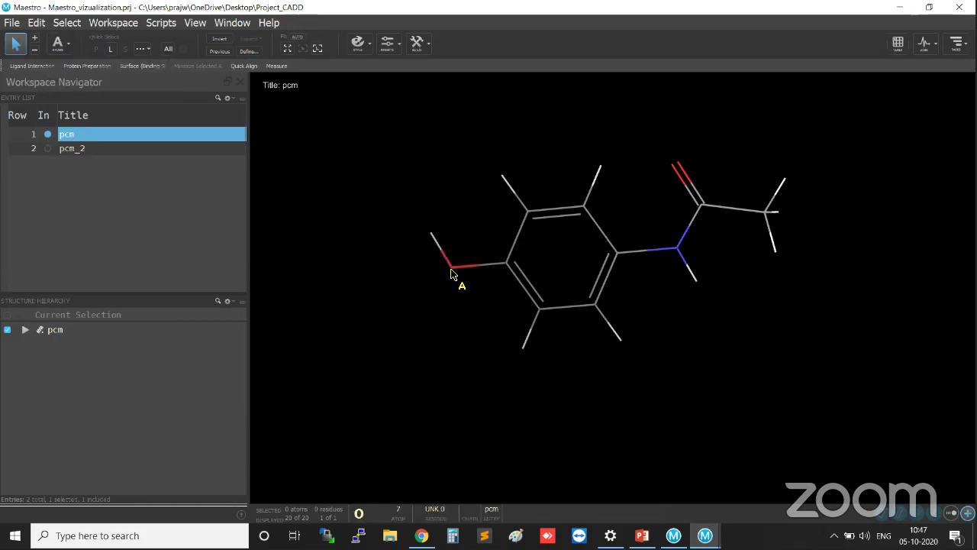
{"action": "left_click", "coordinate": [451, 269]}
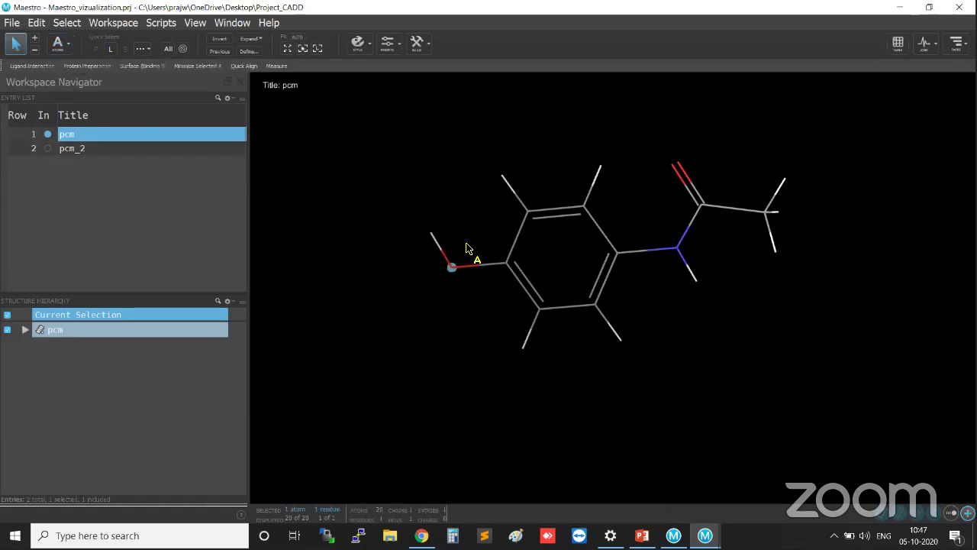
{"action": "left_click", "coordinate": [453, 279]}
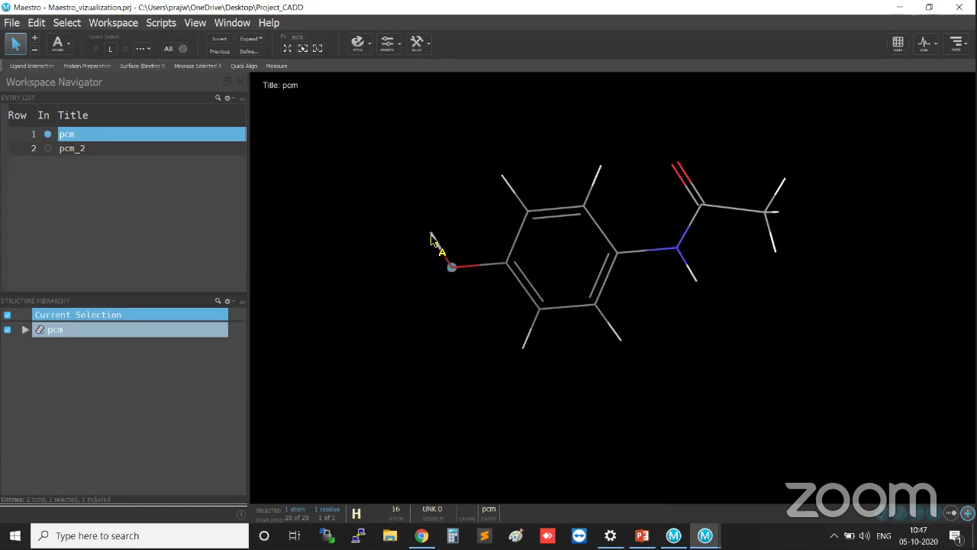
{"action": "left_click", "coordinate": [507, 263]}
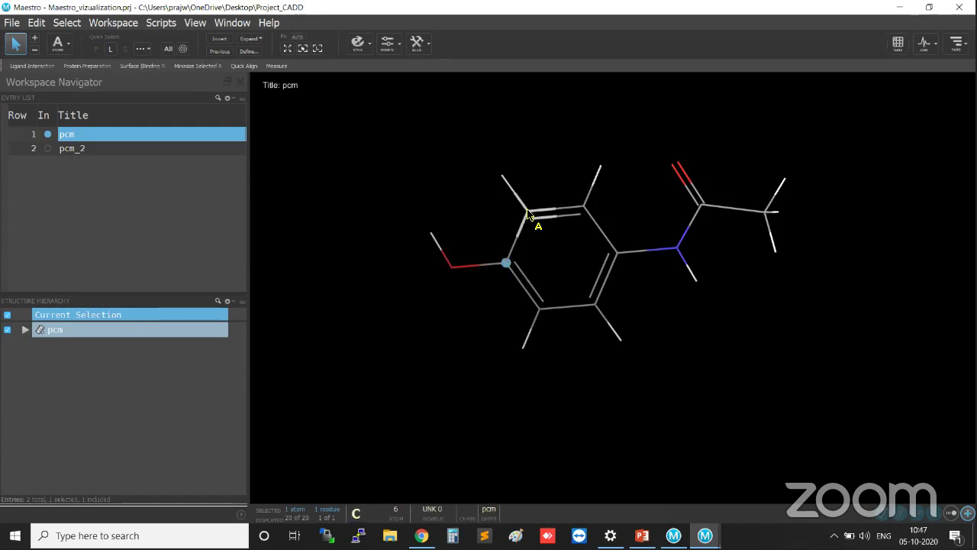
{"action": "left_click", "coordinate": [503, 176]}
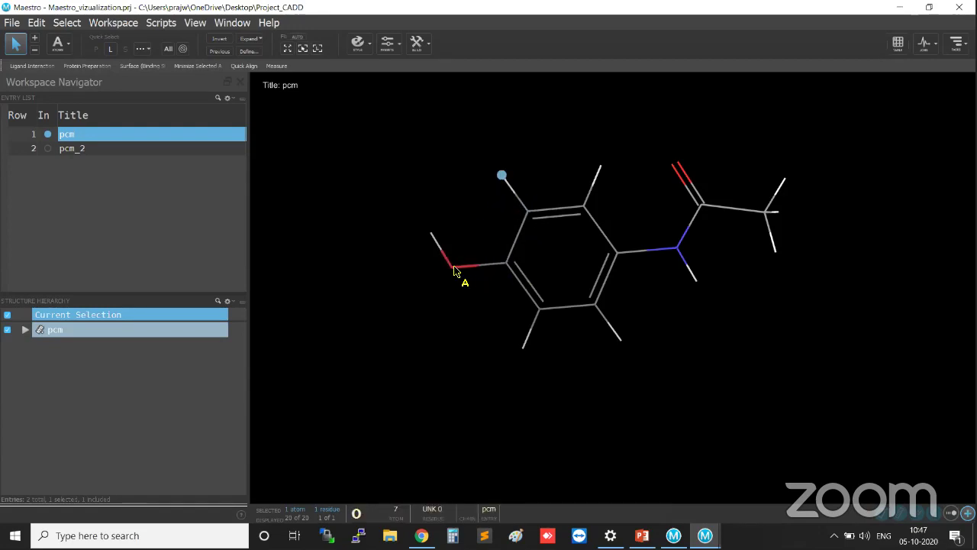
{"action": "left_click", "coordinate": [504, 263]}
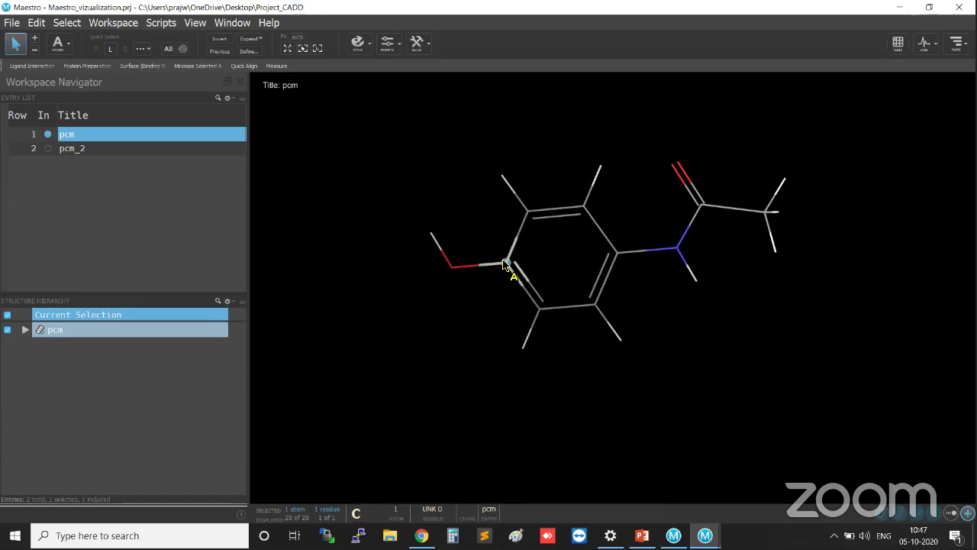
Step: Select pcm's hydroxyl oxygen, its hydrogen and the attached ring carbon together as one multi-atom selection
{"action": "left_click", "coordinate": [453, 267]}
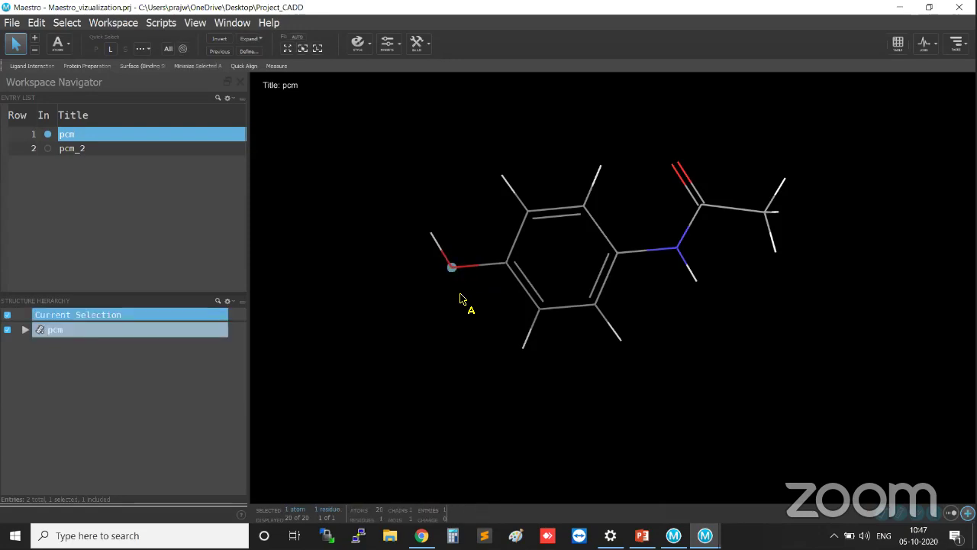
{"action": "left_click", "coordinate": [431, 233], "text": "shift"}
{"action": "left_click", "coordinate": [507, 265], "text": "shift"}
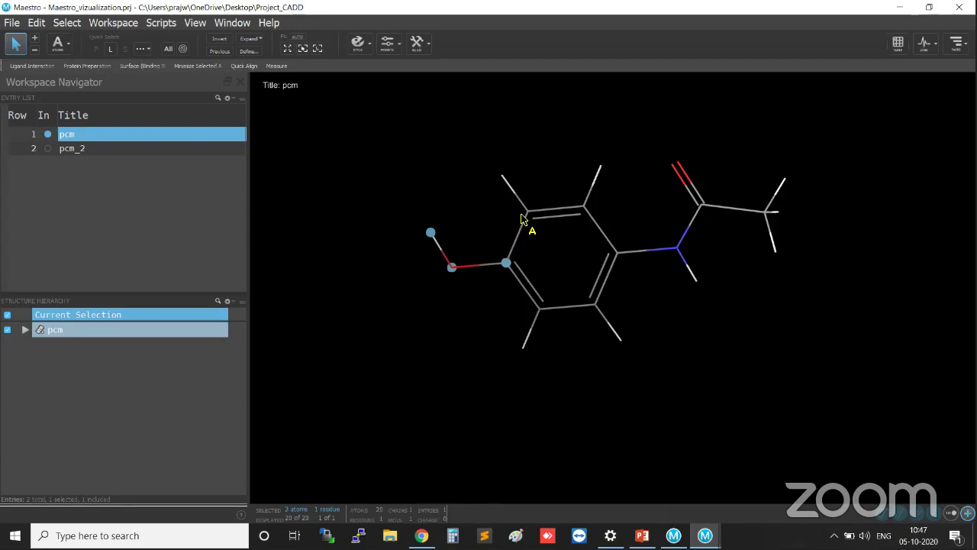
Step: Add the remaining ring carbons and the two ring hydrogens on the upper edge to pcm's atom selection, and clear it
{"action": "left_click", "coordinate": [528, 212], "text": "shift"}
{"action": "left_click", "coordinate": [501, 176], "text": "shift"}
{"action": "left_click", "coordinate": [584, 207], "text": "shift"}
{"action": "left_click", "coordinate": [600, 168], "text": "shift"}
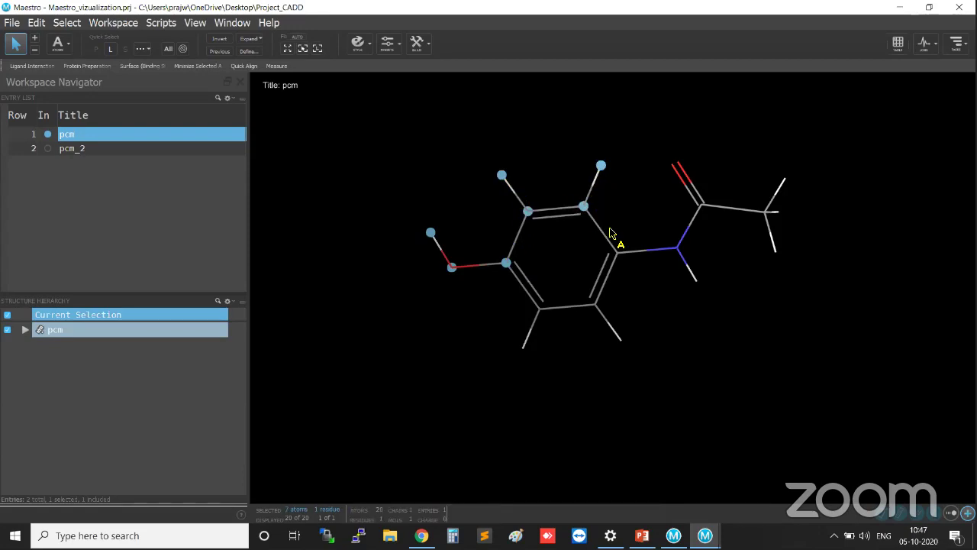
{"action": "left_click", "coordinate": [618, 252], "text": "shift"}
{"action": "left_click", "coordinate": [595, 305], "text": "shift"}
{"action": "left_click", "coordinate": [540, 309], "text": "shift"}
{"action": "left_click", "coordinate": [570, 384]}
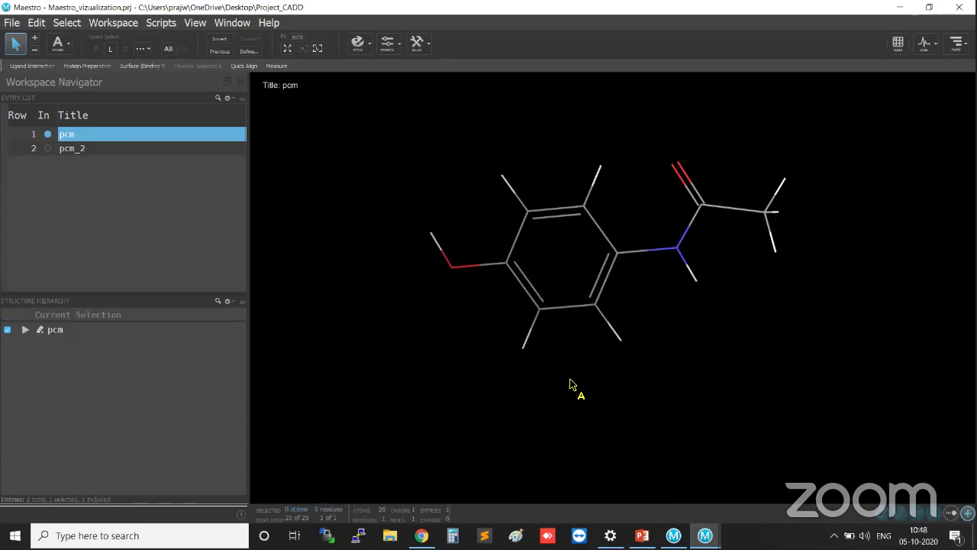
Step: Area-select the hydroxyl side of pcm with its neighbouring ring carbons and hydrogens several times, and clear the selection
{"action": "left_click_drag", "start_coordinate": [371, 163], "coordinate": [572, 467]}
{"action": "left_click_drag", "start_coordinate": [372, 144], "coordinate": [542, 406]}
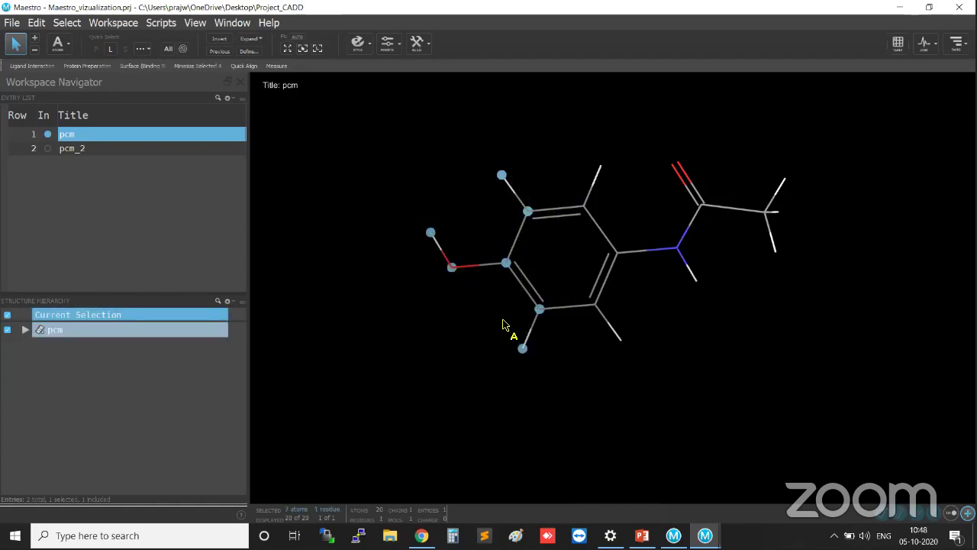
{"action": "left_click_drag", "start_coordinate": [384, 138], "coordinate": [575, 433]}
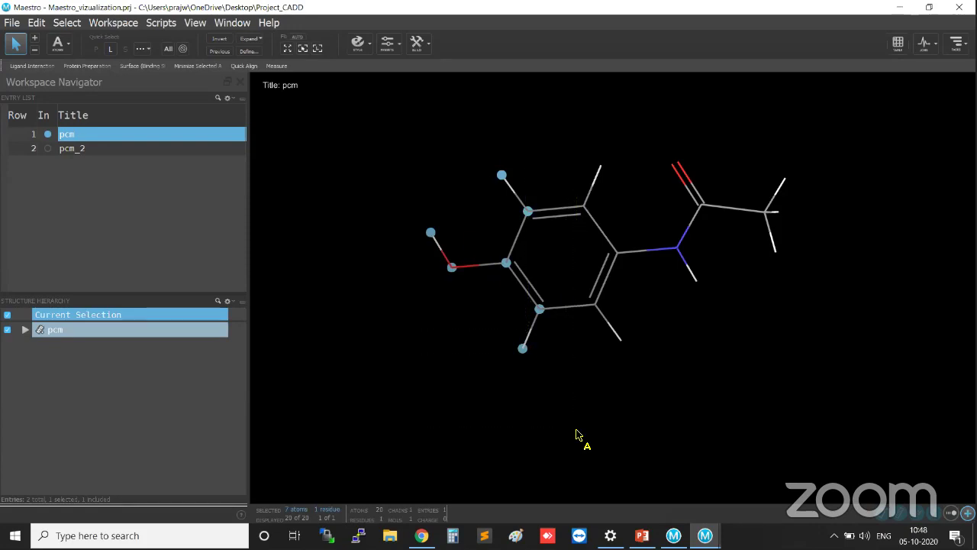
{"action": "left_click_drag", "start_coordinate": [340, 142], "coordinate": [582, 462]}
{"action": "left_click", "coordinate": [583, 463]}
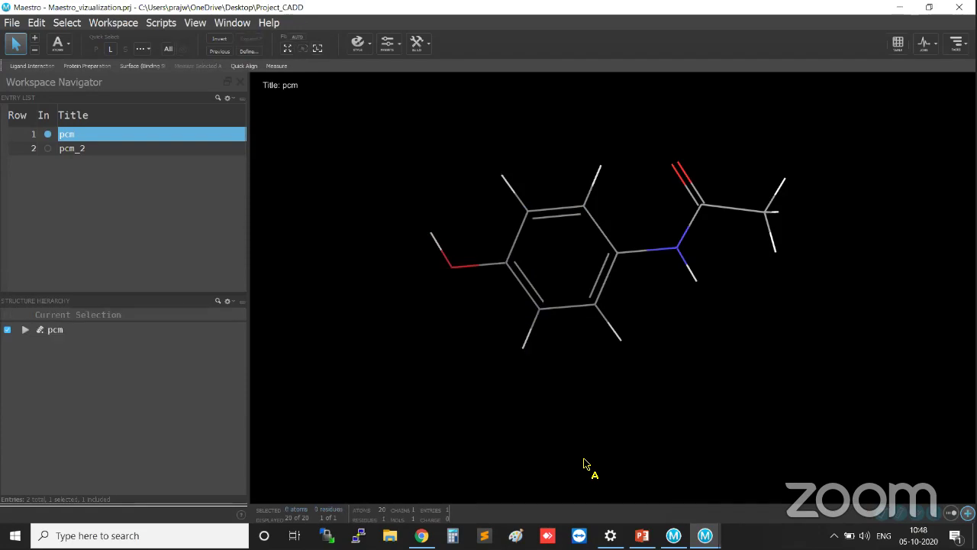
Step: Set the selection level to Residues and select pcm's residue by picking the ring carbon bonded to nitrogen
{"action": "left_click", "coordinate": [67, 43]}
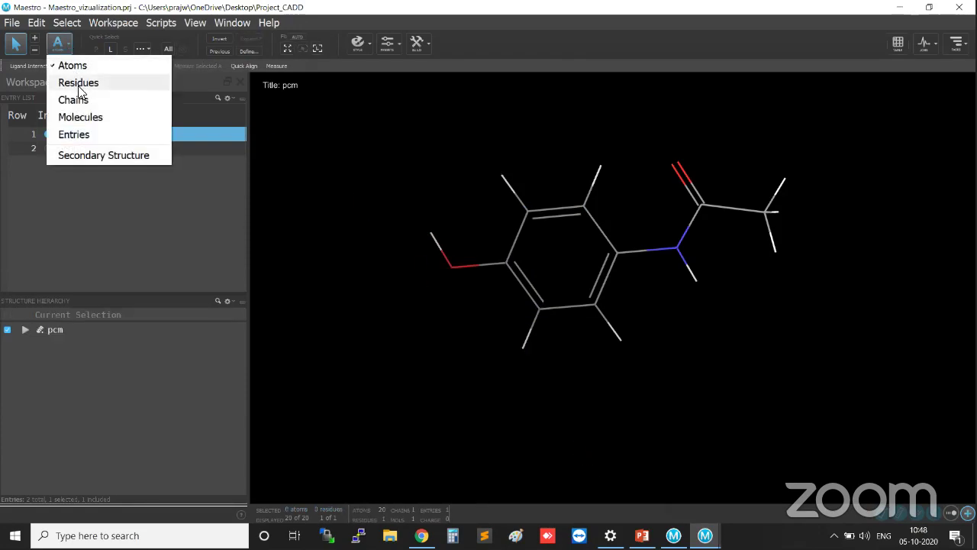
{"action": "left_click", "coordinate": [78, 84]}
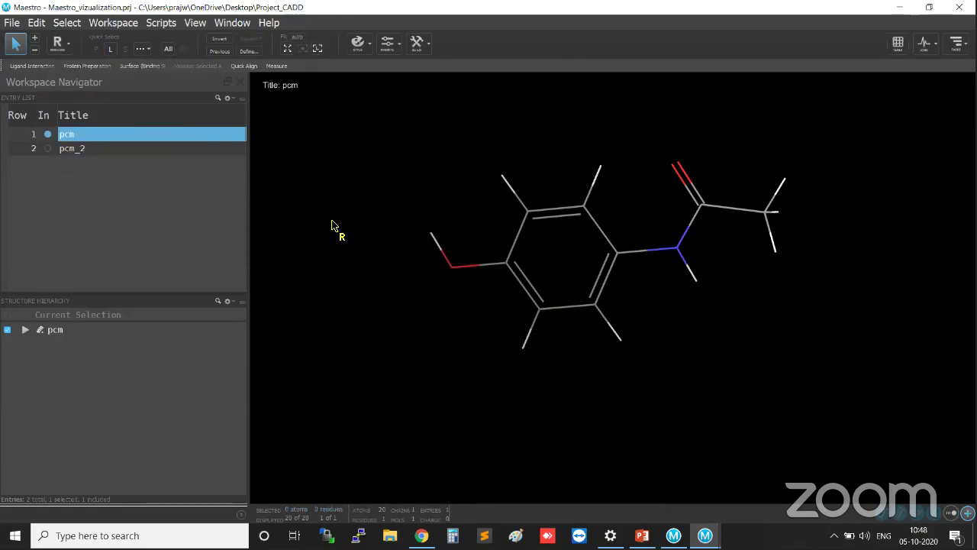
{"action": "left_click", "coordinate": [618, 257]}
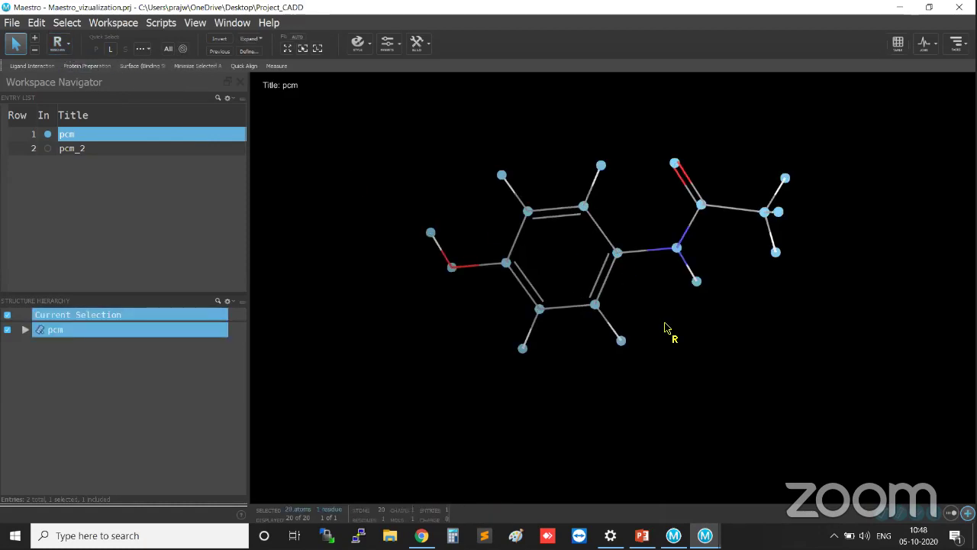
{"action": "key", "text": "ctrl"}
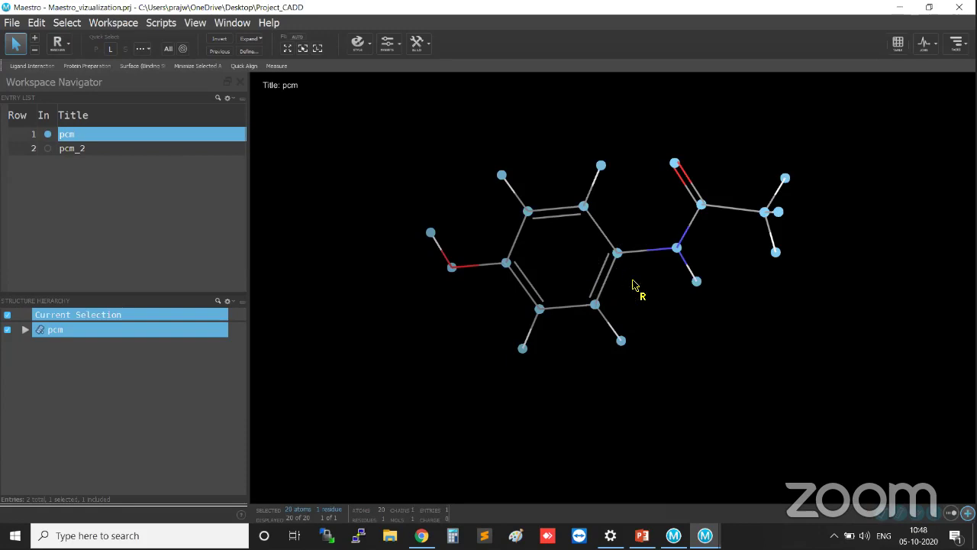
{"action": "key", "text": "ctrl"}
Step: Set the selection level to Molecules, select the pcm molecule through its amide nitrogen, and clear the selection
{"action": "left_click", "coordinate": [58, 46]}
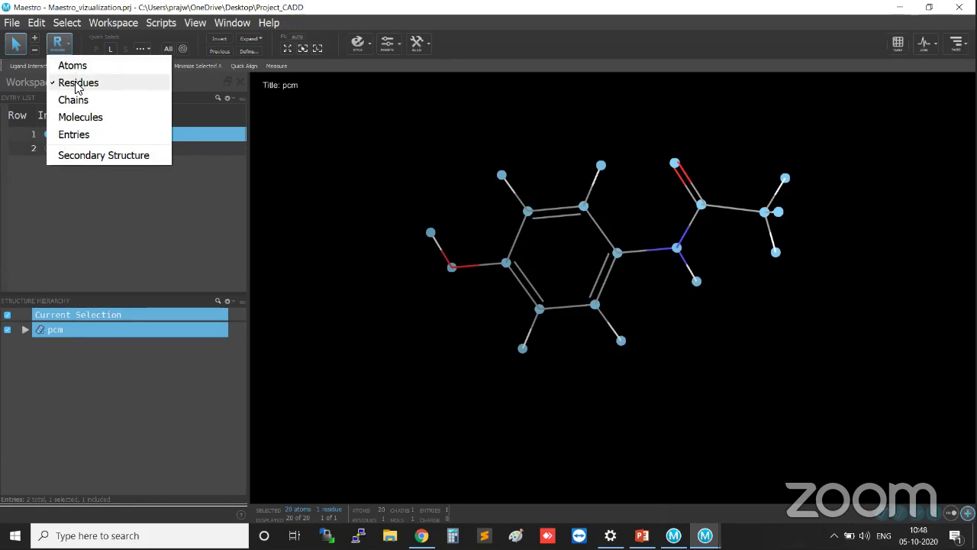
{"action": "left_click", "coordinate": [721, 313]}
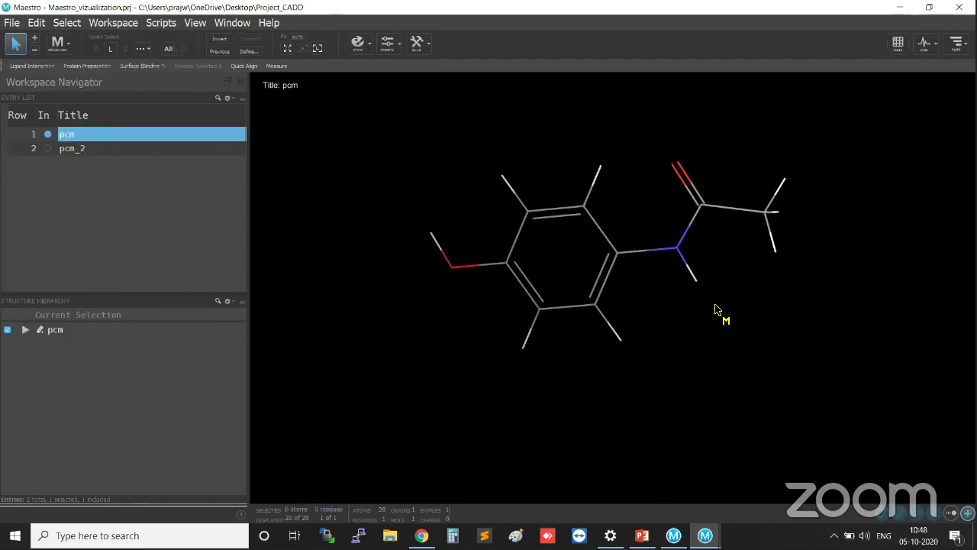
{"action": "left_click", "coordinate": [681, 256]}
{"action": "left_click", "coordinate": [697, 334]}
{"action": "left_click", "coordinate": [697, 334]}
Step: Rotate the pcm structure slightly and translate it within the workspace
{"action": "middle_click_drag", "start_coordinate": [712, 380], "coordinate": [661, 389]}
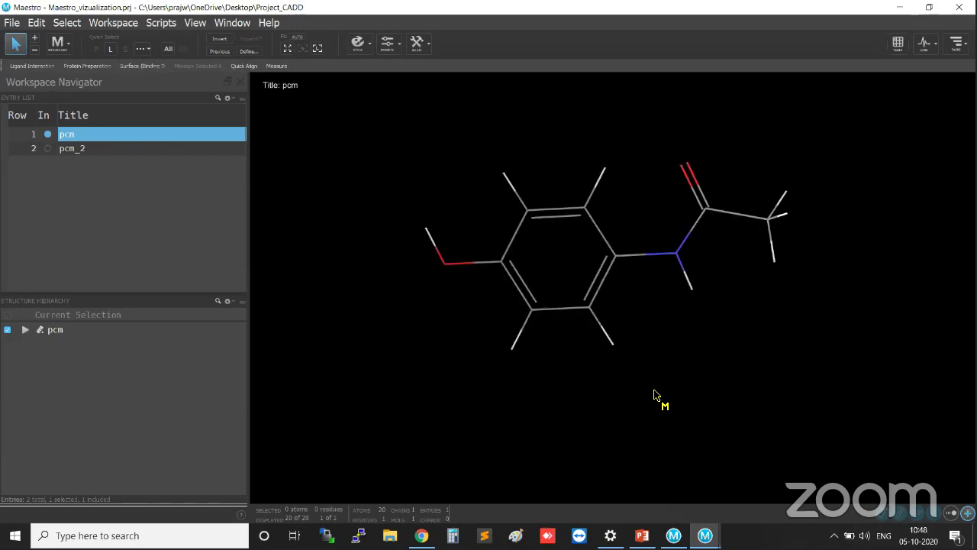
{"action": "right_click_drag", "start_coordinate": [669, 367], "coordinate": [661, 394]}
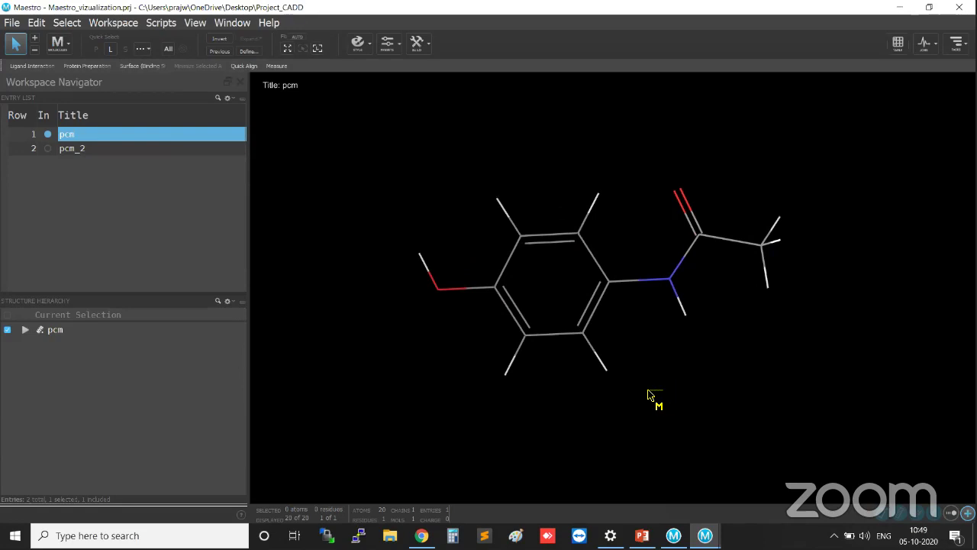
{"action": "middle_click_drag", "start_coordinate": [679, 365], "coordinate": [665, 361]}
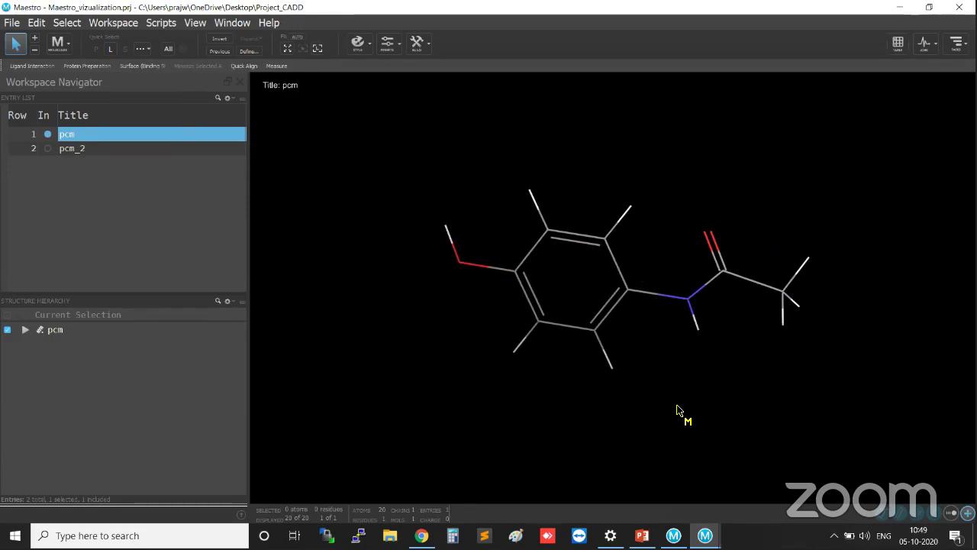
Step: Area-select pcm from its acetyl side at the Molecules level several times, and clear the selection
{"action": "left_click_drag", "start_coordinate": [890, 168], "coordinate": [710, 418]}
{"action": "left_click", "coordinate": [842, 208]}
{"action": "left_click_drag", "start_coordinate": [853, 174], "coordinate": [748, 439]}
{"action": "left_click_drag", "start_coordinate": [839, 139], "coordinate": [678, 377]}
{"action": "left_click_drag", "start_coordinate": [835, 182], "coordinate": [666, 451]}
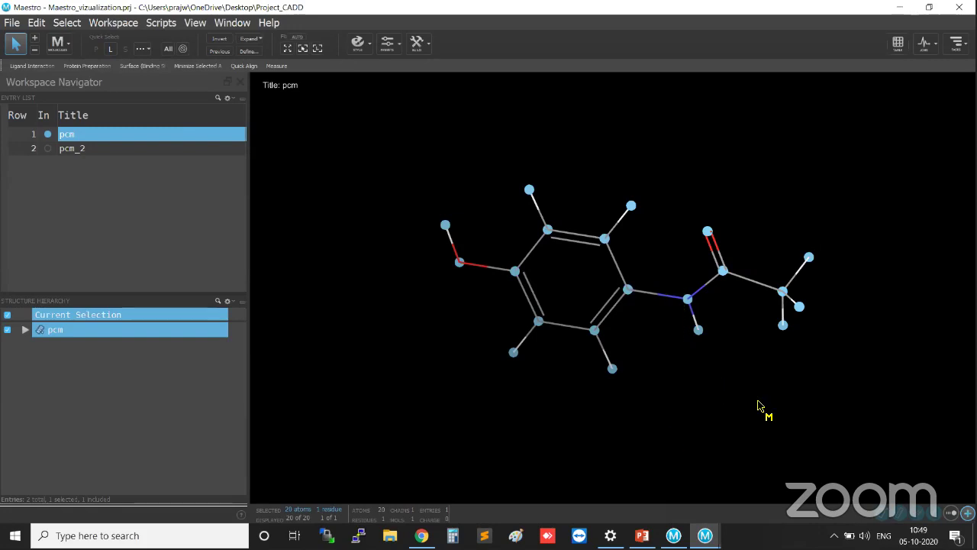
{"action": "left_click", "coordinate": [679, 416]}
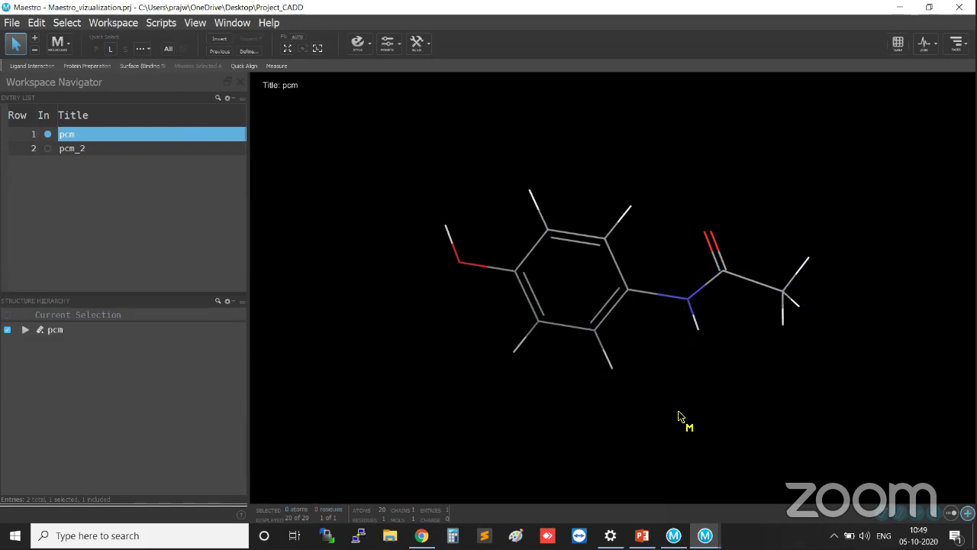
Step: Zoom in and out on the pcm structure repeatedly and rotate it to examine its geometry
{"action": "scroll", "coordinate": [678, 416], "scroll_direction": "down", "scroll_amount": 4}
{"action": "scroll", "coordinate": [679, 416], "scroll_direction": "up", "scroll_amount": 6}
{"action": "scroll", "coordinate": [679, 416], "scroll_direction": "down", "scroll_amount": 5}
{"action": "scroll", "coordinate": [678, 416], "scroll_direction": "up", "scroll_amount": 5}
{"action": "scroll", "coordinate": [679, 416], "scroll_direction": "down", "scroll_amount": 2}
{"action": "scroll", "coordinate": [678, 416], "scroll_direction": "up", "scroll_amount": 6}
{"action": "scroll", "coordinate": [679, 415], "scroll_direction": "down", "scroll_amount": 6}
{"action": "scroll", "coordinate": [679, 416], "scroll_direction": "up", "scroll_amount": 3}
{"action": "scroll", "coordinate": [678, 416], "scroll_direction": "down", "scroll_amount": 1}
{"action": "scroll", "coordinate": [678, 416], "scroll_direction": "down", "scroll_amount": 3}
{"action": "scroll", "coordinate": [679, 416], "scroll_direction": "up", "scroll_amount": 4}
{"action": "scroll", "coordinate": [679, 416], "scroll_direction": "down", "scroll_amount": 2}
{"action": "scroll", "coordinate": [679, 416], "scroll_direction": "up", "scroll_amount": 5}
{"action": "scroll", "coordinate": [678, 416], "scroll_direction": "down", "scroll_amount": 5}
{"action": "middle_click_drag", "start_coordinate": [647, 407], "coordinate": [660, 320]}
{"action": "middle_click_drag", "start_coordinate": [611, 362], "coordinate": [631, 337]}
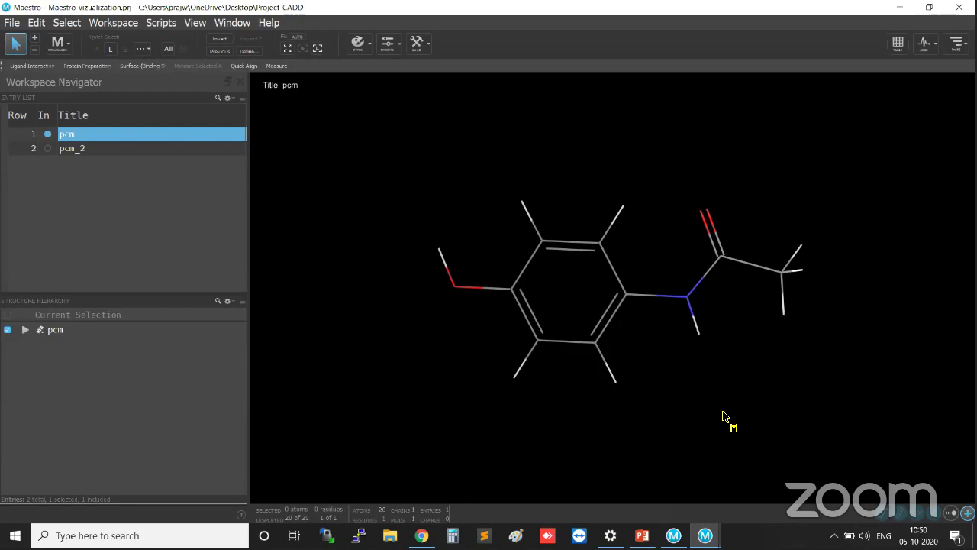
Step: Rotate the pcm structure in small increments about the vertical axis to view it from different sides
{"action": "key", "text": "Right"}
{"action": "key", "text": "Right"}
{"action": "key", "text": "Right"}
{"action": "key", "text": "Right"}
{"action": "key", "text": "Right"}
{"action": "key", "text": "Right"}
{"action": "key", "text": "Right"}
{"action": "key", "text": "Right"}
{"action": "key", "text": "Right"}
{"action": "key", "text": "Right"}
{"action": "key", "text": "Right"}
{"action": "key", "text": "Right"}
{"action": "key", "text": "Right"}
{"action": "key", "text": "Right"}
{"action": "key", "text": "Right"}
{"action": "key", "text": "Right"}
{"action": "key", "text": "Right"}
{"action": "key", "text": "Right"}
{"action": "key", "text": "Right"}
{"action": "key", "text": "Right"}
{"action": "key", "text": "Right"}
{"action": "key", "text": "Right"}
{"action": "key", "text": "Right"}
{"action": "key", "text": "Right"}
{"action": "key", "text": "Right"}
{"action": "key", "text": "Right"}
{"action": "key", "text": "Right"}
{"action": "key", "text": "Right"}
{"action": "key", "text": "Right"}
{"action": "key", "text": "Right"}
{"action": "key", "text": "Right"}
{"action": "key", "text": "Right"}
{"action": "key", "text": "Right"}
{"action": "key", "text": "Right"}
{"action": "key", "text": "Right"}
{"action": "key", "text": "Right"}
{"action": "key", "text": "Right"}
{"action": "key", "text": "Right"}
{"action": "key", "text": "Right"}
{"action": "key", "text": "Right"}
{"action": "key", "text": "Right"}
{"action": "key", "text": "Right"}
{"action": "key", "text": "Right"}
{"action": "key", "text": "Right"}
{"action": "key", "text": "Right"}
{"action": "key", "text": "Right"}
{"action": "key", "text": "Right"}
{"action": "key", "text": "Right"}
{"action": "key", "text": "Right"}
{"action": "key", "text": "Right"}
{"action": "key", "text": "Right"}
{"action": "key", "text": "Right"}
{"action": "key", "text": "Right"}
{"action": "key", "text": "Right"}
{"action": "key", "text": "Right"}
{"action": "key", "text": "Right"}
{"action": "key", "text": "Right"}
{"action": "key", "text": "Right"}
{"action": "key", "text": "Right"}
{"action": "key", "text": "Right"}
{"action": "key", "text": "Right"}
{"action": "key", "text": "Right"}
{"action": "key", "text": "Right"}
{"action": "key", "text": "Right"}
{"action": "key", "text": "Right"}
{"action": "key", "text": "Right"}
{"action": "key", "text": "Right"}
{"action": "key", "text": "Right"}
{"action": "key", "text": "Right"}
{"action": "key", "text": "Right"}
{"action": "key", "text": "Right"}
{"action": "key", "text": "Right"}
{"action": "key", "text": "Right"}
{"action": "key", "text": "Right"}
{"action": "key", "text": "Right"}
{"action": "key", "text": "Right"}
{"action": "key", "text": "Right"}
{"action": "key", "text": "Right"}
{"action": "key", "text": "Right"}
{"action": "key", "text": "Right"}
{"action": "key", "text": "Right"}
{"action": "key", "text": "Right"}
{"action": "key", "text": "Right"}
{"action": "key", "text": "Right"}
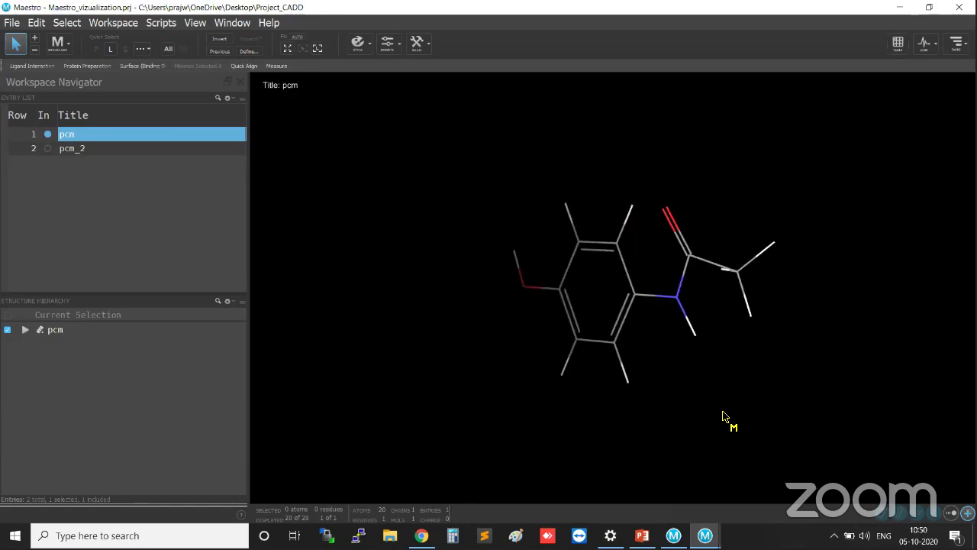
Step: Rotate the pcm structure in small increments about the horizontal axis to view it nearly edge-on
{"action": "key", "text": "Up"}
{"action": "key", "text": "Up"}
{"action": "key", "text": "Up"}
{"action": "key", "text": "Up"}
{"action": "key", "text": "Up"}
{"action": "key", "text": "Up"}
{"action": "key", "text": "Up"}
{"action": "key", "text": "Up"}
{"action": "key", "text": "Up"}
{"action": "key", "text": "Up"}
{"action": "key", "text": "Up"}
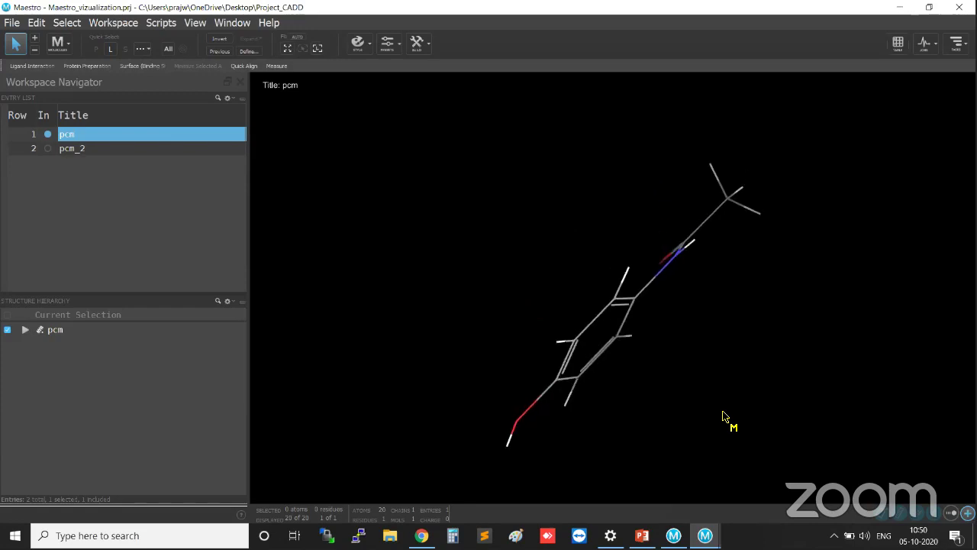
Step: Keep rotating the pcm structure about the horizontal axis, turning it end over end several times
{"action": "key", "text": "Up"}
{"action": "key", "text": "Up"}
{"action": "key", "text": "Up"}
{"action": "key", "text": "Up"}
{"action": "key", "text": "Up"}
{"action": "key", "text": "Up"}
{"action": "key", "text": "Up"}
{"action": "key", "text": "Up"}
{"action": "key", "text": "Up"}
{"action": "key", "text": "Up"}
{"action": "key", "text": "Up"}
{"action": "key", "text": "Up"}
{"action": "key", "text": "Up"}
{"action": "key", "text": "Up"}
{"action": "key", "text": "Up"}
{"action": "key", "text": "Up"}
{"action": "key", "text": "Up"}
{"action": "key", "text": "Up"}
{"action": "key", "text": "Up"}
{"action": "key", "text": "Up"}
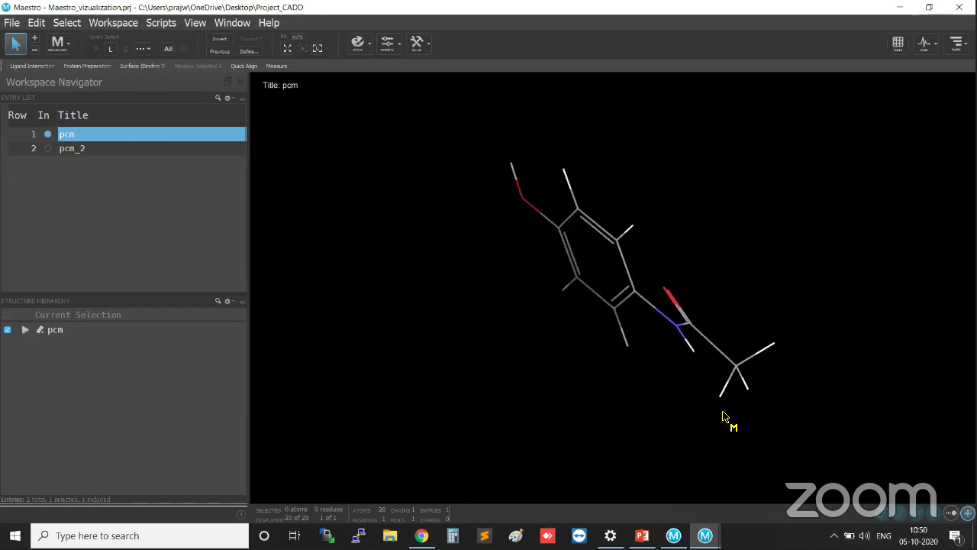
{"action": "key", "text": "Up"}
{"action": "key", "text": "Up"}
{"action": "key", "text": "Up"}
{"action": "key", "text": "Up"}
{"action": "key", "text": "Up"}
{"action": "key", "text": "Up"}
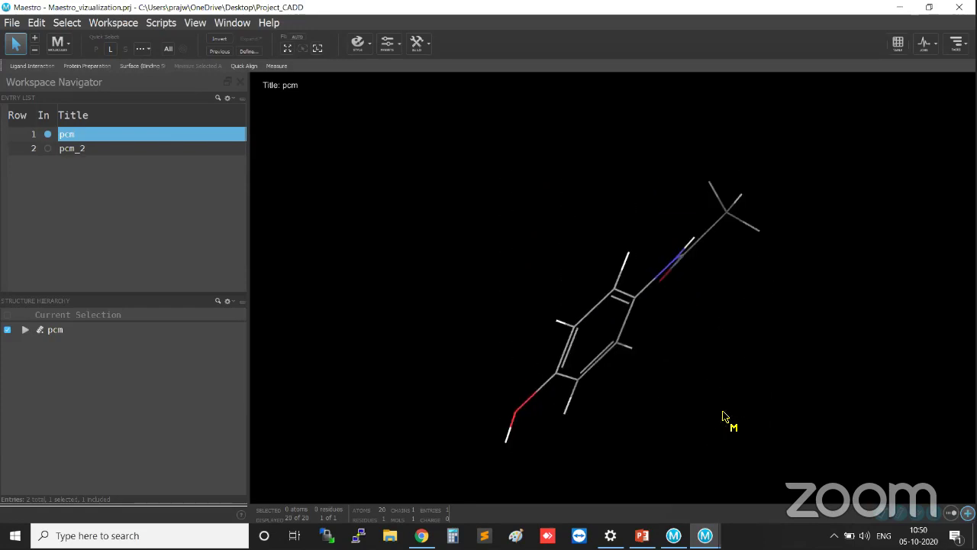
{"action": "key", "text": "Up"}
{"action": "key", "text": "Up"}
{"action": "key", "text": "Up"}
{"action": "key", "text": "Up"}
{"action": "key", "text": "Up"}
{"action": "key", "text": "Up"}
{"action": "key", "text": "Up"}
{"action": "key", "text": "Up"}
{"action": "key", "text": "Up"}
{"action": "key", "text": "Up"}
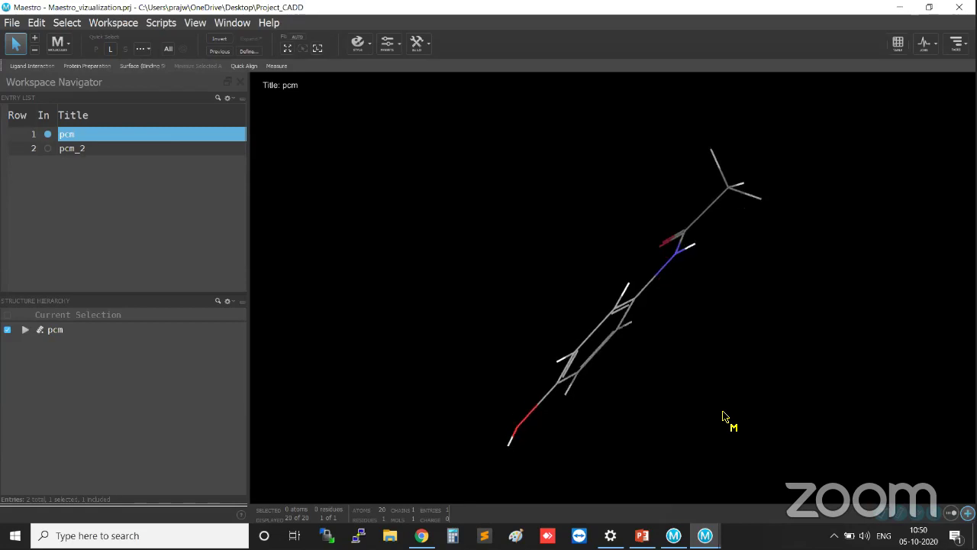
{"action": "key", "text": "Up"}
{"action": "key", "text": "Up"}
{"action": "key", "text": "Up"}
{"action": "key", "text": "Up"}
{"action": "key", "text": "Up"}
{"action": "key", "text": "Up"}
{"action": "key", "text": "Up"}
{"action": "key", "text": "Up"}
{"action": "key", "text": "Up"}
{"action": "key", "text": "Up"}
{"action": "key", "text": "Up"}
{"action": "key", "text": "Up"}
{"action": "key", "text": "Up"}
{"action": "key", "text": "Up"}
{"action": "key", "text": "Up"}
{"action": "key", "text": "Up"}
{"action": "key", "text": "Up"}
{"action": "key", "text": "Up"}
{"action": "key", "text": "Up"}
{"action": "key", "text": "Up"}
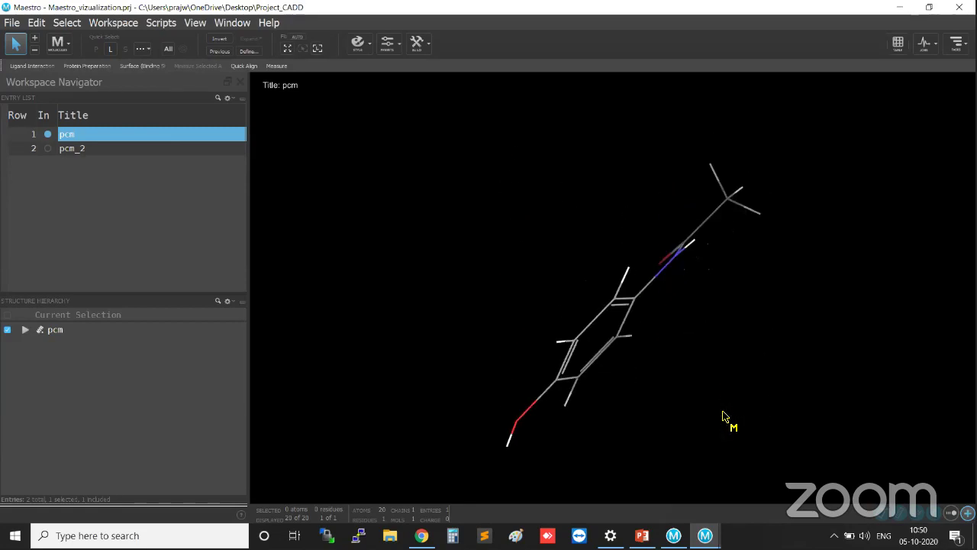
{"action": "key", "text": "Up"}
{"action": "key", "text": "Up"}
{"action": "key", "text": "Up"}
{"action": "key", "text": "Up"}
{"action": "key", "text": "Up"}
{"action": "key", "text": "Up"}
Step: Zoom in and out on pcm and rotate it until its aromatic ring faces the viewer
{"action": "scroll", "coordinate": [723, 417], "scroll_direction": "down", "scroll_amount": 5}
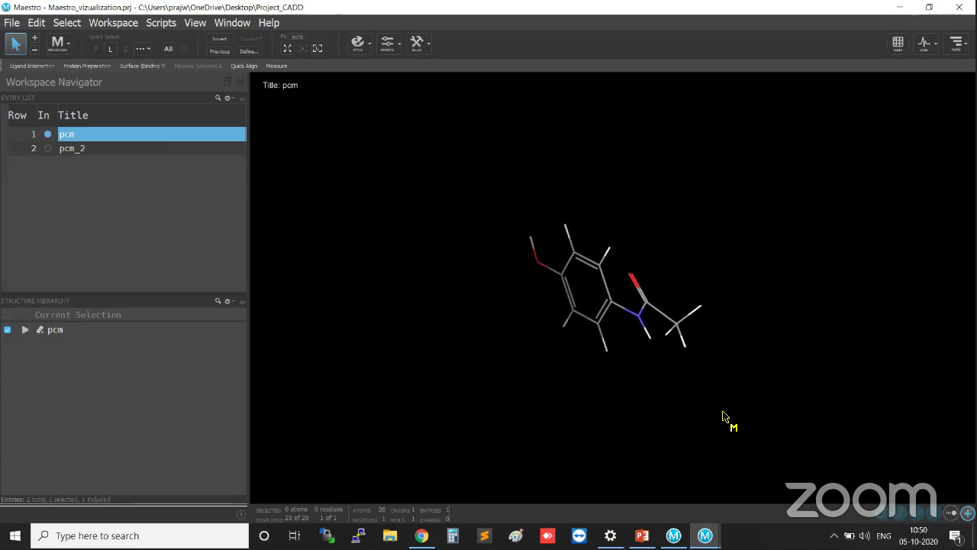
{"action": "scroll", "coordinate": [724, 417], "scroll_direction": "up", "scroll_amount": 10}
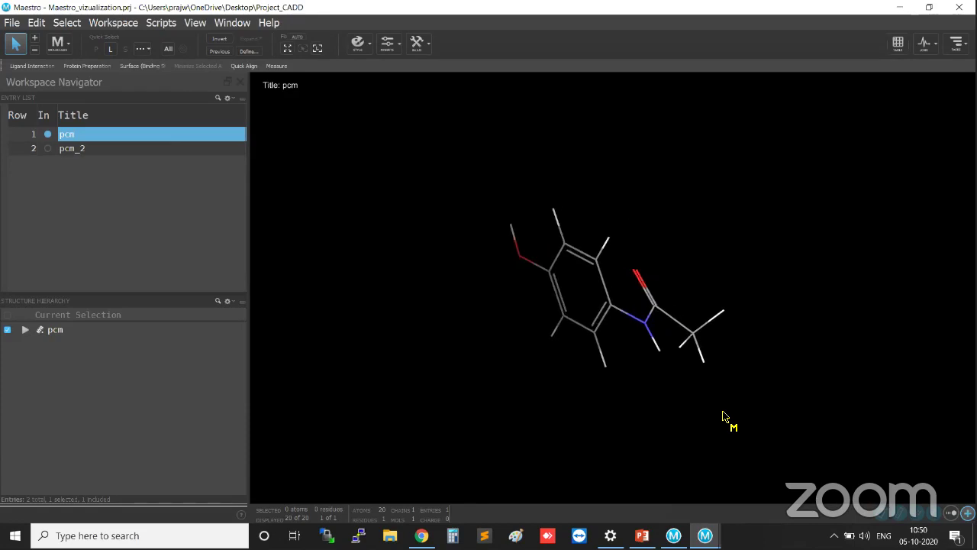
{"action": "scroll", "coordinate": [723, 416], "scroll_direction": "up", "scroll_amount": 6}
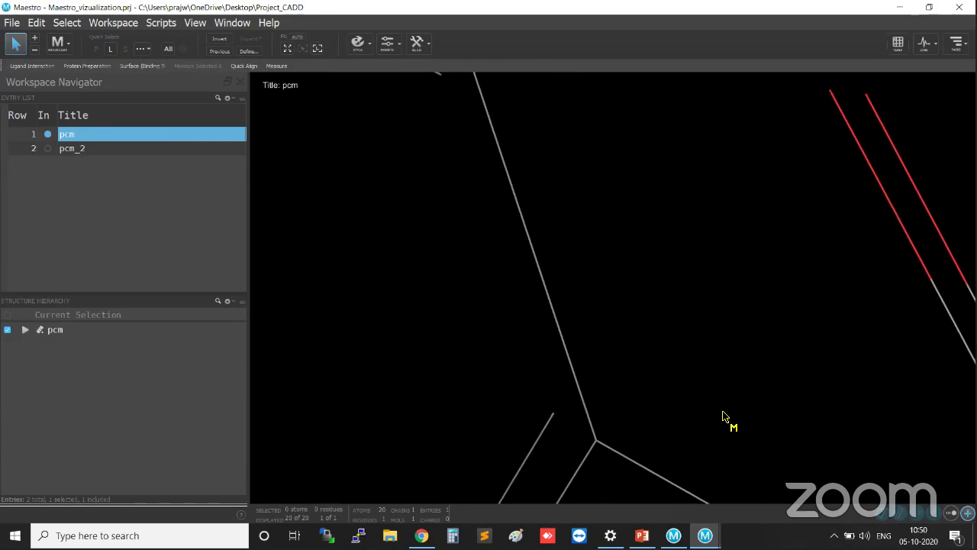
{"action": "scroll", "coordinate": [724, 416], "scroll_direction": "down", "scroll_amount": 2}
{"action": "scroll", "coordinate": [724, 417], "scroll_direction": "down", "scroll_amount": 10}
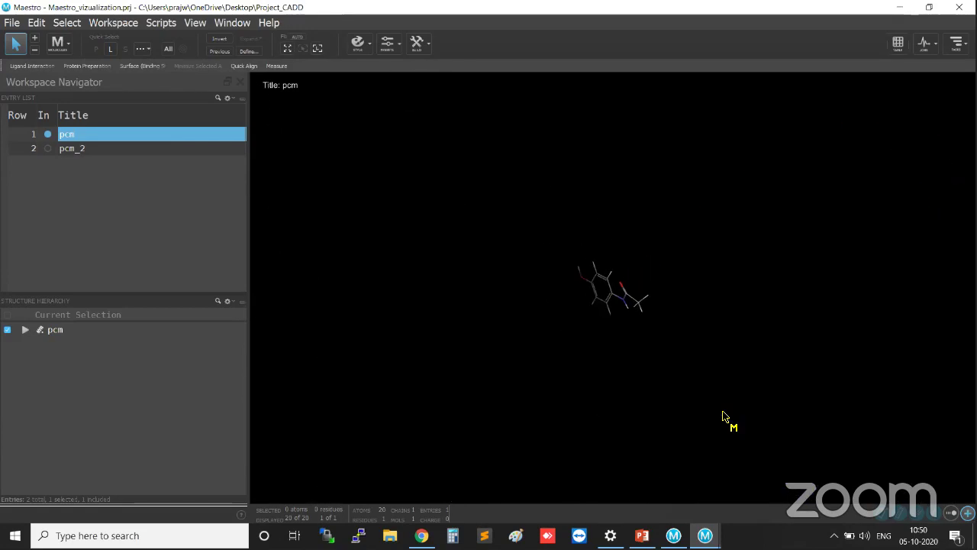
{"action": "middle_click_drag", "start_coordinate": [723, 417], "coordinate": [723, 417]}
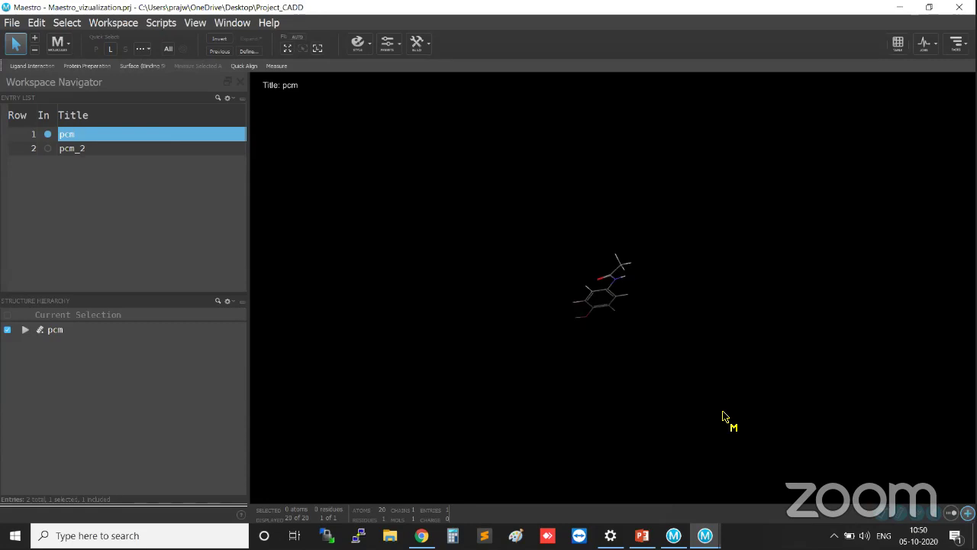
{"action": "scroll", "coordinate": [724, 417], "scroll_direction": "up", "scroll_amount": 5}
{"action": "scroll", "coordinate": [724, 417], "scroll_direction": "up", "scroll_amount": 5}
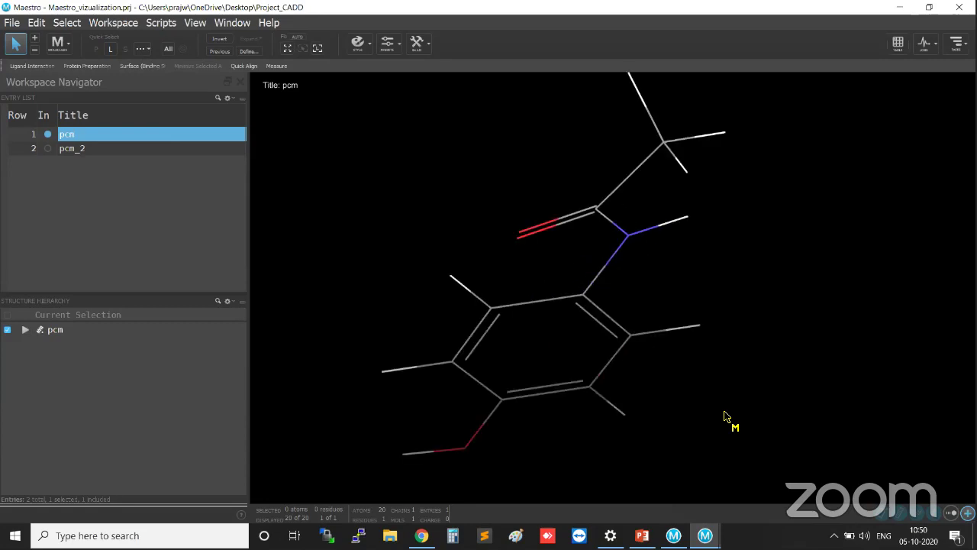
{"action": "scroll", "coordinate": [724, 416], "scroll_direction": "down", "scroll_amount": 5}
{"action": "middle_click_drag", "start_coordinate": [726, 415], "coordinate": [584, 450]}
{"action": "middle_click_drag", "start_coordinate": [630, 338], "coordinate": [675, 413]}
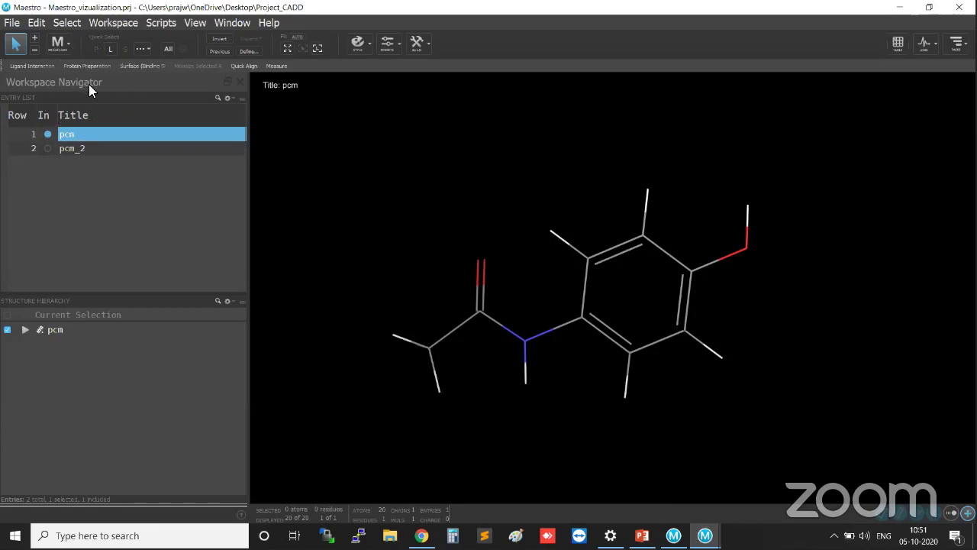
Step: Select the whole pcm entry in the structure hierarchy
{"action": "left_click", "coordinate": [82, 301]}
{"action": "left_click", "coordinate": [83, 301]}
{"action": "left_click", "coordinate": [22, 332]}
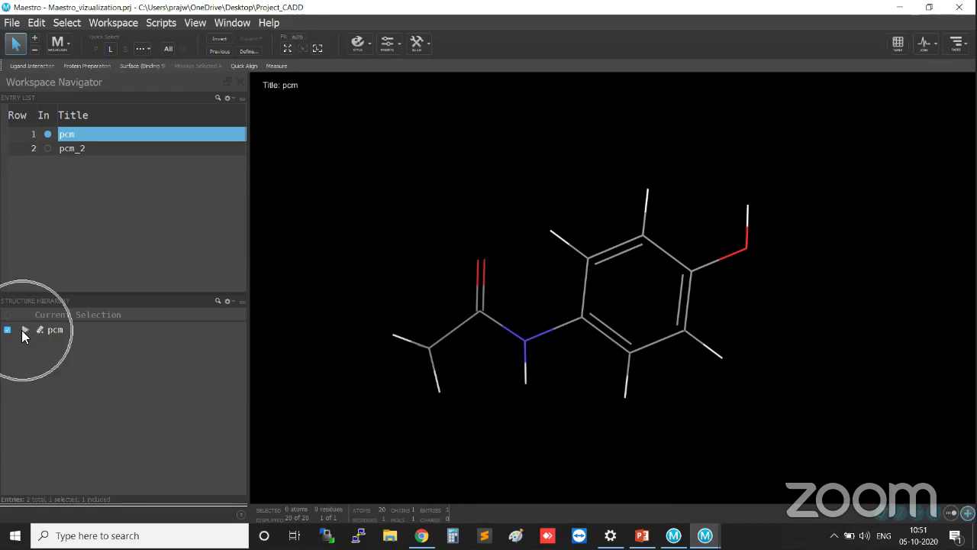
{"action": "left_click", "coordinate": [62, 329]}
{"action": "left_click", "coordinate": [71, 329]}
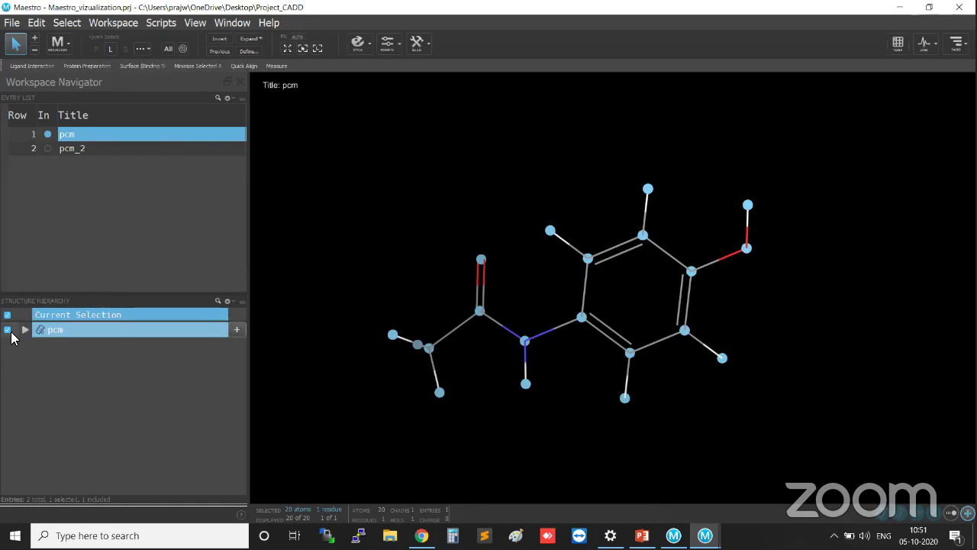
Step: Expand pcm in the structure hierarchy down to the UNK 0 residue under Ligands, and collapse it again
{"action": "left_click", "coordinate": [25, 329]}
{"action": "left_click", "coordinate": [25, 331]}
{"action": "left_click", "coordinate": [25, 330]}
{"action": "left_click", "coordinate": [38, 345]}
{"action": "left_click", "coordinate": [37, 346]}
{"action": "left_click", "coordinate": [36, 346]}
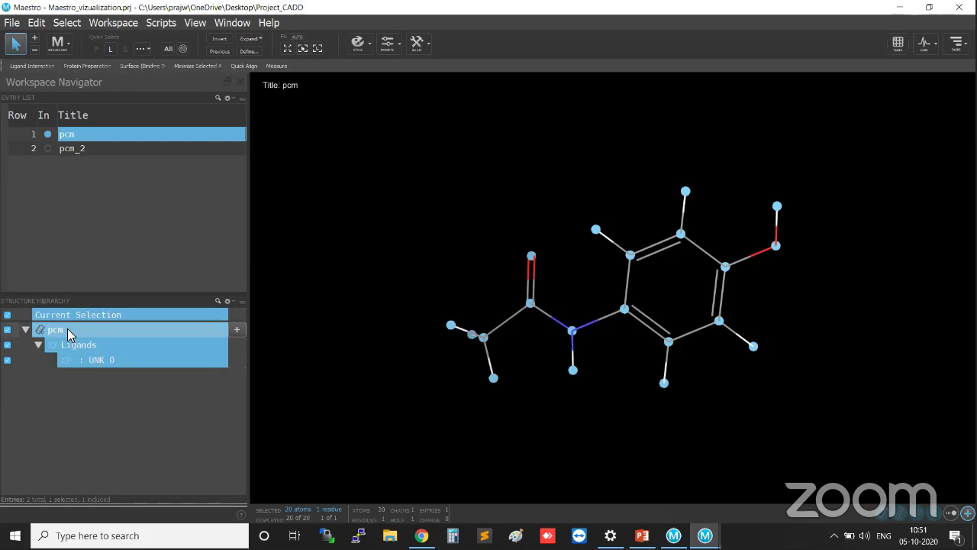
{"action": "left_click", "coordinate": [36, 345]}
{"action": "left_click", "coordinate": [26, 330]}
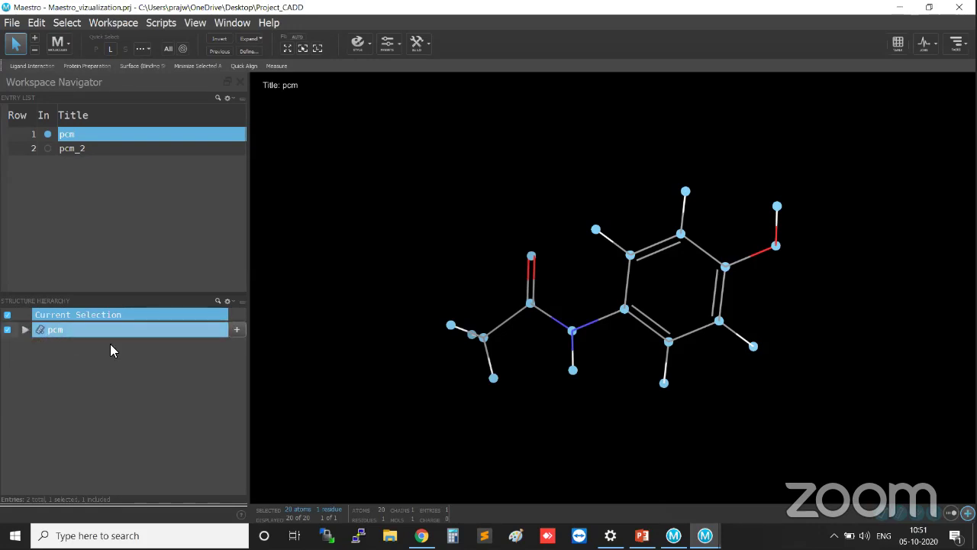
Step: Clear the pcm selection and open the style options for pcm from its structure hierarchy row
{"action": "left_click", "coordinate": [400, 371]}
{"action": "left_click", "coordinate": [236, 332]}
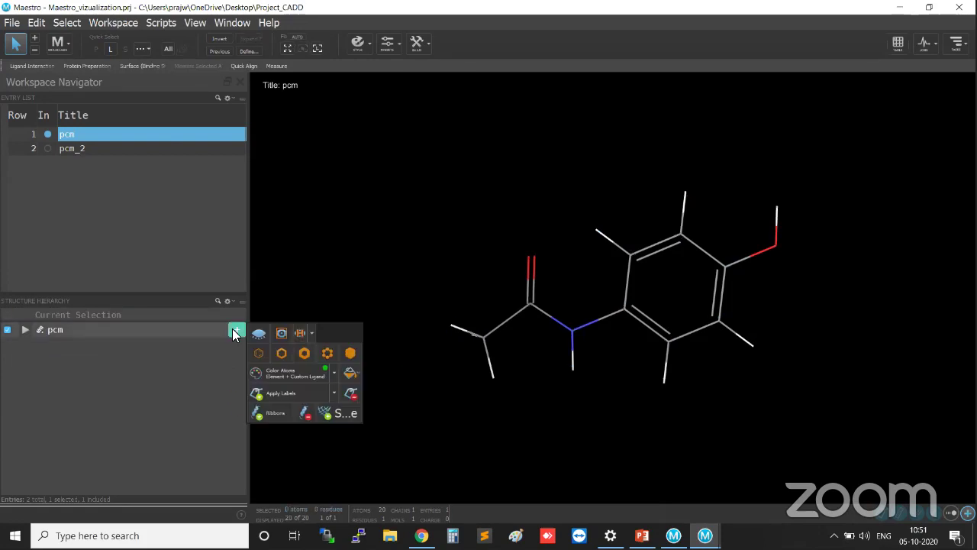
{"action": "left_click", "coordinate": [161, 330]}
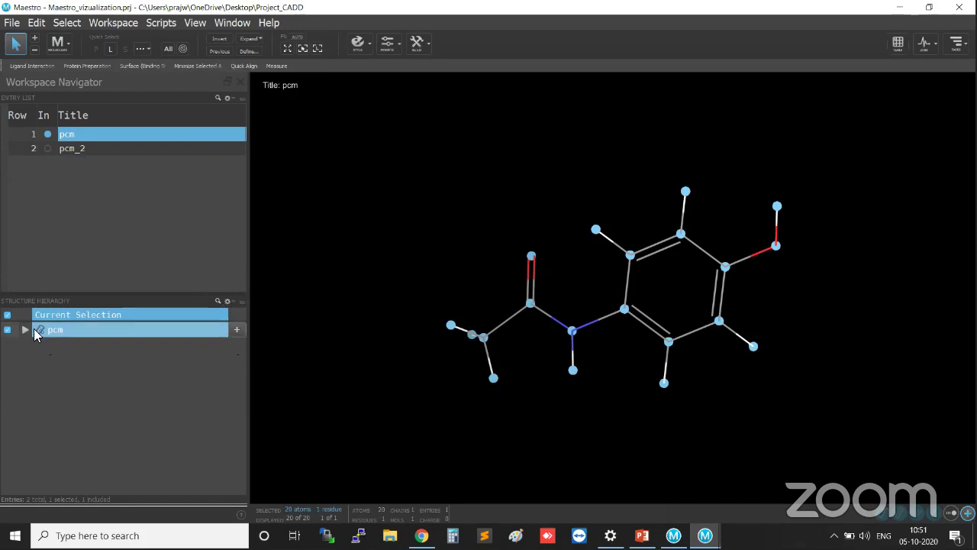
{"action": "left_click", "coordinate": [408, 336]}
{"action": "left_click", "coordinate": [237, 330]}
{"action": "key", "text": "ctrl"}
{"action": "key", "text": "ctrl"}
{"action": "key", "text": "ctrl"}
{"action": "key", "text": "ctrl"}
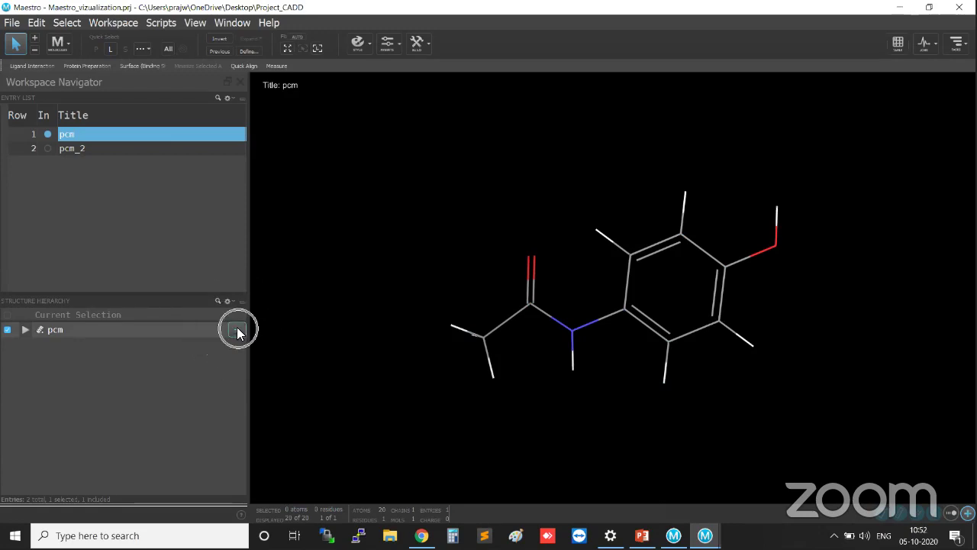
{"action": "left_click", "coordinate": [237, 331]}
{"action": "key", "text": "ctrl"}
{"action": "key", "text": "ctrl"}
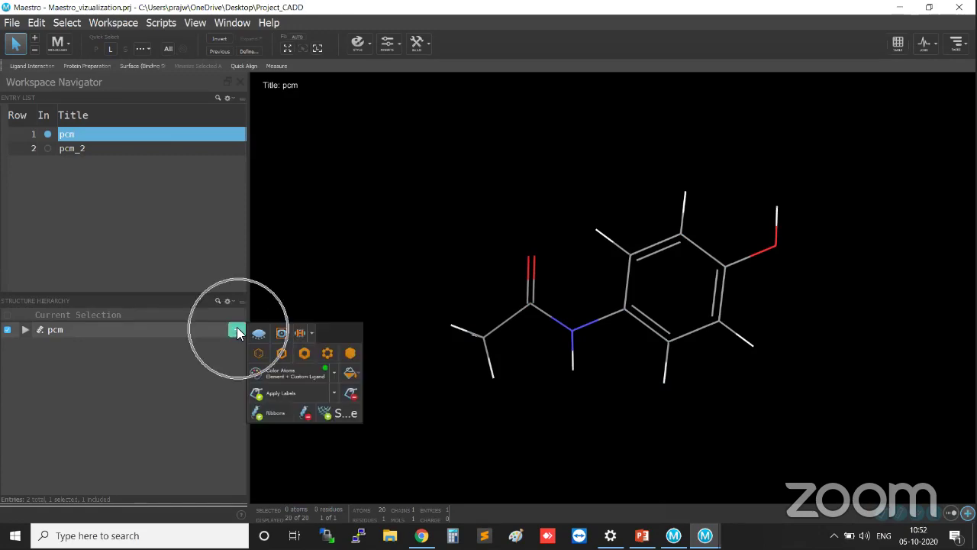
{"action": "key", "text": "ctrl"}
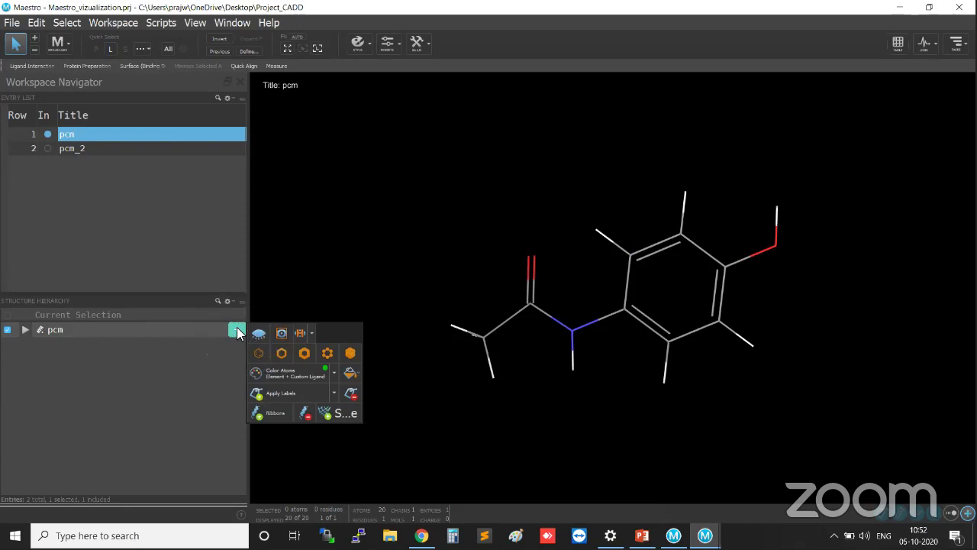
Step: Try the thin tube, tube, ball-and-stick and CPK representations on pcm, and go back to wireframe
{"action": "left_click", "coordinate": [276, 353]}
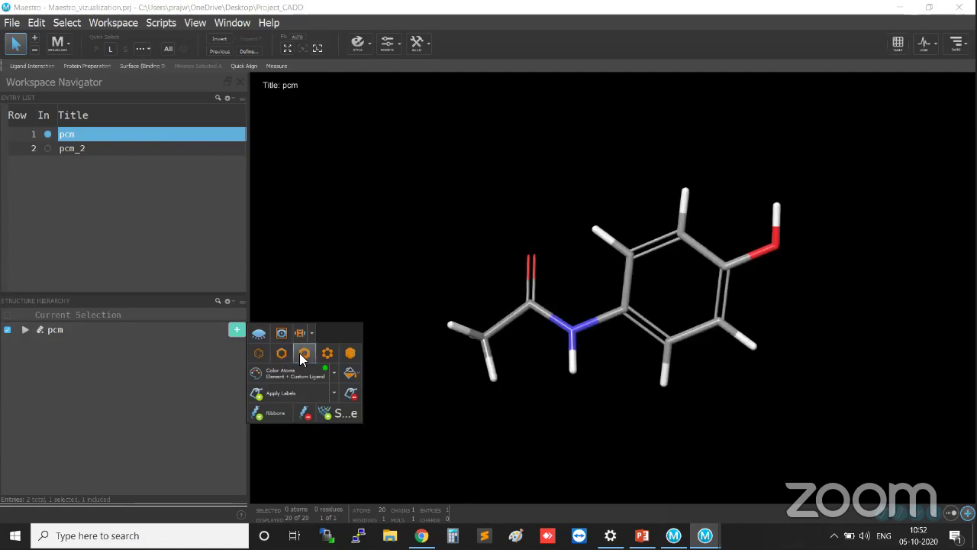
{"action": "left_click", "coordinate": [300, 353]}
{"action": "left_click", "coordinate": [323, 356]}
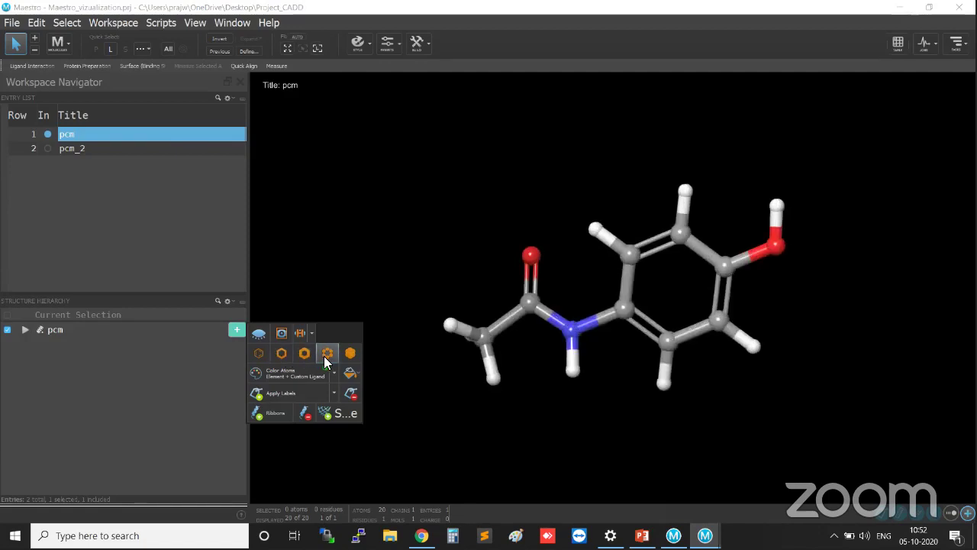
{"action": "left_click", "coordinate": [349, 353]}
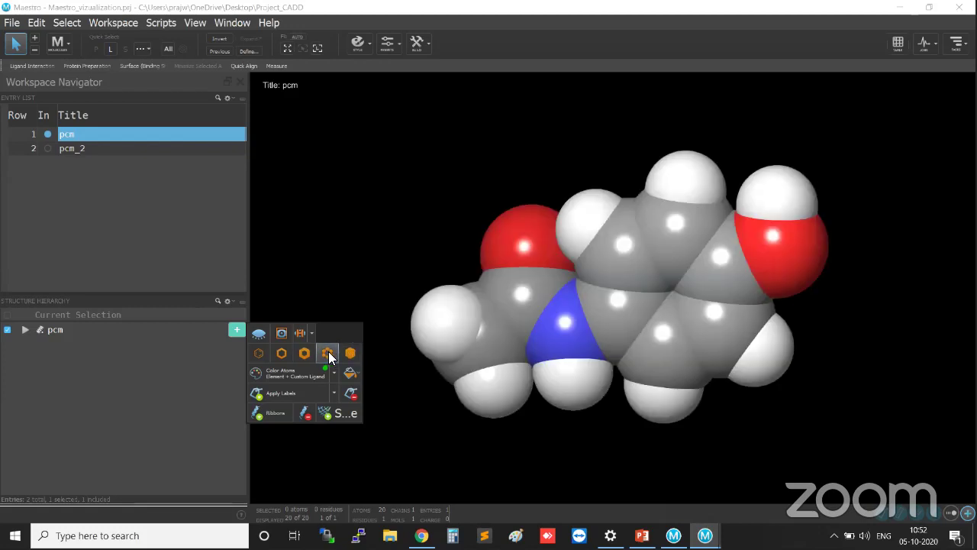
{"action": "left_click", "coordinate": [328, 353]}
{"action": "left_click", "coordinate": [304, 352]}
{"action": "left_click", "coordinate": [258, 353]}
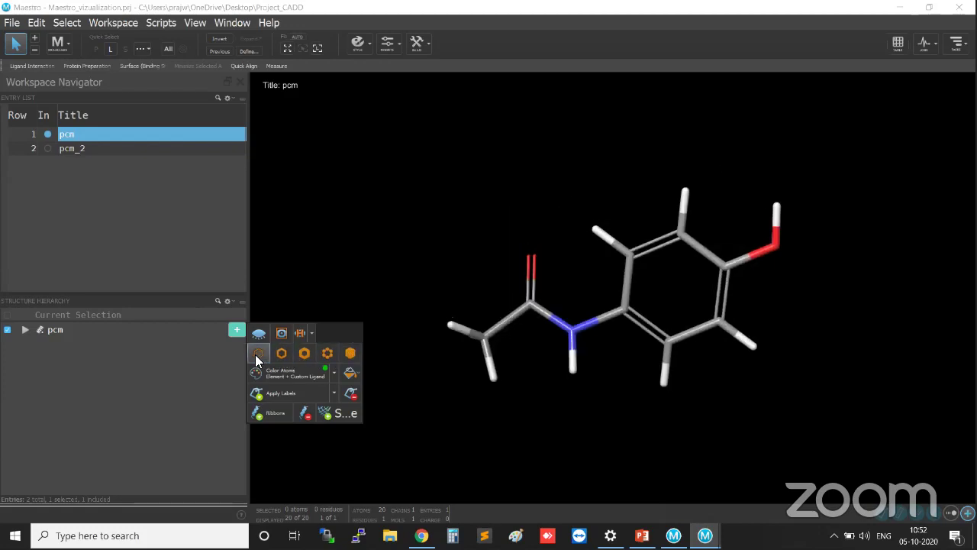
Step: Cycle pcm through the tube, ball-and-stick and CPK representations again, and leave it as ball-and-stick
{"action": "left_click", "coordinate": [279, 353]}
{"action": "left_click", "coordinate": [304, 352]}
{"action": "left_click", "coordinate": [328, 353]}
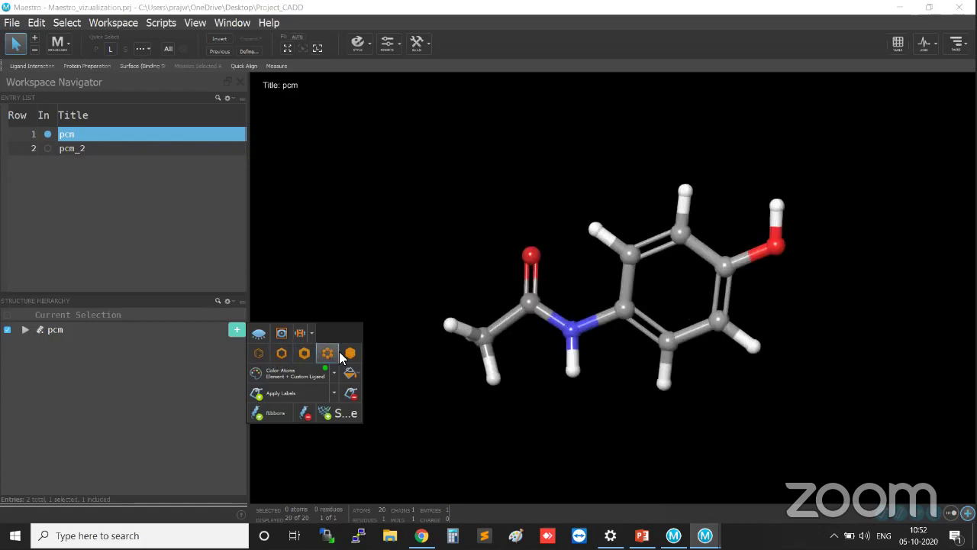
{"action": "left_click", "coordinate": [348, 353]}
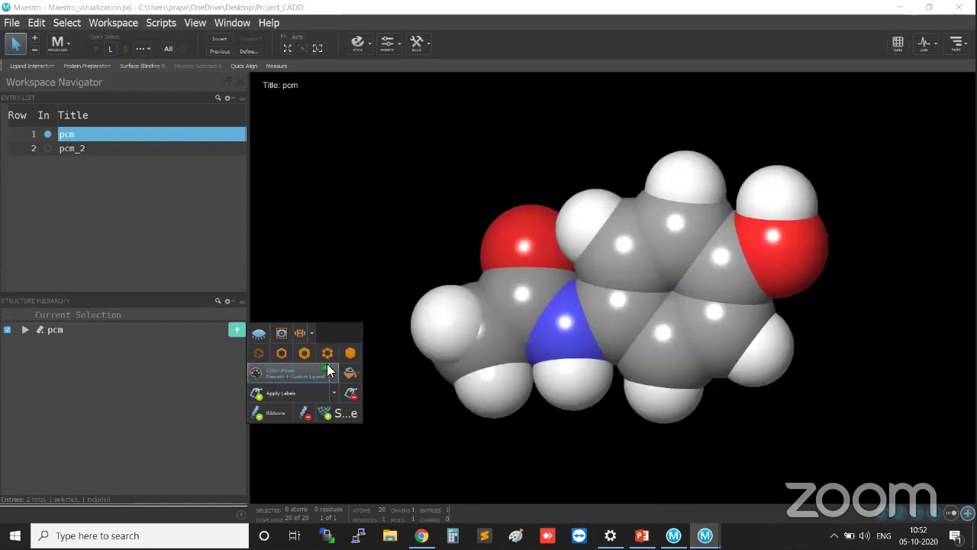
Step: Try magenta, cyan and blue carbon colors on pcm with the Element + Custom Ligand scheme
{"action": "left_click", "coordinate": [329, 371]}
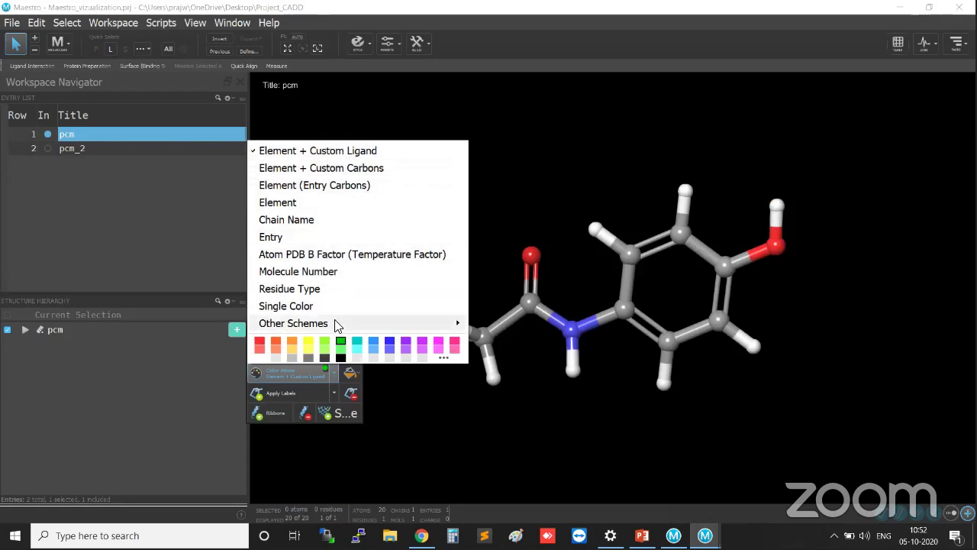
{"action": "left_click", "coordinate": [439, 347]}
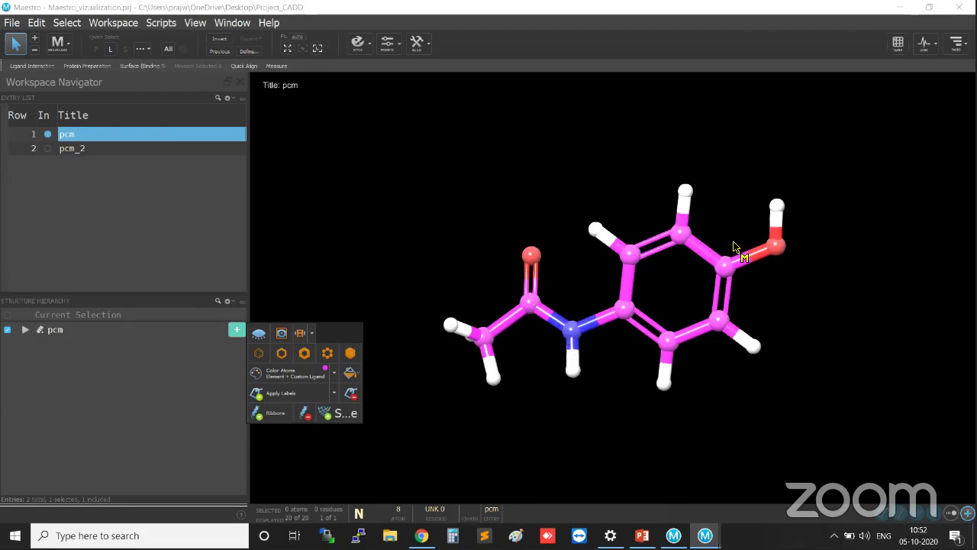
{"action": "left_click", "coordinate": [335, 371]}
{"action": "left_click", "coordinate": [356, 340]}
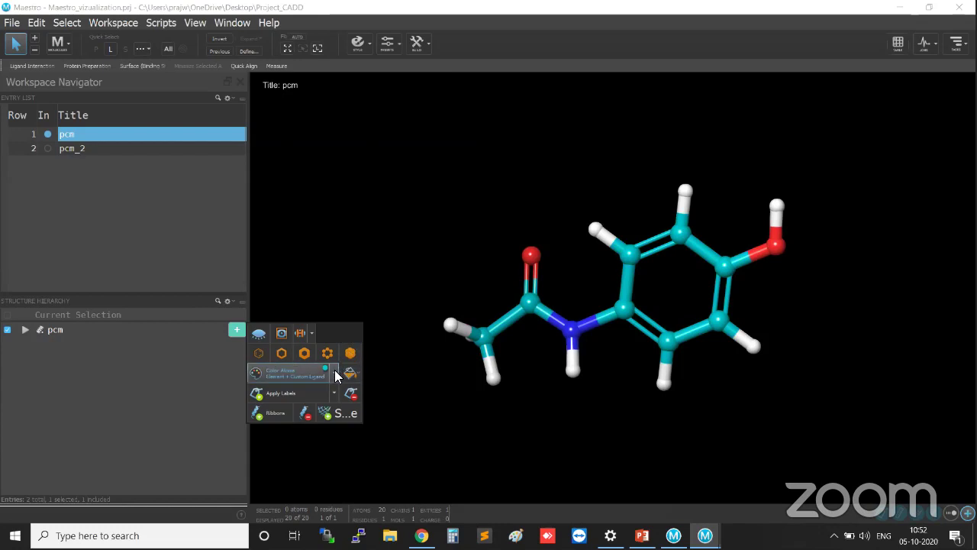
{"action": "left_click", "coordinate": [335, 372]}
{"action": "left_click", "coordinate": [389, 341]}
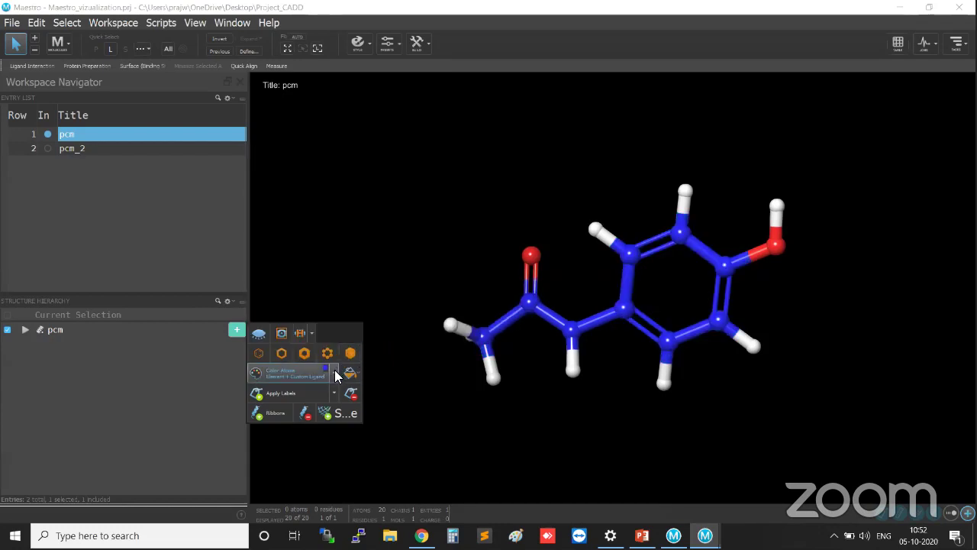
Step: Color the pcm carbons light gray with the Element + Custom Ligand scheme, and review the available color schemes
{"action": "left_click", "coordinate": [335, 371]}
{"action": "left_click", "coordinate": [290, 359]}
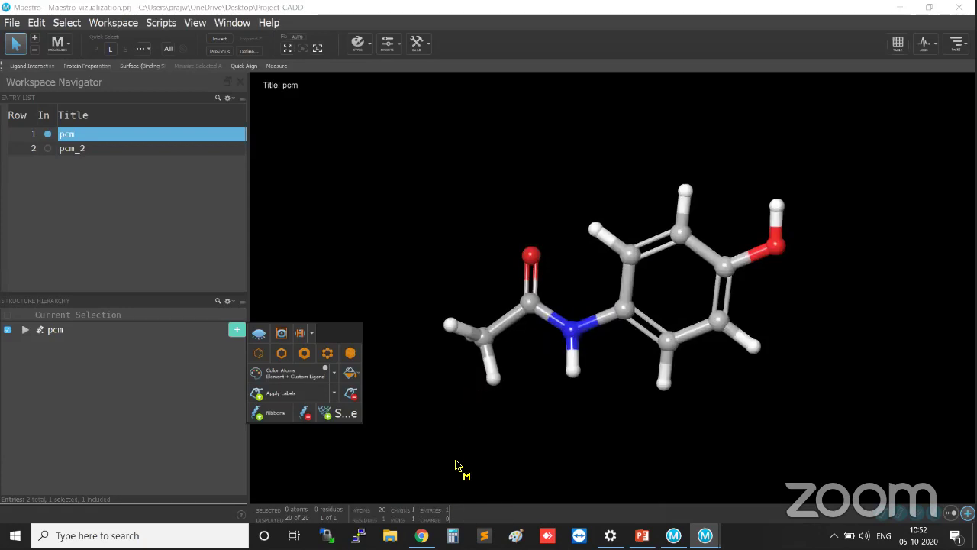
{"action": "left_click", "coordinate": [334, 373]}
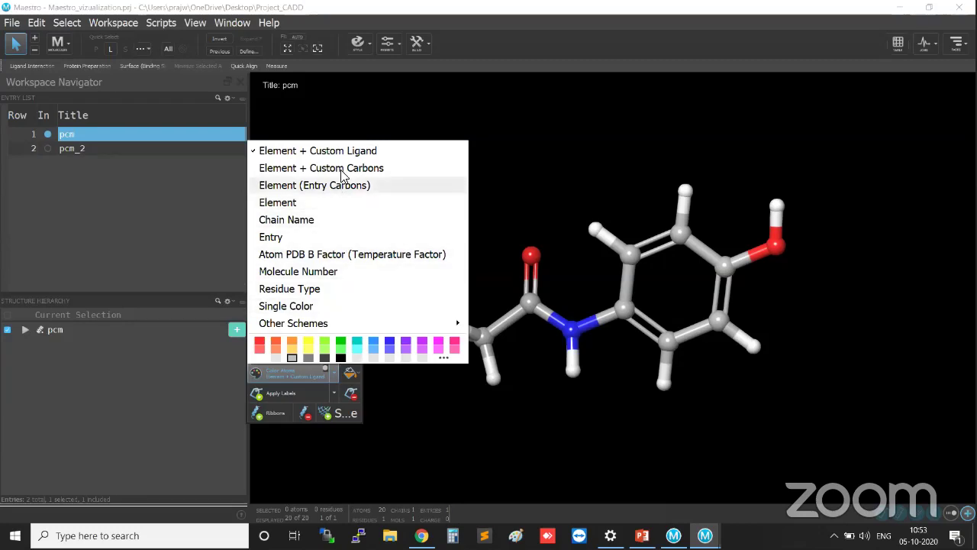
{"action": "left_click", "coordinate": [514, 158]}
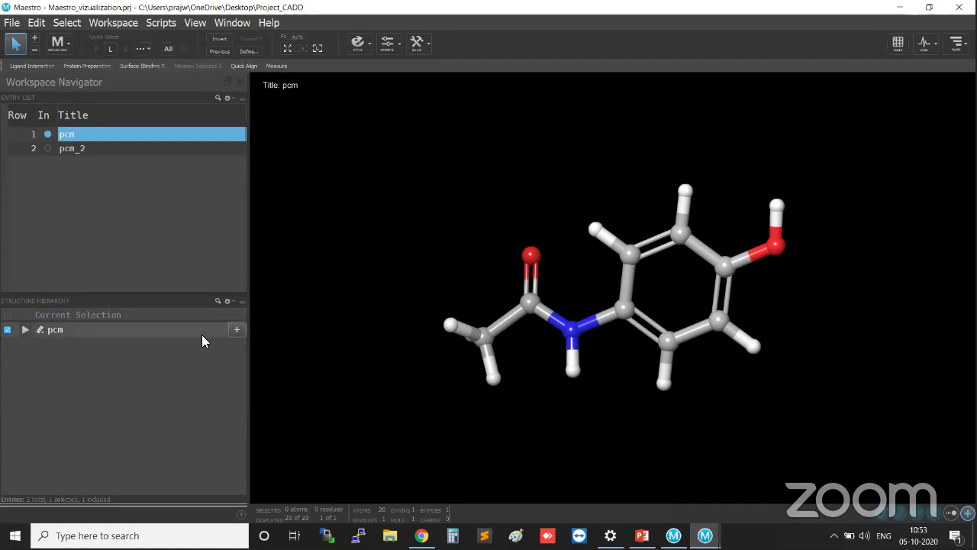
Step: Apply the thin tube, tube, ball-and-stick and CPK representations to pcm in turn, and return to ball-and-stick
{"action": "middle_click_drag", "start_coordinate": [586, 401], "coordinate": [530, 423]}
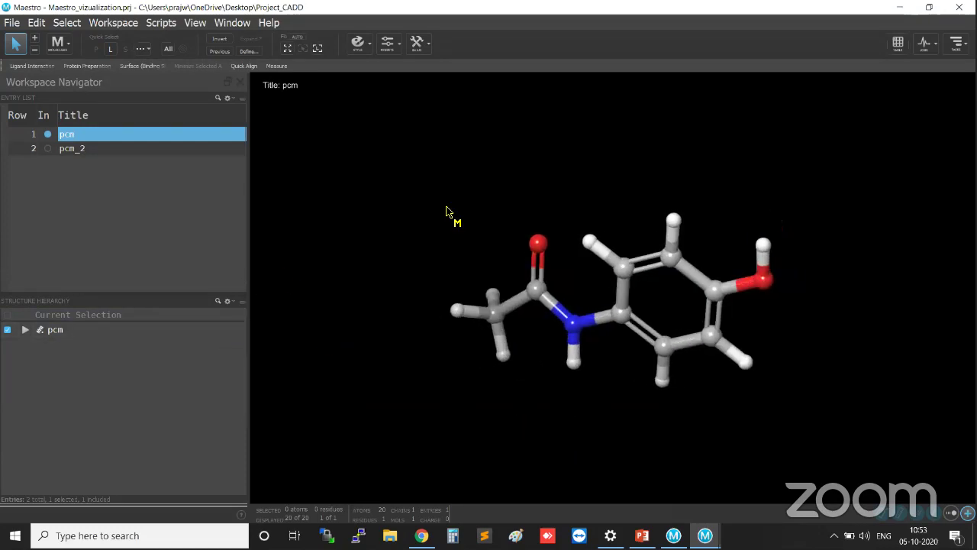
{"action": "left_click", "coordinate": [366, 51]}
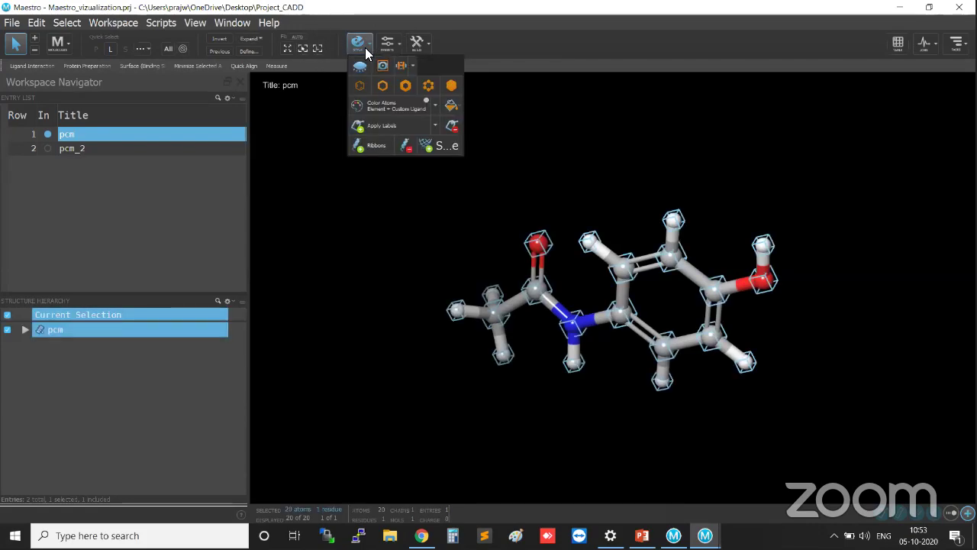
{"action": "left_click", "coordinate": [384, 86]}
{"action": "left_click", "coordinate": [408, 87]}
{"action": "left_click", "coordinate": [428, 85]}
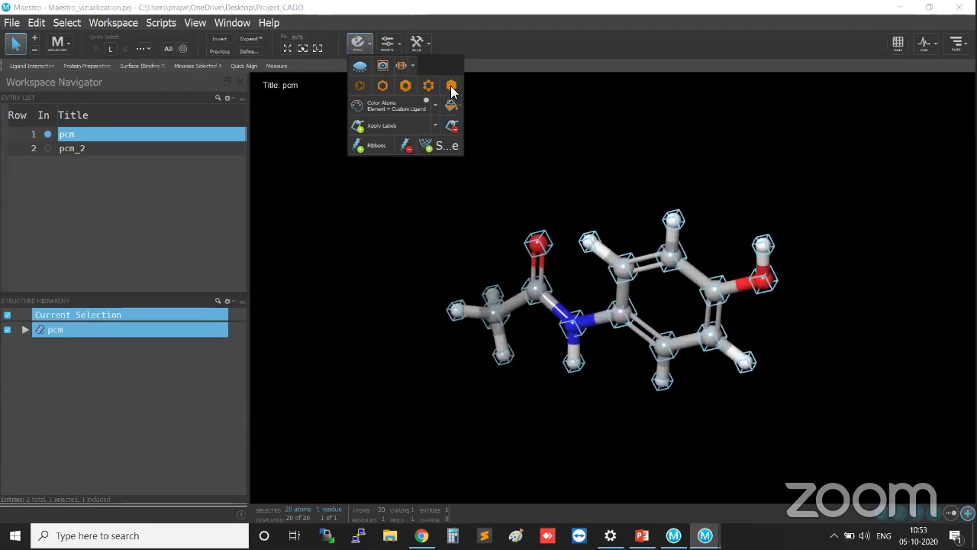
{"action": "left_click", "coordinate": [451, 85]}
{"action": "left_click", "coordinate": [428, 86]}
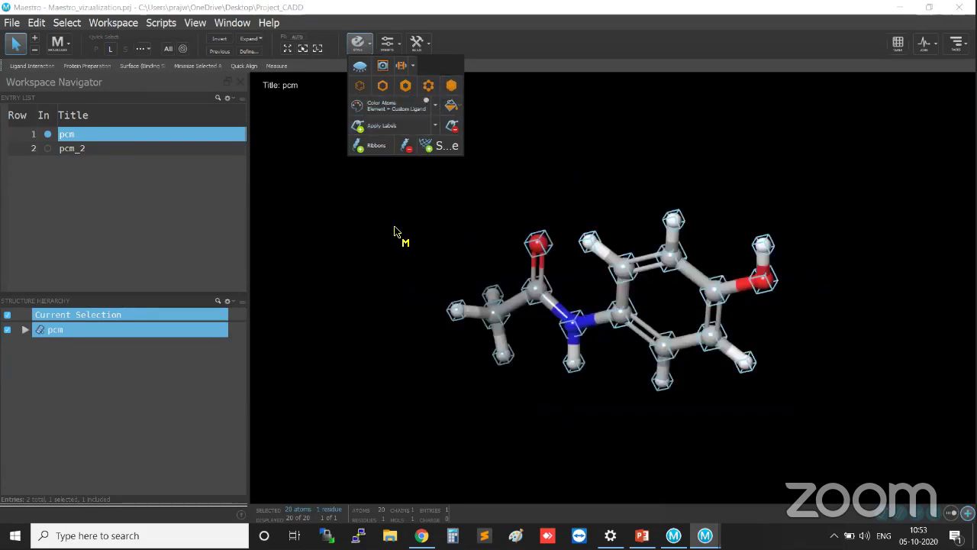
{"action": "left_click", "coordinate": [361, 251]}
Step: Examine the ball-and-stick pcm structure from several angles
{"action": "middle_click_drag", "start_coordinate": [559, 391], "coordinate": [611, 366]}
{"action": "middle_click_drag", "start_coordinate": [622, 308], "coordinate": [615, 347]}
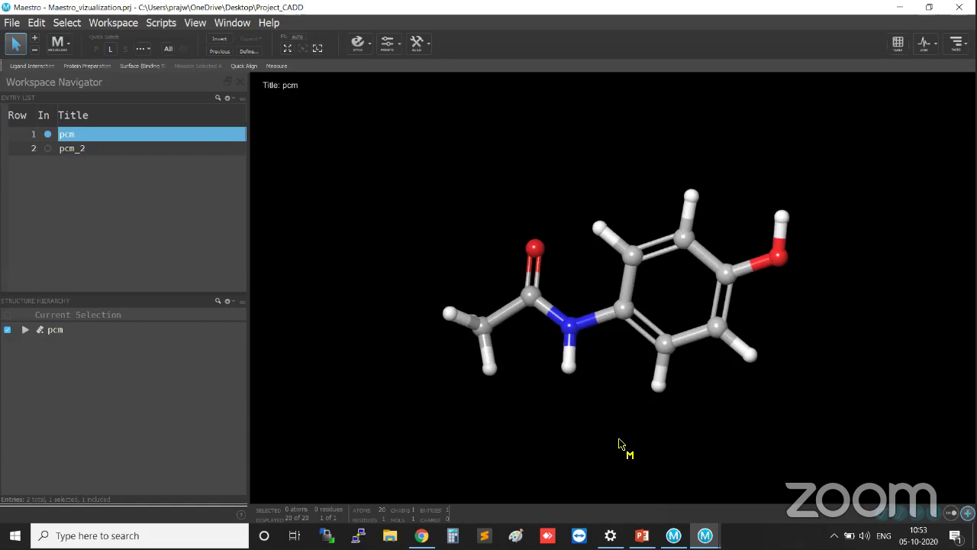
{"action": "middle_click_drag", "start_coordinate": [720, 408], "coordinate": [691, 378]}
{"action": "middle_click_drag", "start_coordinate": [631, 380], "coordinate": [616, 409]}
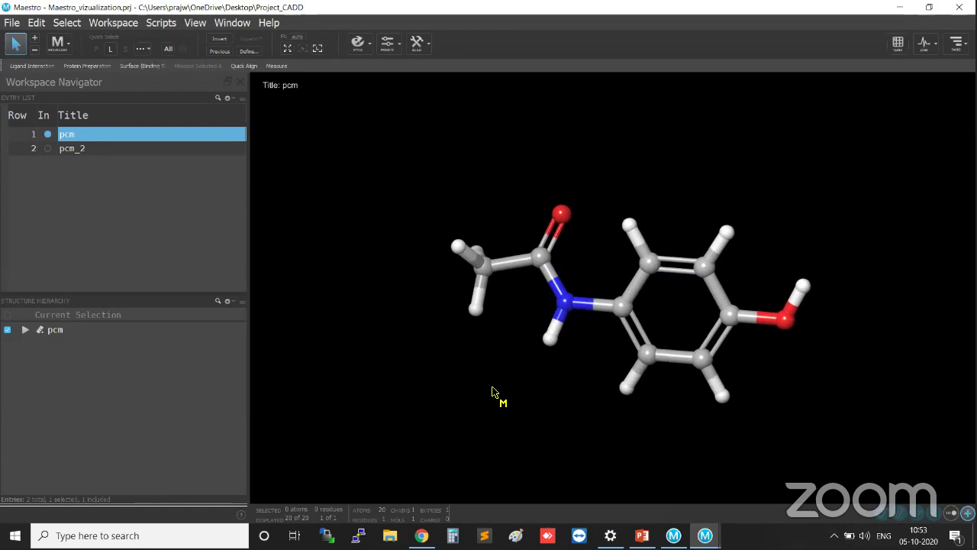
{"action": "middle_click_drag", "start_coordinate": [789, 405], "coordinate": [697, 409]}
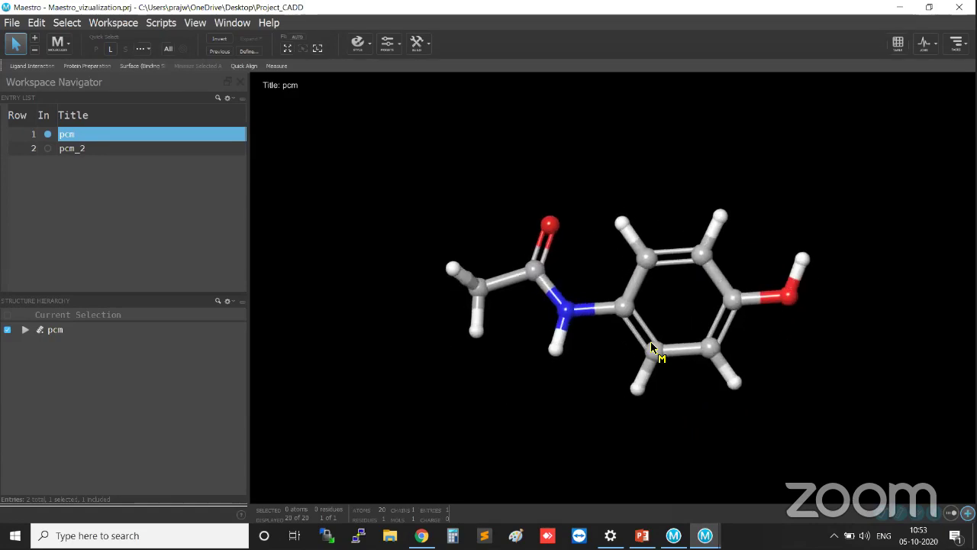
{"action": "key", "text": "ctrl"}
{"action": "key", "text": "ctrl"}
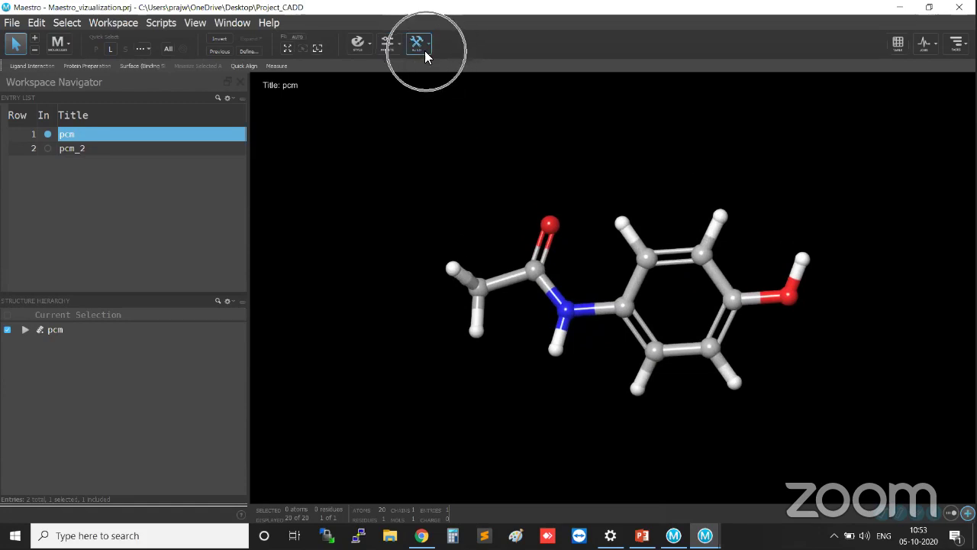
{"action": "key", "text": "ctrl"}
{"action": "key", "text": "ctrl"}
Step: Open the 3D Builder and set the workspace selection mode to Atoms
{"action": "left_click", "coordinate": [418, 44]}
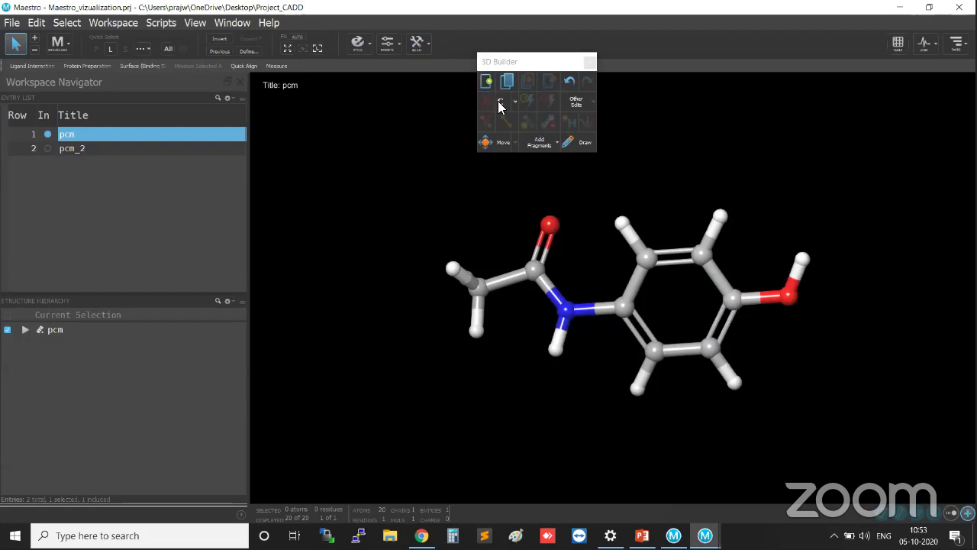
{"action": "left_click", "coordinate": [536, 66]}
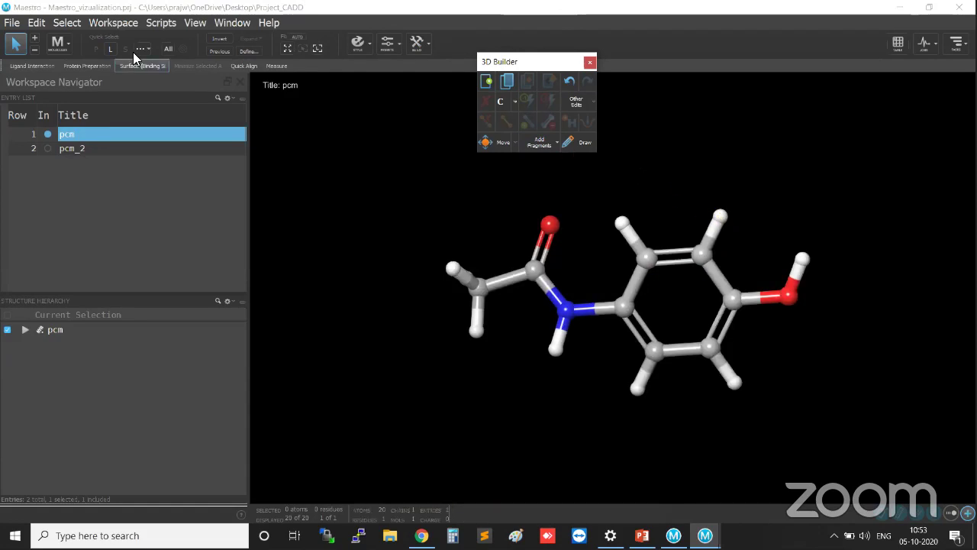
{"action": "left_click", "coordinate": [66, 49]}
{"action": "left_click", "coordinate": [73, 64]}
Step: Replace the ring hydrogen adjacent to the existing hydroxyl group with oxygen, and add the missing hydrogen to that oxygen
{"action": "left_click", "coordinate": [720, 216]}
{"action": "key", "text": "ctrl"}
{"action": "key", "text": "ctrl"}
{"action": "key", "text": "ctrl"}
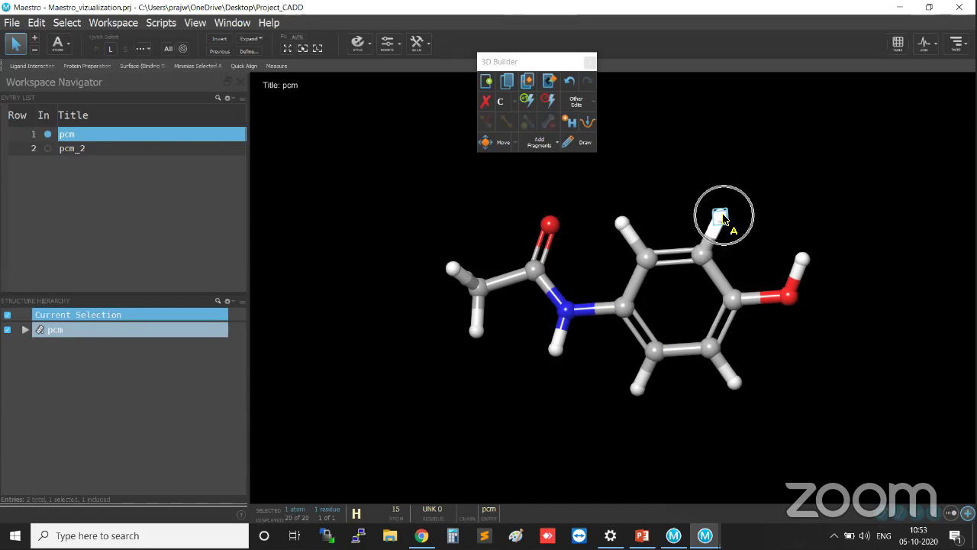
{"action": "key", "text": "ctrl"}
{"action": "key", "text": "ctrl"}
{"action": "key", "text": "ctrl"}
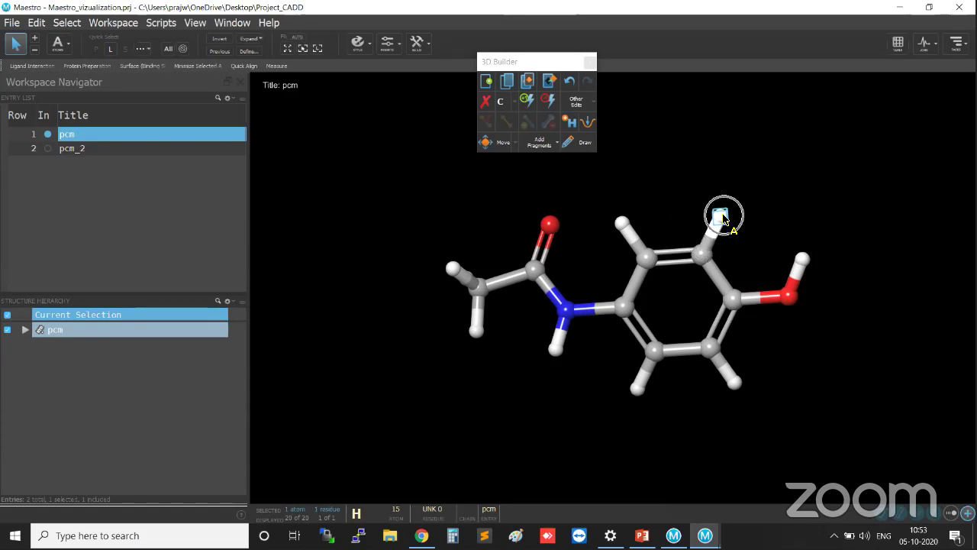
{"action": "left_click", "coordinate": [513, 104]}
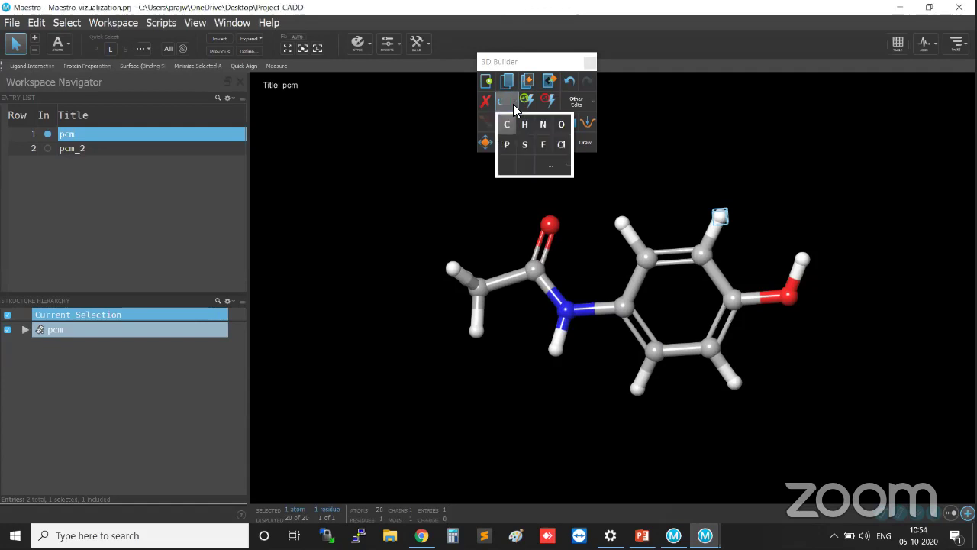
{"action": "key", "text": "ctrl"}
{"action": "left_click", "coordinate": [561, 125]}
{"action": "left_click", "coordinate": [721, 213]}
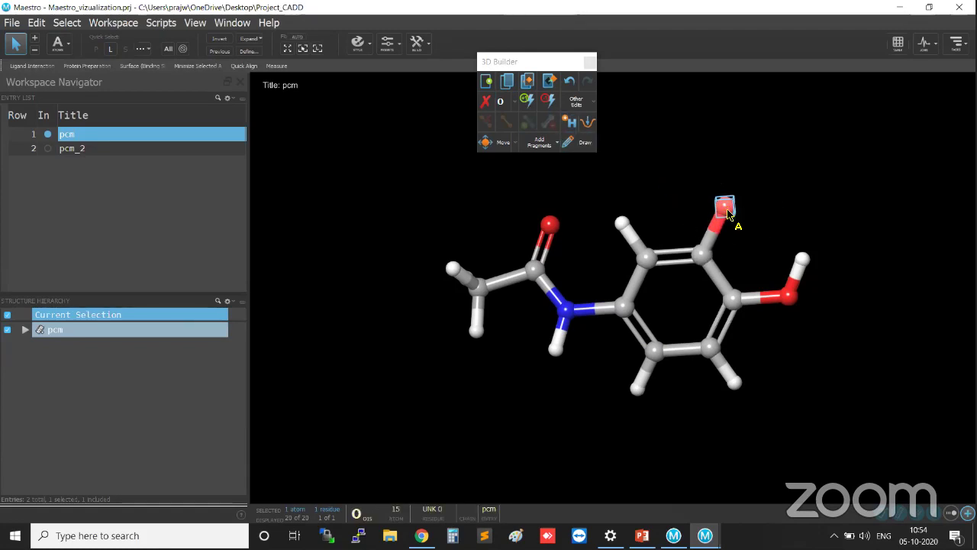
{"action": "left_click", "coordinate": [572, 131]}
{"action": "left_click", "coordinate": [573, 132]}
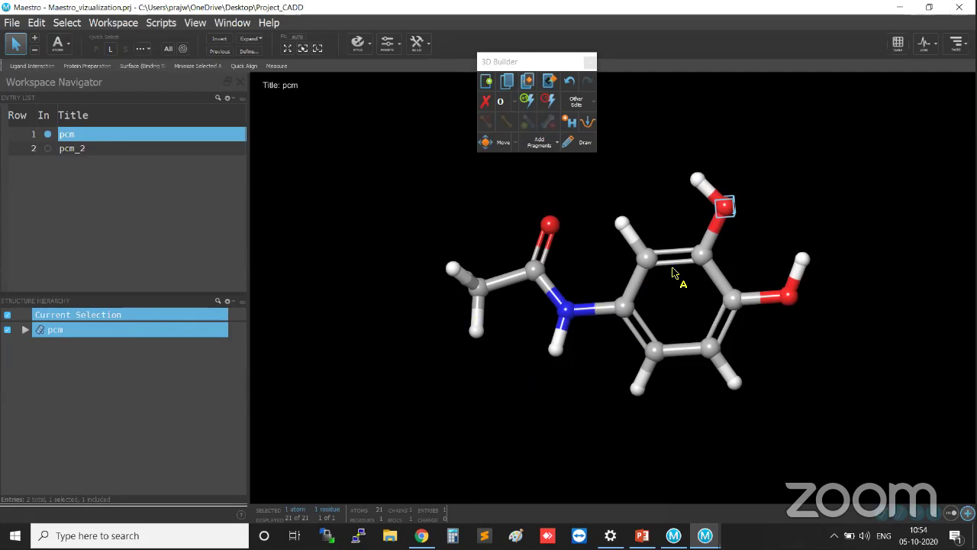
Step: Raise the ring double bond beside the new hydroxyl to a triple bond, and reduce it to a single bond
{"action": "left_click", "coordinate": [648, 259]}
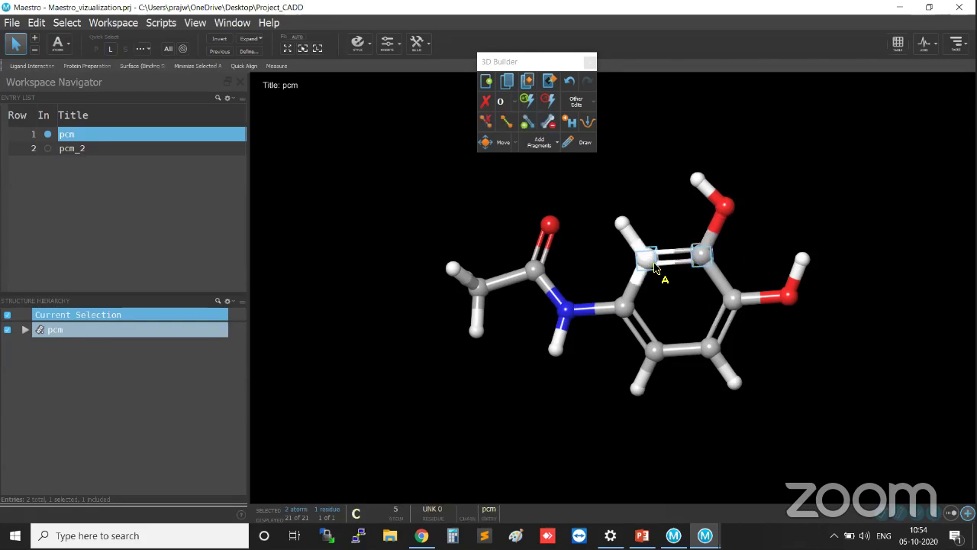
{"action": "left_click", "coordinate": [700, 256], "text": "shift"}
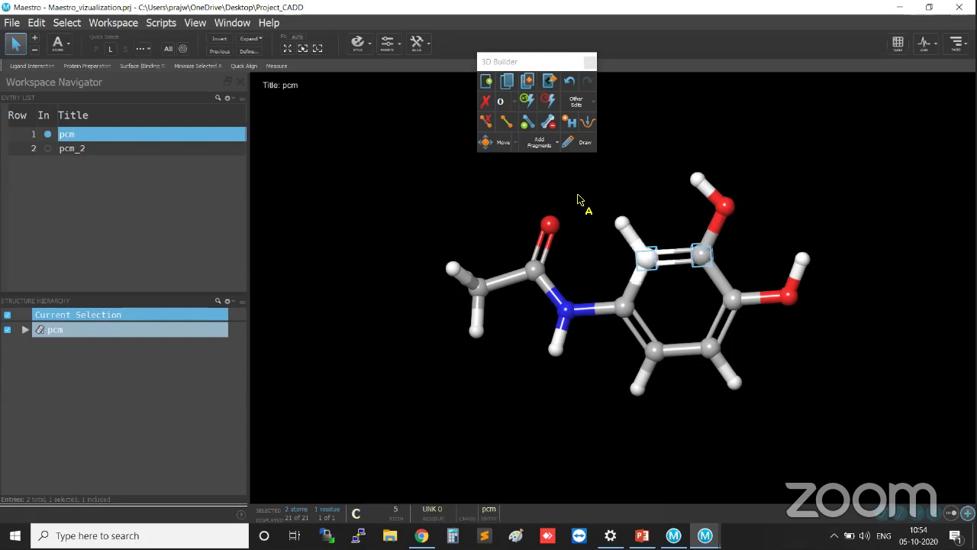
{"action": "left_click", "coordinate": [507, 127]}
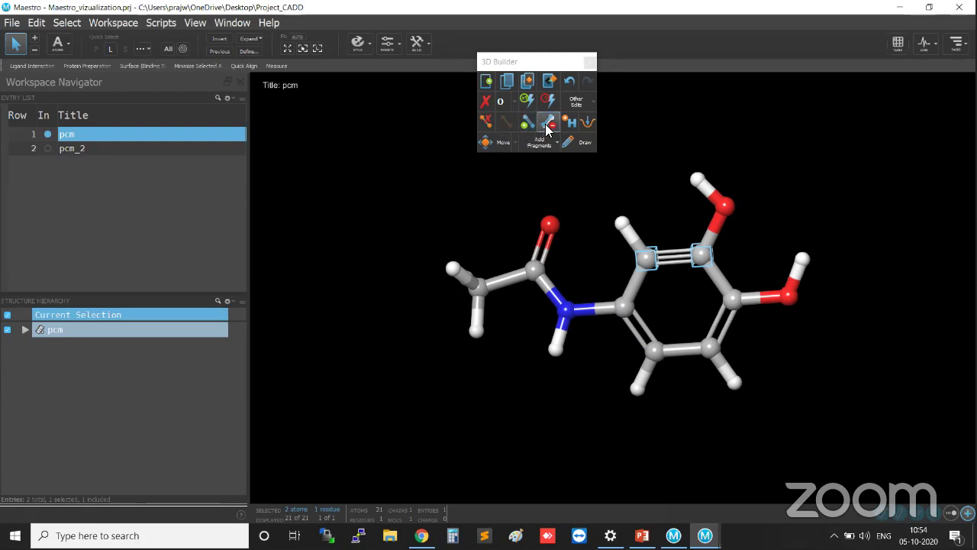
{"action": "left_click", "coordinate": [545, 126]}
{"action": "left_click", "coordinate": [546, 128]}
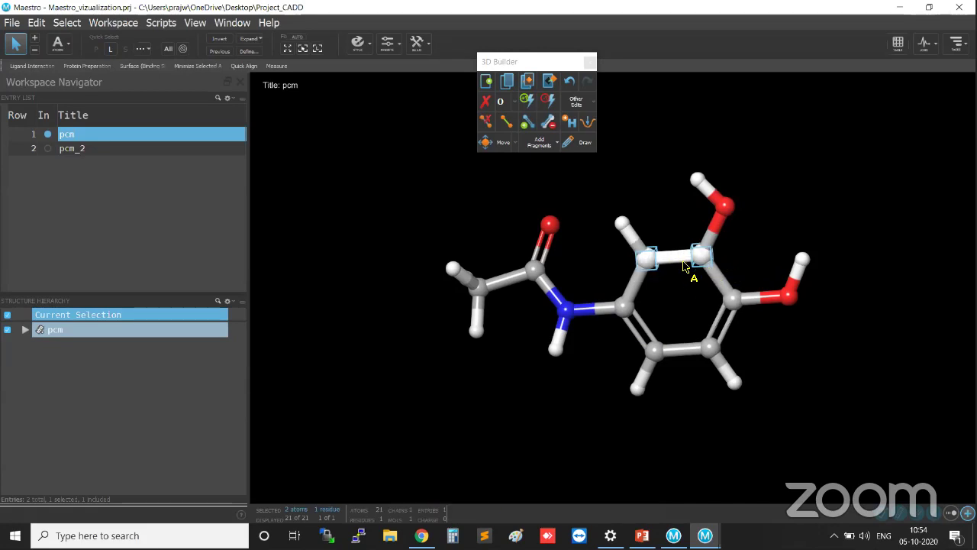
Step: Add the missing hydrogens to the two selected ring carbons, and minimize the whole pcm structure
{"action": "left_click", "coordinate": [571, 122]}
{"action": "middle_click_drag", "start_coordinate": [786, 209], "coordinate": [759, 316]}
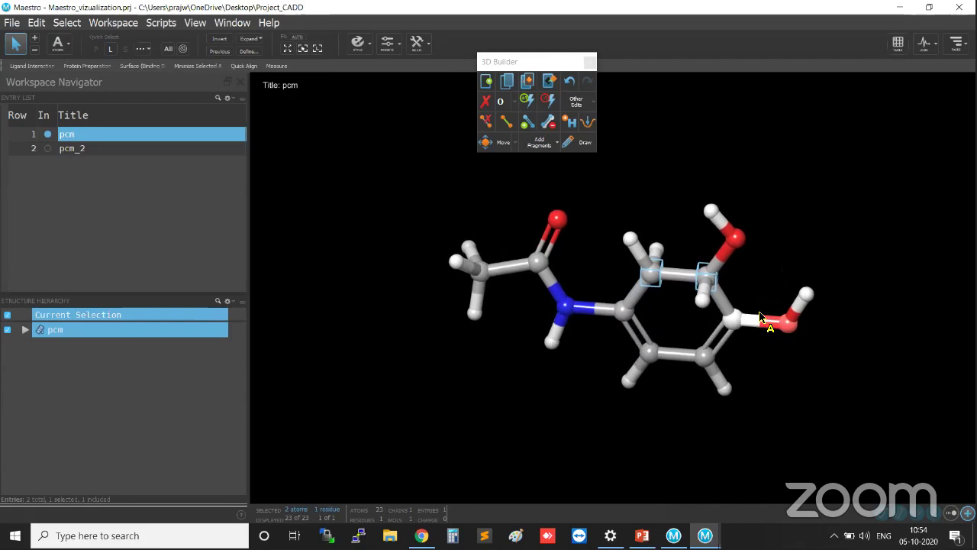
{"action": "left_click", "coordinate": [587, 123]}
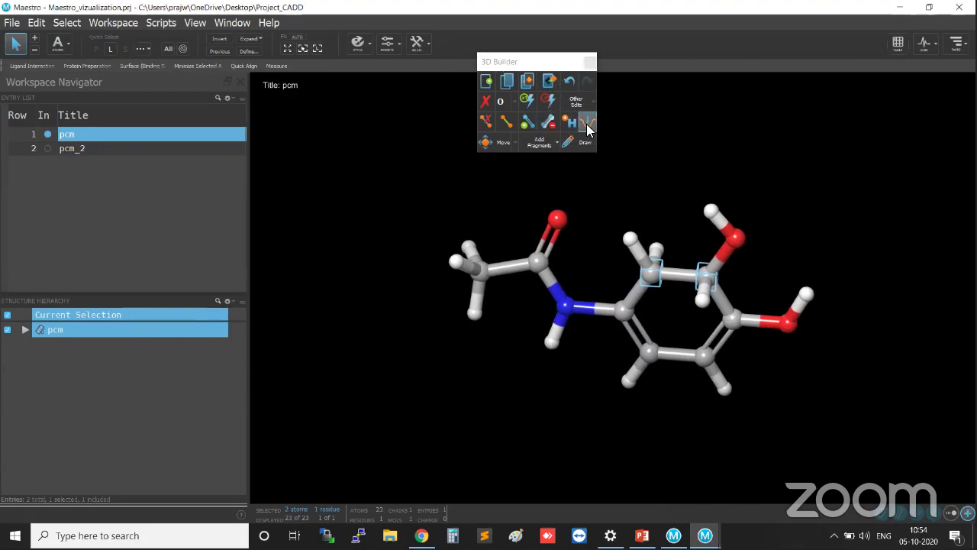
{"action": "left_click", "coordinate": [648, 159]}
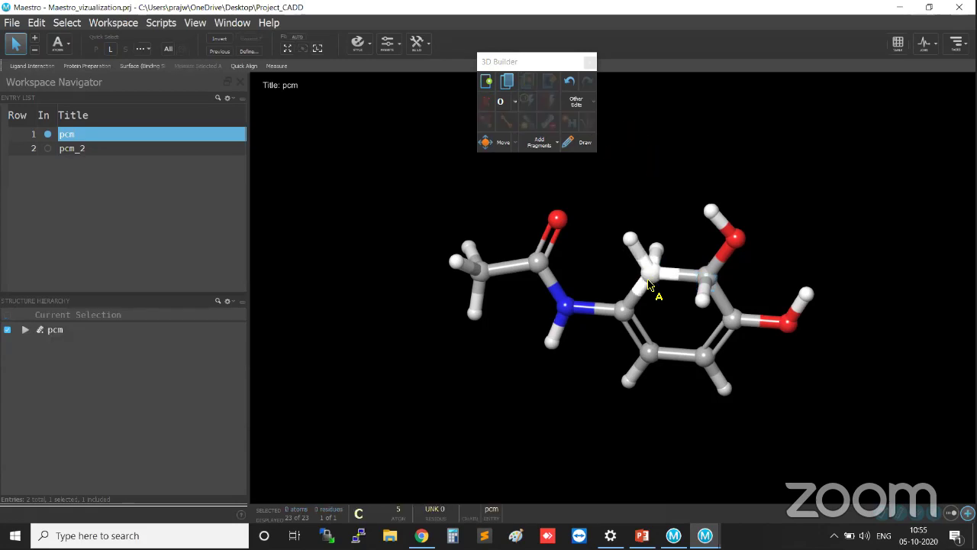
{"action": "key", "text": "r"}
{"action": "left_click", "coordinate": [655, 269]}
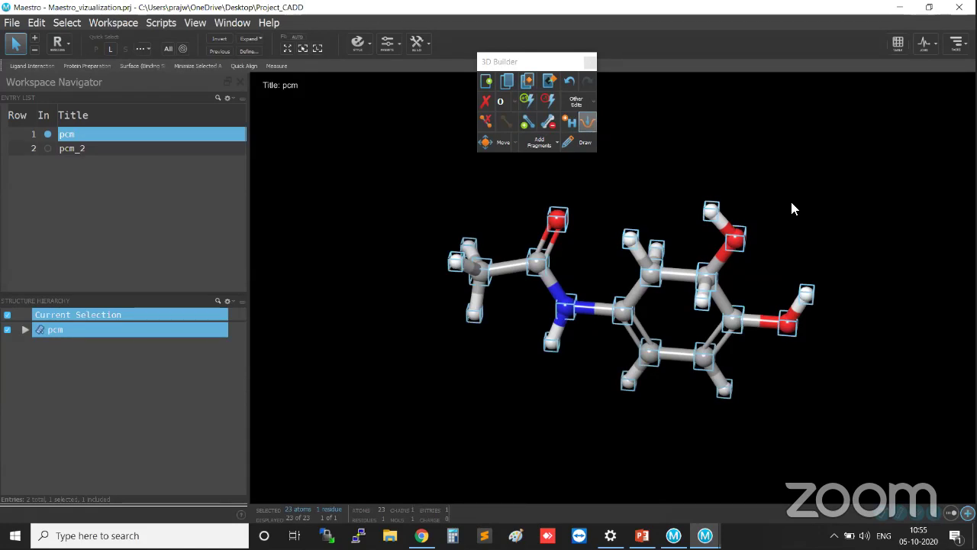
{"action": "left_click", "coordinate": [812, 259]}
Step: Close the 3D Builder and set the workspace selection mode back to Atoms
{"action": "middle_click_drag", "start_coordinate": [766, 286], "coordinate": [770, 325]}
{"action": "middle_click_drag", "start_coordinate": [634, 328], "coordinate": [638, 250]}
{"action": "middle_click_drag", "start_coordinate": [732, 269], "coordinate": [715, 262]}
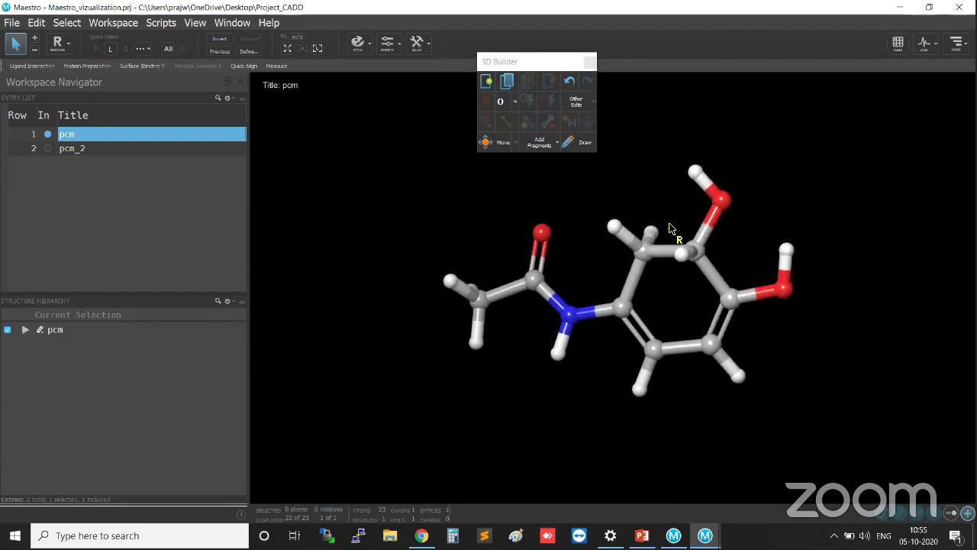
{"action": "left_click", "coordinate": [589, 63]}
{"action": "left_click", "coordinate": [590, 63]}
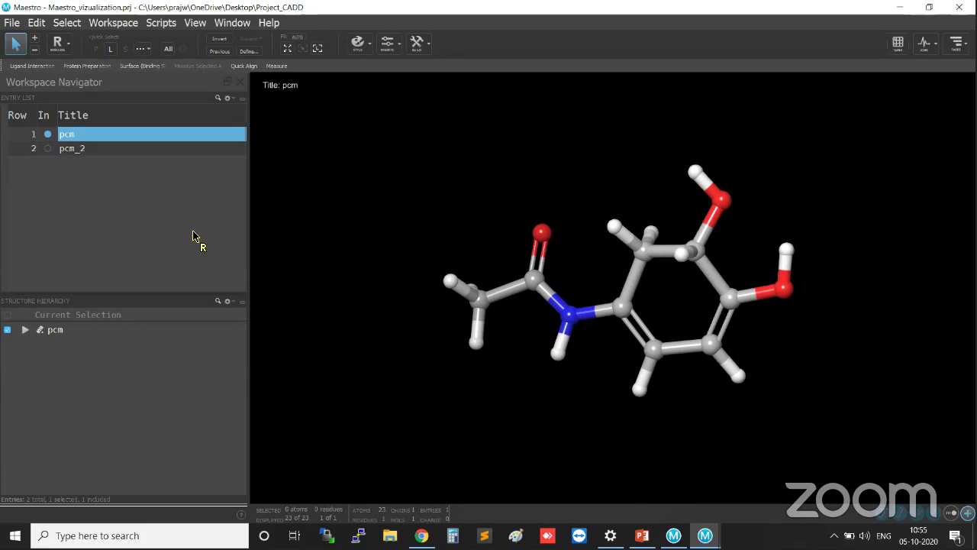
{"action": "middle_click_drag", "start_coordinate": [438, 349], "coordinate": [465, 279]}
{"action": "middle_click_drag", "start_coordinate": [718, 383], "coordinate": [682, 453]}
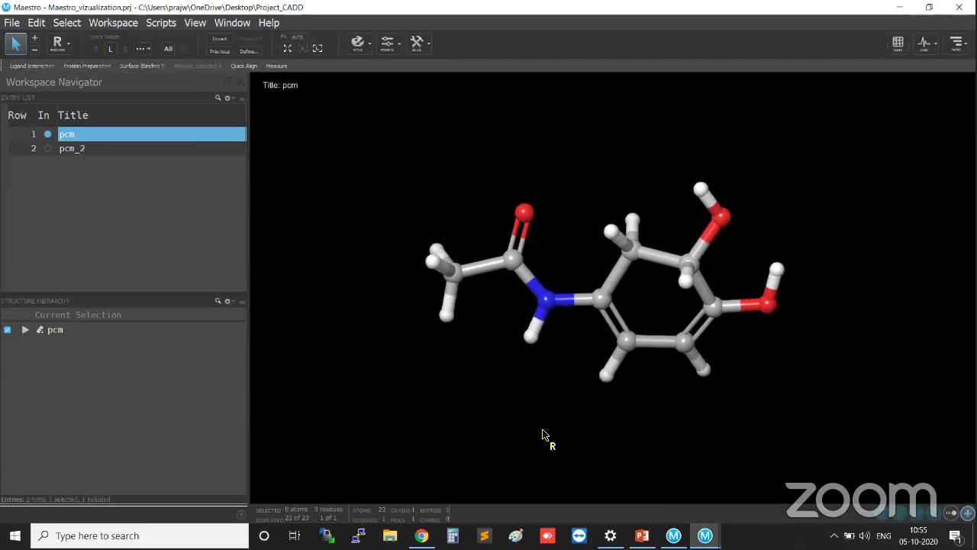
{"action": "left_click", "coordinate": [67, 50]}
{"action": "left_click", "coordinate": [63, 66]}
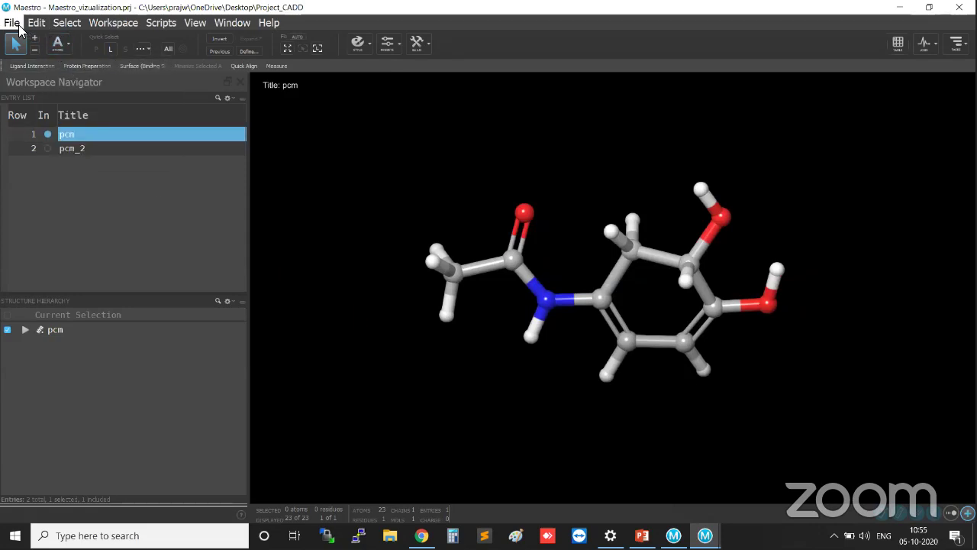
Step: Open the dialog for importing structures into the project
{"action": "left_click", "coordinate": [19, 28]}
{"action": "key", "text": "ctrl"}
{"action": "key", "text": "ctrl"}
{"action": "key", "text": "ctrl"}
{"action": "left_click", "coordinate": [19, 29]}
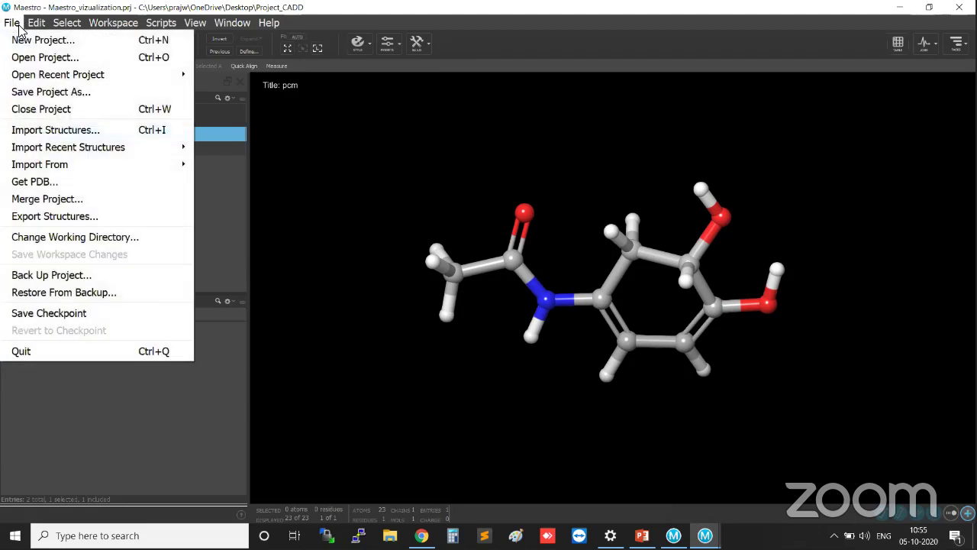
{"action": "left_click", "coordinate": [77, 131]}
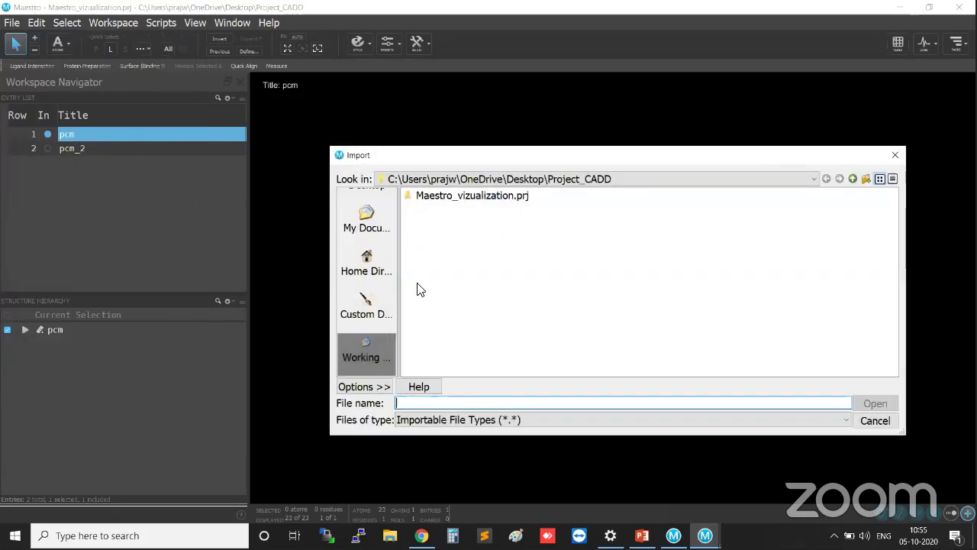
Step: Review the file formats supported for structure import, keeping Importable File Types (*.*) as the filter
{"action": "left_click", "coordinate": [512, 420]}
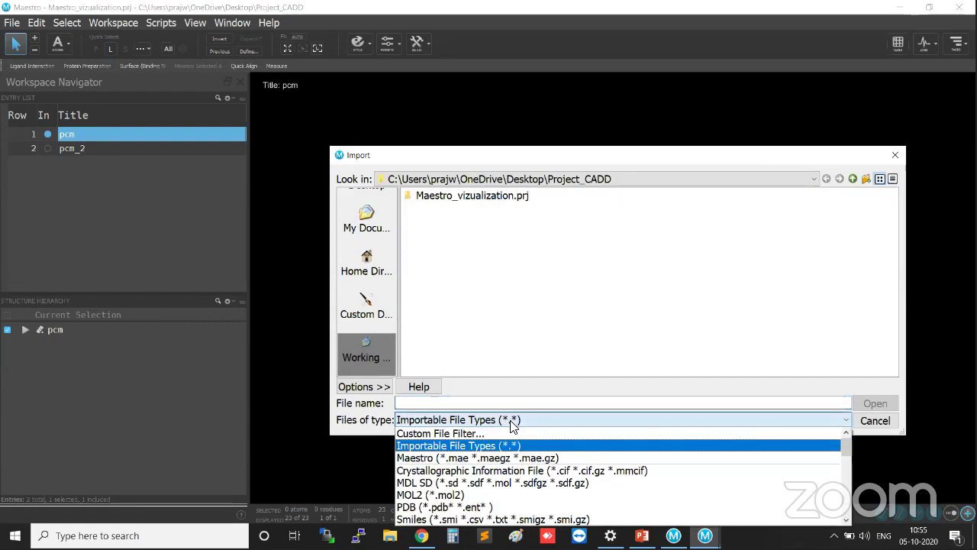
{"action": "left_click", "coordinate": [602, 88]}
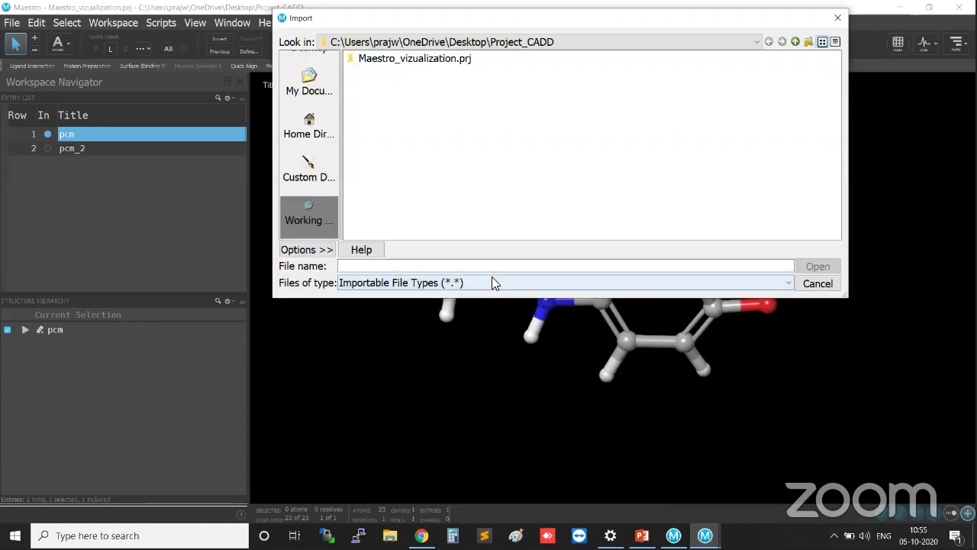
{"action": "left_click", "coordinate": [491, 281]}
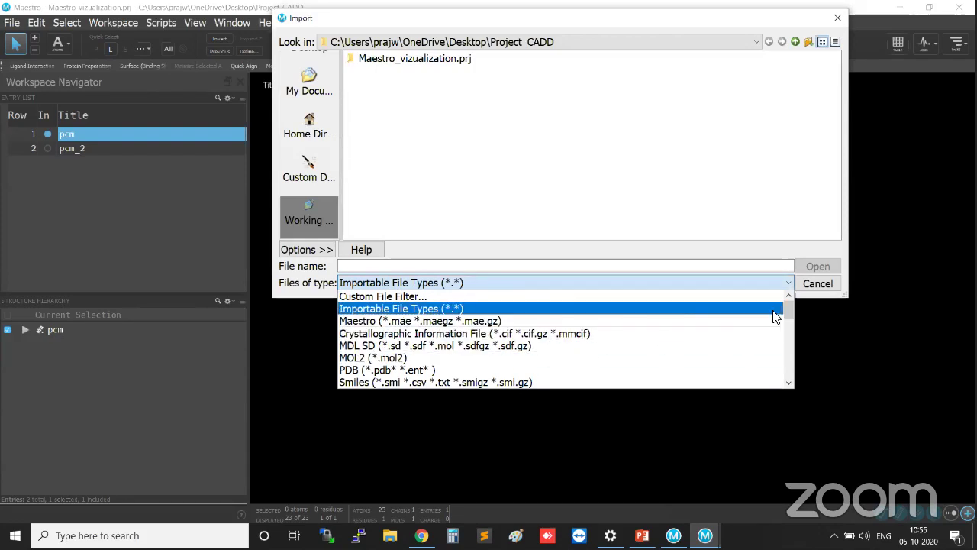
{"action": "left_click", "coordinate": [515, 351]}
{"action": "key", "text": "ctrl"}
{"action": "key", "text": "ctrl"}
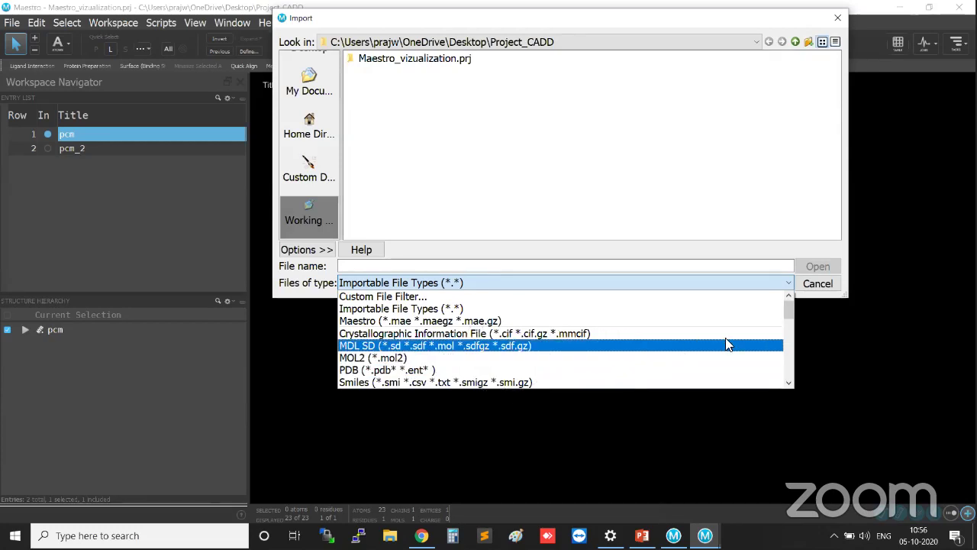
{"action": "left_click_drag", "start_coordinate": [789, 321], "coordinate": [789, 301]}
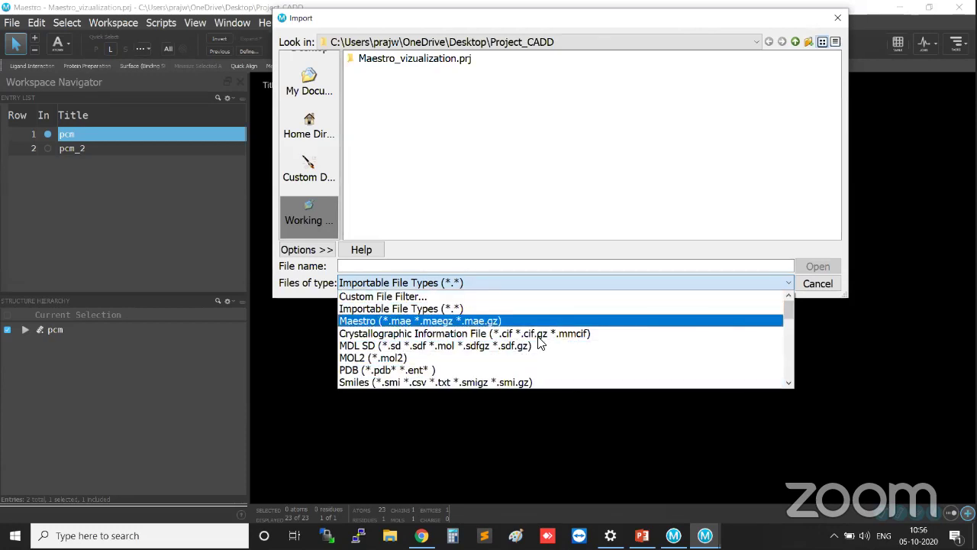
{"action": "left_click", "coordinate": [549, 310]}
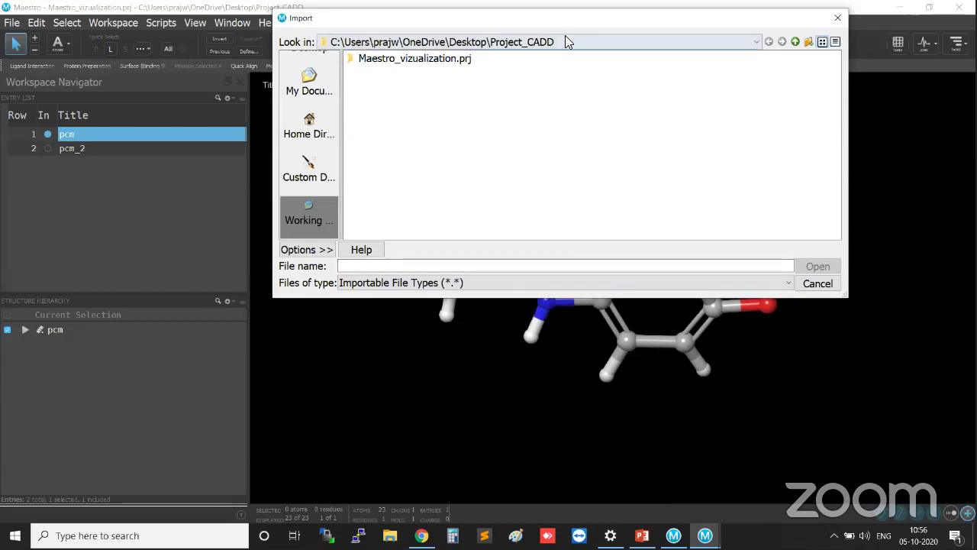
Step: Leave the structure import dialog without importing, and download the PDB file with ID 2p33 into the project
{"action": "left_click_drag", "start_coordinate": [572, 28], "coordinate": [568, 152]}
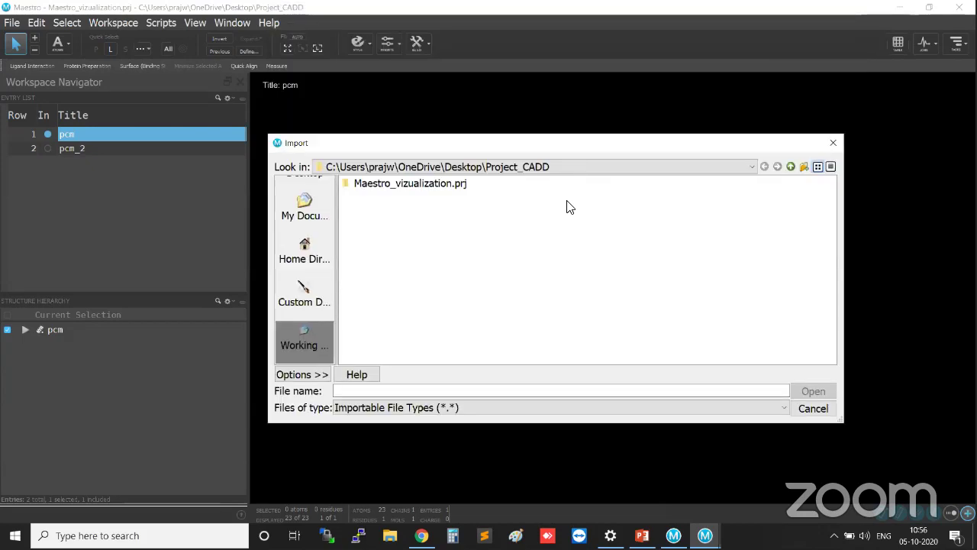
{"action": "left_click", "coordinate": [813, 408]}
{"action": "left_click", "coordinate": [17, 24]}
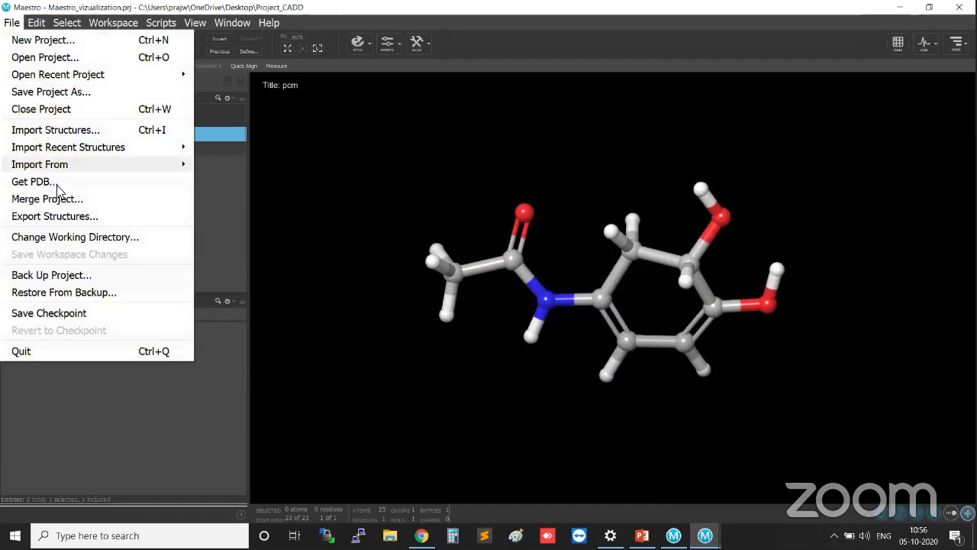
{"action": "left_click", "coordinate": [61, 183]}
{"action": "left_click", "coordinate": [61, 183]}
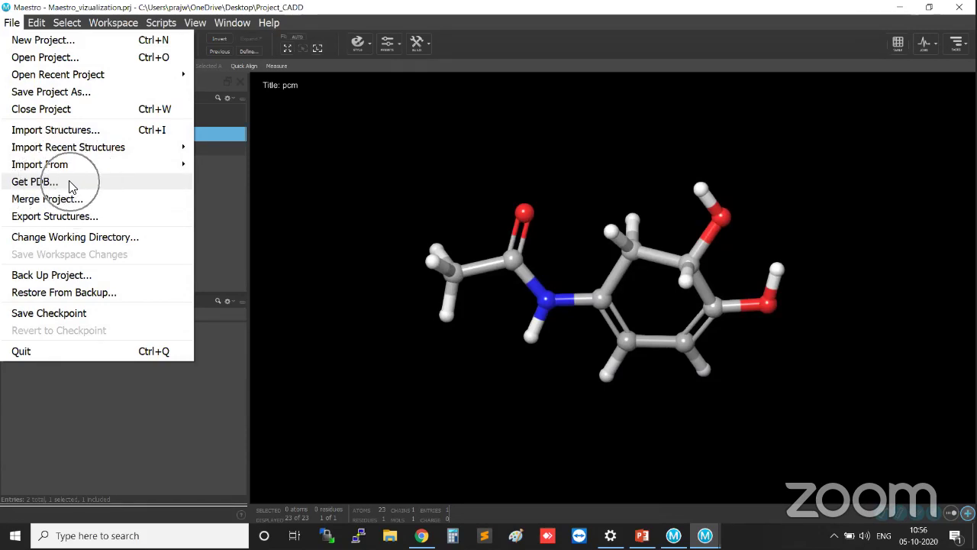
{"action": "left_click", "coordinate": [265, 206]}
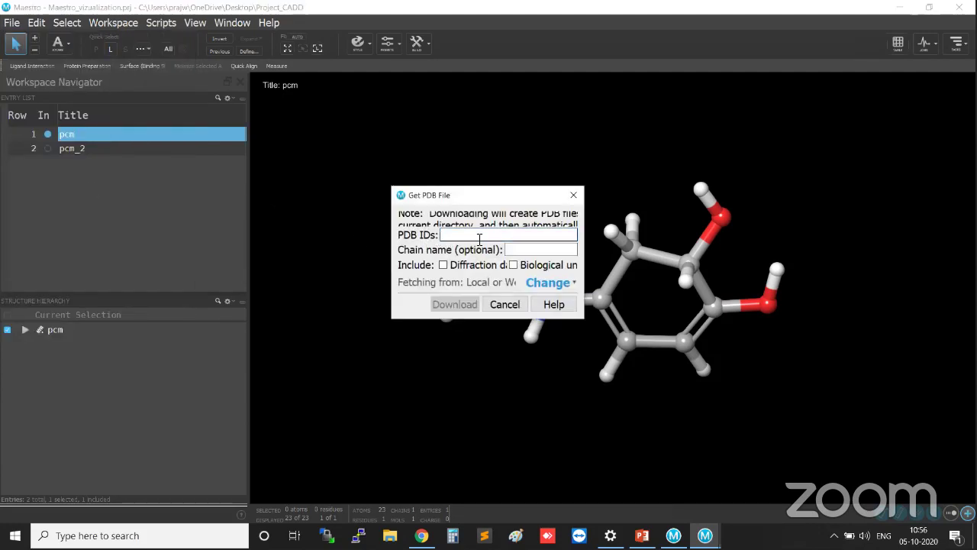
{"action": "type", "text": "2p33"}
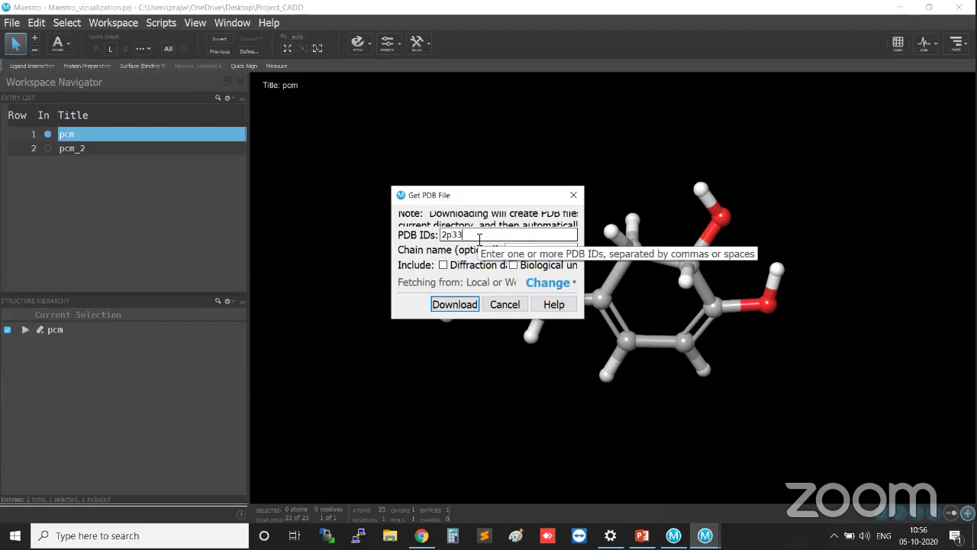
{"action": "left_click", "coordinate": [534, 249]}
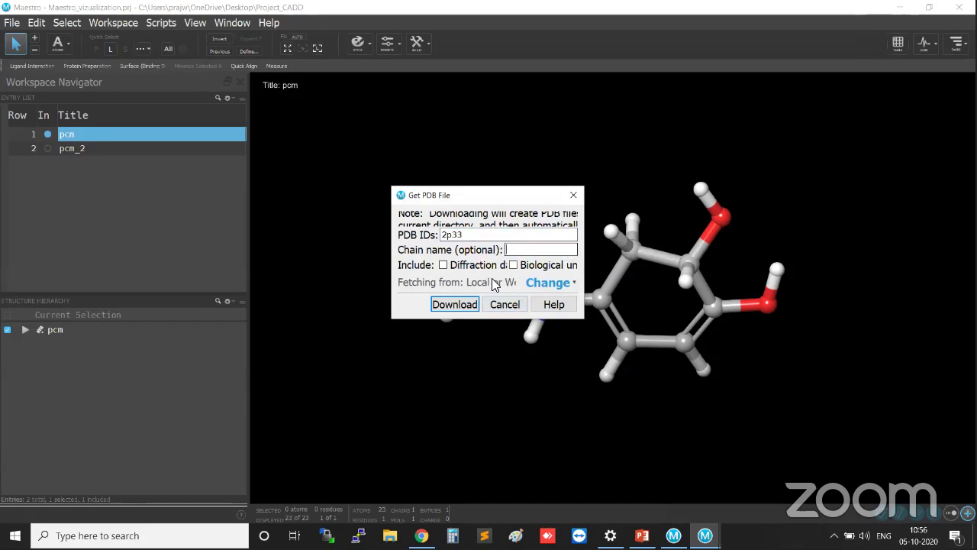
{"action": "left_click", "coordinate": [463, 305]}
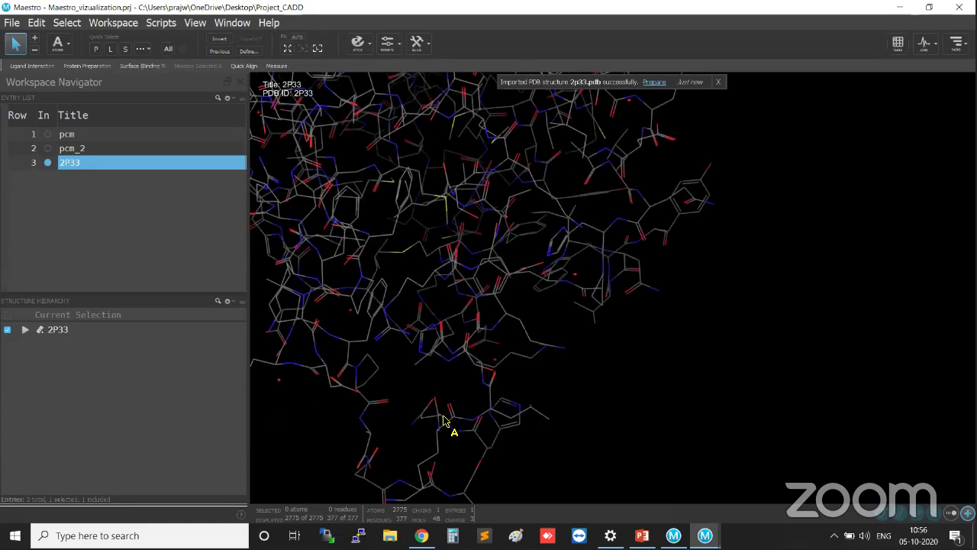
Step: Bring the whole 2P33 structure into view and turn on the 2D Overlay gadget in the workspace
{"action": "middle_click_drag", "start_coordinate": [595, 389], "coordinate": [734, 359]}
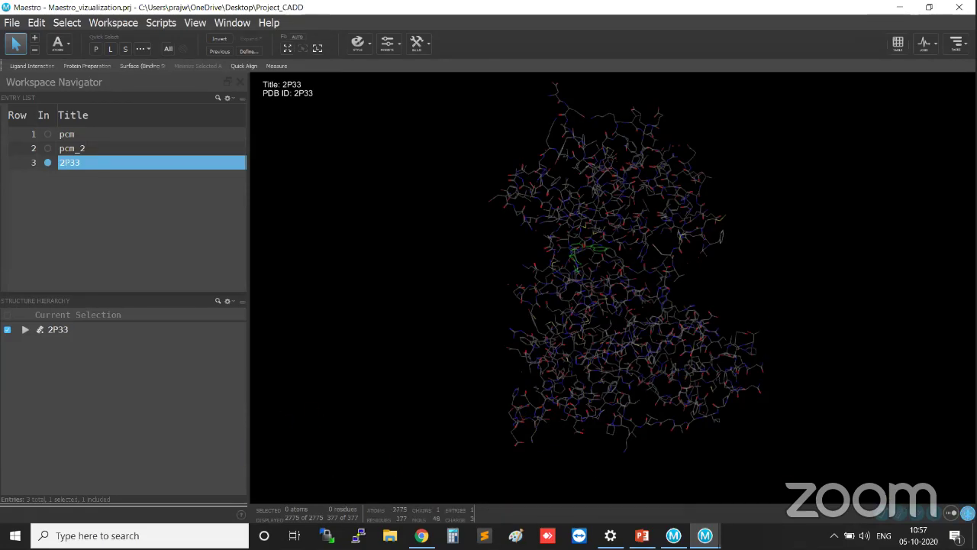
{"action": "left_click", "coordinate": [967, 512]}
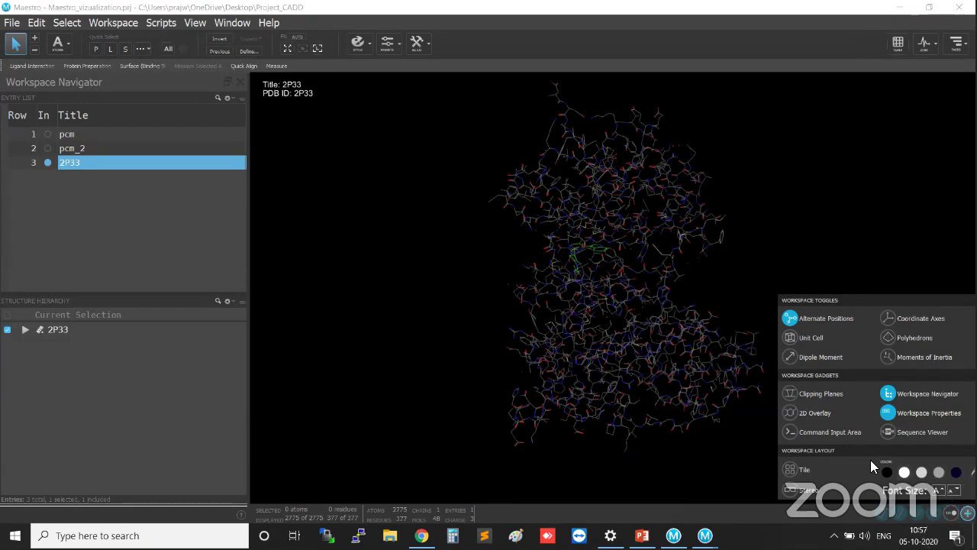
{"action": "left_click", "coordinate": [789, 413]}
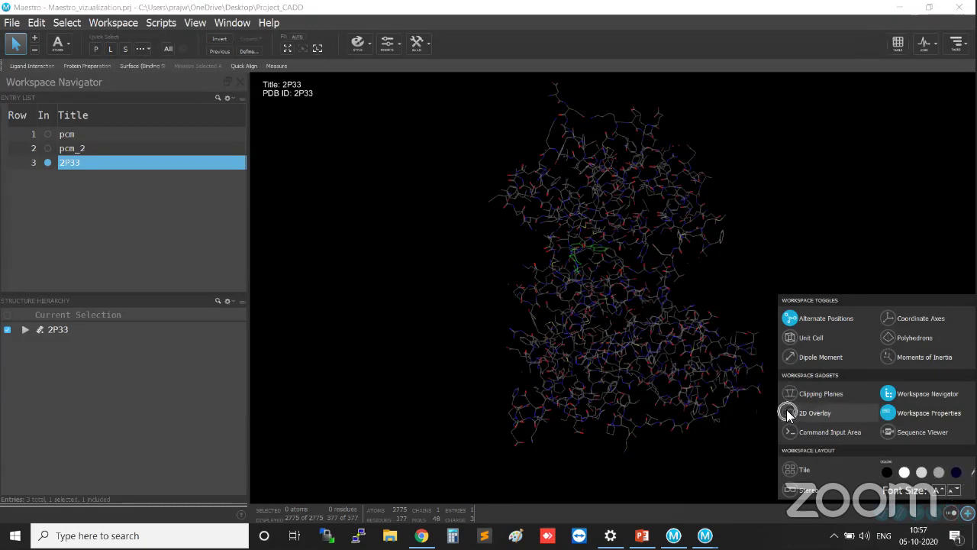
{"action": "left_click", "coordinate": [454, 470]}
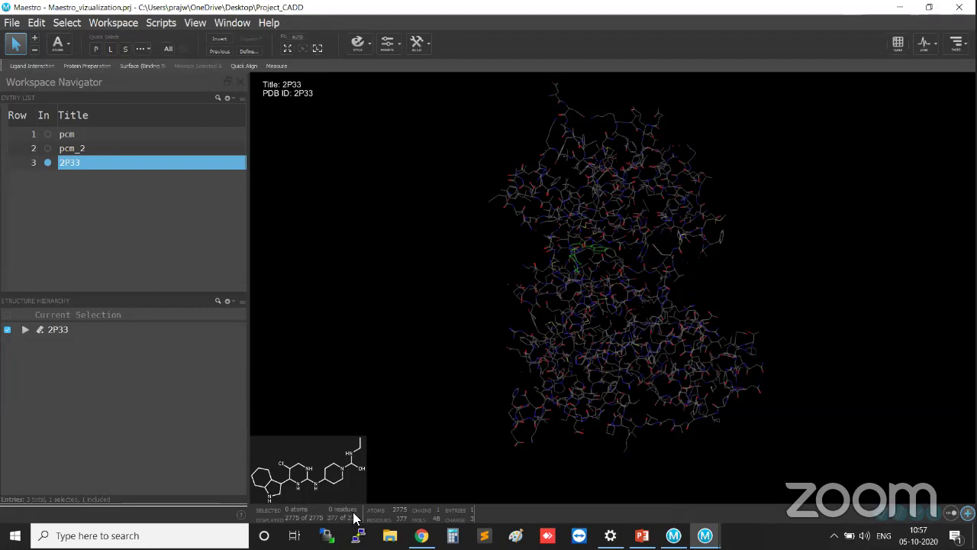
Step: Set the workspace selection mode to Residues, test it on one residue at the protein's outer edge, and clear the selection
{"action": "key", "text": "ctrl"}
{"action": "key", "text": "r"}
{"action": "left_click", "coordinate": [722, 256]}
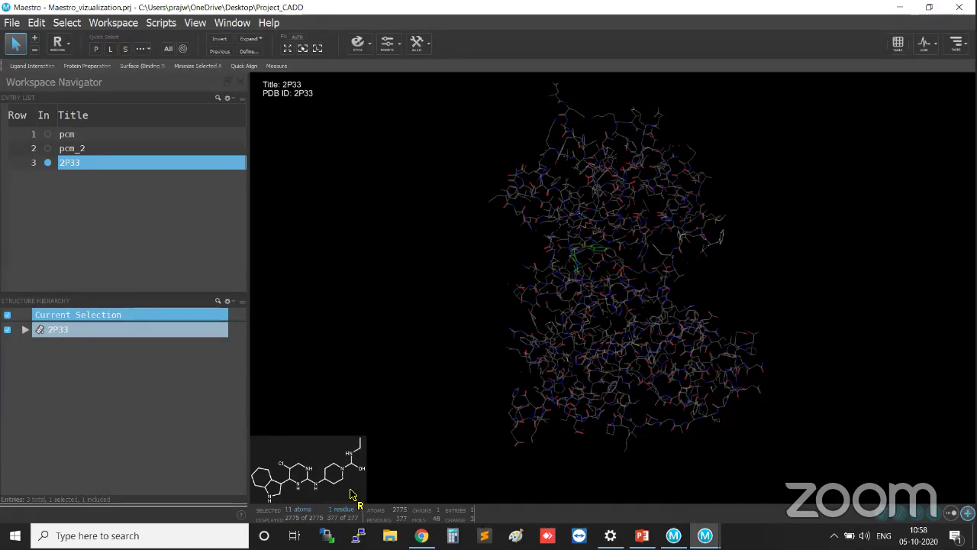
{"action": "left_click", "coordinate": [374, 346]}
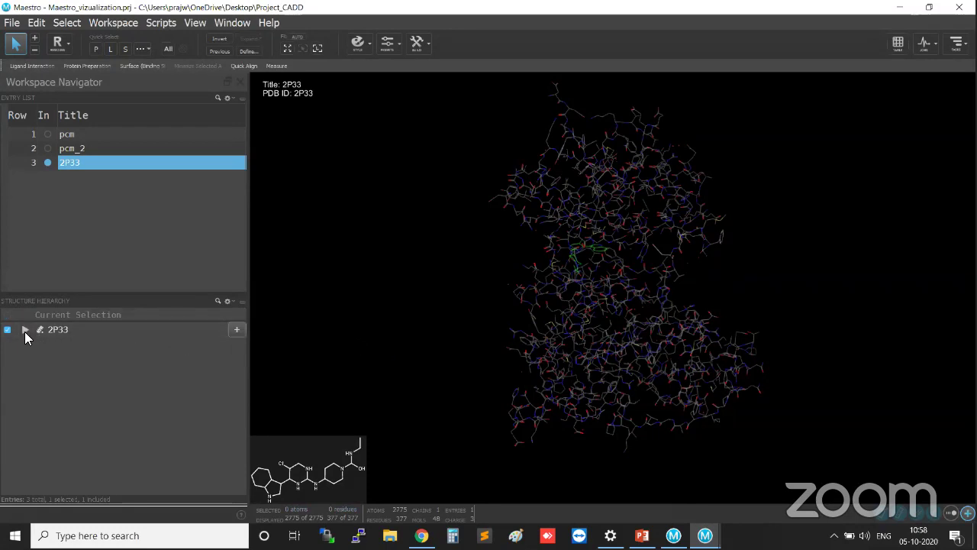
Step: Expand 2P33 in the structure hierarchy, select its Ligands, Protein and Solvents groups one by one, and clear the selection
{"action": "left_click", "coordinate": [24, 329]}
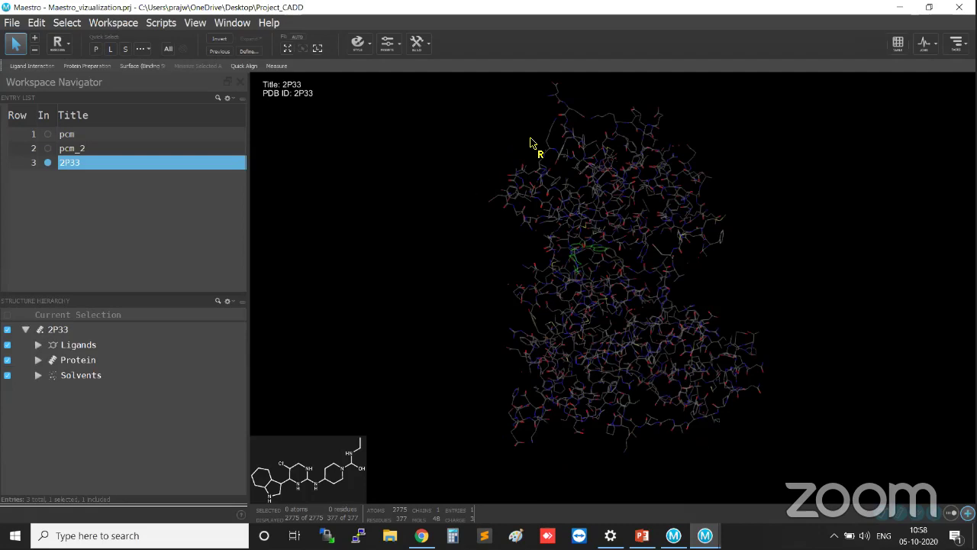
{"action": "left_click", "coordinate": [89, 346]}
{"action": "left_click", "coordinate": [89, 362]}
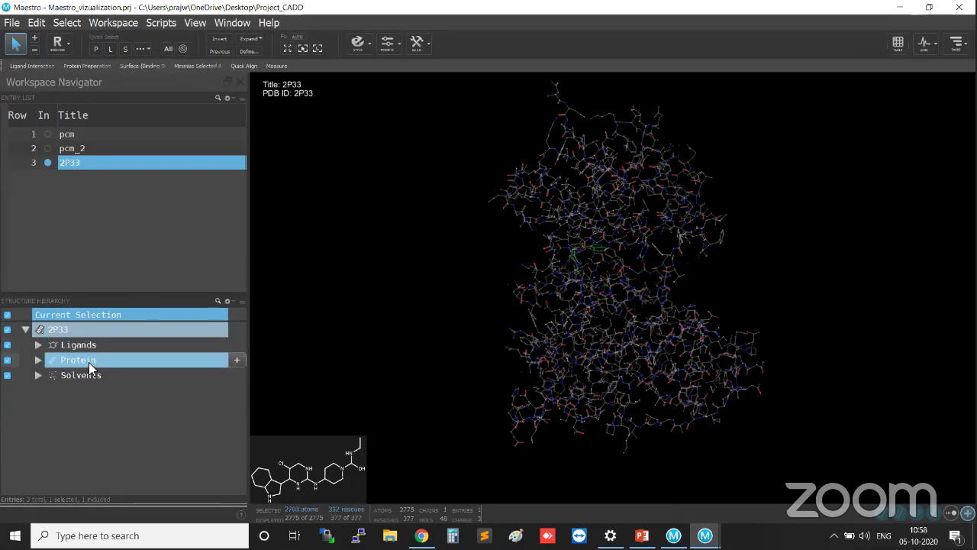
{"action": "left_click", "coordinate": [90, 378]}
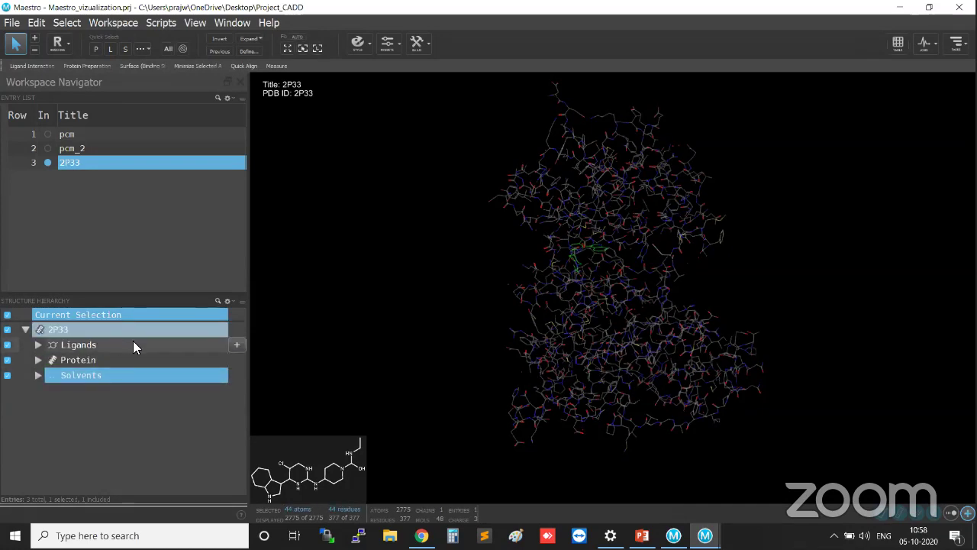
{"action": "left_click", "coordinate": [297, 333]}
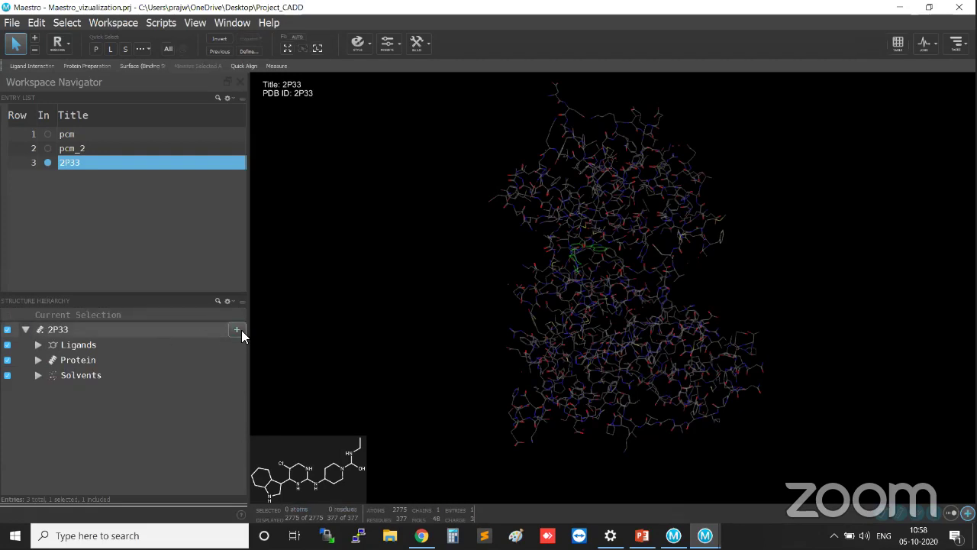
Step: Show the Protein group of 2P33 as cartoon ribbons coloured by Residue Position
{"action": "left_click", "coordinate": [203, 359]}
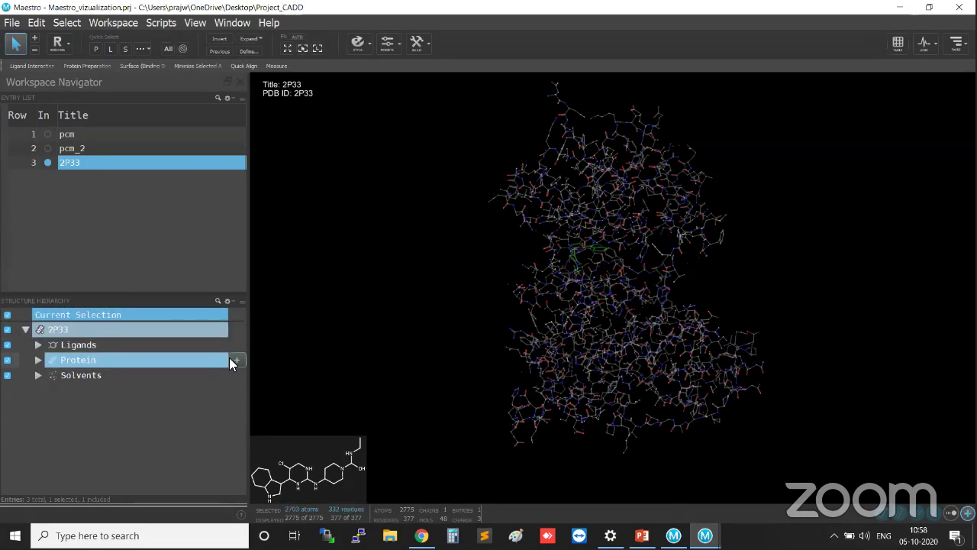
{"action": "left_click", "coordinate": [233, 360]}
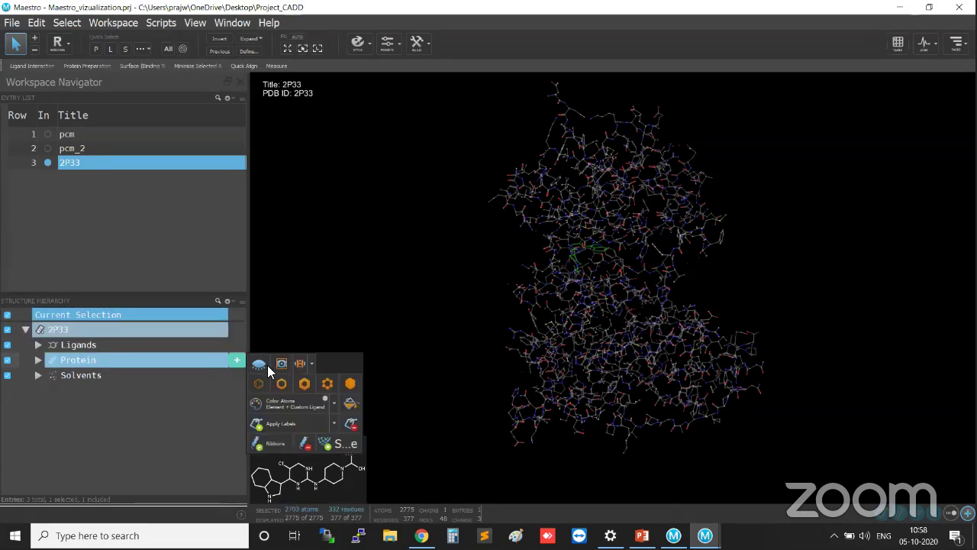
{"action": "left_click", "coordinate": [261, 443]}
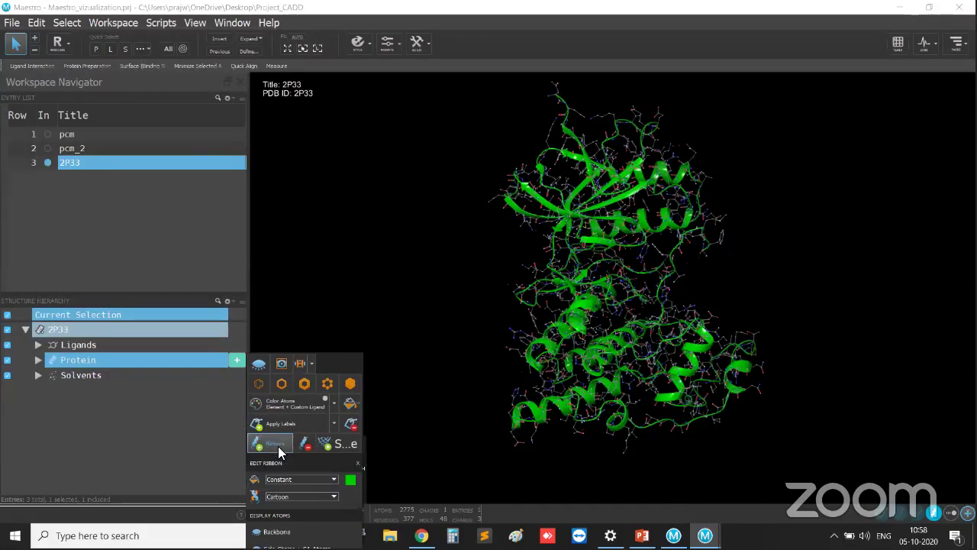
{"action": "left_click", "coordinate": [328, 480]}
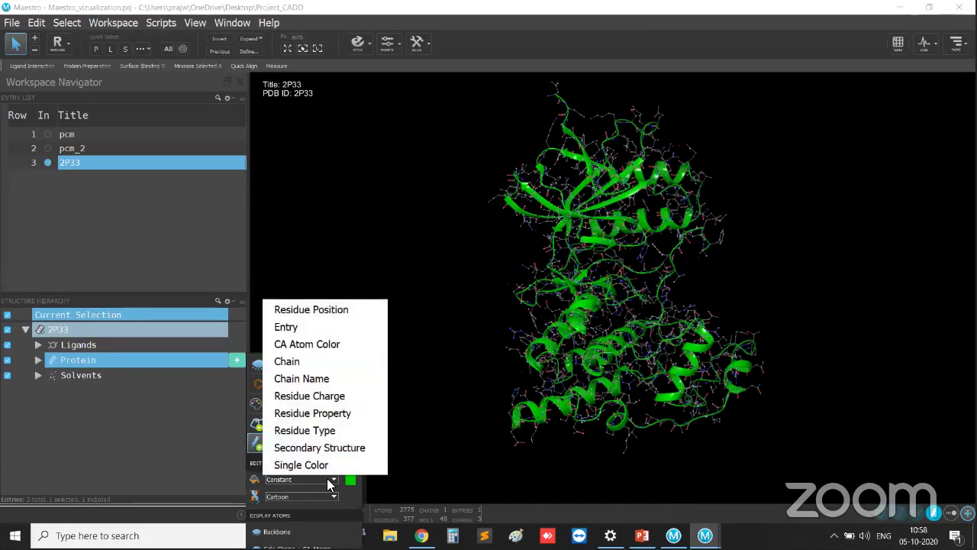
{"action": "left_click", "coordinate": [321, 311]}
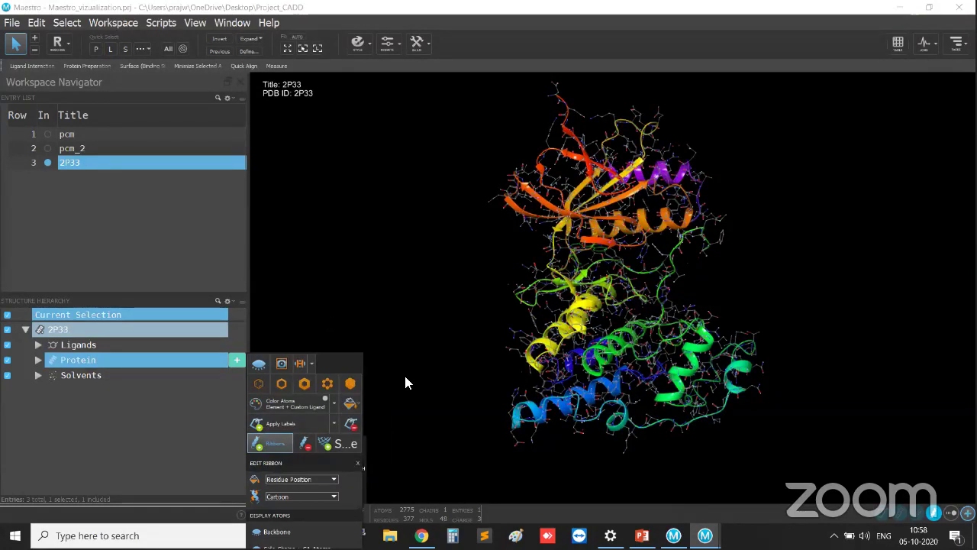
Step: Try the Secondary Structure colour scheme on the protein ribbons, return to Residue Position, and clear the protein selection
{"action": "left_click", "coordinate": [324, 478]}
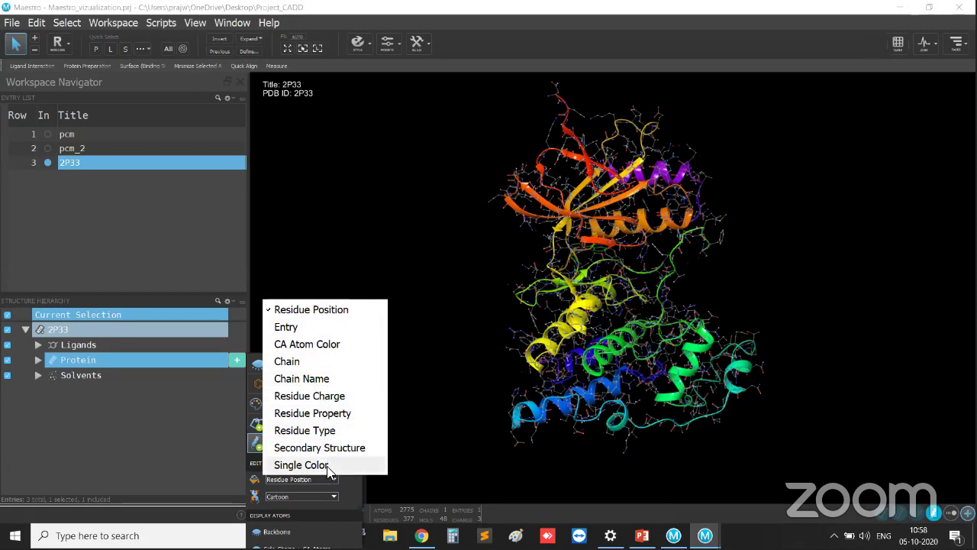
{"action": "left_click", "coordinate": [320, 447]}
{"action": "left_click", "coordinate": [330, 479]}
{"action": "left_click", "coordinate": [319, 312]}
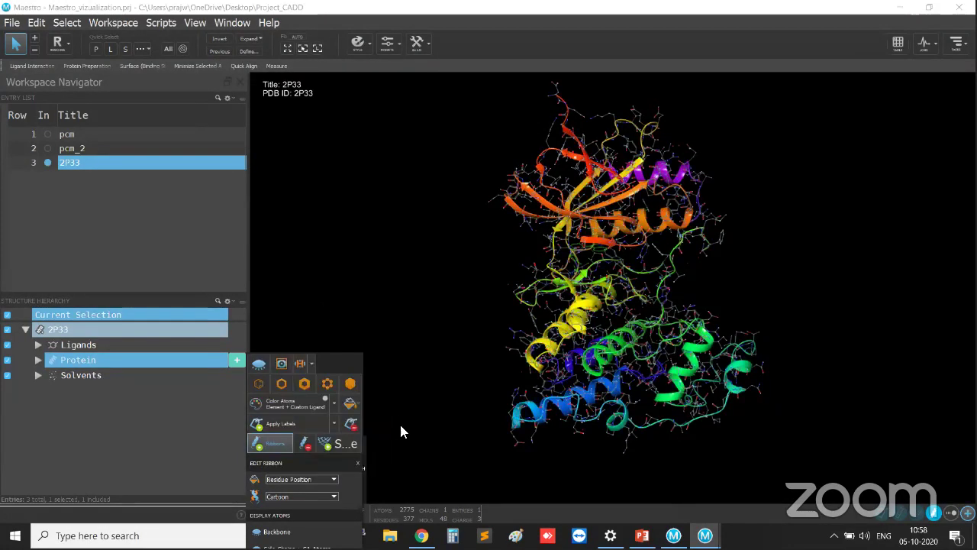
{"action": "left_click", "coordinate": [402, 455]}
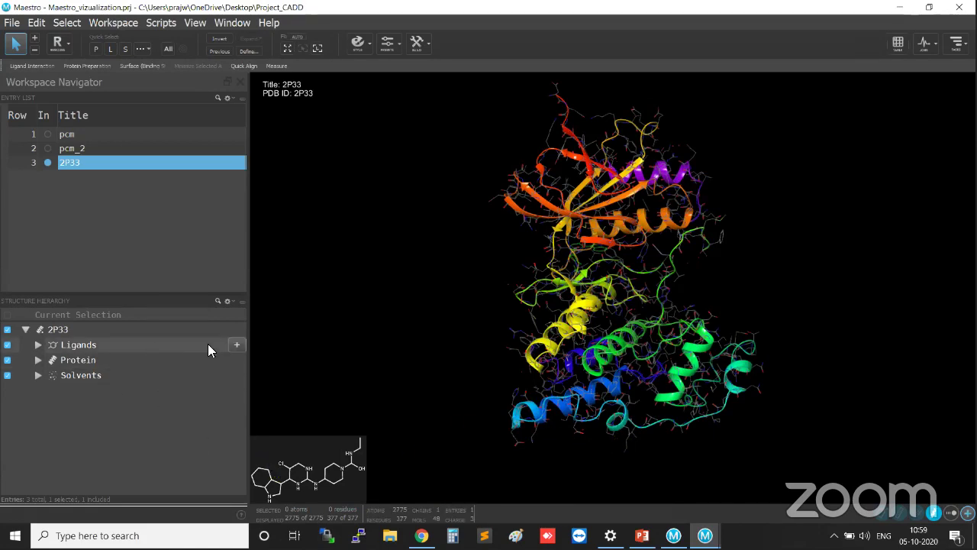
{"action": "left_click", "coordinate": [234, 344]}
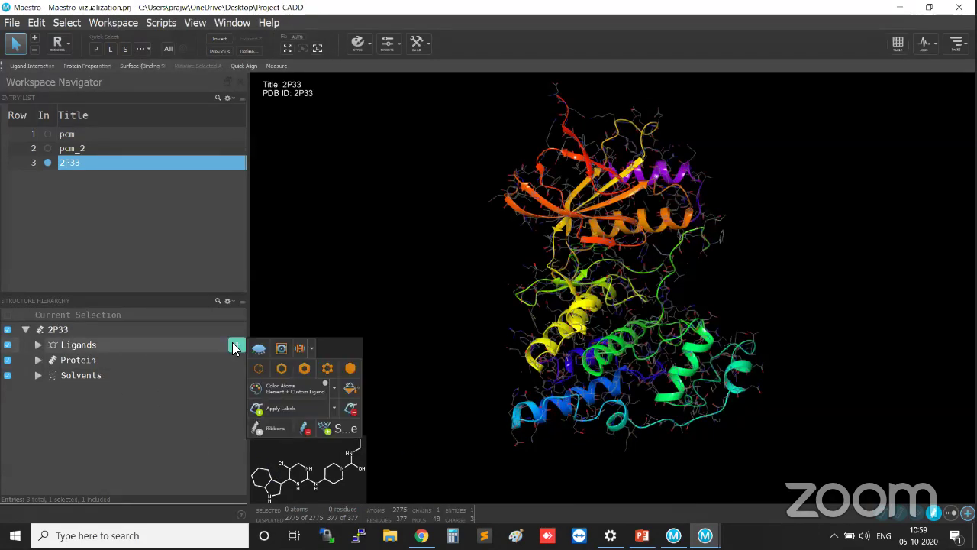
{"action": "key", "text": "ctrl"}
{"action": "key", "text": "ctrl"}
{"action": "key", "text": "ctrl"}
{"action": "left_click", "coordinate": [206, 345]}
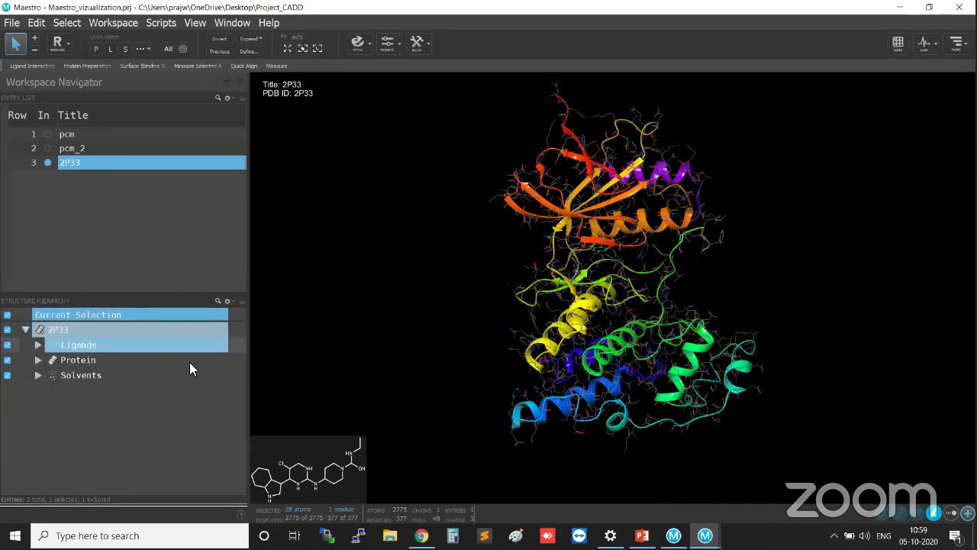
{"action": "left_click", "coordinate": [249, 352]}
Step: Display the Ligands group of 2P33 in the space-filling CPK representation
{"action": "mouse_move", "coordinate": [235, 347]}
{"action": "key", "text": "ctrl"}
{"action": "left_click", "coordinate": [236, 346]}
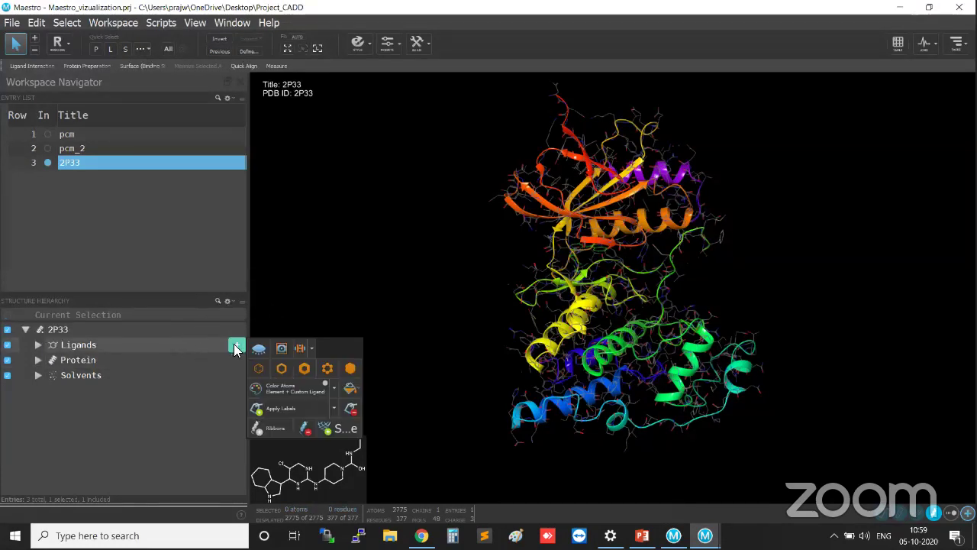
{"action": "left_click", "coordinate": [350, 373]}
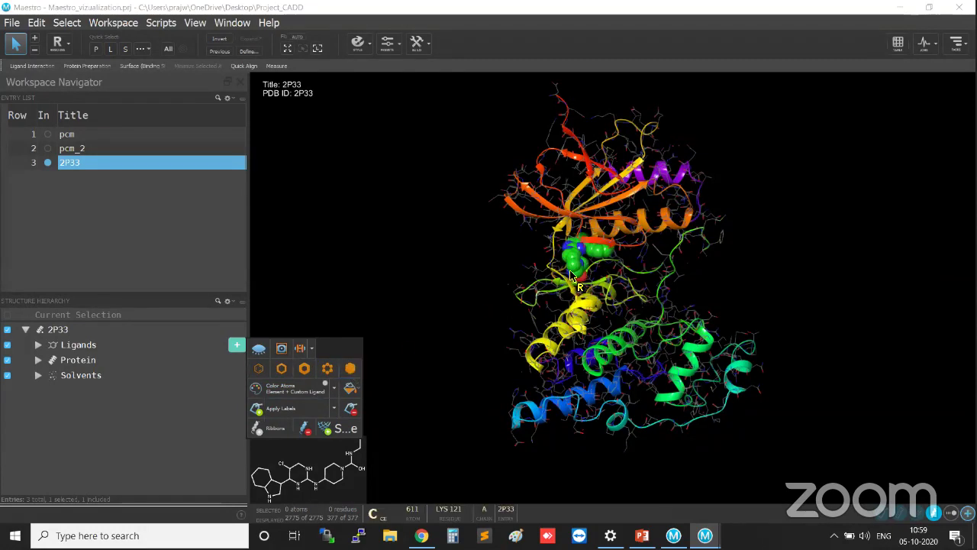
{"action": "key", "text": "ctrl"}
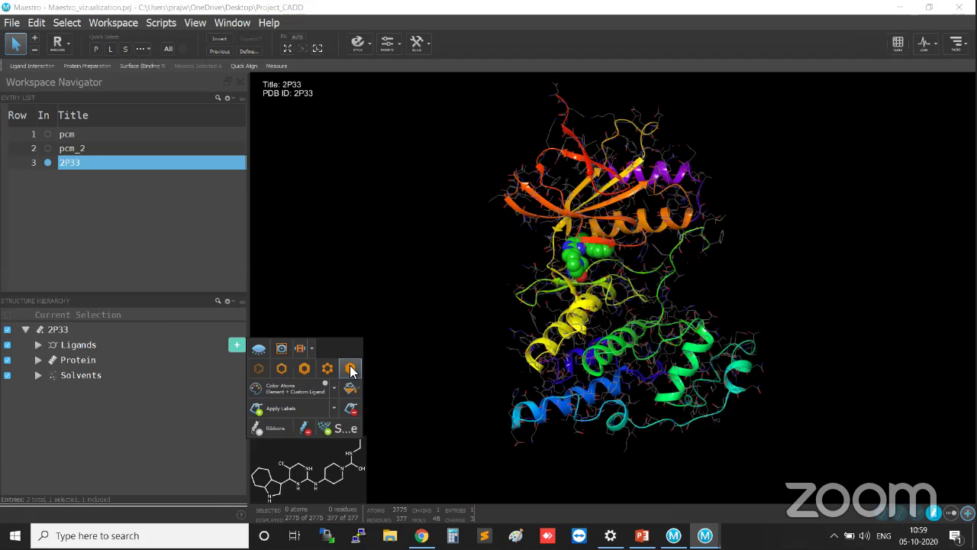
Step: Try the thick tube and thin tube styles on the ligand, and return it to the CPK representation
{"action": "left_click", "coordinate": [305, 369]}
{"action": "left_click", "coordinate": [277, 368]}
{"action": "left_click", "coordinate": [349, 369]}
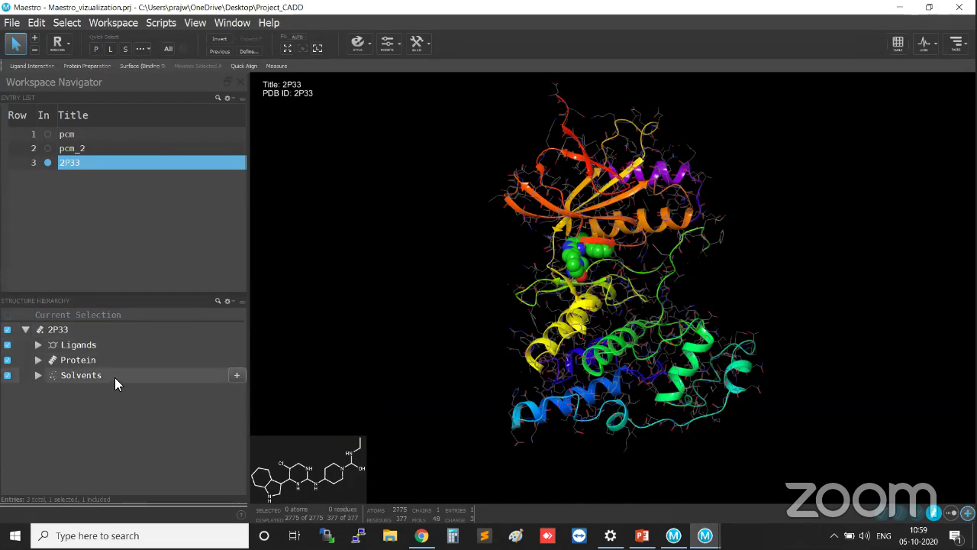
Step: Display the Solvents group of 2P33 in the space-filling CPK representation
{"action": "left_click", "coordinate": [236, 375]}
{"action": "left_click", "coordinate": [236, 375]}
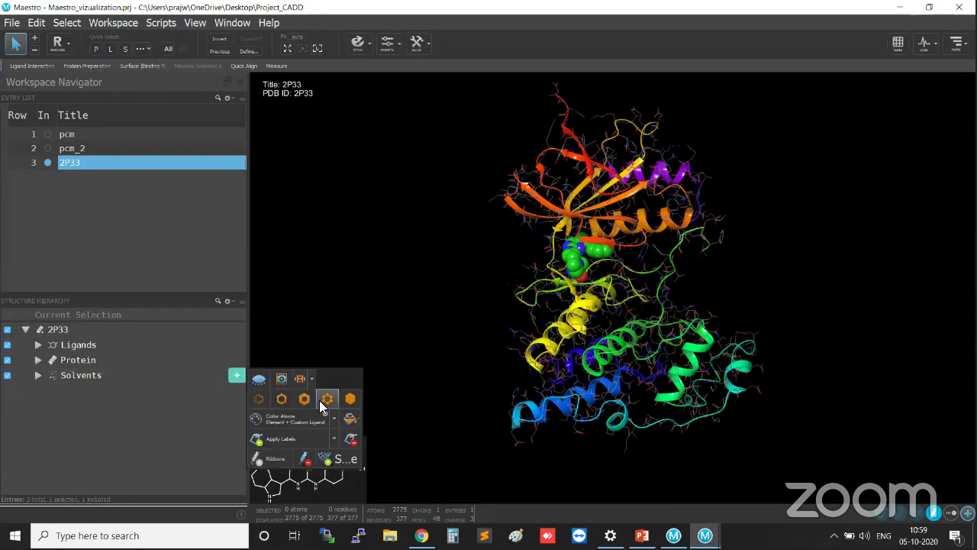
{"action": "left_click", "coordinate": [348, 400]}
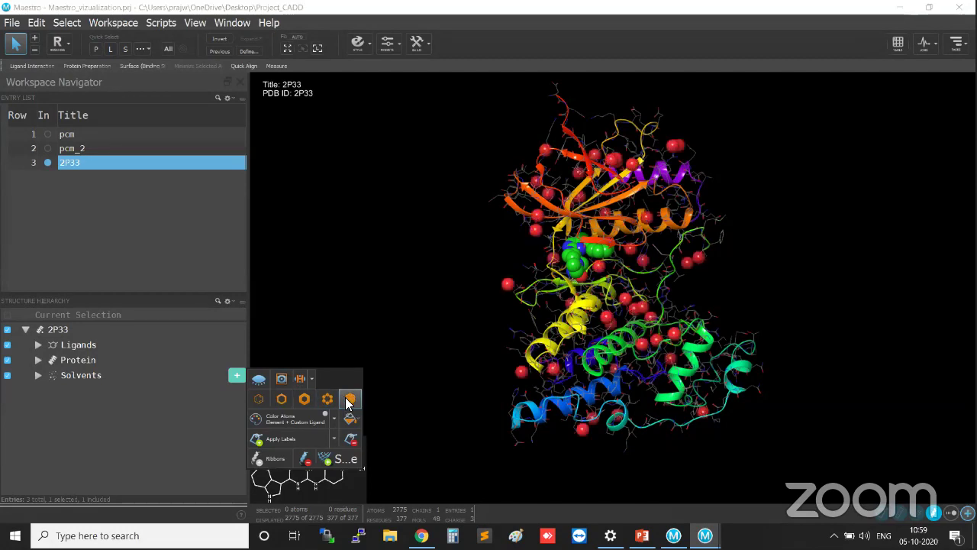
{"action": "left_click", "coordinate": [348, 401]}
{"action": "left_click", "coordinate": [349, 403]}
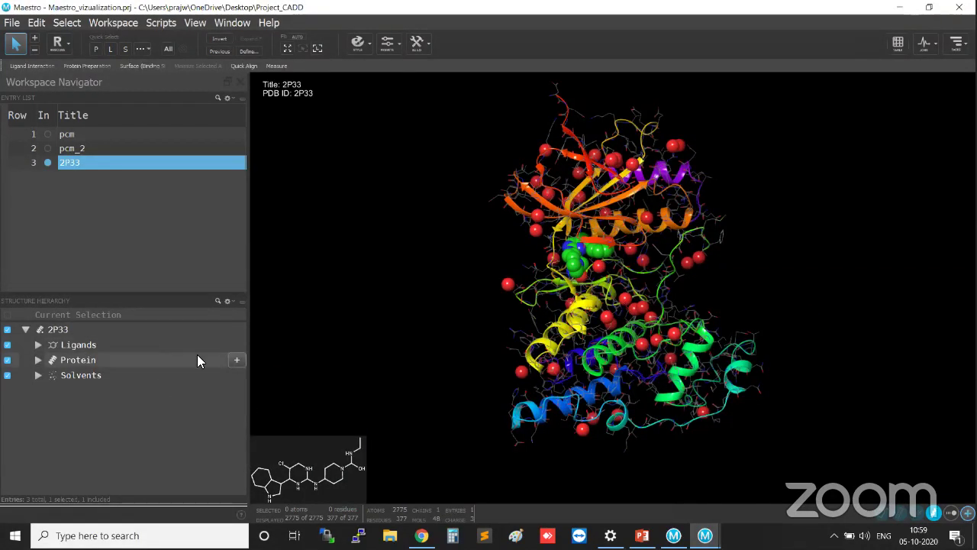
Step: Generate a molecular surface for the Protein group of 2P33
{"action": "left_click", "coordinate": [237, 361]}
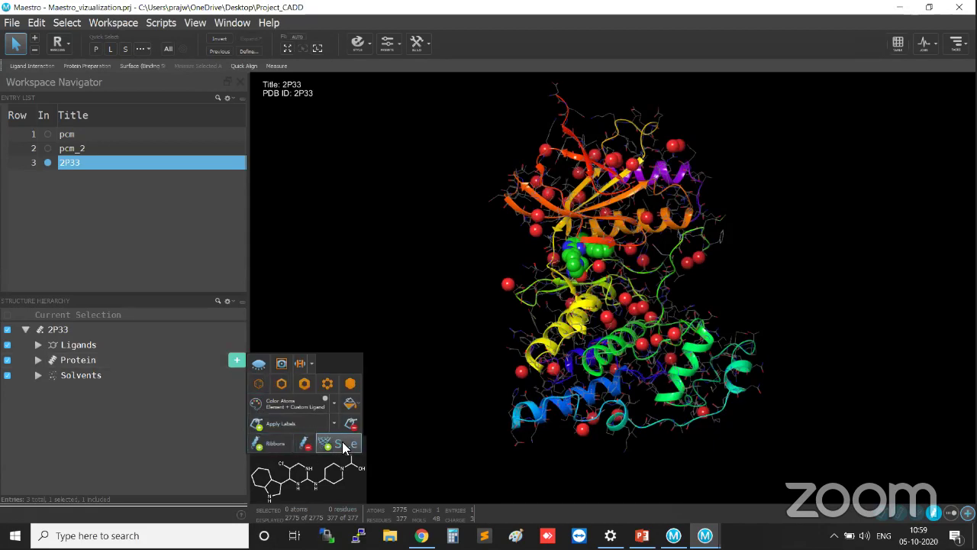
{"action": "left_click", "coordinate": [346, 445]}
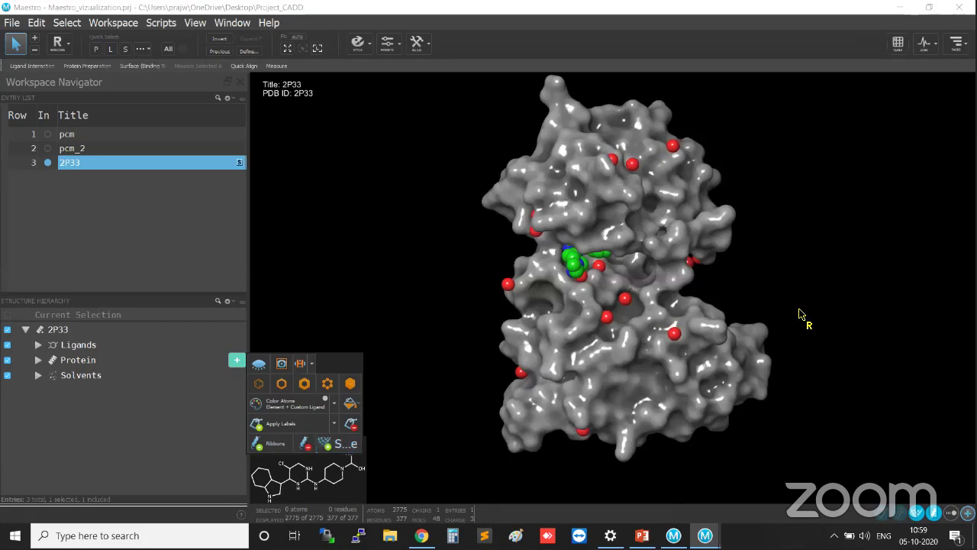
{"action": "middle_click_drag", "start_coordinate": [792, 286], "coordinate": [664, 300]}
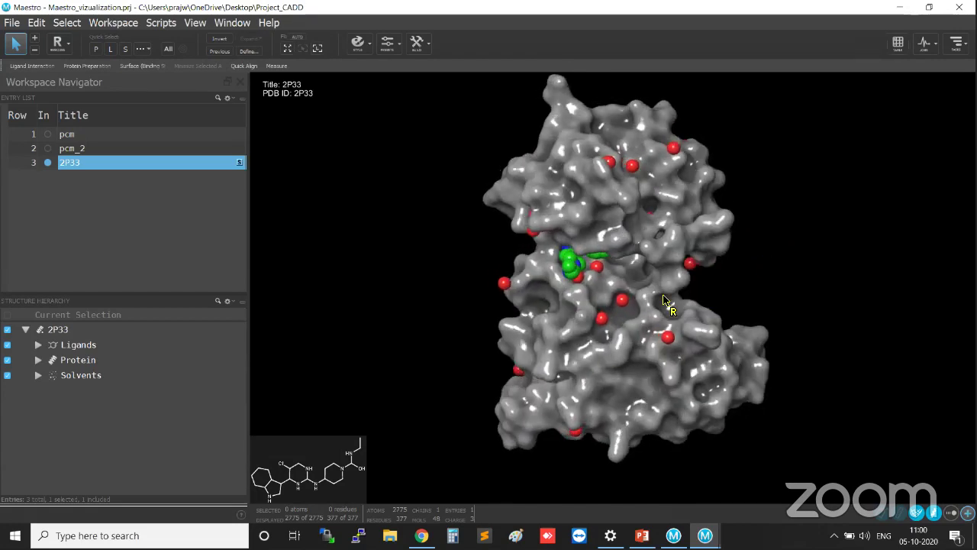
{"action": "middle_click_drag", "start_coordinate": [779, 295], "coordinate": [748, 234]}
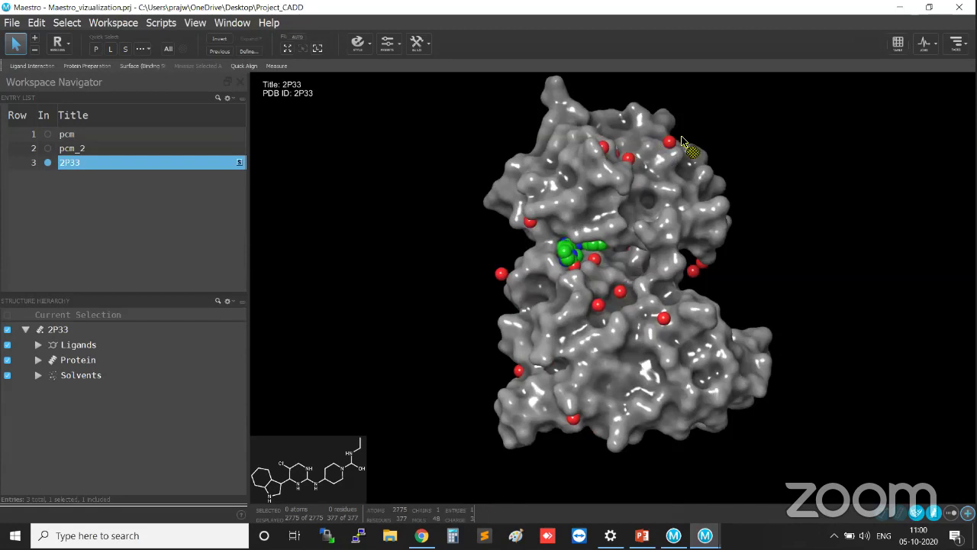
Step: Examine how the CPK ligand sits in the pocket of the protein surface, selecting the ligand and clearing that selection
{"action": "scroll", "coordinate": [741, 283], "scroll_direction": "up", "scroll_amount": 10}
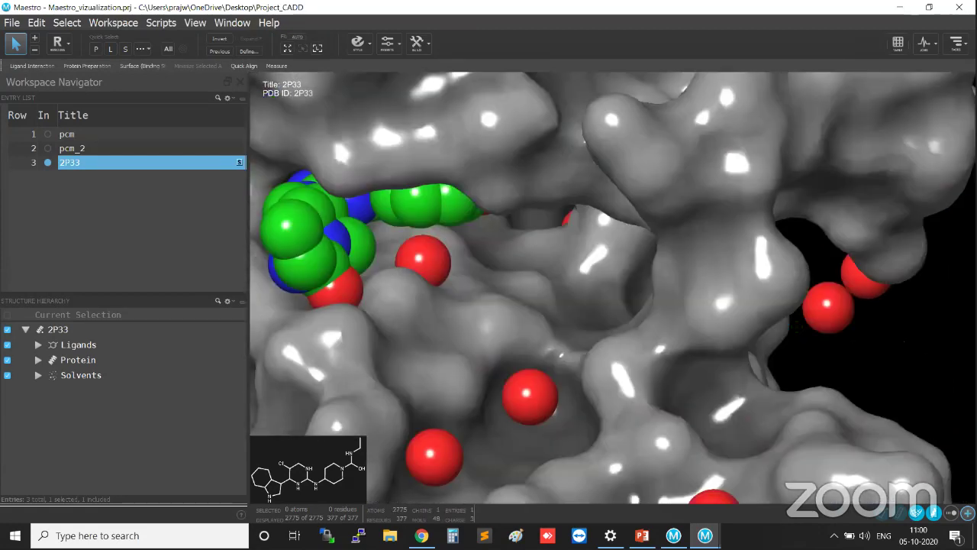
{"action": "right_click_drag", "start_coordinate": [550, 261], "coordinate": [773, 338]}
{"action": "middle_click_drag", "start_coordinate": [661, 308], "coordinate": [703, 309]}
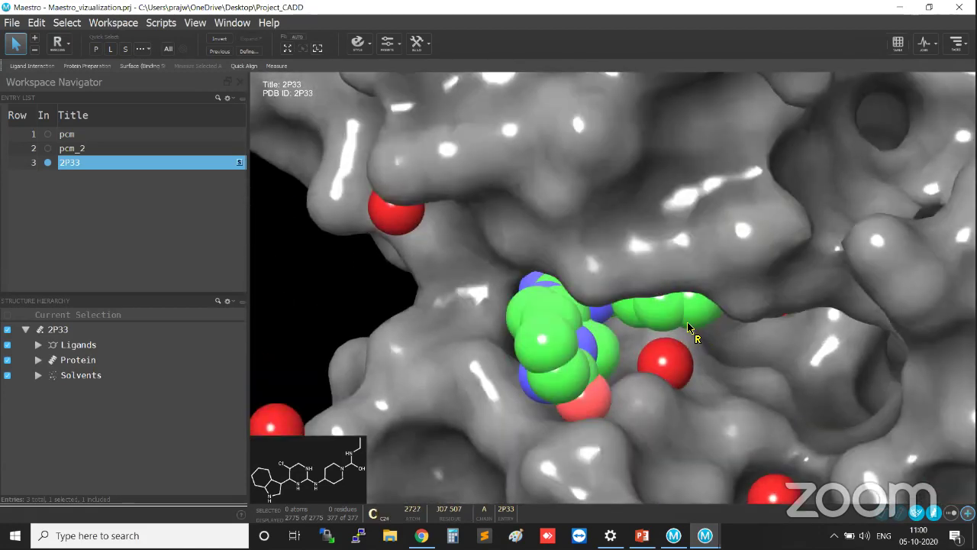
{"action": "left_click", "coordinate": [693, 309]}
{"action": "scroll", "coordinate": [442, 298], "scroll_direction": "up", "scroll_amount": 3}
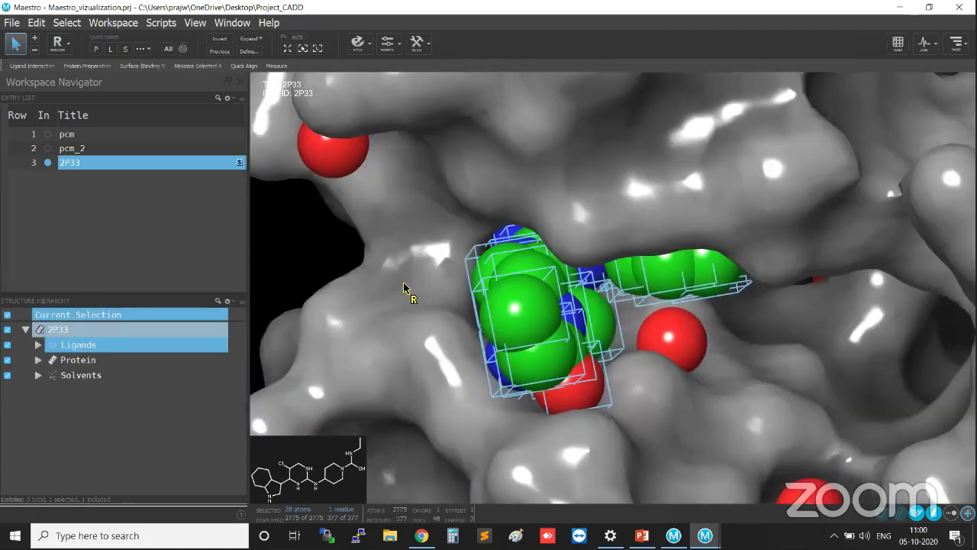
{"action": "left_click", "coordinate": [298, 239]}
{"action": "middle_click_drag", "start_coordinate": [674, 334], "coordinate": [702, 301]}
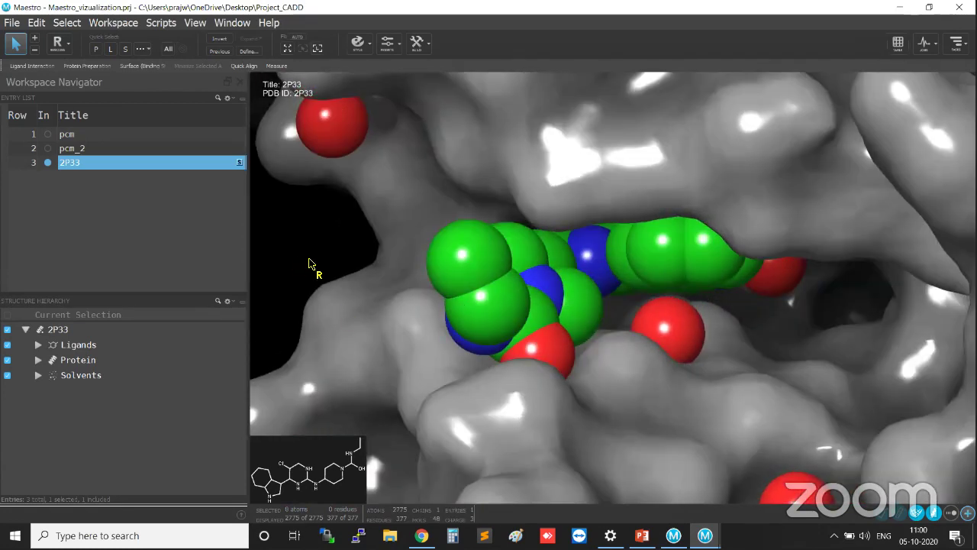
{"action": "scroll", "coordinate": [311, 271], "scroll_direction": "down", "scroll_amount": 5}
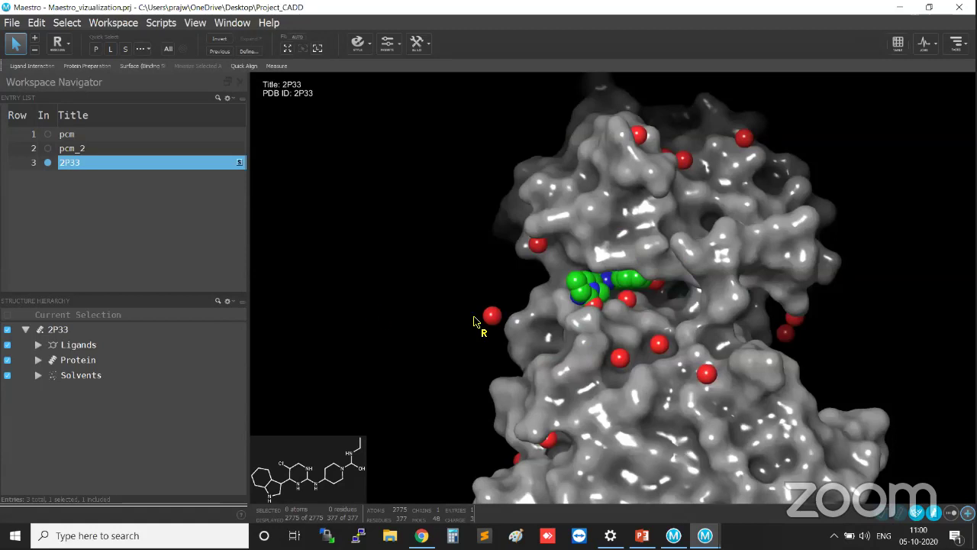
{"action": "right_click_drag", "start_coordinate": [898, 362], "coordinate": [857, 291]}
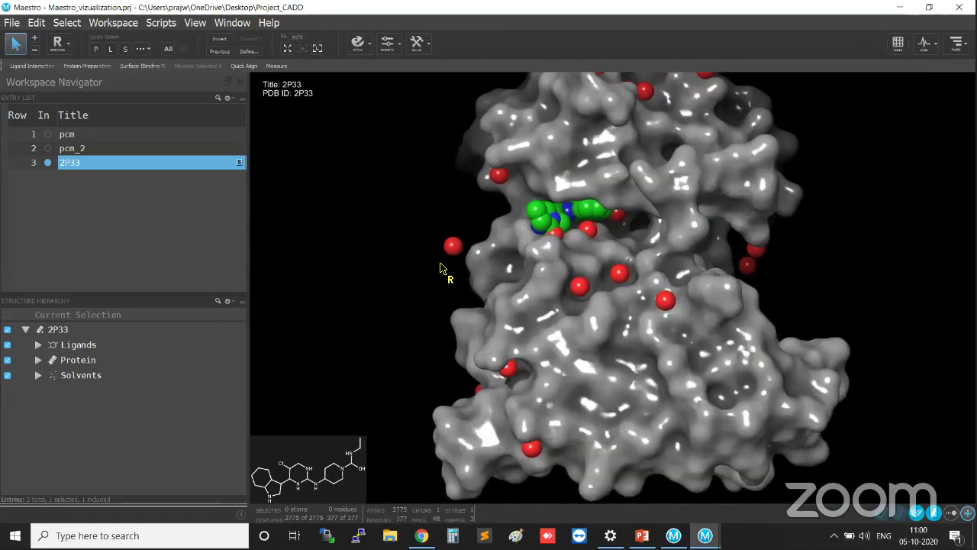
Step: Hide the molecular surface of entry 2P33, trying its QuickMolecularSurface display option
{"action": "left_click", "coordinate": [240, 164]}
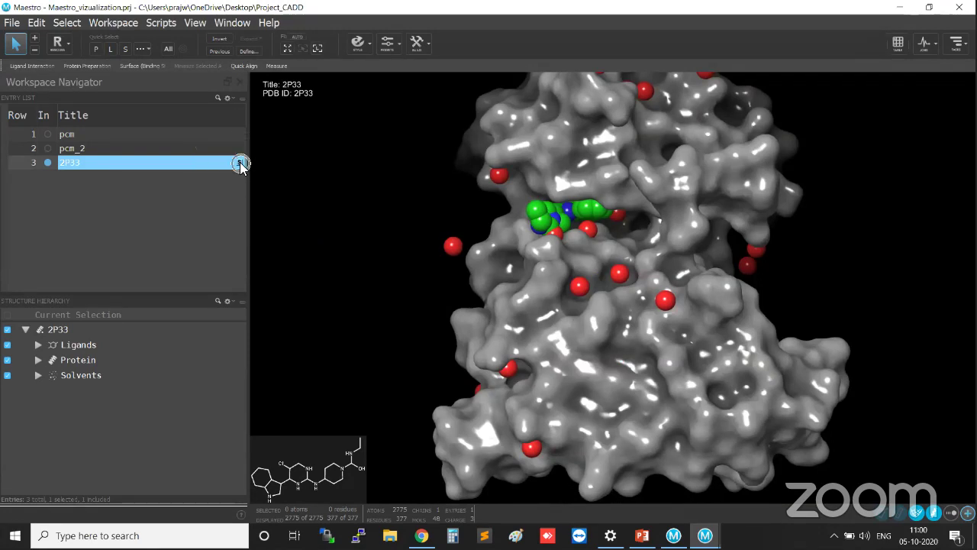
{"action": "left_click", "coordinate": [240, 163]}
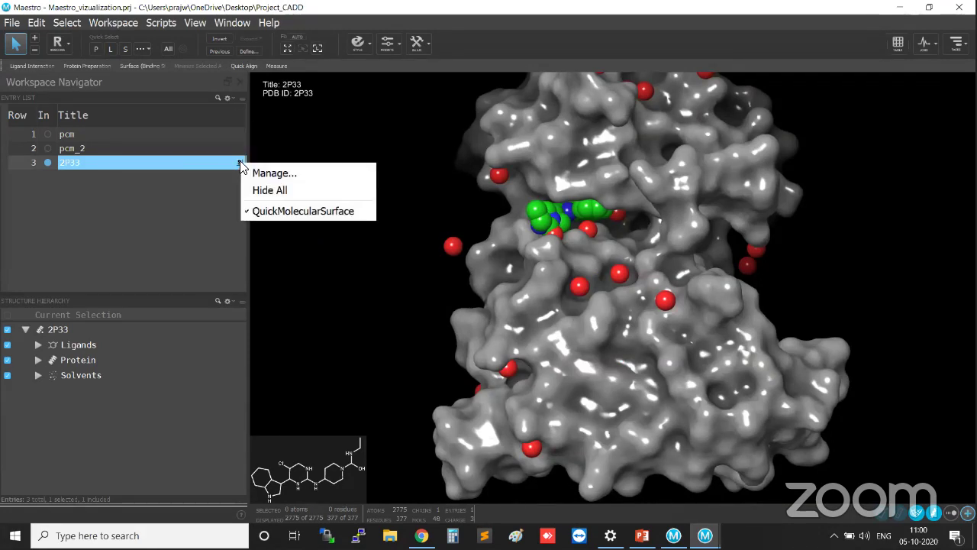
{"action": "left_click", "coordinate": [264, 195]}
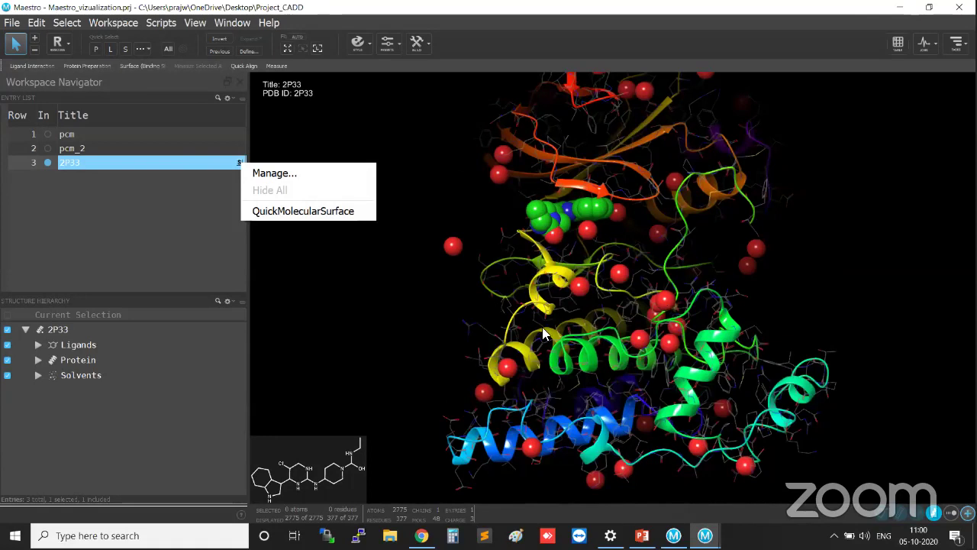
{"action": "left_click", "coordinate": [283, 211]}
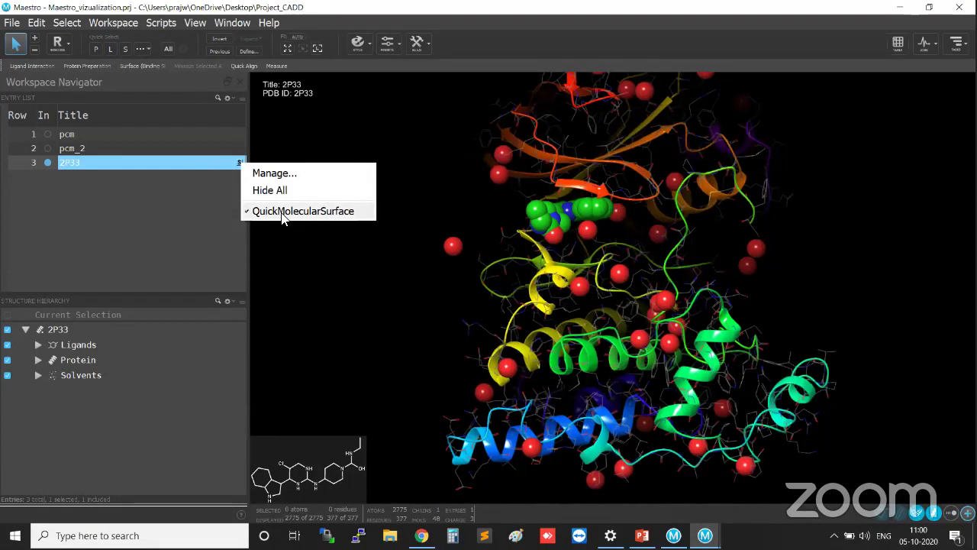
{"action": "left_click", "coordinate": [318, 287]}
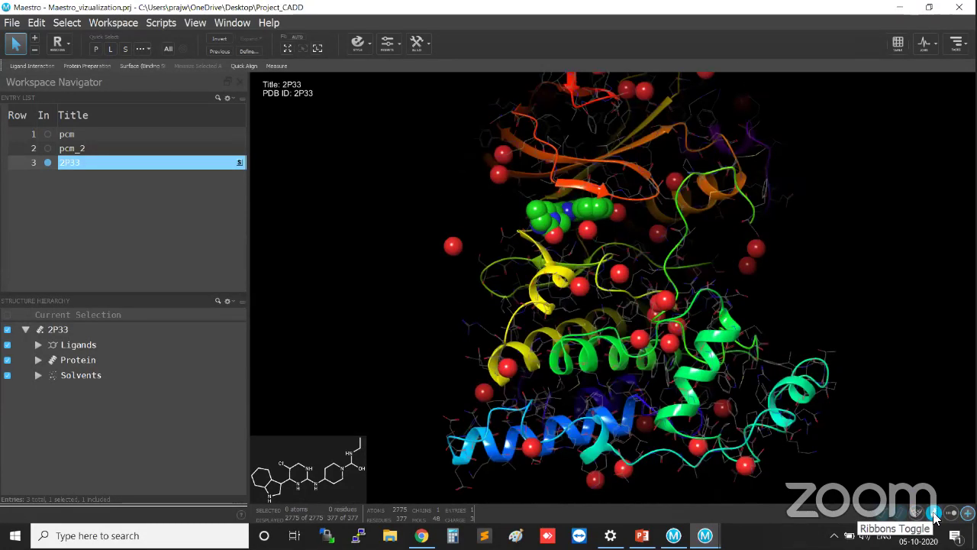
Step: Toggle the protein ribbons off and on several times, leaving them displayed
{"action": "left_click", "coordinate": [935, 513]}
{"action": "left_click", "coordinate": [935, 514]}
{"action": "left_click", "coordinate": [935, 513]}
{"action": "left_click", "coordinate": [935, 514]}
{"action": "left_click", "coordinate": [935, 514]}
{"action": "left_click", "coordinate": [935, 513]}
{"action": "left_click", "coordinate": [935, 514]}
{"action": "left_click", "coordinate": [935, 514]}
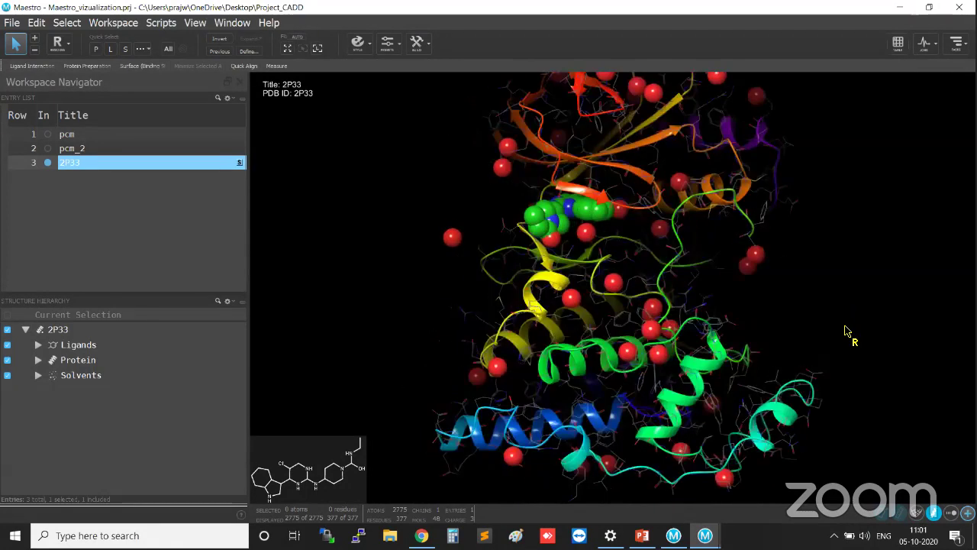
Step: Review the picking levels, select three protein residues together at the Residues level, and clear the selection
{"action": "scroll", "coordinate": [771, 343], "scroll_direction": "down", "scroll_amount": 5}
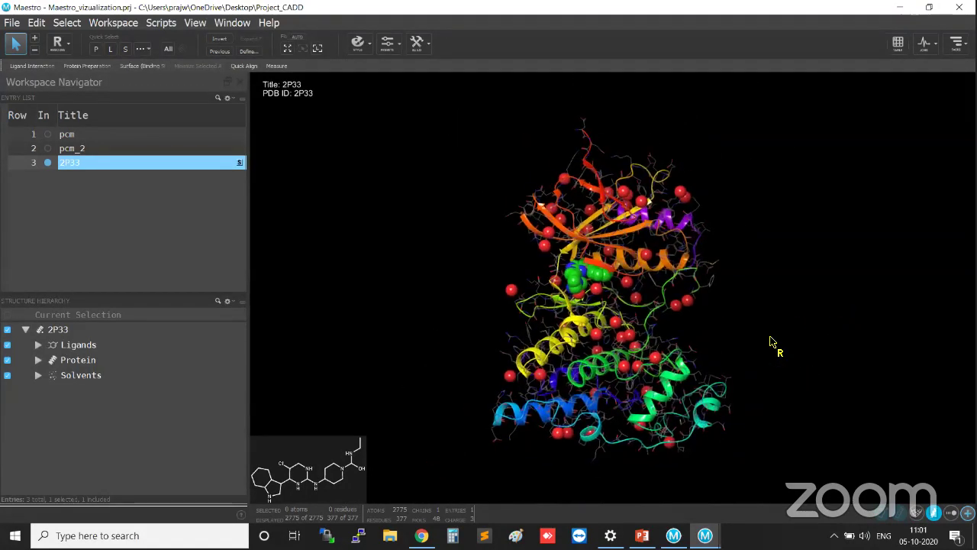
{"action": "scroll", "coordinate": [881, 319], "scroll_direction": "up", "scroll_amount": 6}
{"action": "scroll", "coordinate": [882, 319], "scroll_direction": "down", "scroll_amount": 4}
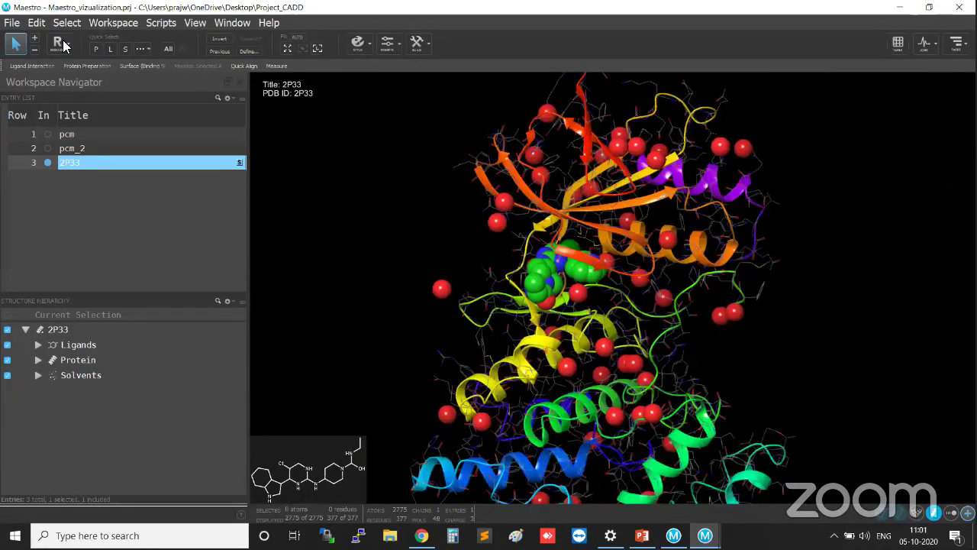
{"action": "left_click", "coordinate": [67, 44]}
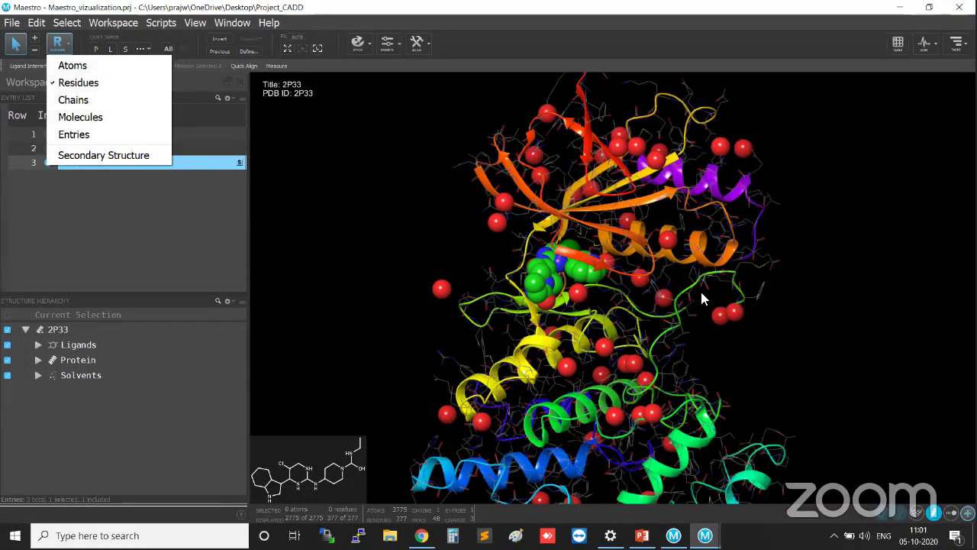
{"action": "left_click", "coordinate": [824, 317]}
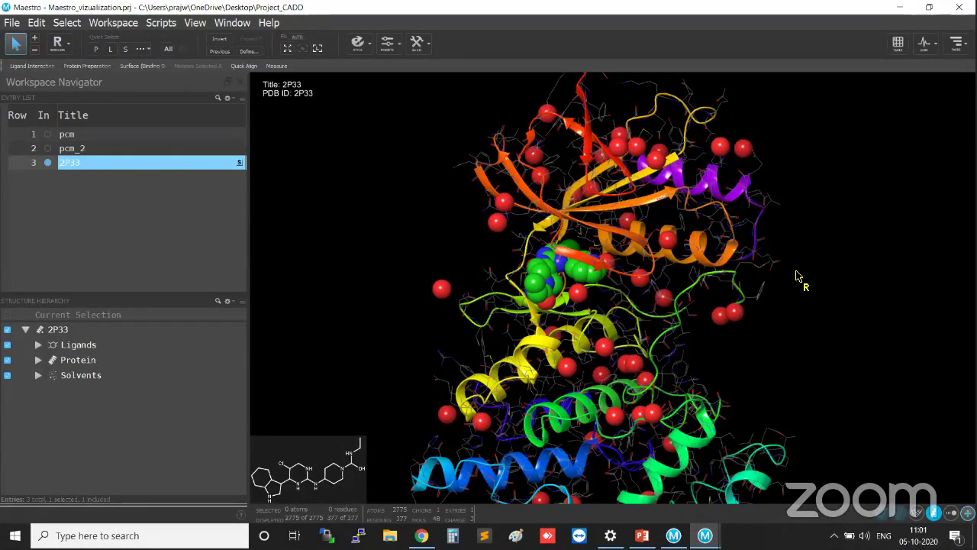
{"action": "left_click", "coordinate": [772, 266]}
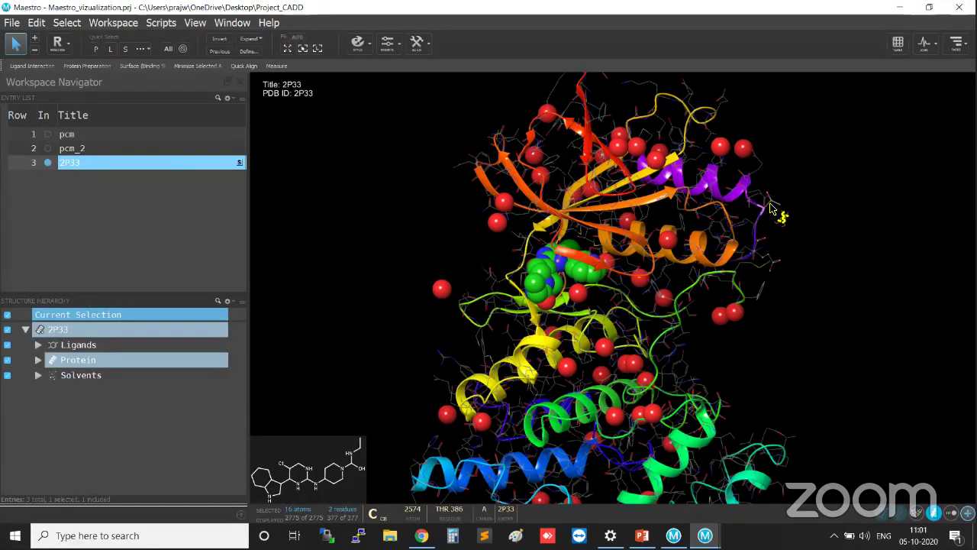
{"action": "left_click", "coordinate": [760, 172], "text": "shift"}
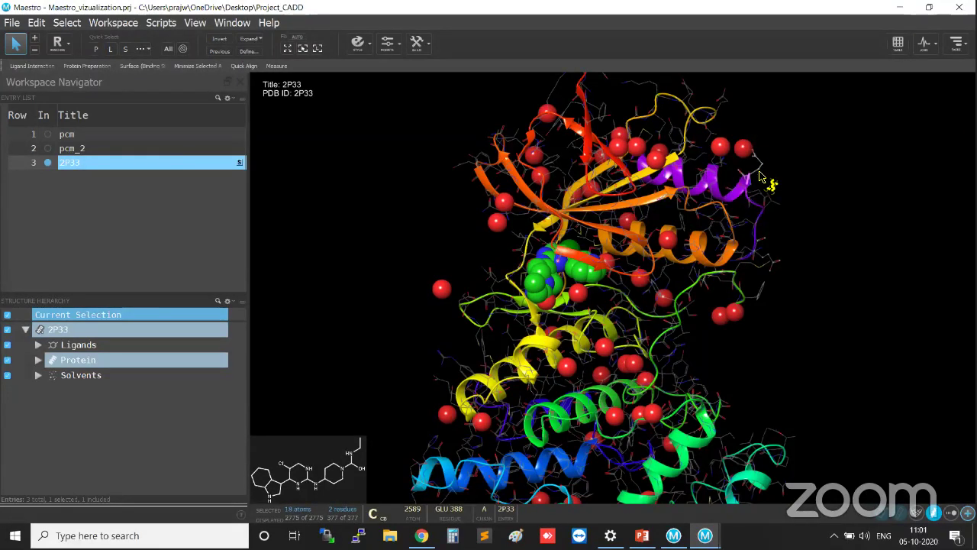
{"action": "left_click", "coordinate": [771, 196], "text": "shift"}
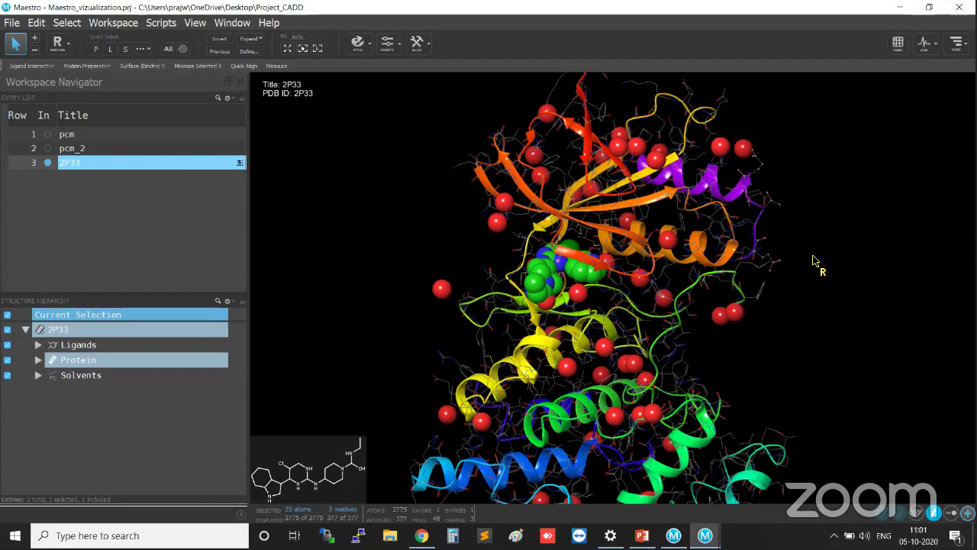
{"action": "left_click", "coordinate": [815, 264]}
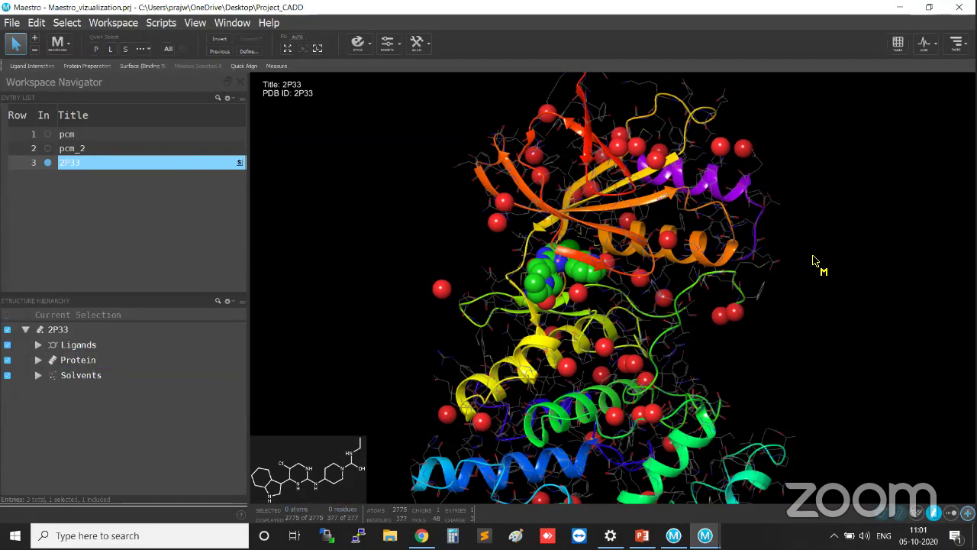
Step: Try picking from the protein at the Molecules level and the Chains level, clearing the selection after each
{"action": "left_click", "coordinate": [773, 273]}
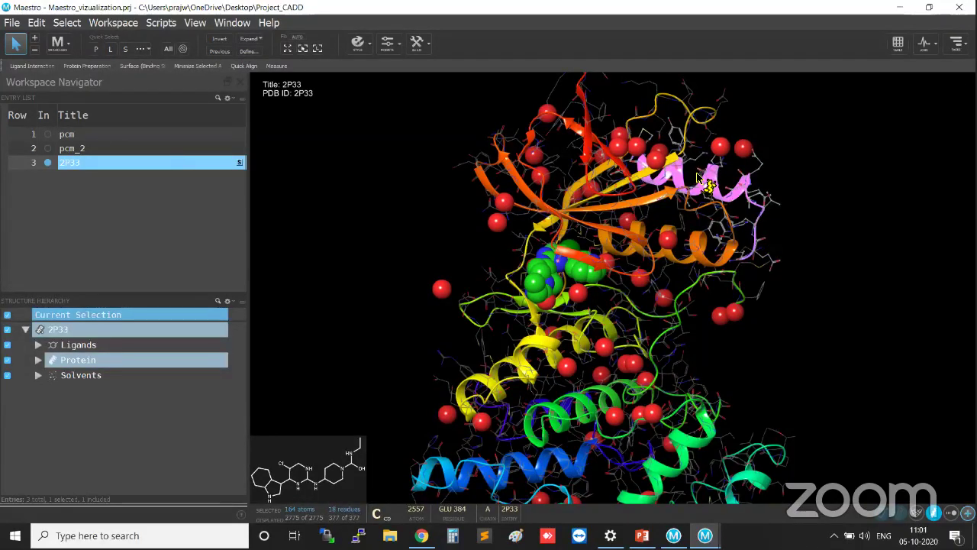
{"action": "left_click", "coordinate": [818, 300]}
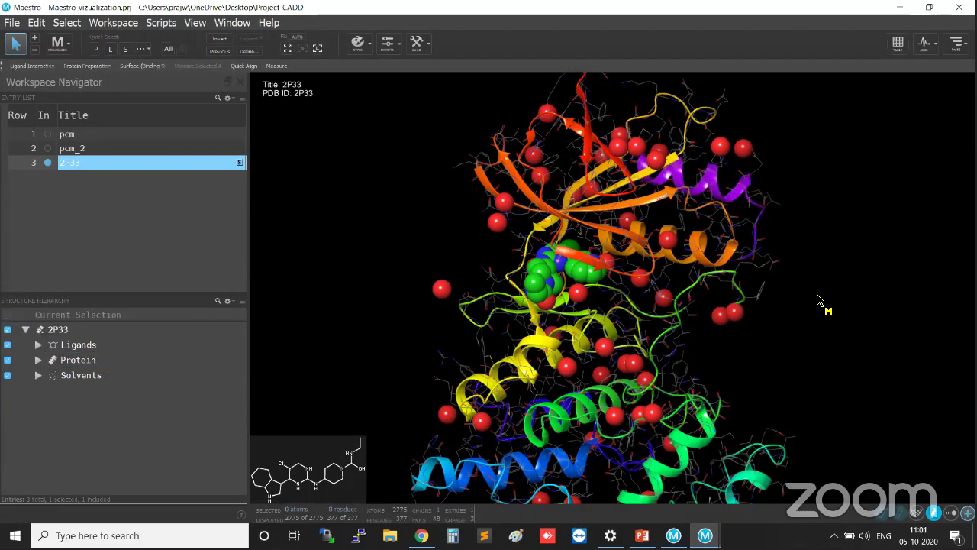
{"action": "left_click", "coordinate": [773, 262]}
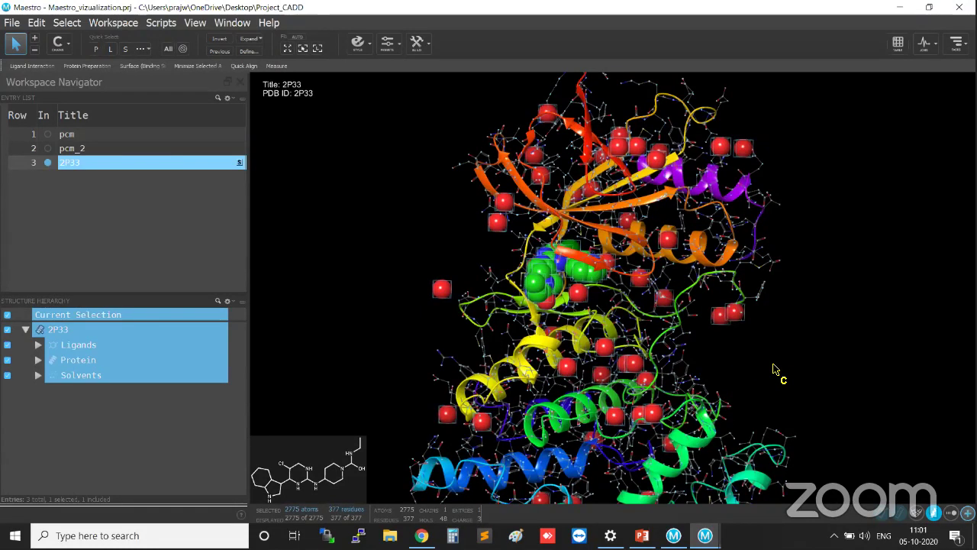
{"action": "left_click", "coordinate": [322, 351]}
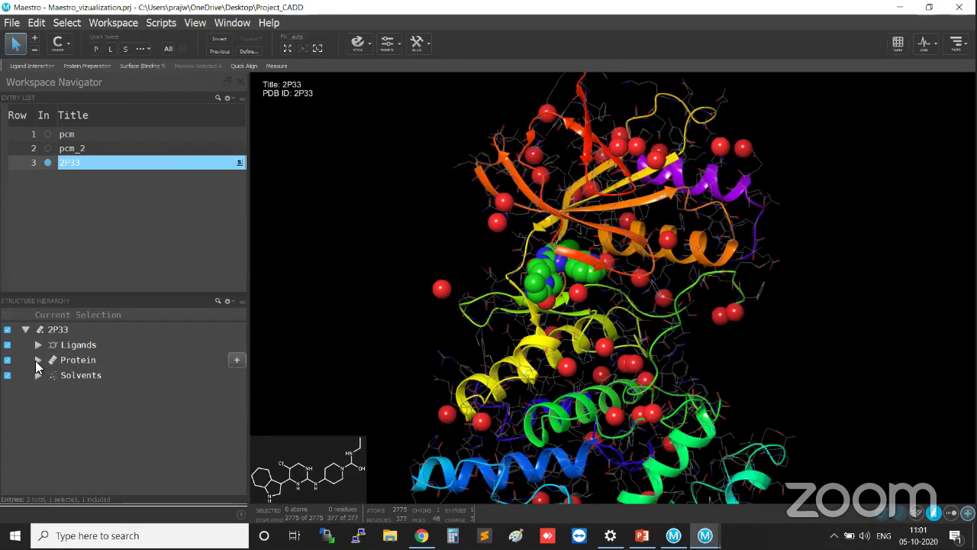
Step: Enlarge the Structure Hierarchy area and expand Protein and Chain A of 2P33 to list the residues
{"action": "left_click", "coordinate": [38, 365]}
{"action": "left_click_drag", "start_coordinate": [102, 294], "coordinate": [101, 239]}
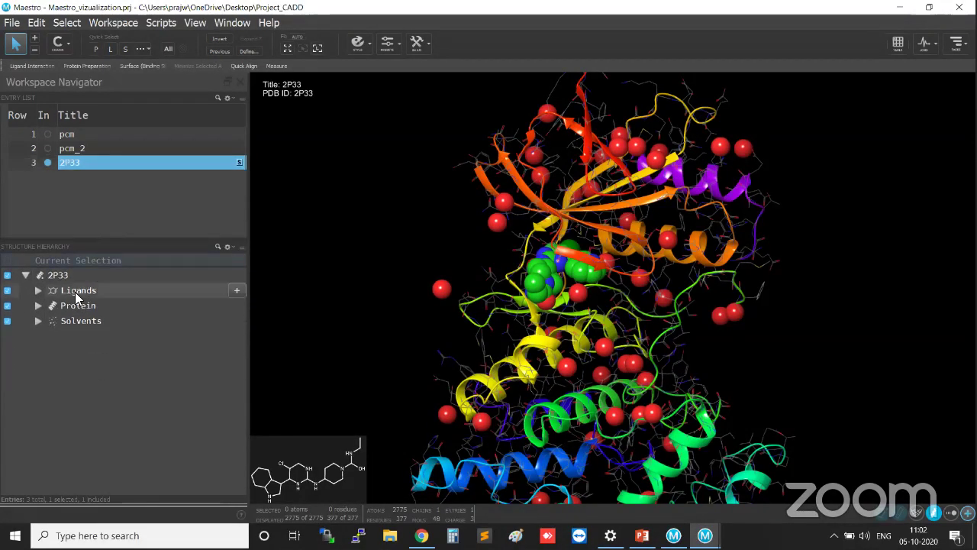
{"action": "left_click", "coordinate": [38, 305]}
{"action": "left_click", "coordinate": [50, 321]}
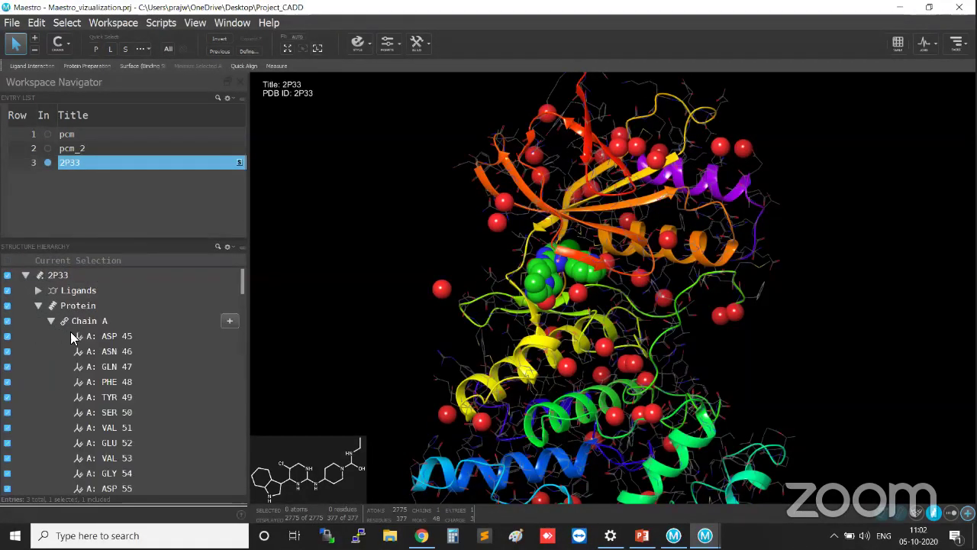
Step: Select several individual residues of Chain A one after another in the hierarchy, including GLY 54 and ASP 45
{"action": "left_click", "coordinate": [139, 406]}
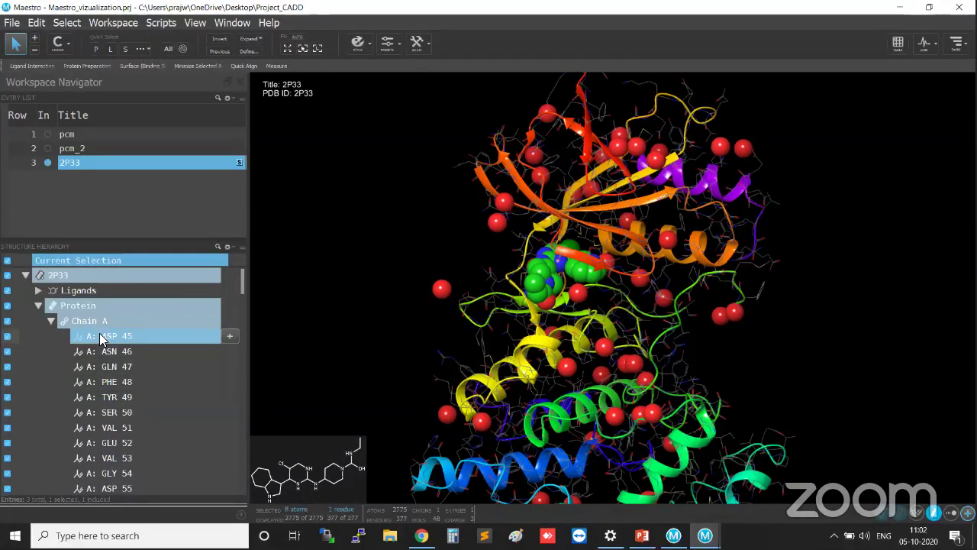
{"action": "left_click", "coordinate": [128, 381]}
{"action": "left_click", "coordinate": [135, 407]}
{"action": "left_click", "coordinate": [138, 437]}
{"action": "left_click", "coordinate": [138, 471]}
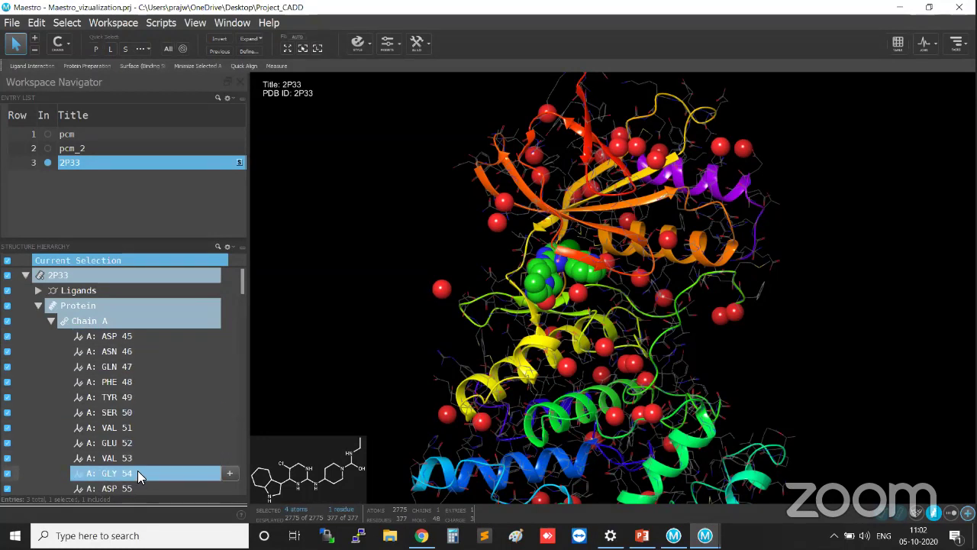
{"action": "left_click", "coordinate": [145, 340]}
Step: Collapse Chain A, Protein and the 2P33 entry in the hierarchy, and clear the residue selection
{"action": "left_click", "coordinate": [52, 320]}
{"action": "left_click", "coordinate": [39, 305]}
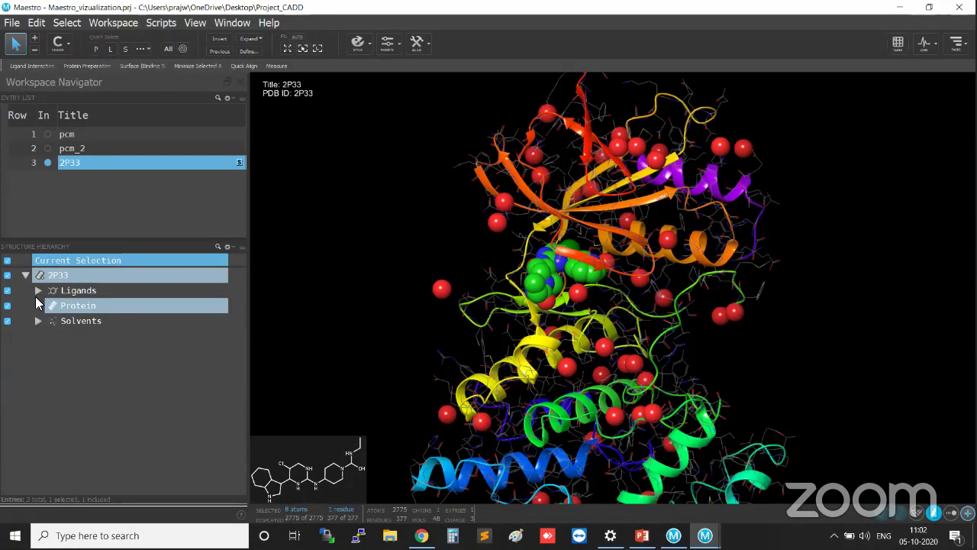
{"action": "left_click", "coordinate": [25, 274]}
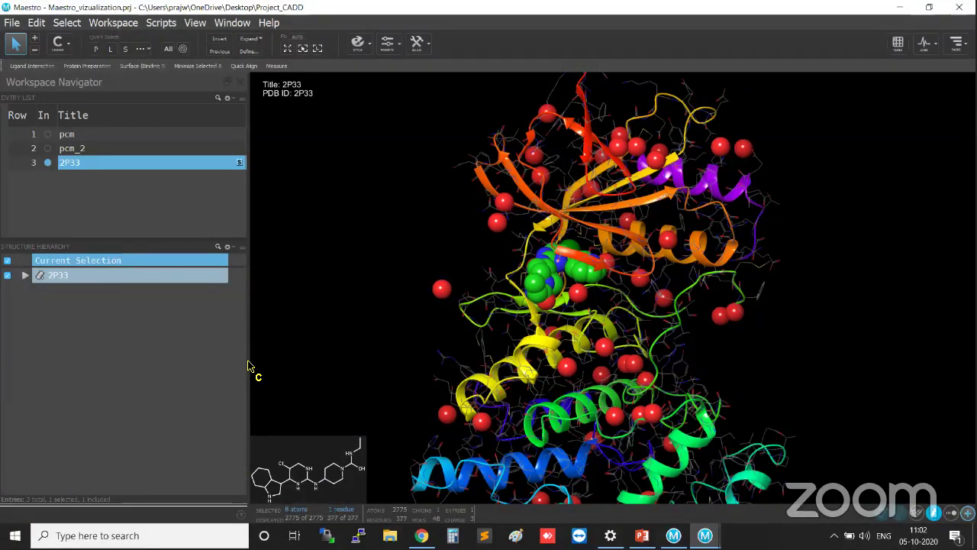
{"action": "left_click", "coordinate": [809, 380]}
{"action": "middle_click_drag", "start_coordinate": [809, 380], "coordinate": [767, 386]}
{"action": "middle_click_drag", "start_coordinate": [754, 269], "coordinate": [885, 462]}
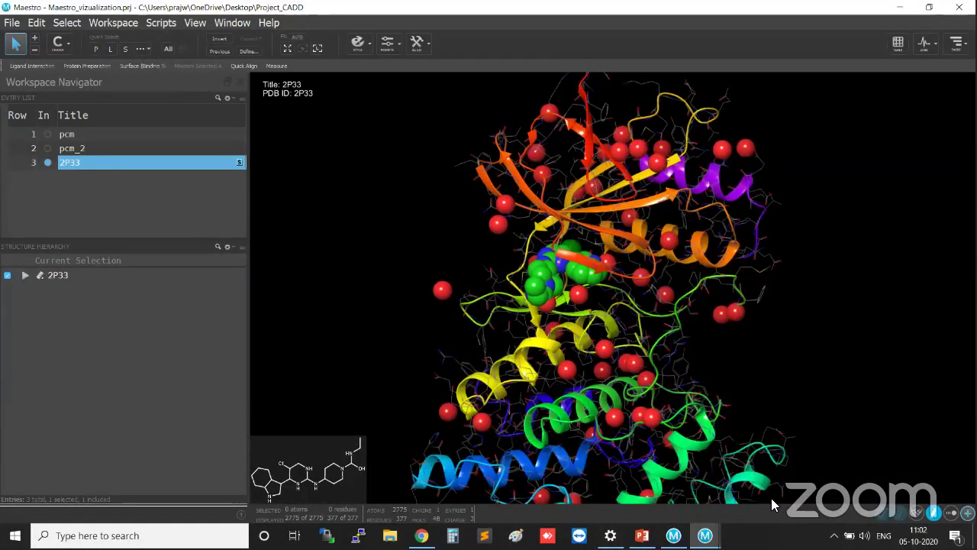
Step: Turn on the Sequence Viewer for 2P33 and enlarge its area to fit all lines of the chain A sequence
{"action": "right_click_drag", "start_coordinate": [552, 523], "coordinate": [791, 488]}
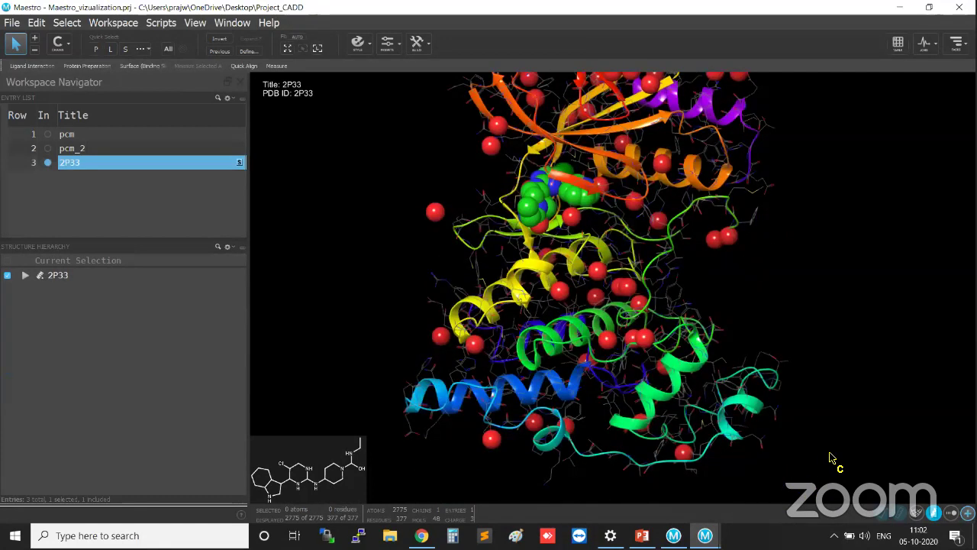
{"action": "right_click_drag", "start_coordinate": [908, 488], "coordinate": [934, 484]}
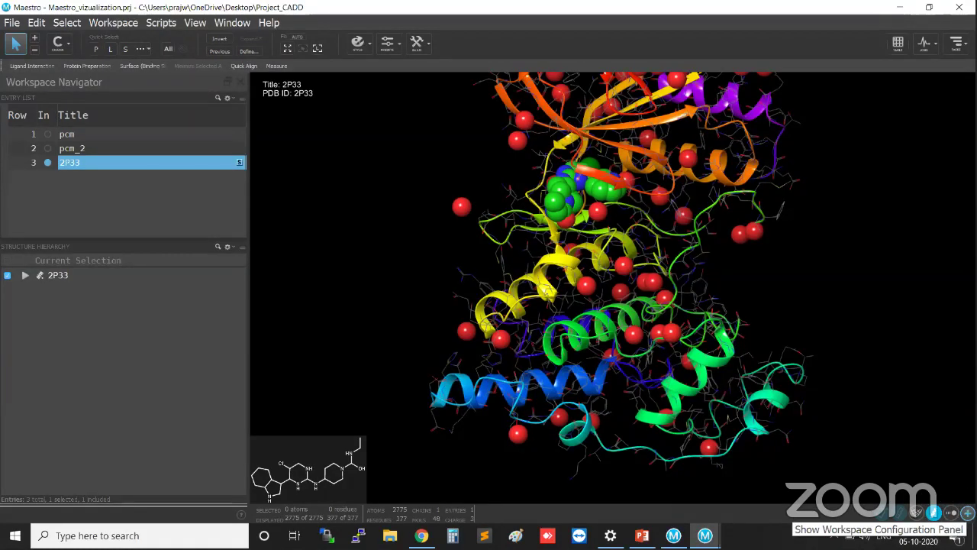
{"action": "left_click", "coordinate": [934, 512]}
{"action": "left_click", "coordinate": [887, 433]}
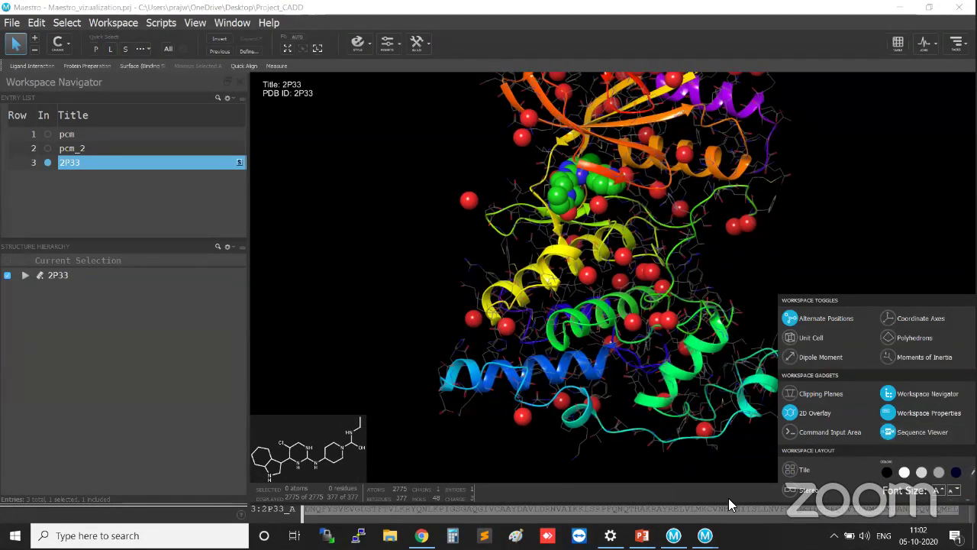
{"action": "left_click", "coordinate": [729, 477]}
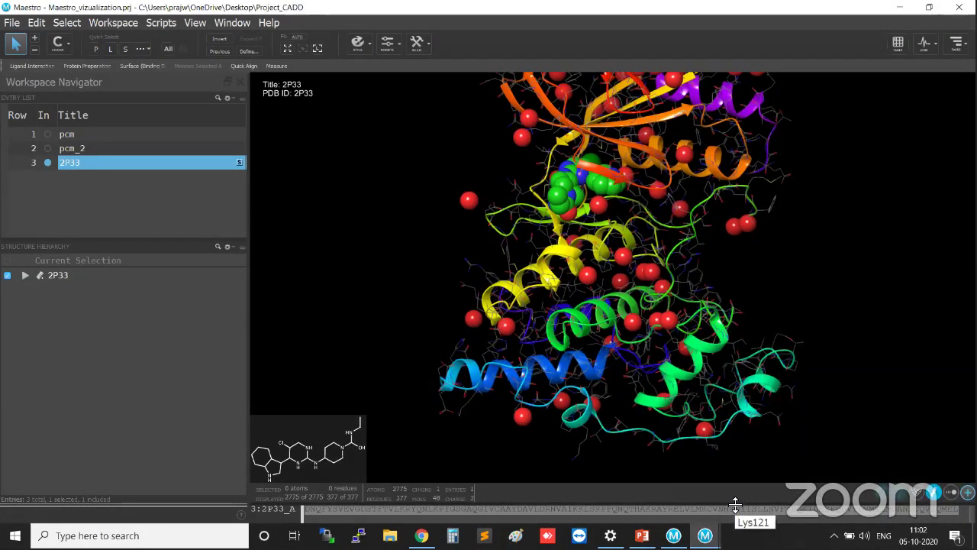
{"action": "left_click_drag", "start_coordinate": [731, 503], "coordinate": [719, 431]}
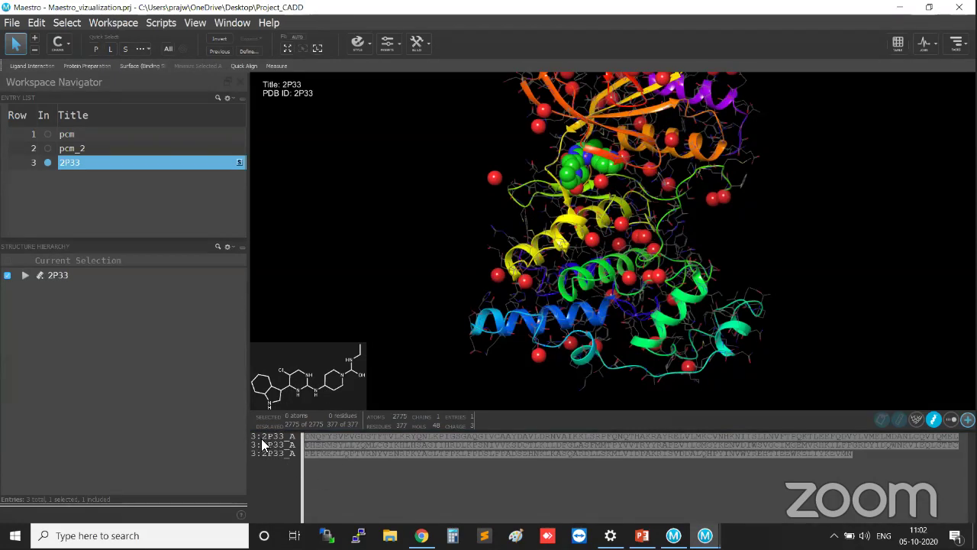
Step: Select a single asparagine residue in the first line of the 2P33 sequence and fit the workspace view to it
{"action": "key", "text": "ctrl"}
{"action": "key", "text": "ctrl"}
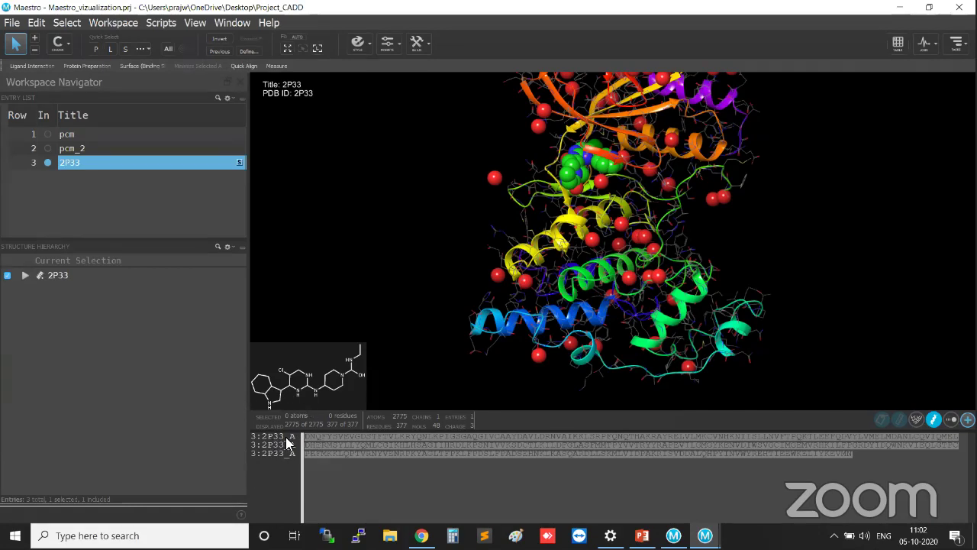
{"action": "left_click", "coordinate": [341, 435]}
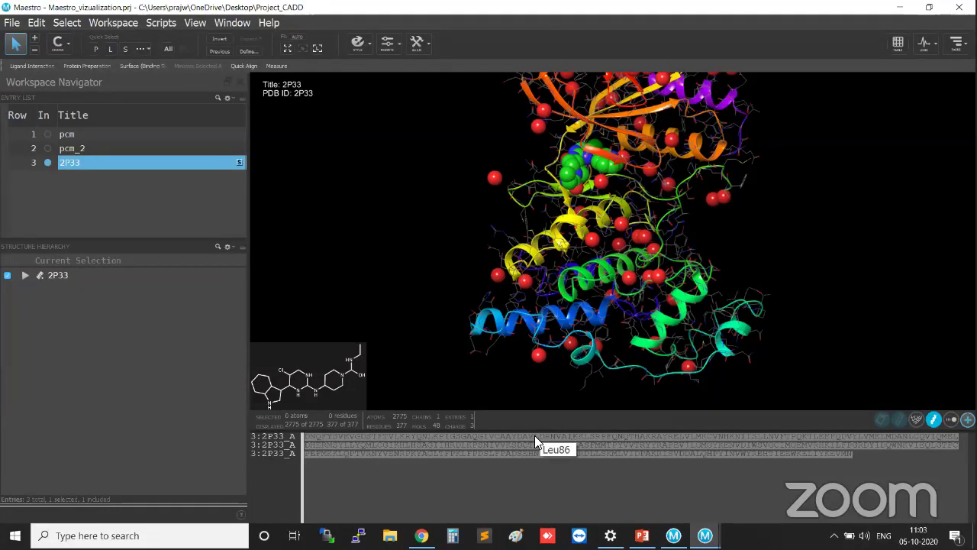
{"action": "left_click", "coordinate": [424, 439]}
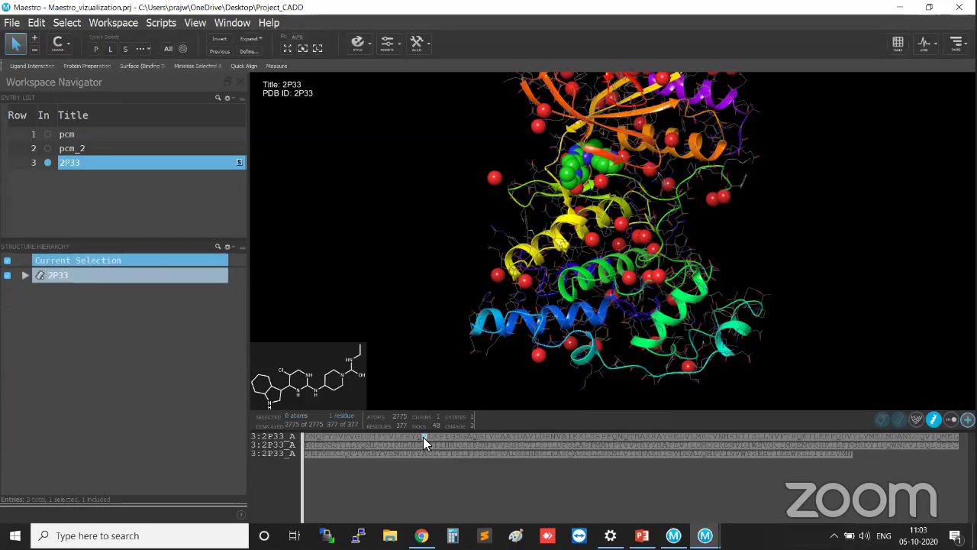
{"action": "left_click", "coordinate": [423, 437]}
{"action": "left_click", "coordinate": [424, 438]}
{"action": "left_click", "coordinate": [304, 48]}
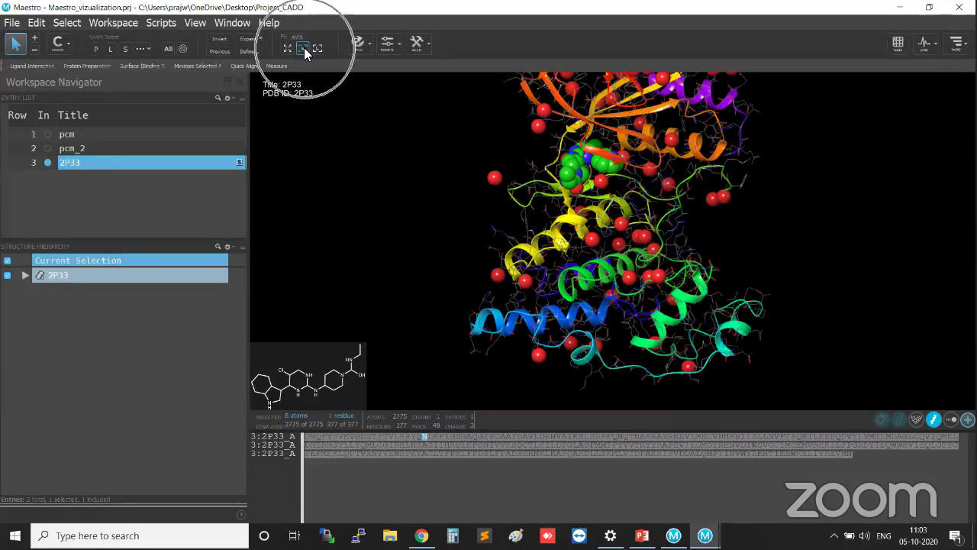
{"action": "left_click", "coordinate": [304, 47]}
{"action": "scroll", "coordinate": [562, 248], "scroll_direction": "up", "scroll_amount": 10}
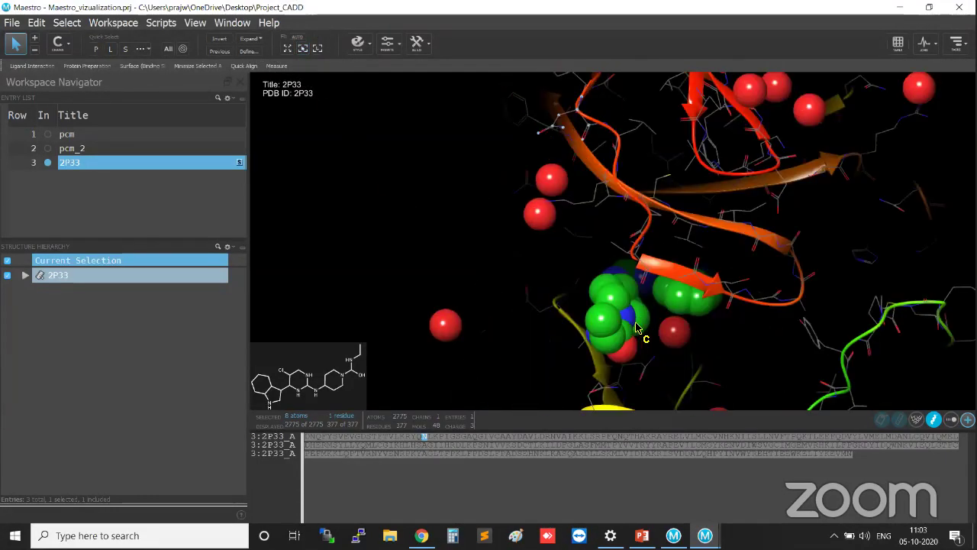
Step: Clear the selection, set picking to the Residues level and pick the asparagine residue directly in the workspace
{"action": "left_click", "coordinate": [359, 255]}
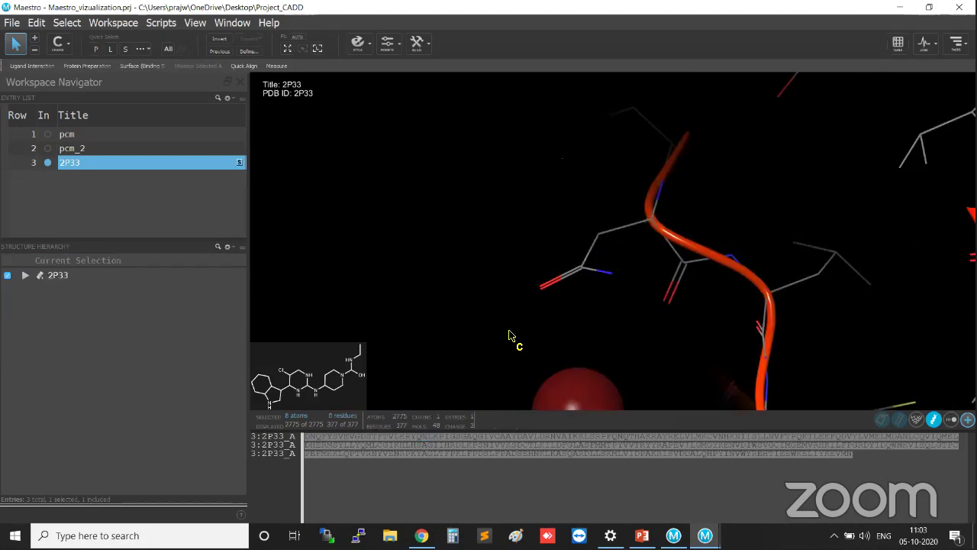
{"action": "double_click", "coordinate": [603, 232]}
{"action": "left_click", "coordinate": [492, 278]}
{"action": "left_click", "coordinate": [601, 239]}
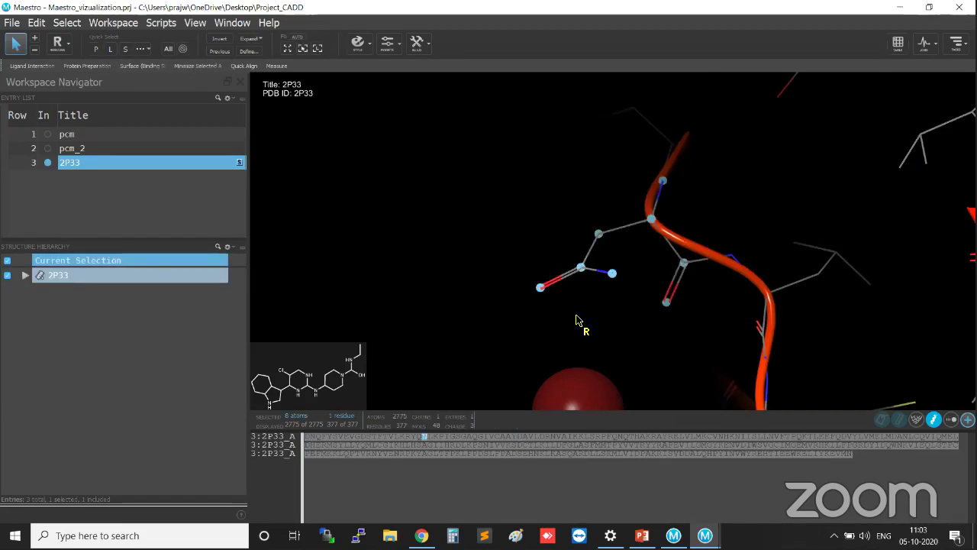
Step: Select successive residues after the asparagine one by one in the sequence, including Ala74, up to Cys79, viewing each close up
{"action": "left_click", "coordinate": [422, 437]}
{"action": "key", "text": "Right"}
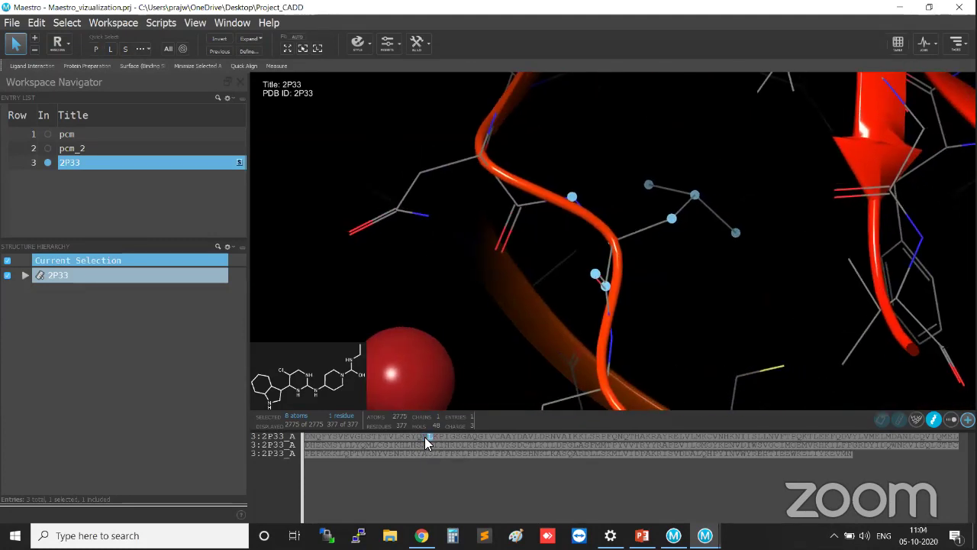
{"action": "left_click", "coordinate": [435, 438]}
{"action": "left_click", "coordinate": [439, 439]}
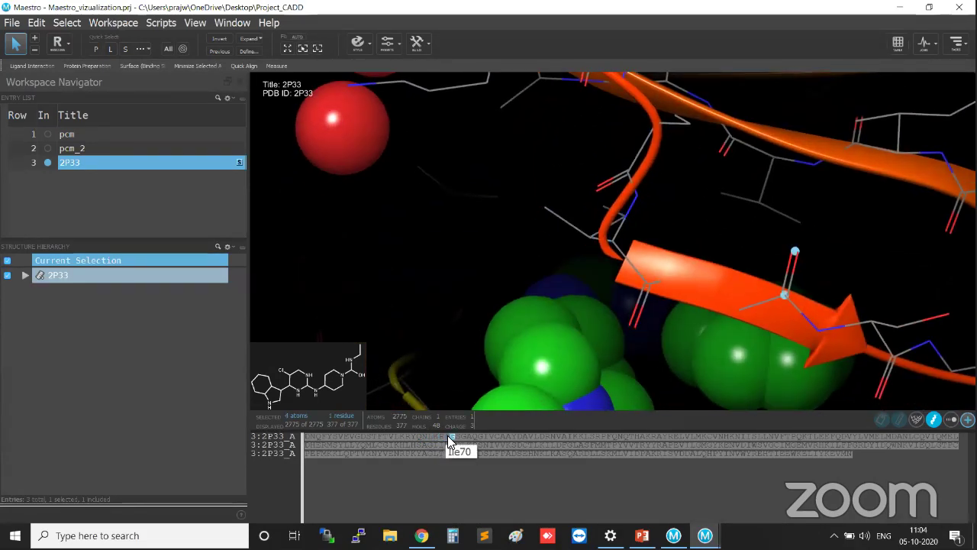
{"action": "left_click", "coordinate": [452, 437]}
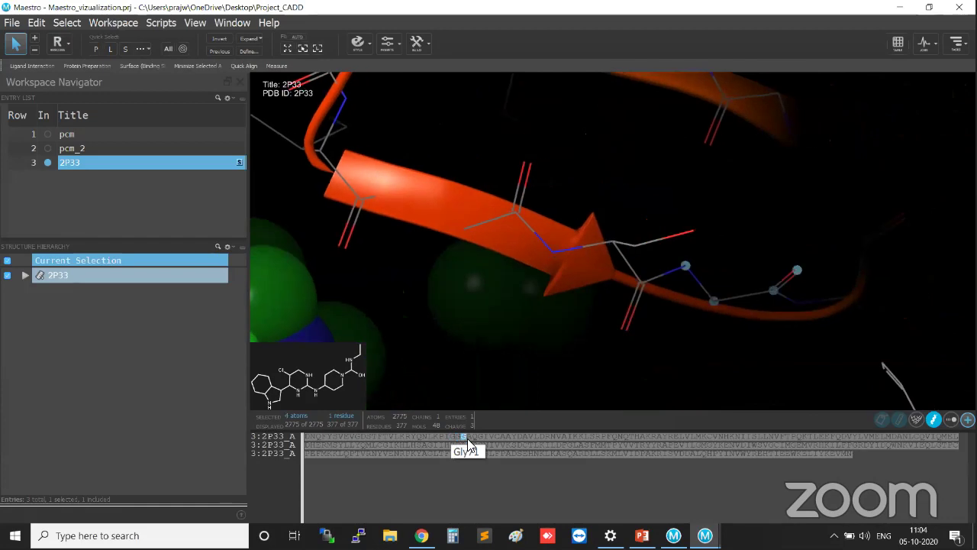
{"action": "left_click", "coordinate": [467, 438]}
{"action": "left_click", "coordinate": [471, 437]}
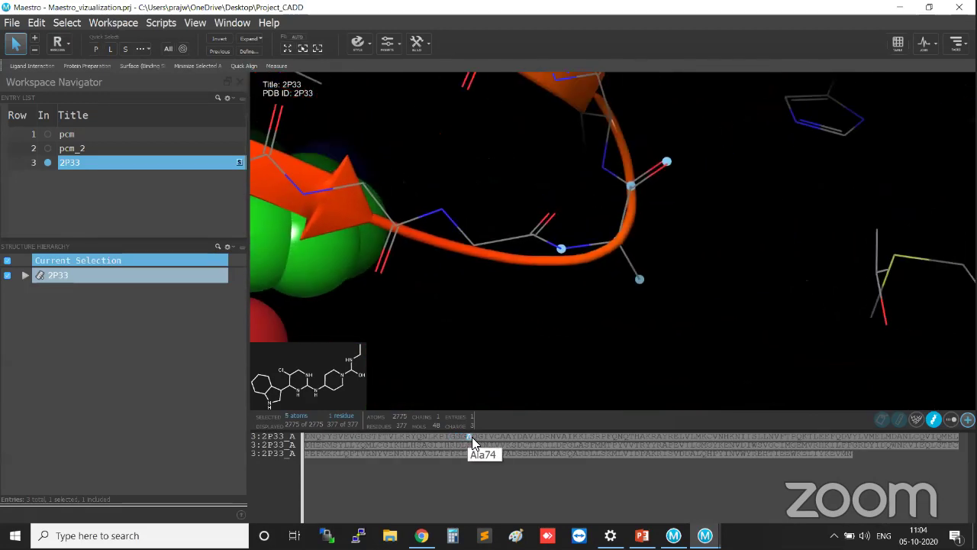
{"action": "left_click", "coordinate": [474, 438]}
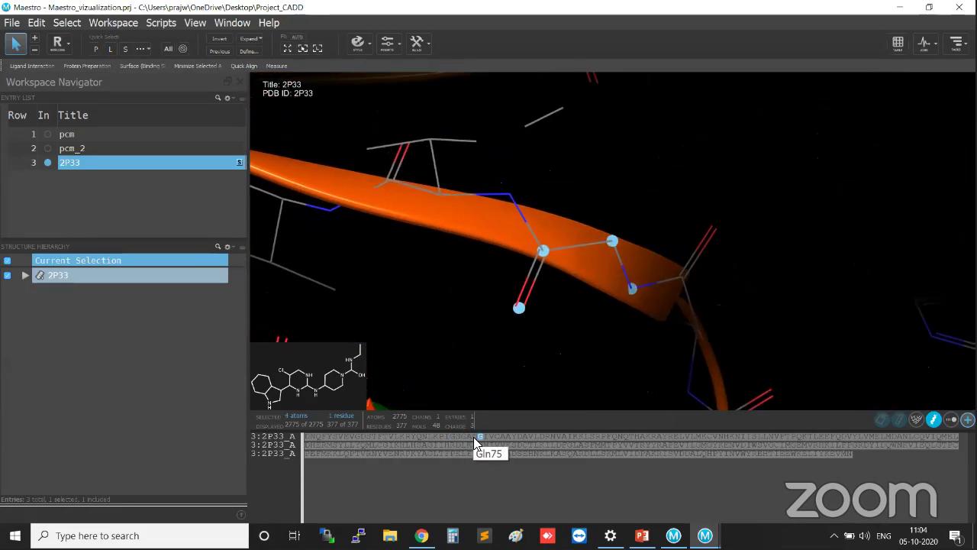
{"action": "left_click", "coordinate": [493, 439]}
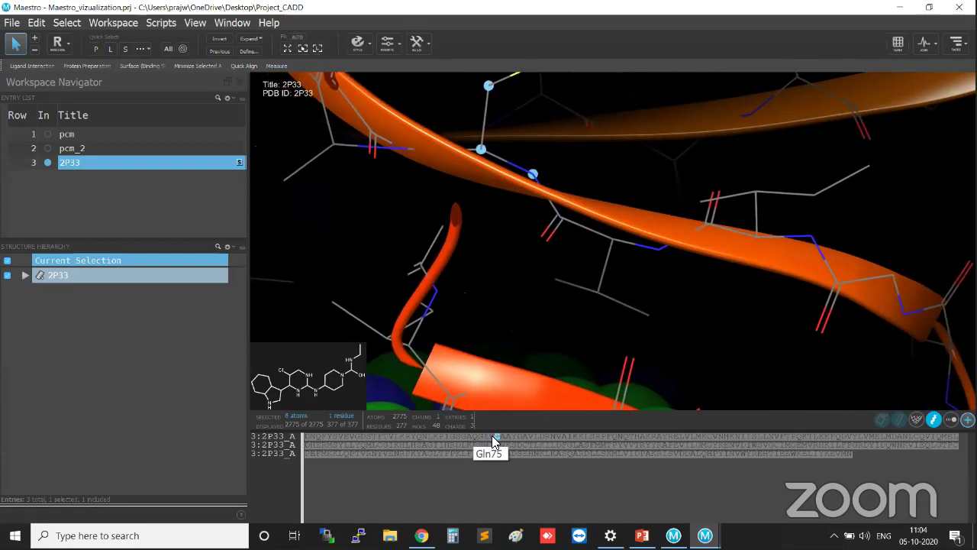
Step: Advance the selection residue by residue along the sequence from Cys79 to Asp87
{"action": "key", "text": "Right"}
{"action": "key", "text": "Right"}
{"action": "key", "text": "Right"}
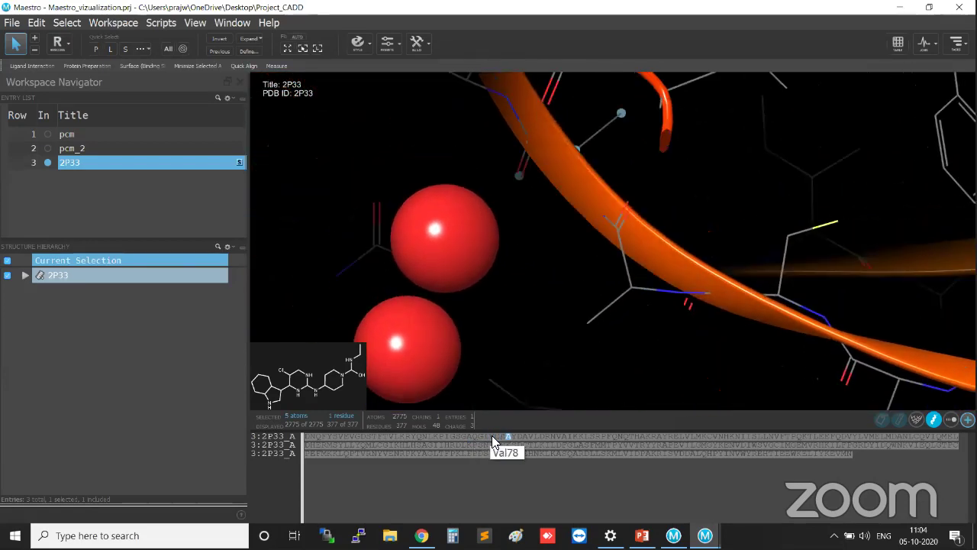
{"action": "key", "text": "Right"}
{"action": "key", "text": "Right"}
{"action": "key", "text": "Right"}
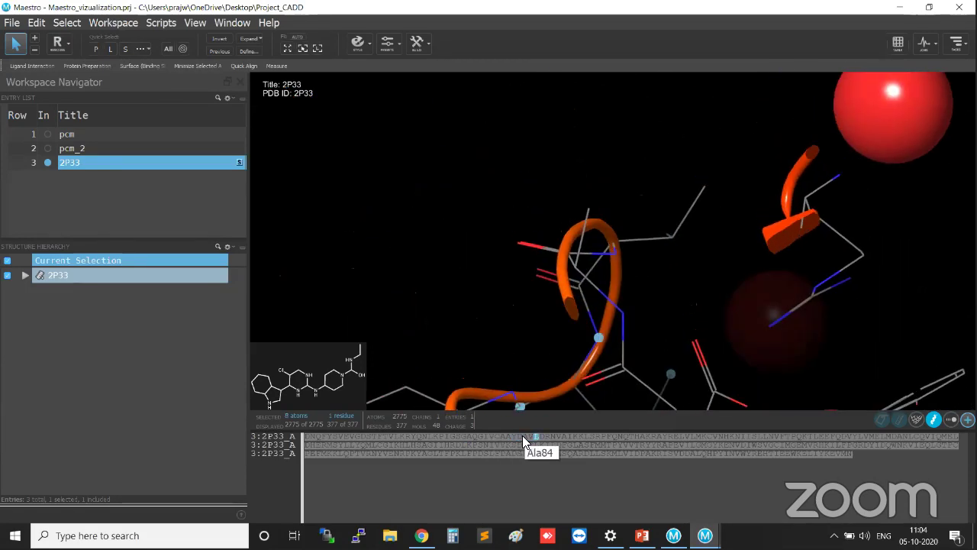
{"action": "key", "text": "Right"}
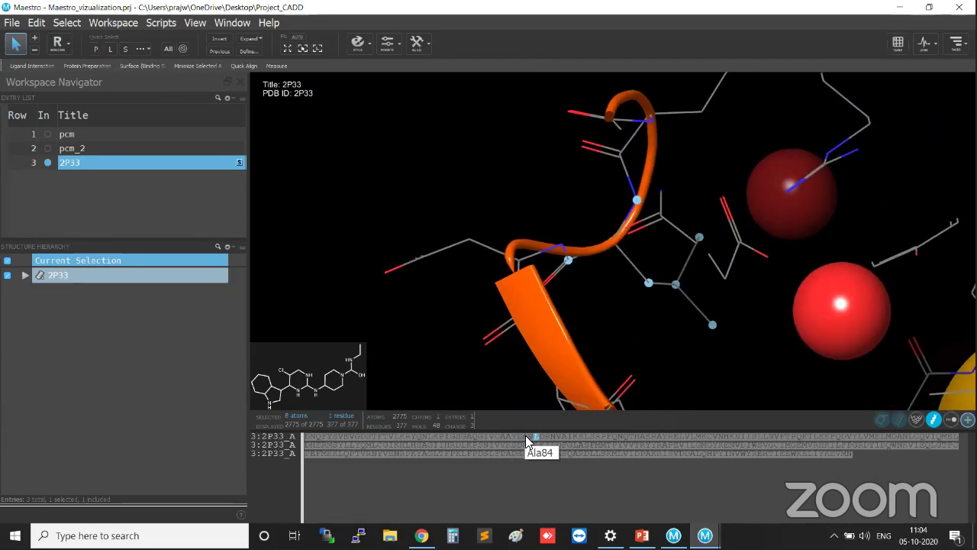
{"action": "key", "text": "Right"}
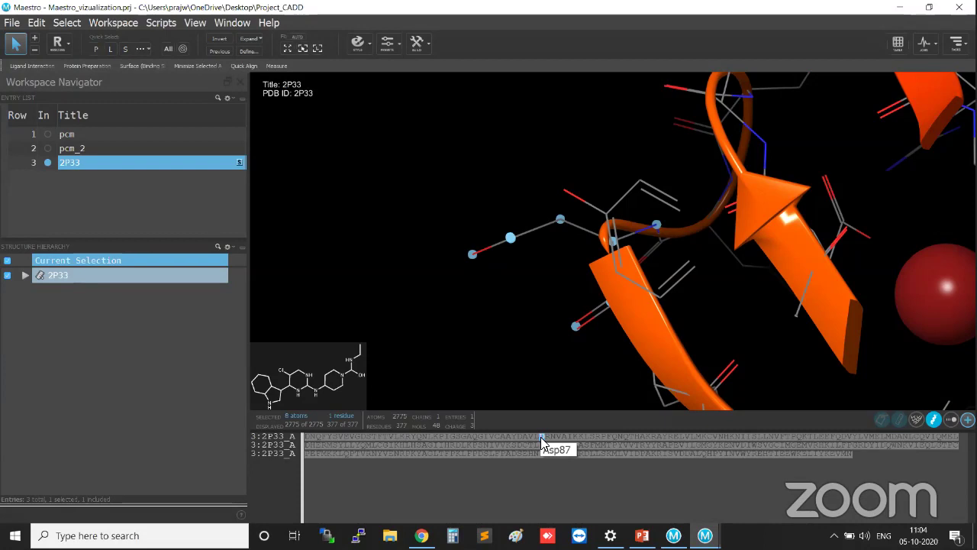
Step: Move the selection back residue by residue along the sequence from Asp87 to Gln75
{"action": "key", "text": "Left"}
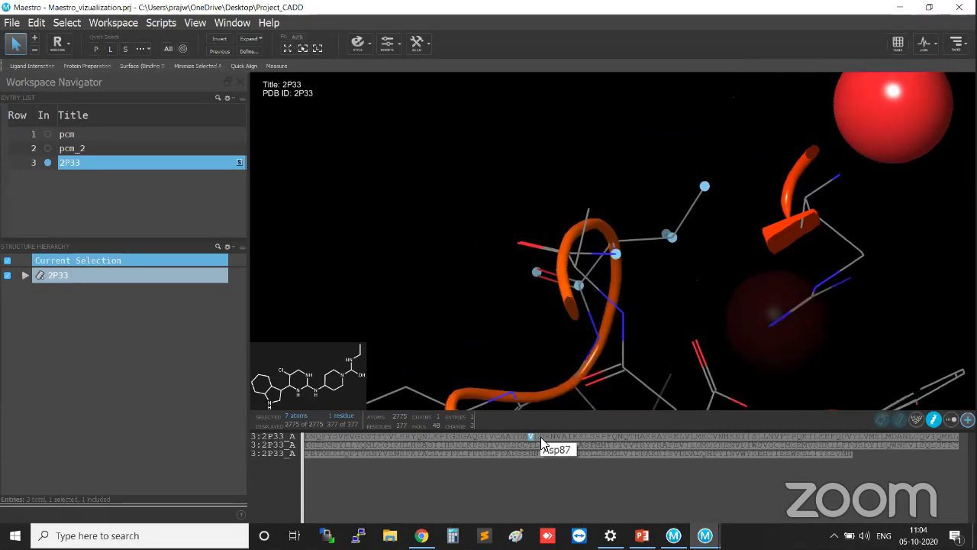
{"action": "key", "text": "Left"}
{"action": "key", "text": "Left"}
{"action": "key", "text": "Left"}
{"action": "key", "text": "Left"}
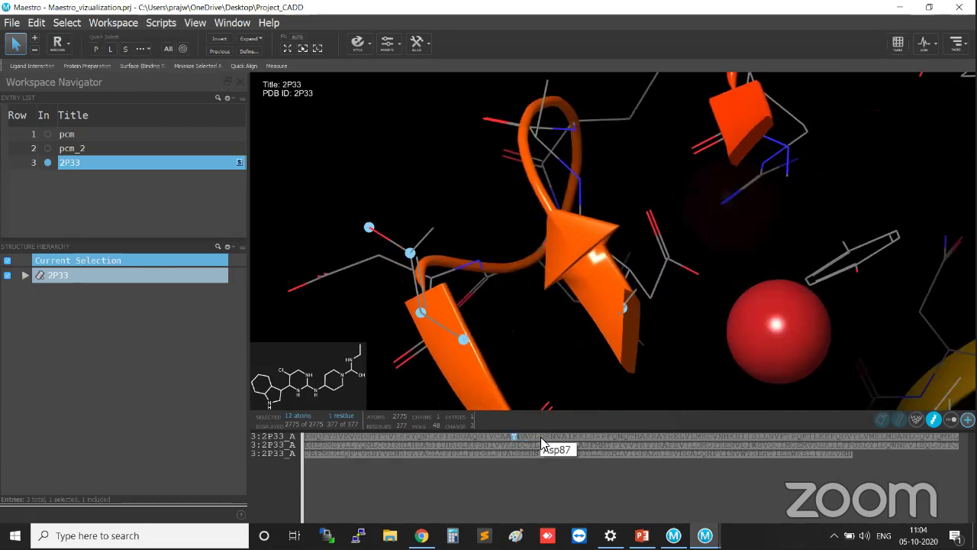
{"action": "key", "text": "Left"}
{"action": "key", "text": "Left"}
{"action": "key", "text": "Left"}
{"action": "key", "text": "Left"}
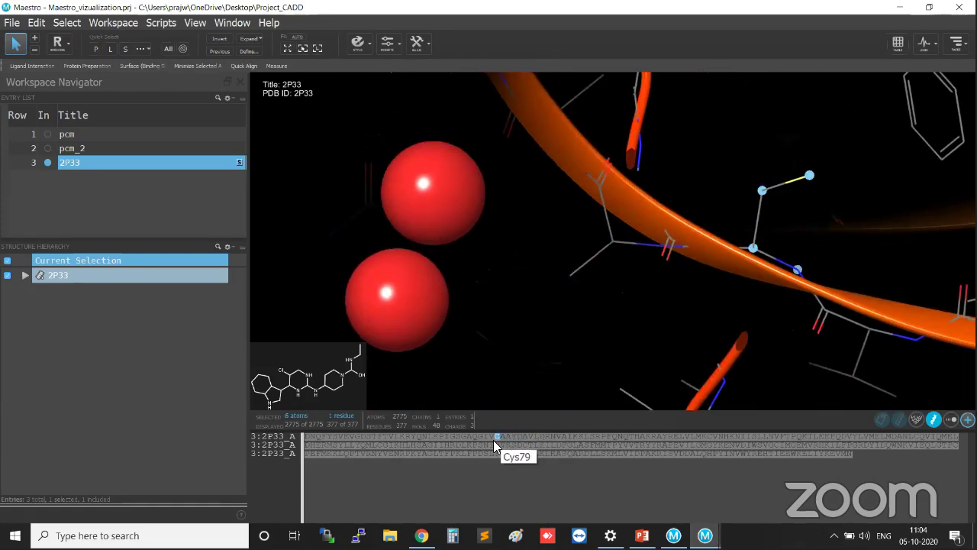
{"action": "key", "text": "Left"}
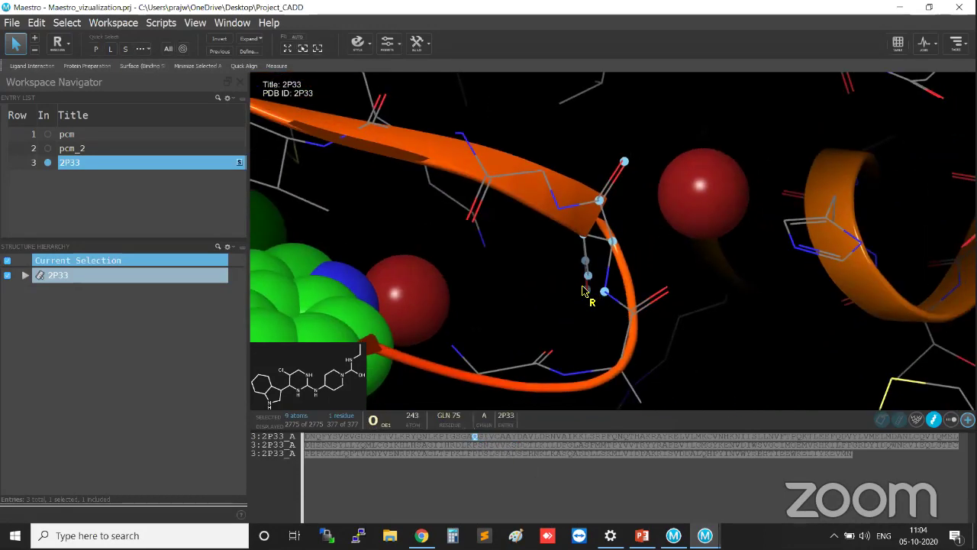
Step: Clear the residue selection and fit the whole 2P33 structure in the workspace
{"action": "left_click", "coordinate": [503, 304]}
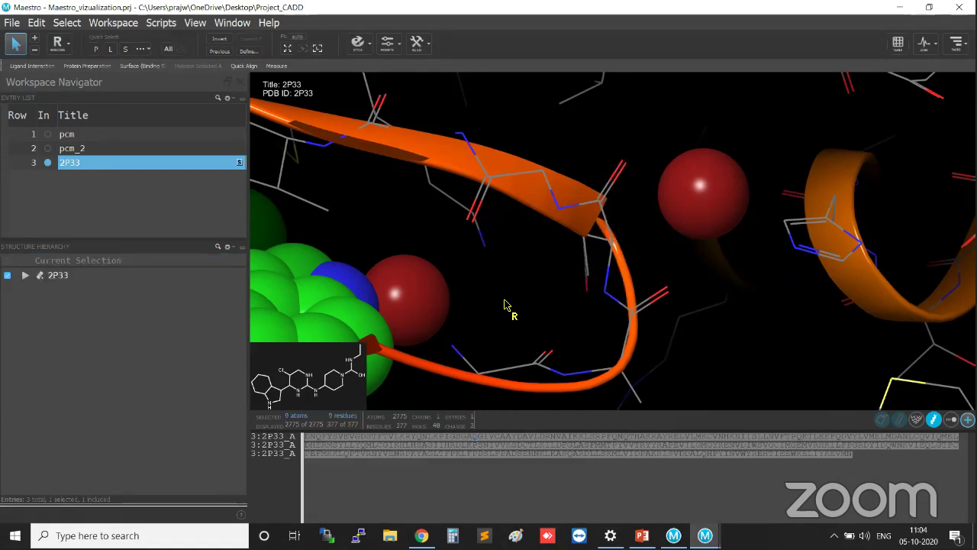
{"action": "left_click", "coordinate": [504, 304]}
{"action": "left_click", "coordinate": [504, 305]}
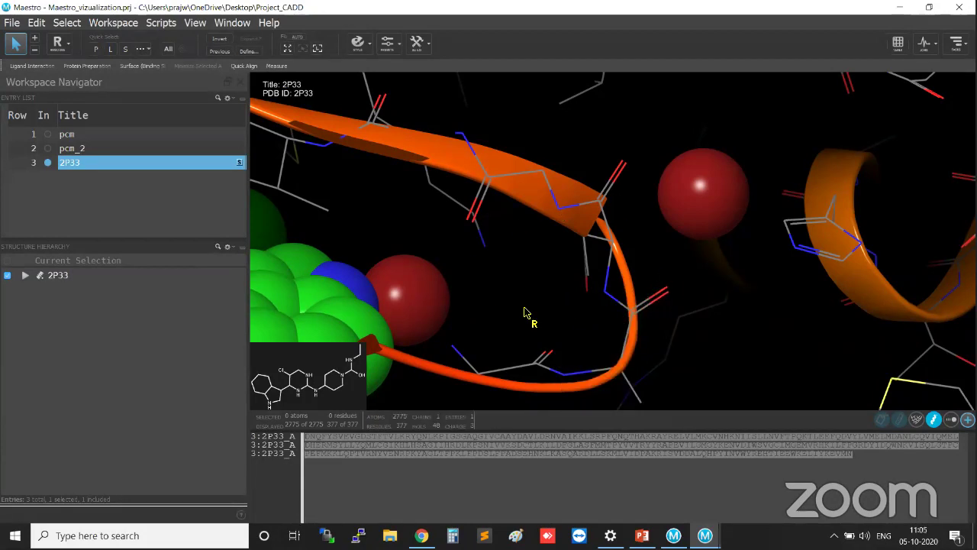
{"action": "left_click", "coordinate": [289, 49]}
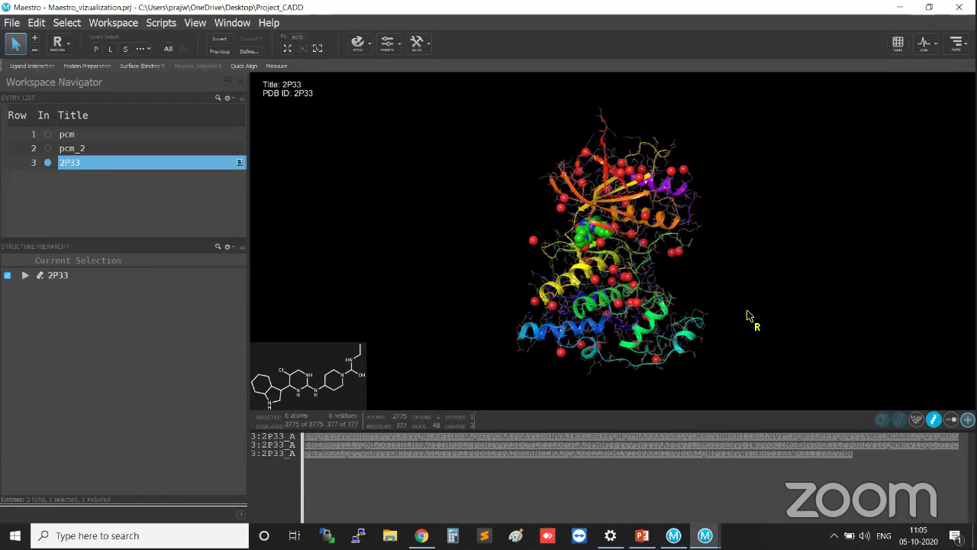
Step: Select an alanine residue just after Cys79 in the sequence, inspect it from another angle, clear the selection and fit the whole structure
{"action": "left_click", "coordinate": [506, 438]}
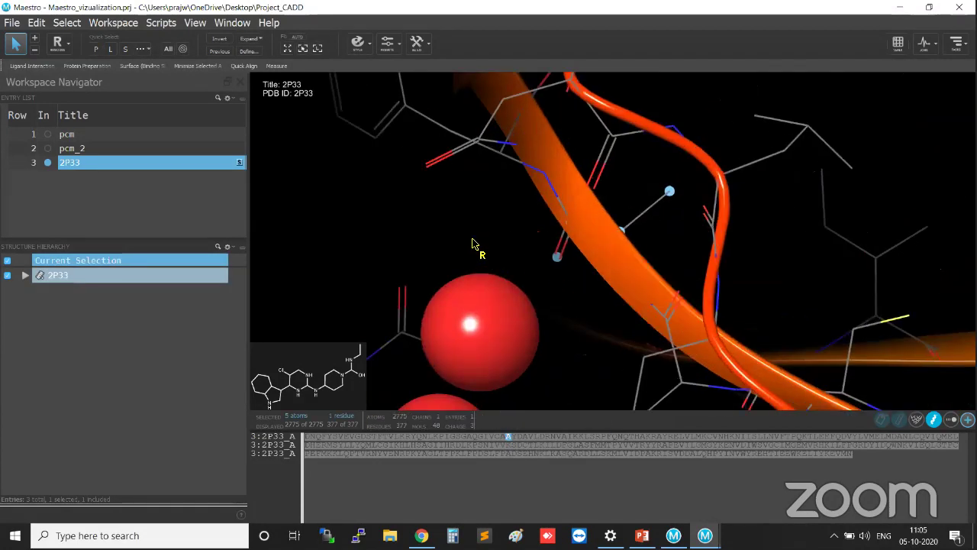
{"action": "middle_click_drag", "start_coordinate": [588, 259], "coordinate": [526, 277]}
{"action": "left_click", "coordinate": [525, 277]}
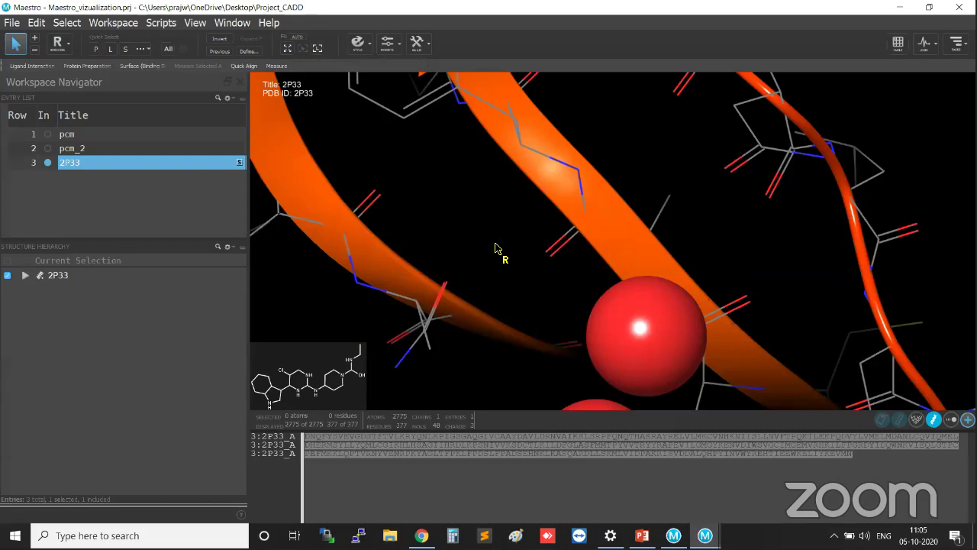
{"action": "key", "text": "z"}
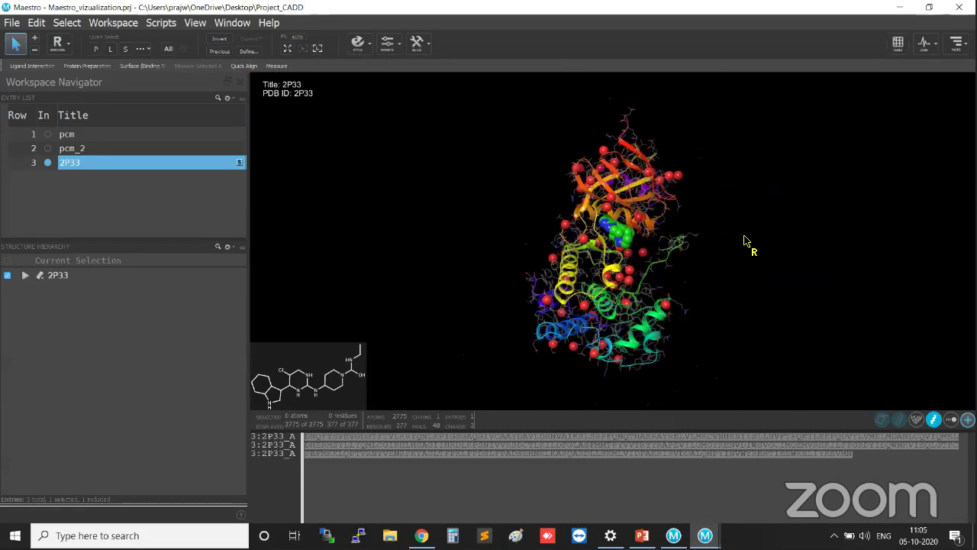
{"action": "middle_click_drag", "start_coordinate": [633, 267], "coordinate": [586, 287]}
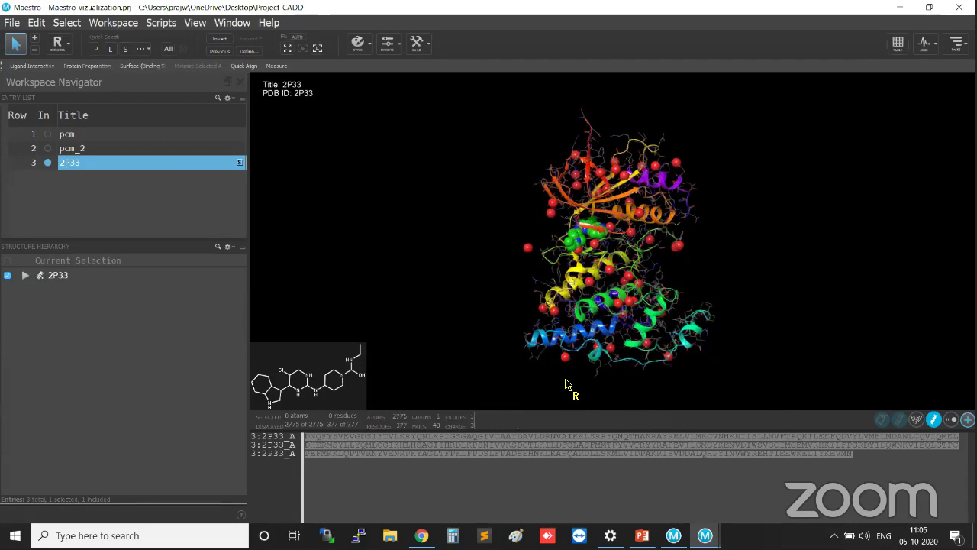
{"action": "right_click_drag", "start_coordinate": [730, 253], "coordinate": [407, 263]}
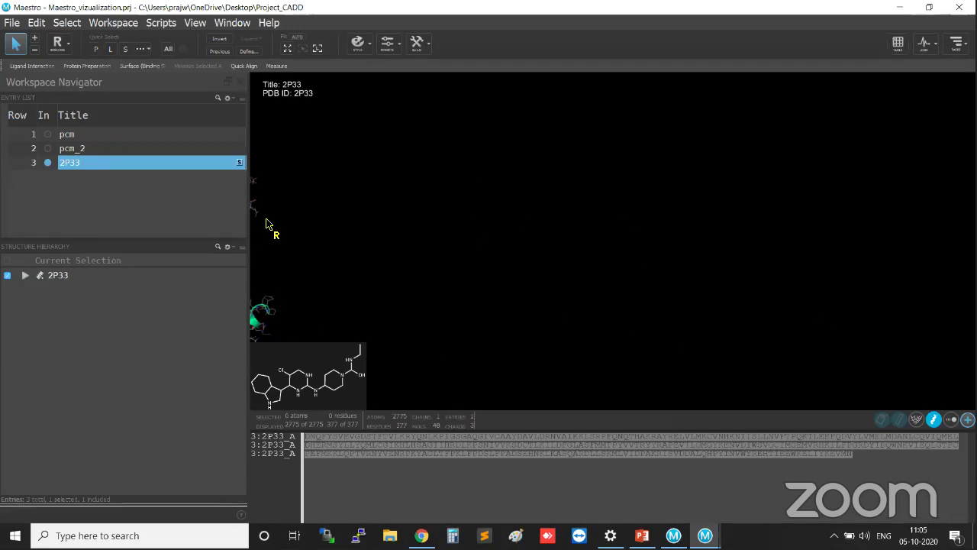
{"action": "right_click", "coordinate": [372, 235]}
{"action": "left_click", "coordinate": [364, 196]}
{"action": "key", "text": "z"}
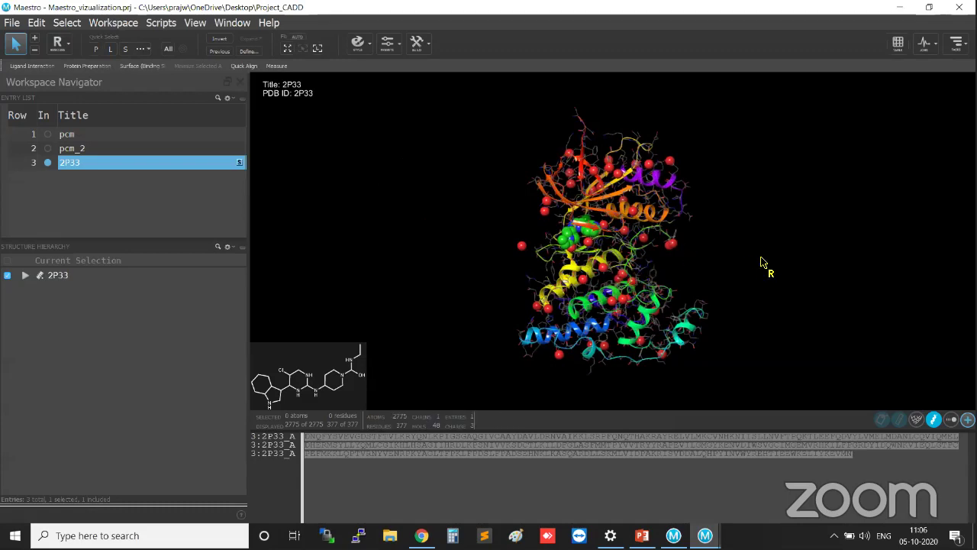
{"action": "middle_click_drag", "start_coordinate": [711, 268], "coordinate": [739, 260]}
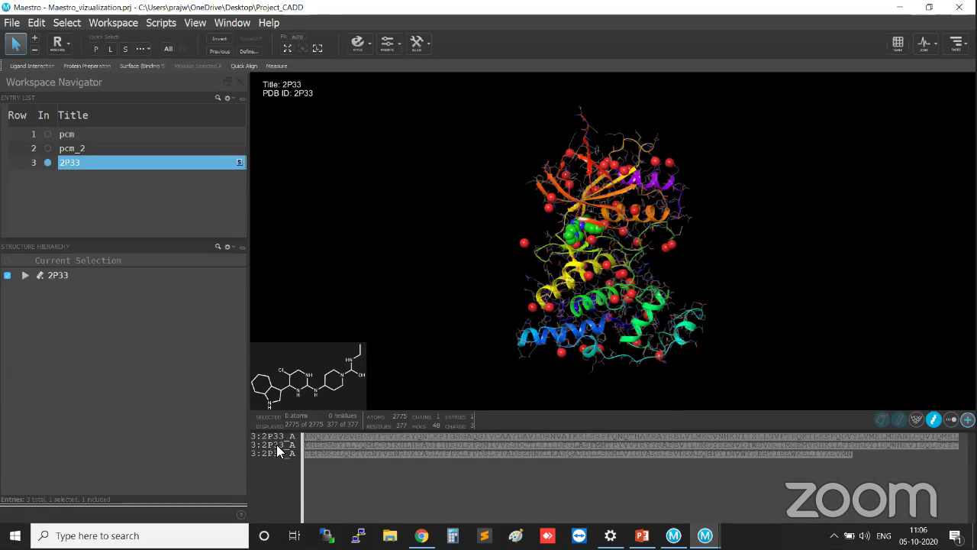
Step: Try the Chain Name and Alpha Carbon colour schemes on the 2P33 sequence
{"action": "right_click", "coordinate": [280, 449]}
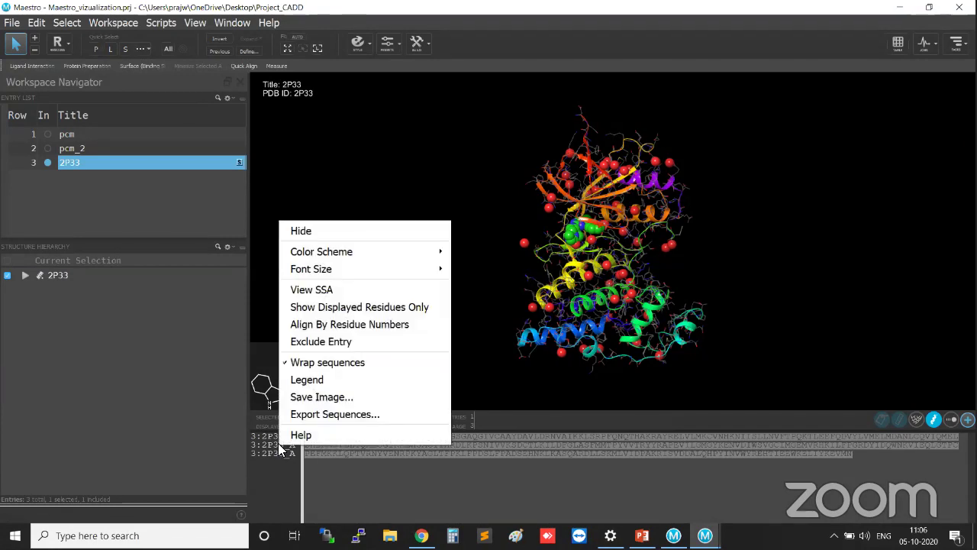
{"action": "mouse_move", "coordinate": [350, 260]}
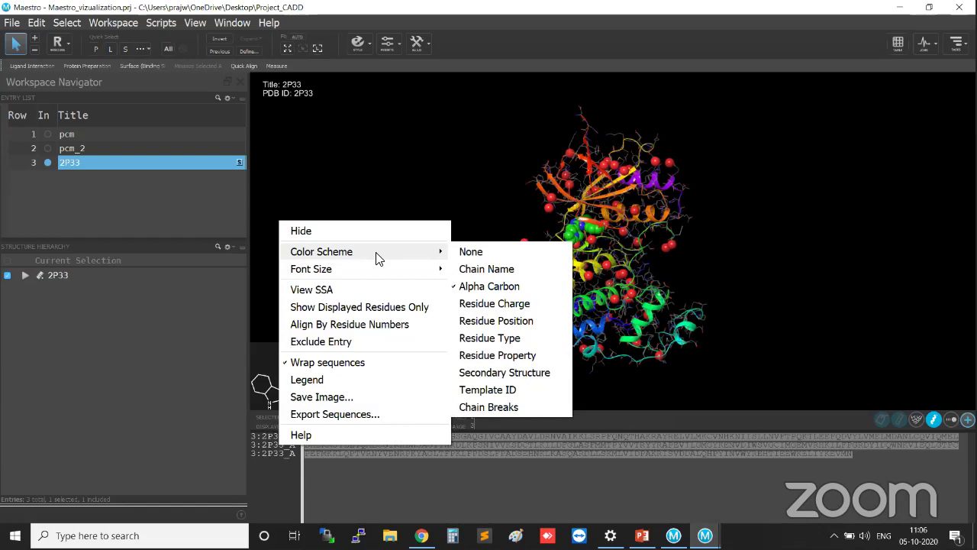
{"action": "left_click", "coordinate": [480, 270]}
{"action": "right_click", "coordinate": [267, 449]}
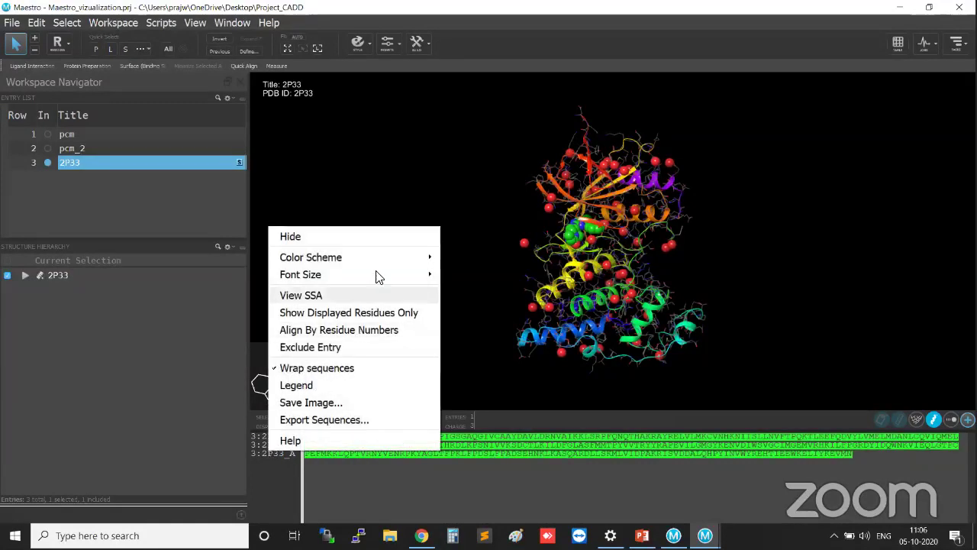
{"action": "mouse_move", "coordinate": [392, 258]}
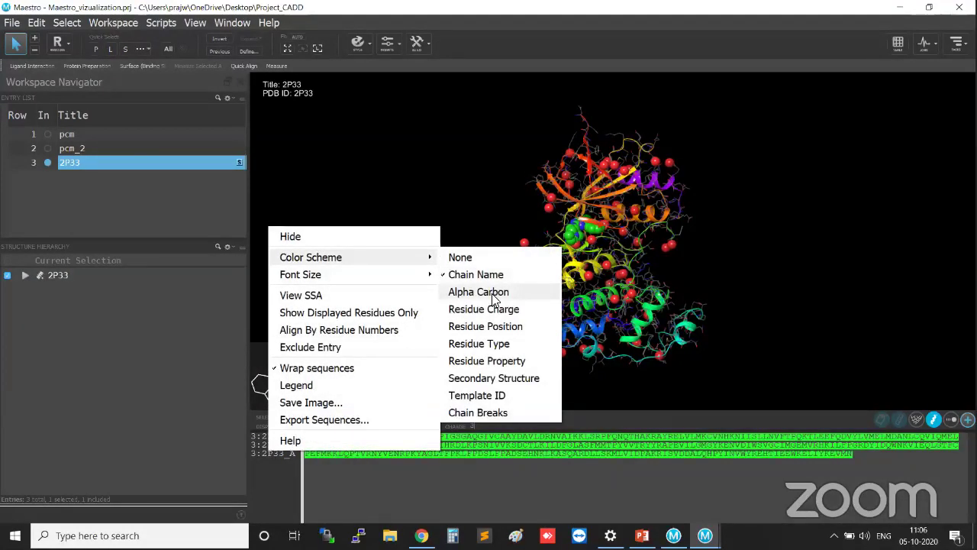
{"action": "left_click", "coordinate": [493, 293]}
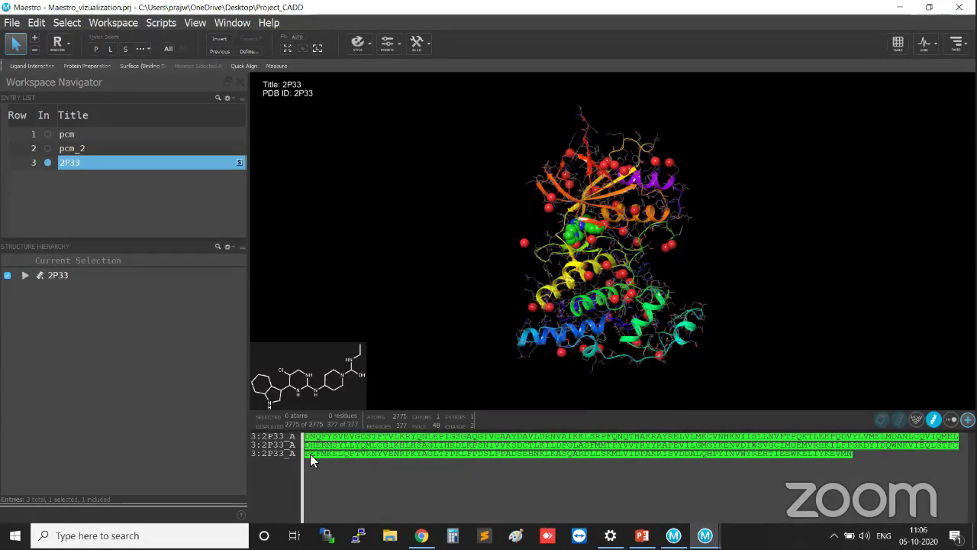
Step: Set the 2P33 sequence colour scheme to Chain Breaks
{"action": "right_click", "coordinate": [276, 451]}
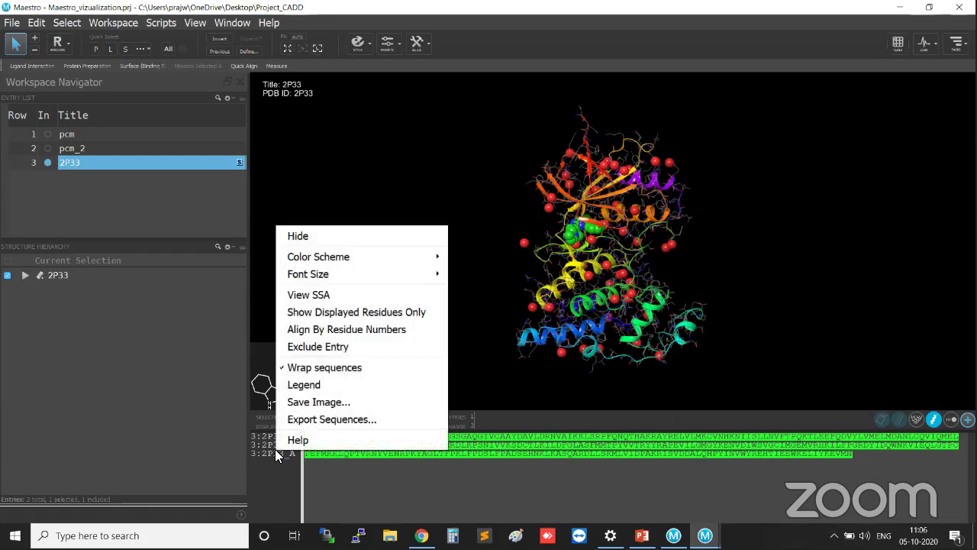
{"action": "left_click", "coordinate": [340, 487]}
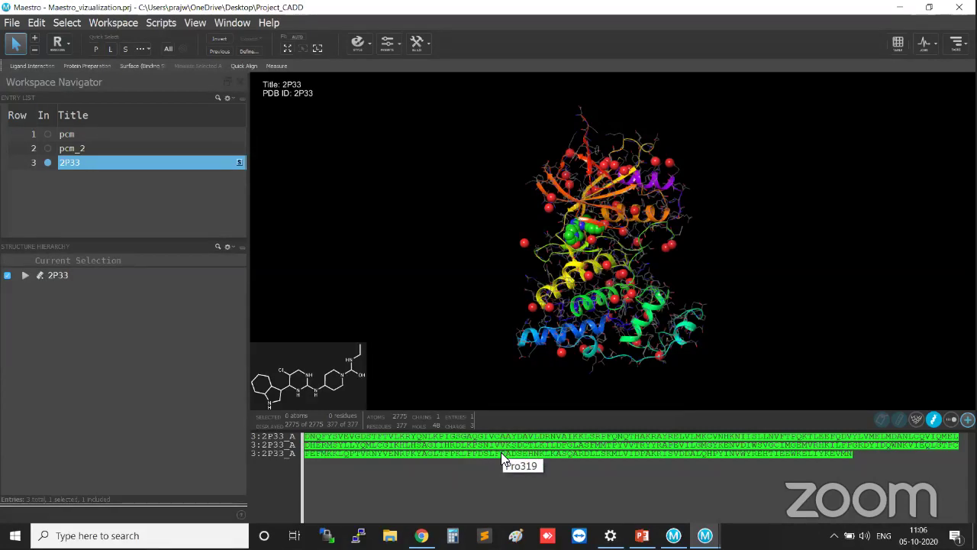
{"action": "right_click", "coordinate": [280, 447]}
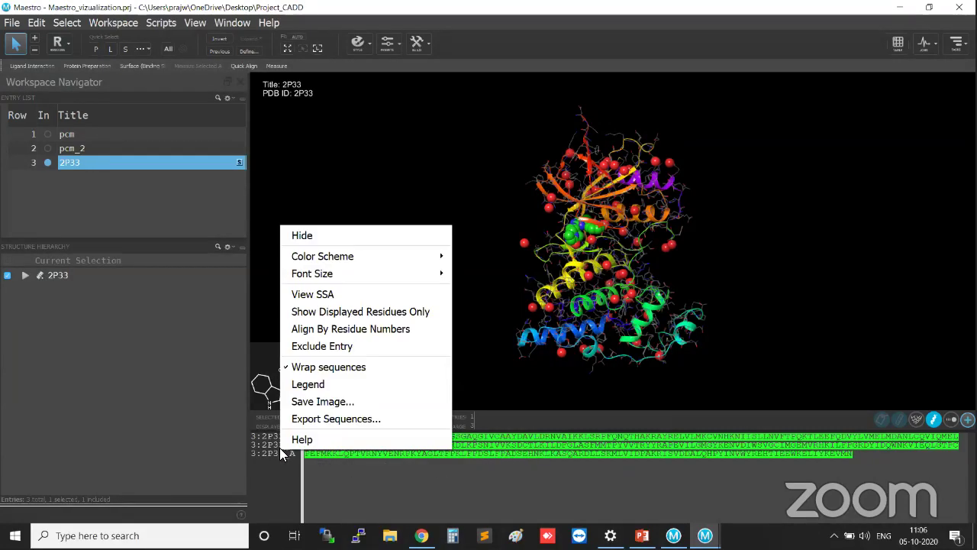
{"action": "mouse_move", "coordinate": [375, 259]}
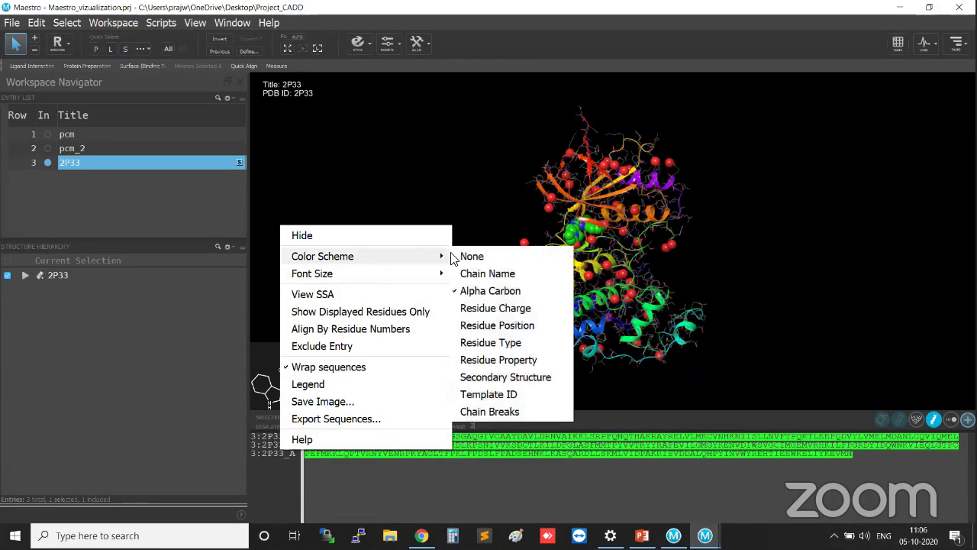
{"action": "left_click", "coordinate": [504, 415]}
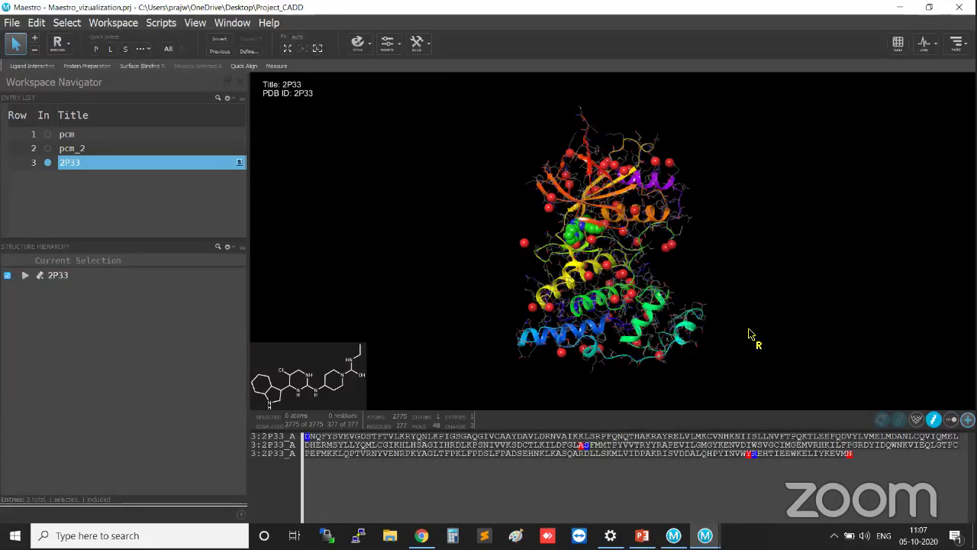
Step: Select the adjacent A and S residues at the chain break in the second sequence row and render them as space-filling spheres
{"action": "left_click", "coordinate": [585, 449]}
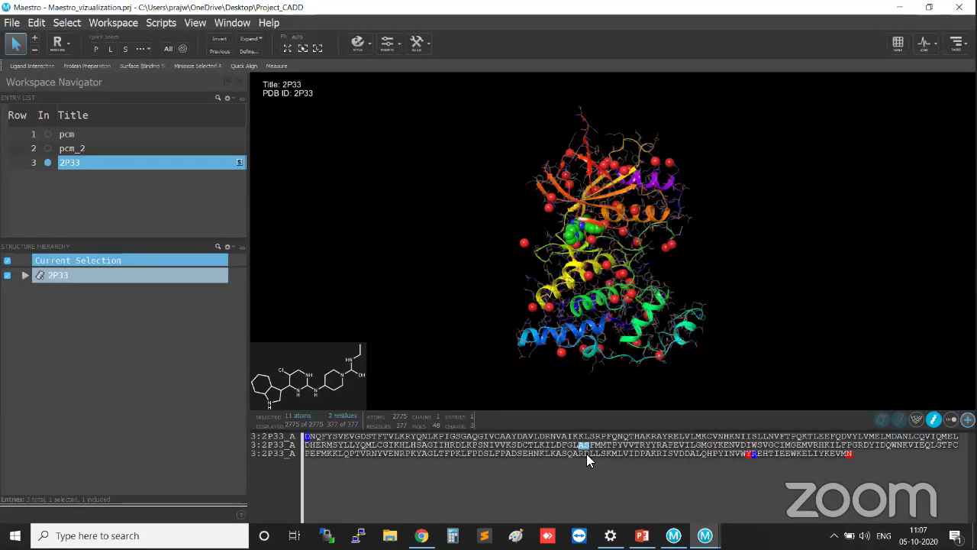
{"action": "left_click", "coordinate": [634, 391]}
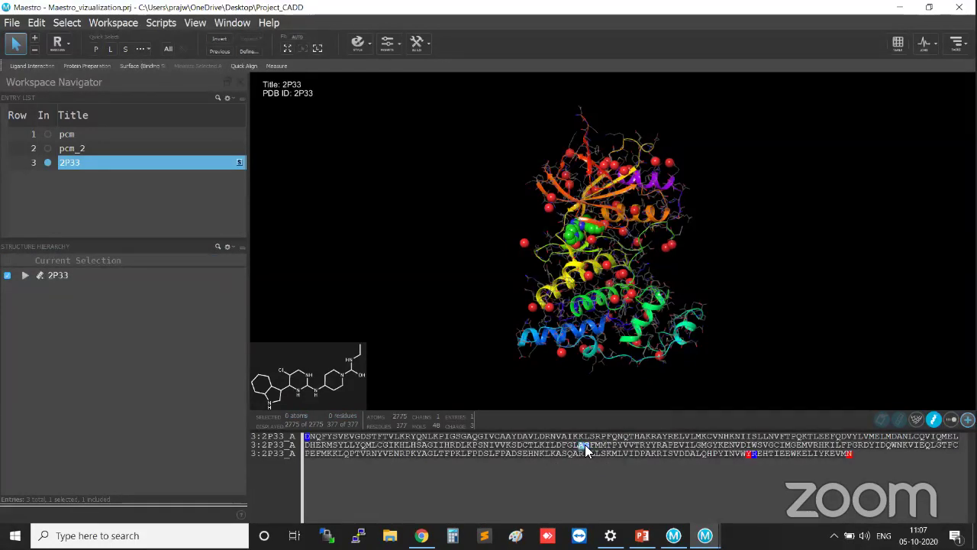
{"action": "left_click", "coordinate": [586, 449]}
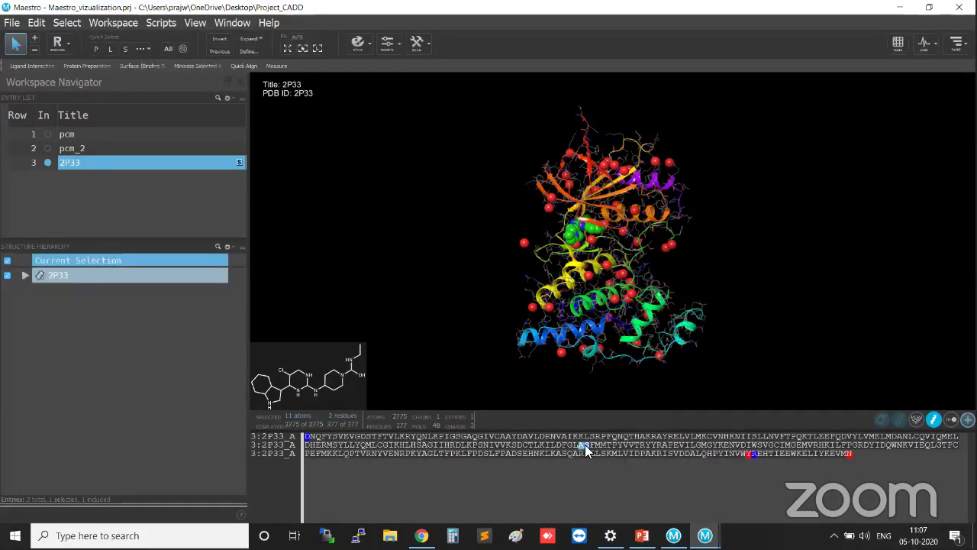
{"action": "left_click", "coordinate": [364, 50]}
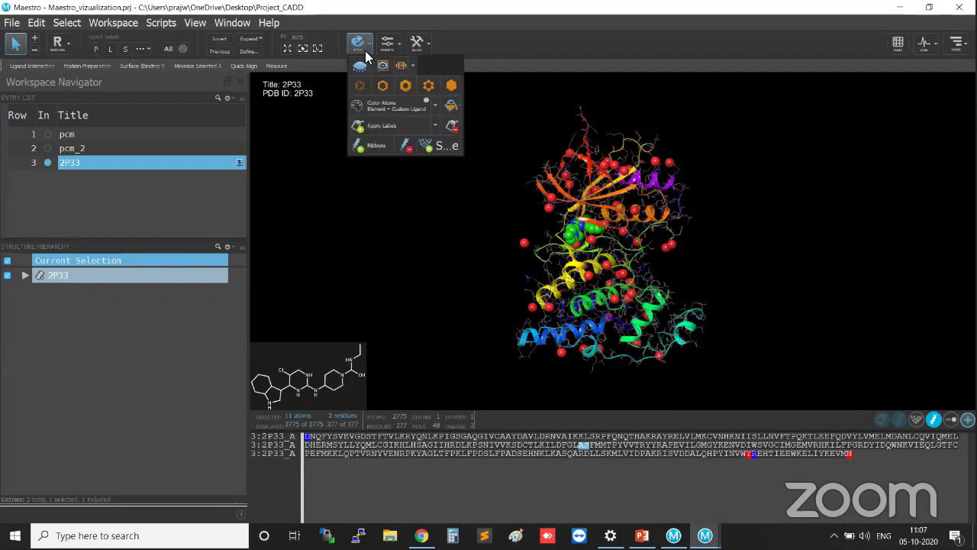
{"action": "left_click", "coordinate": [450, 87]}
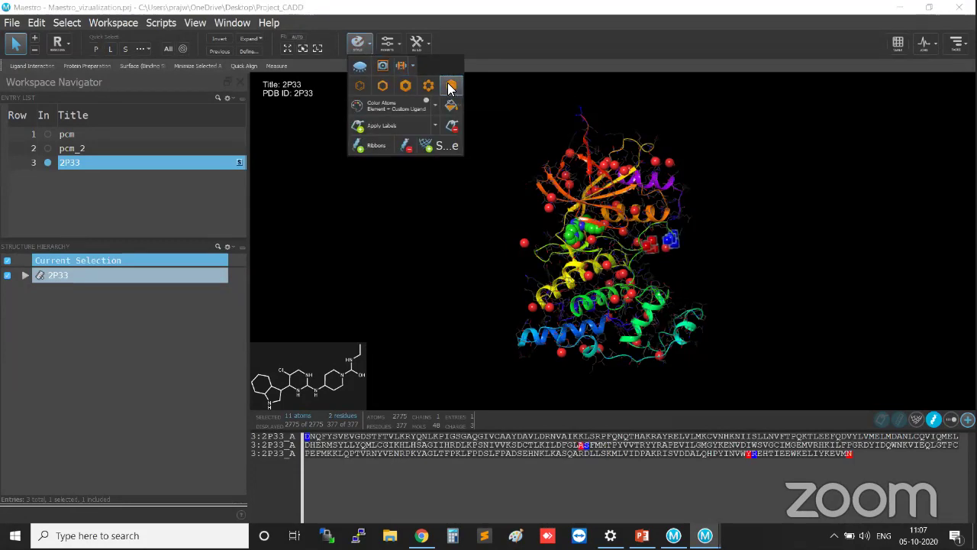
{"action": "left_click", "coordinate": [677, 258]}
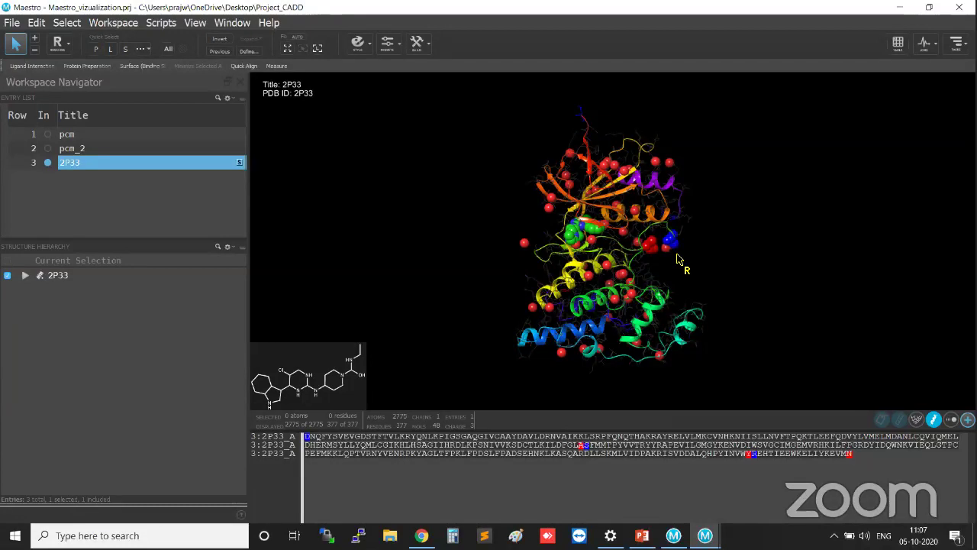
Step: Select the blue and red space-filled residues in the structure and fit the view to them
{"action": "left_click", "coordinate": [671, 244]}
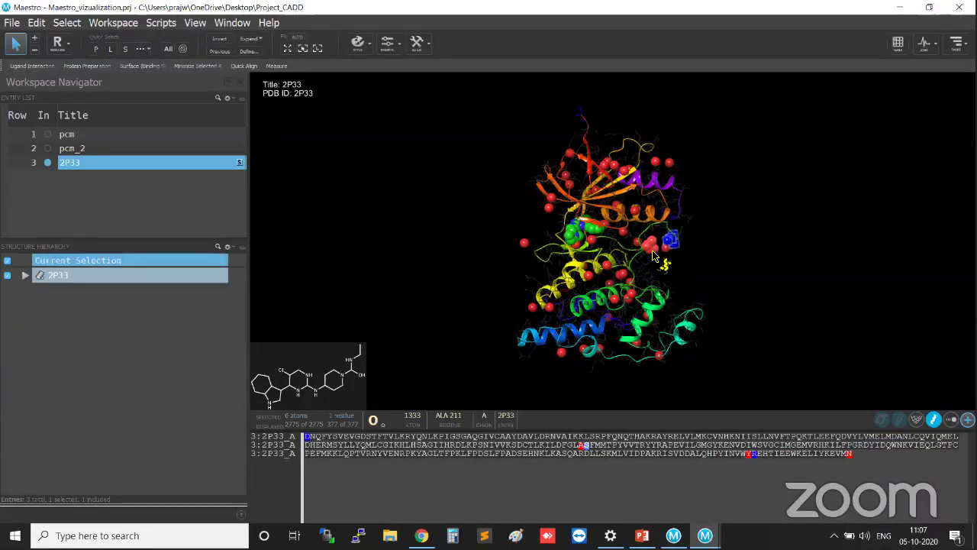
{"action": "left_click", "coordinate": [652, 253], "text": "shift"}
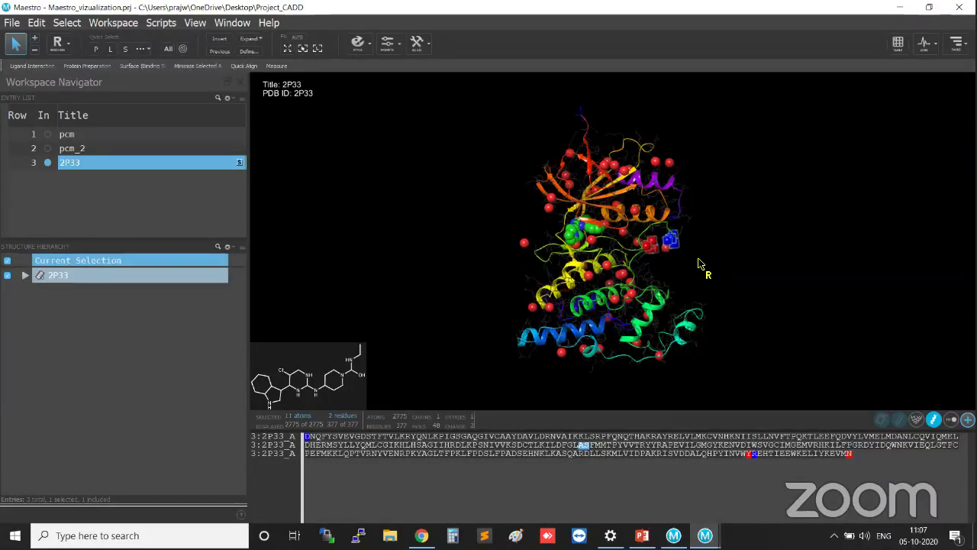
{"action": "left_click", "coordinate": [302, 49]}
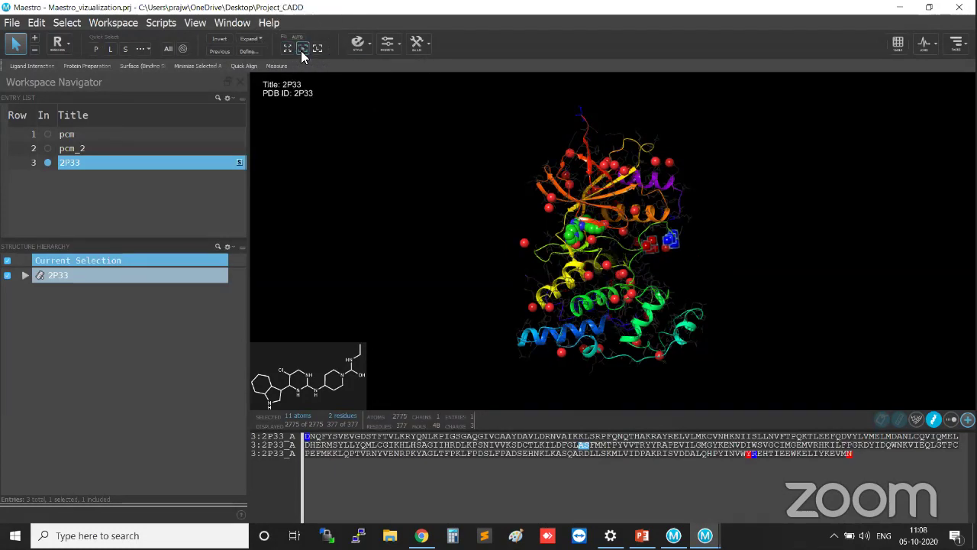
{"action": "left_click", "coordinate": [784, 329]}
{"action": "middle_click_drag", "start_coordinate": [735, 268], "coordinate": [658, 198]}
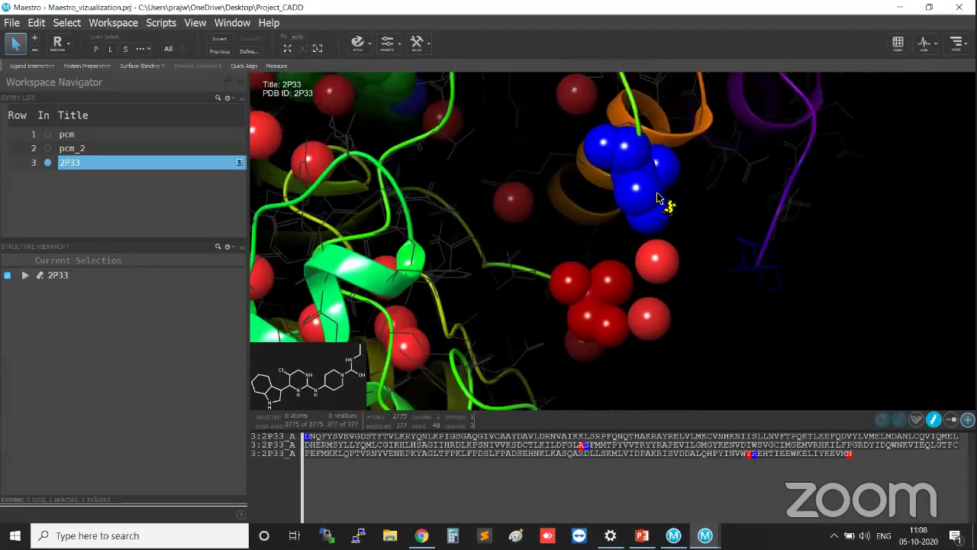
Step: Select only the blue and red residues at the chain break, excluding the neighbouring water, and change them to wire representation
{"action": "left_click", "coordinate": [658, 198]}
{"action": "left_click", "coordinate": [653, 330], "text": "shift"}
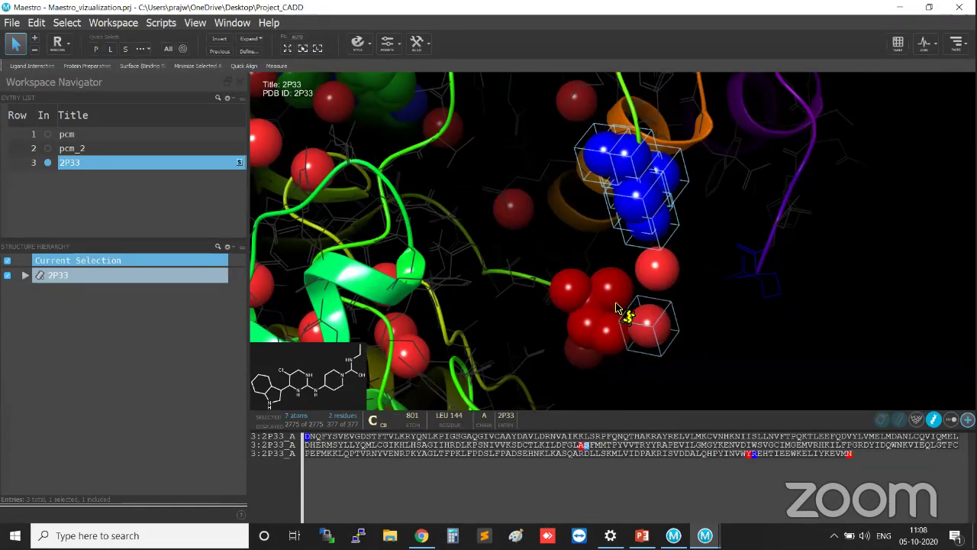
{"action": "left_click", "coordinate": [598, 321], "text": "shift"}
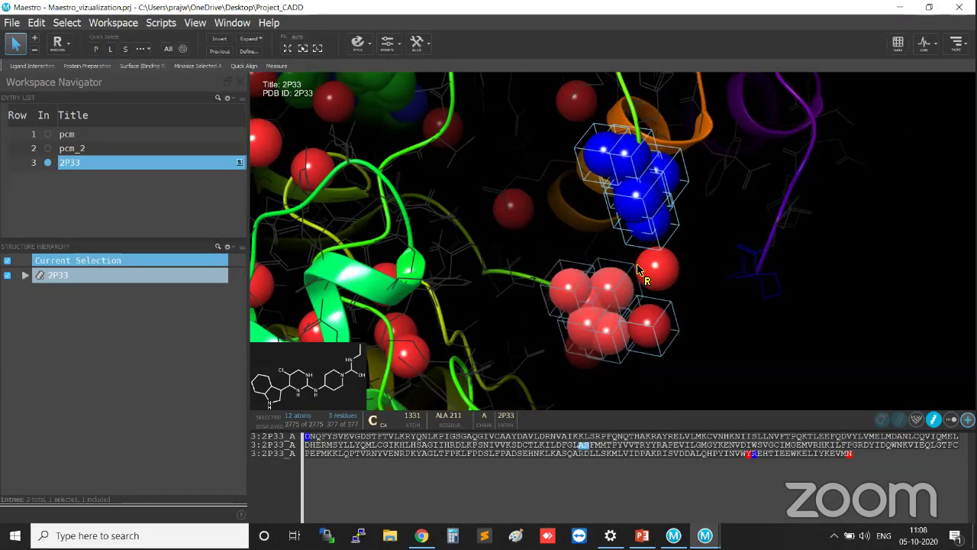
{"action": "left_click", "coordinate": [647, 333], "text": "shift"}
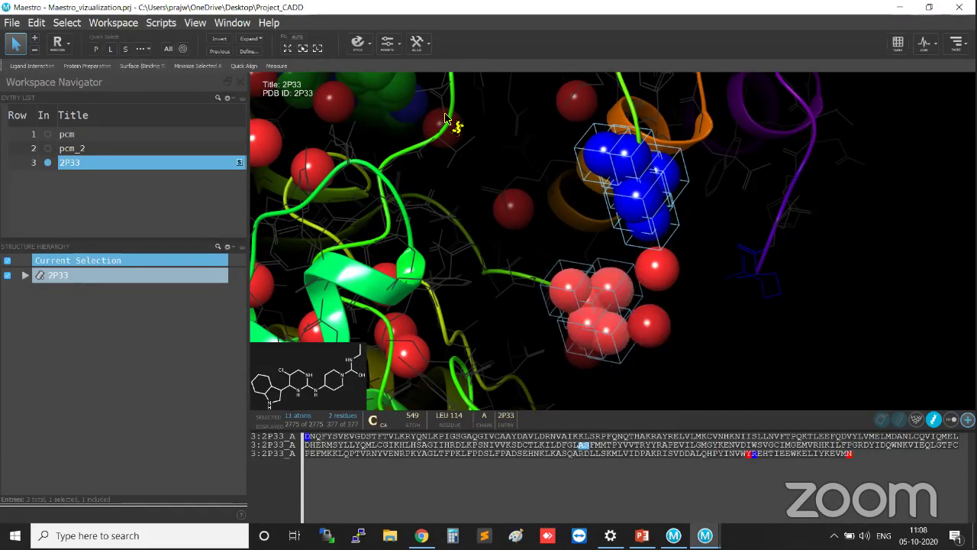
{"action": "left_click", "coordinate": [388, 47]}
{"action": "left_click", "coordinate": [365, 49]}
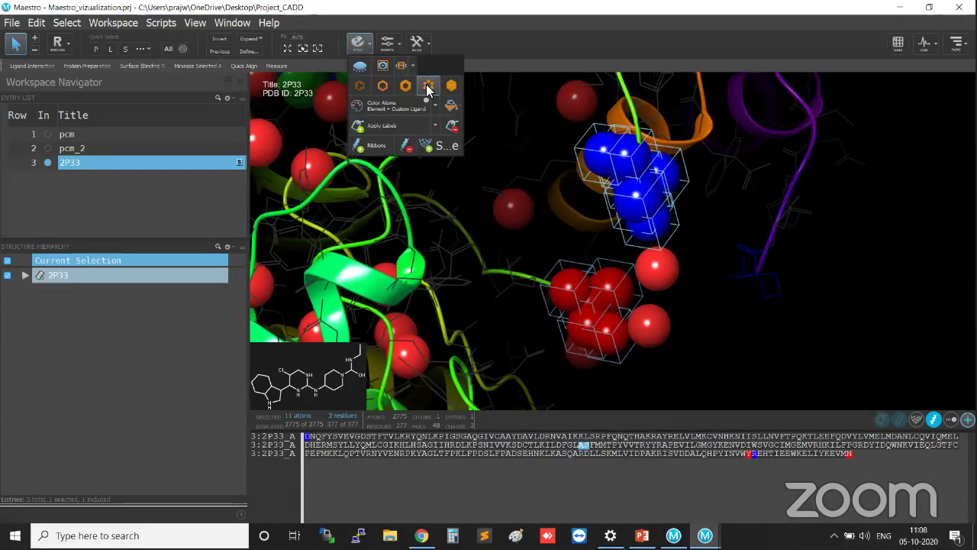
{"action": "left_click", "coordinate": [360, 87]}
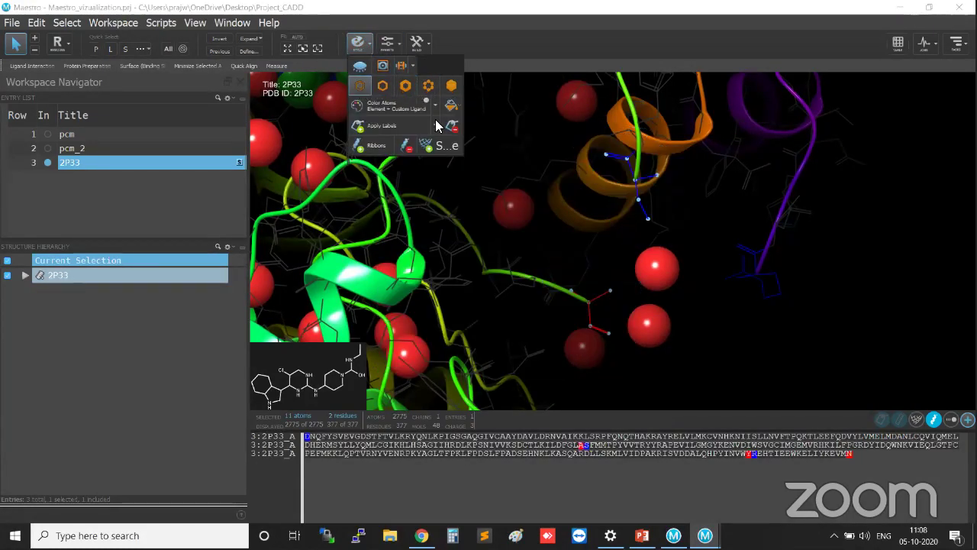
{"action": "left_click", "coordinate": [766, 356]}
Step: Hide all atoms of 2P33, leaving only the ribbons displayed
{"action": "middle_click_drag", "start_coordinate": [329, 183], "coordinate": [348, 294]}
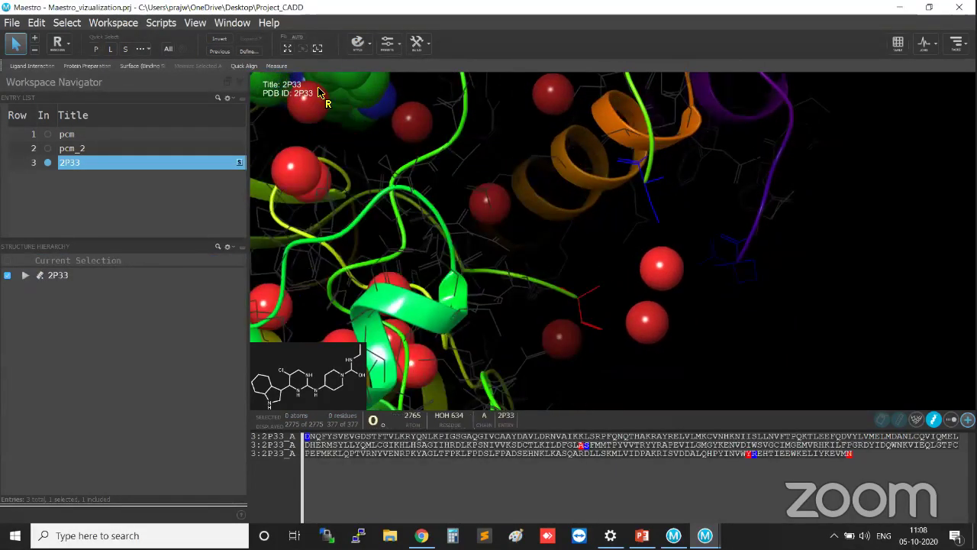
{"action": "left_click", "coordinate": [369, 48]}
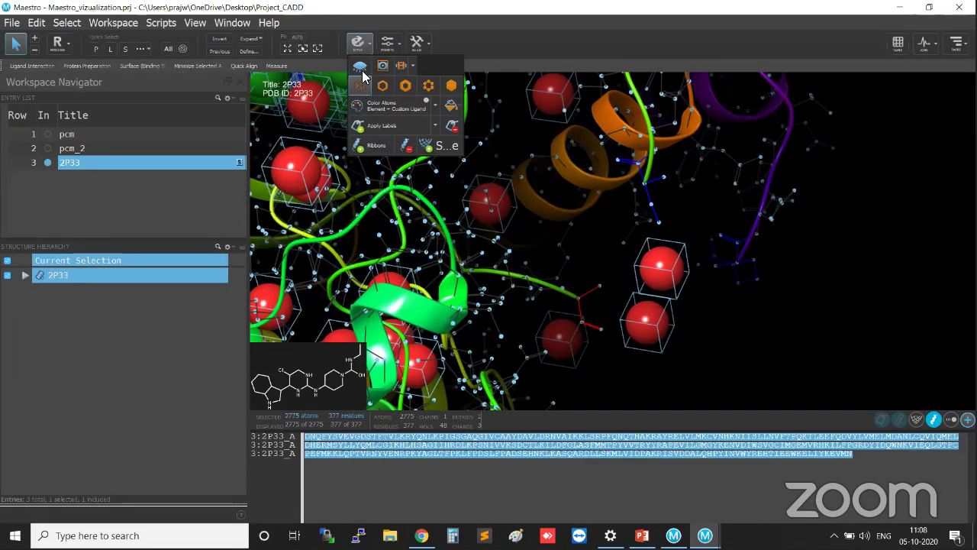
{"action": "left_click", "coordinate": [361, 83]}
{"action": "left_click", "coordinate": [822, 232]}
{"action": "middle_click_drag", "start_coordinate": [825, 334], "coordinate": [771, 320]}
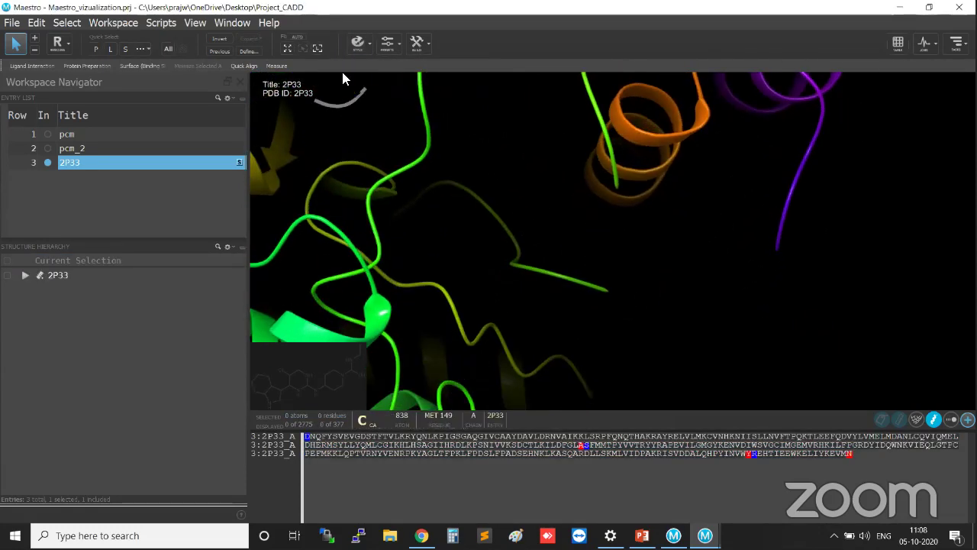
Step: Toggle the display of all 2P33 atoms on and off to compare the chain break with and without atoms
{"action": "left_click", "coordinate": [362, 45]}
{"action": "left_click", "coordinate": [359, 67]}
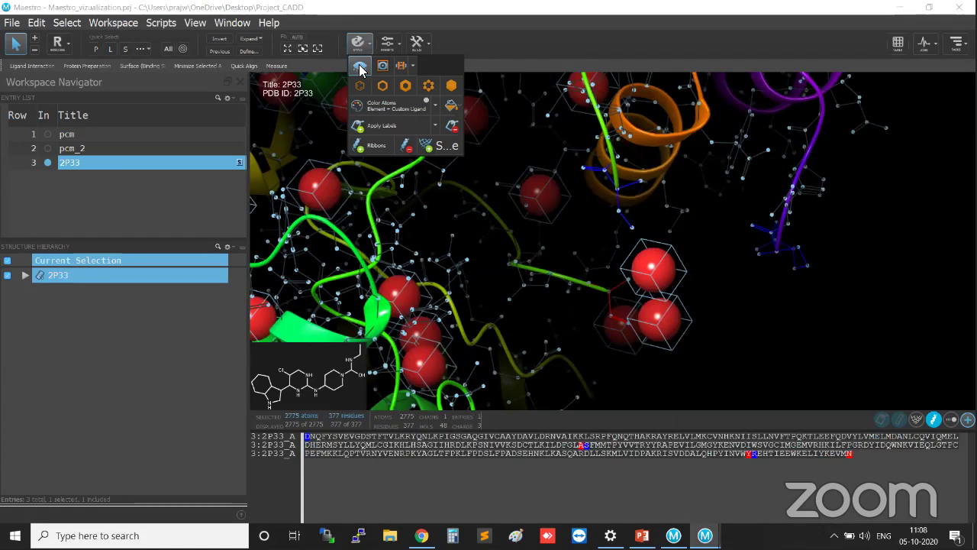
{"action": "left_click", "coordinate": [360, 66]}
{"action": "left_click", "coordinate": [359, 67]}
{"action": "left_click", "coordinate": [359, 66]}
{"action": "left_click", "coordinate": [359, 66]}
{"action": "left_click", "coordinate": [359, 67]}
{"action": "left_click", "coordinate": [359, 66]}
{"action": "left_click", "coordinate": [359, 67]}
{"action": "left_click", "coordinate": [751, 328]}
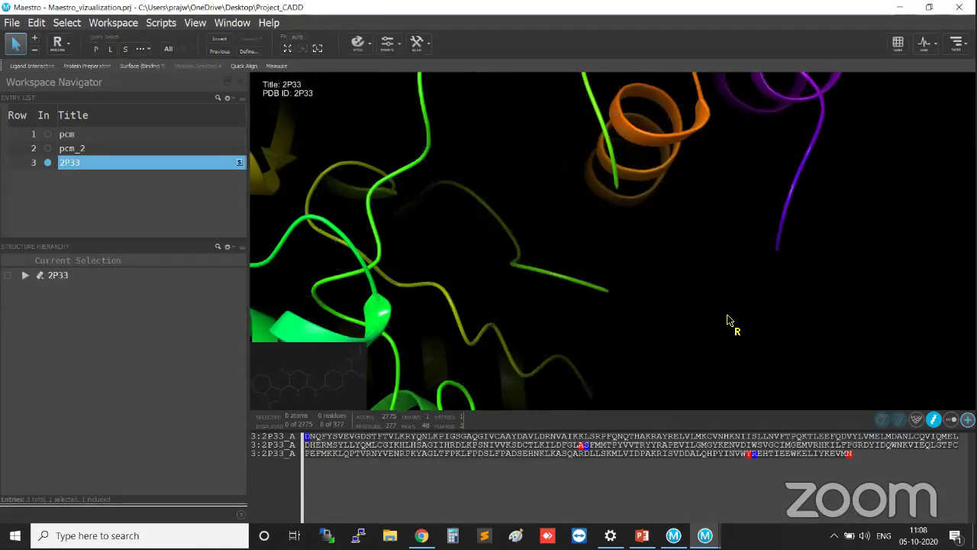
{"action": "middle_click_drag", "start_coordinate": [727, 314], "coordinate": [759, 329]}
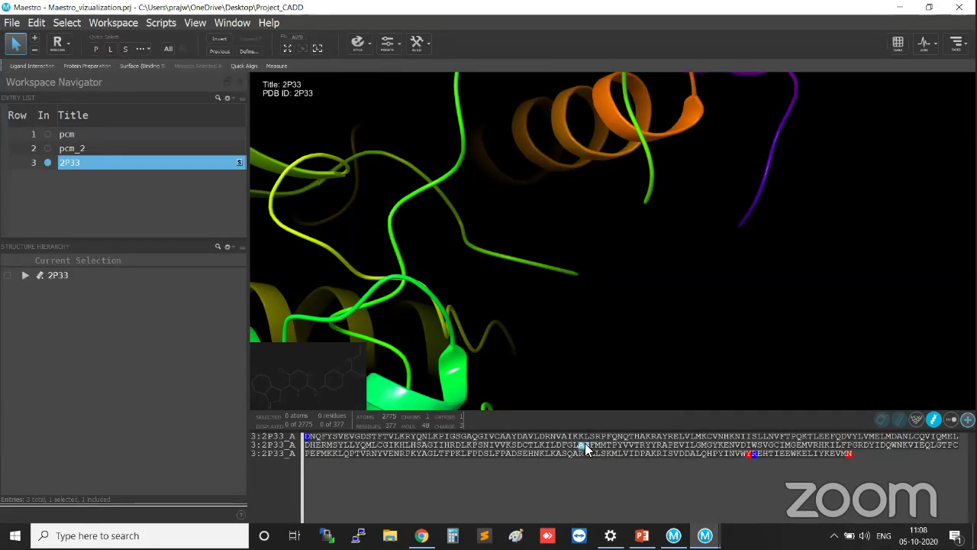
Step: Select each adjacent red and blue residue pair in the 2P33 sequence in turn and inspect the corresponding chain break in the structure
{"action": "left_click_drag", "start_coordinate": [581, 445], "coordinate": [587, 445]}
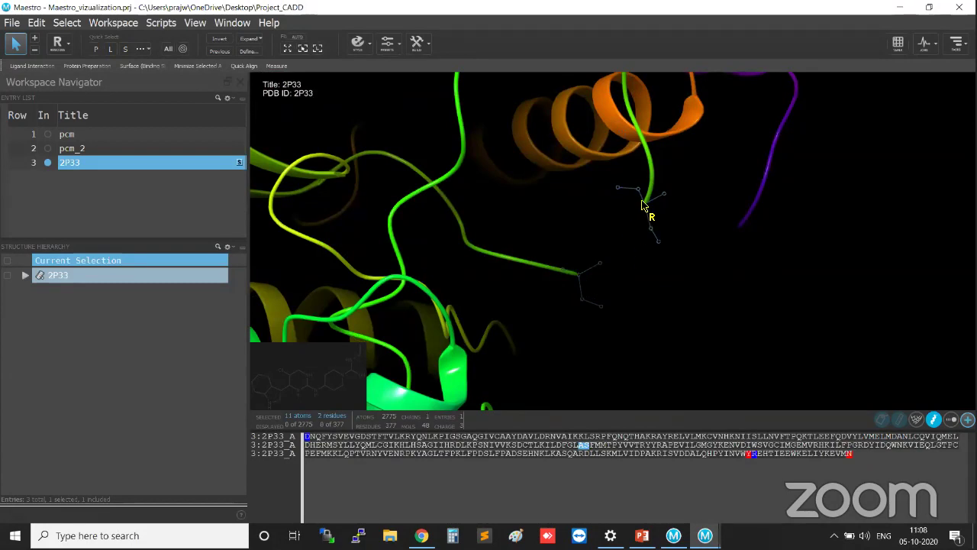
{"action": "left_click", "coordinate": [638, 303]}
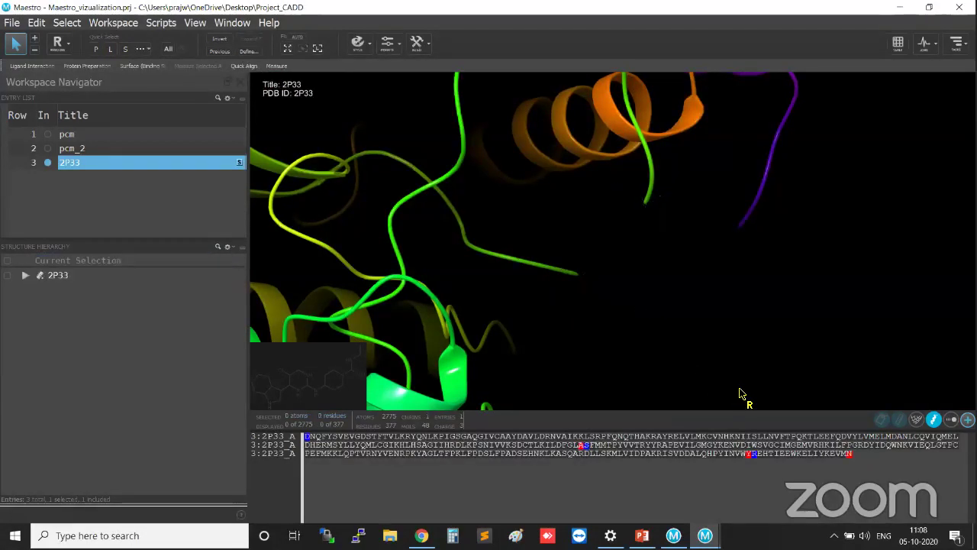
{"action": "left_click", "coordinate": [751, 455]}
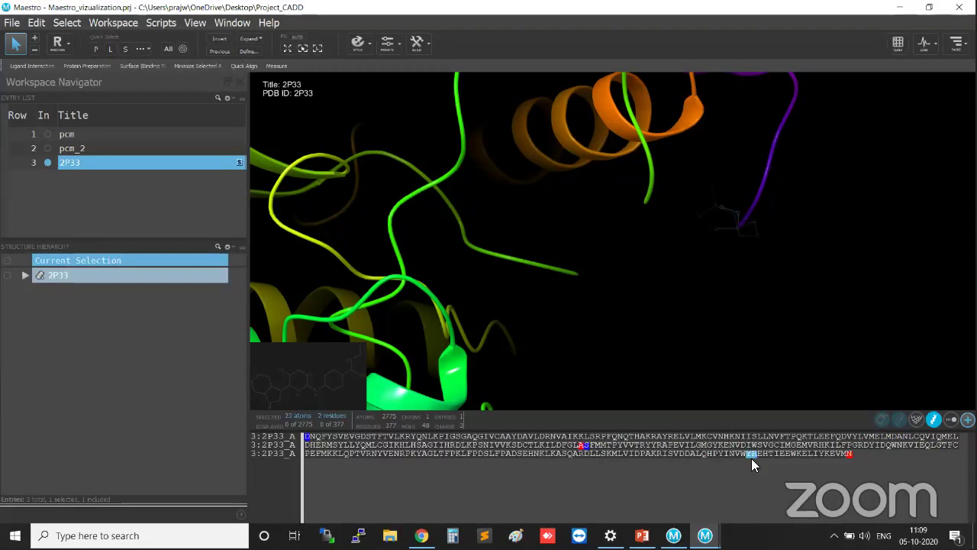
{"action": "left_click", "coordinate": [751, 455]}
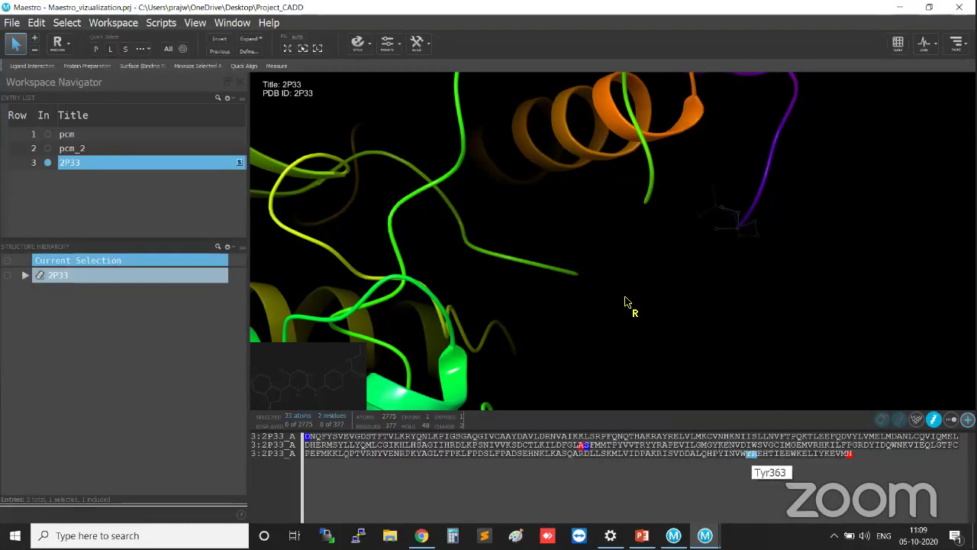
{"action": "left_click", "coordinate": [303, 49]}
{"action": "middle_click_drag", "start_coordinate": [663, 263], "coordinate": [637, 146]}
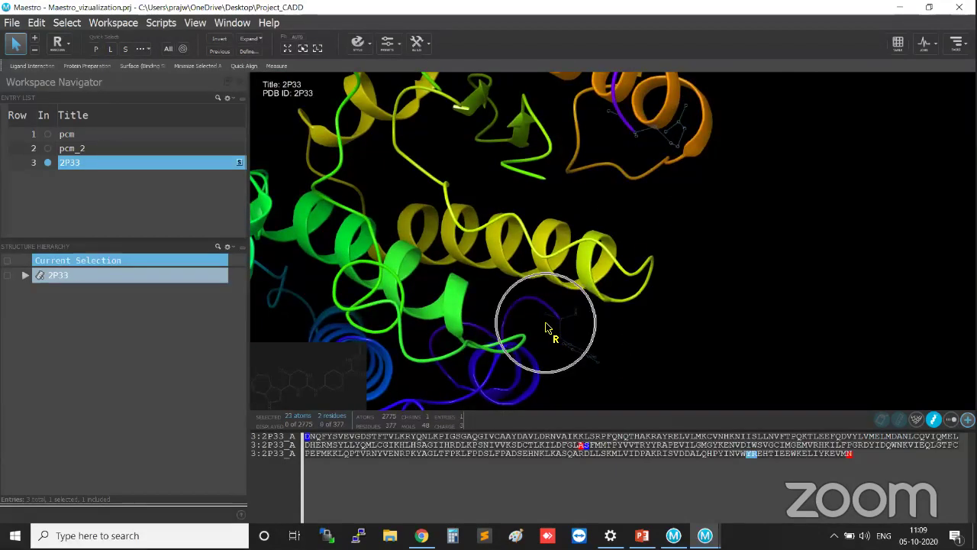
{"action": "left_click", "coordinate": [651, 364]}
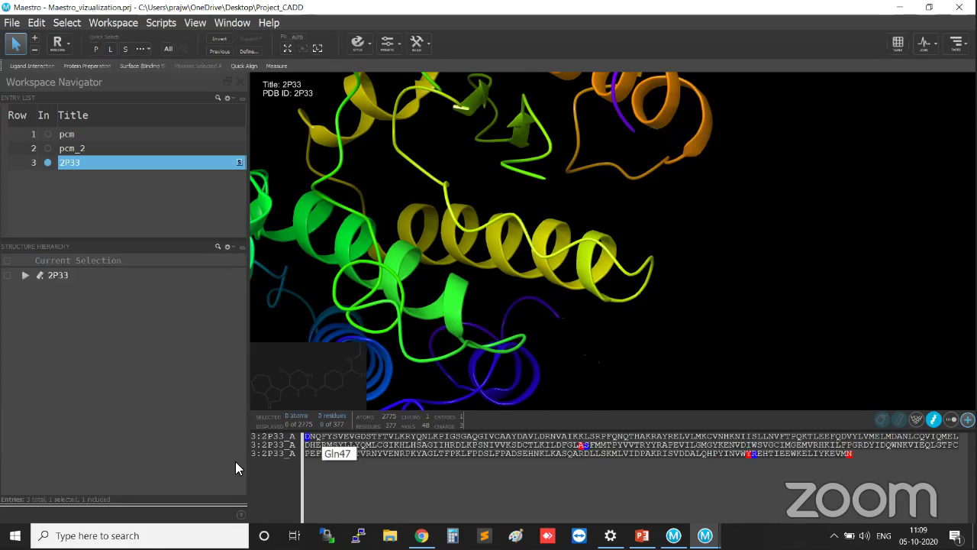
Step: Show the secondary structure assignment (SSA) above the 2P33 sequence and enlarge the sequence viewer
{"action": "right_click", "coordinate": [282, 453]}
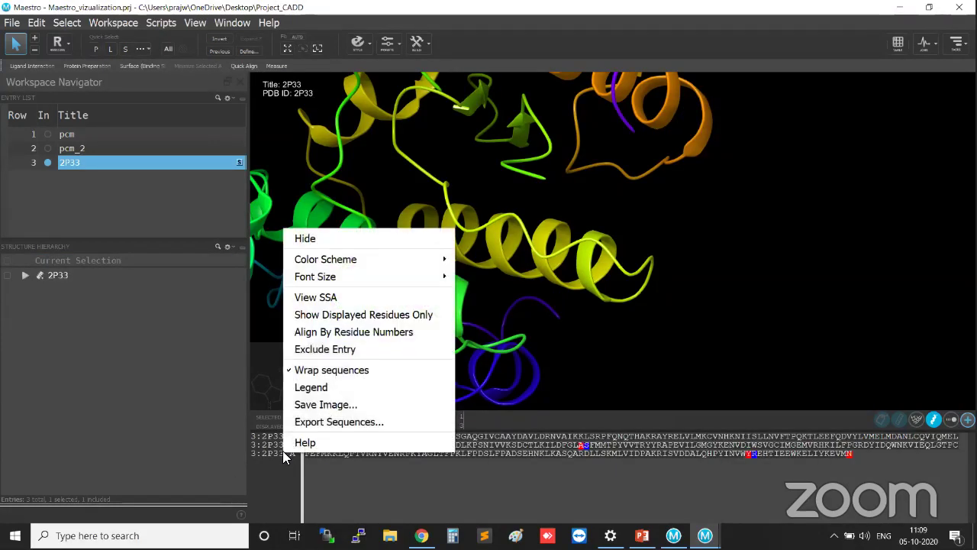
{"action": "left_click", "coordinate": [347, 297]}
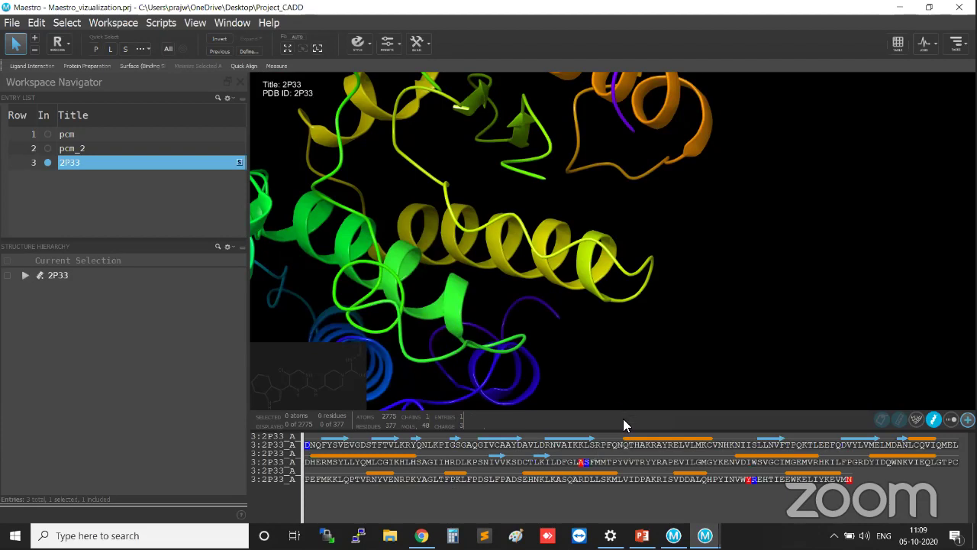
{"action": "left_click_drag", "start_coordinate": [624, 410], "coordinate": [623, 334]}
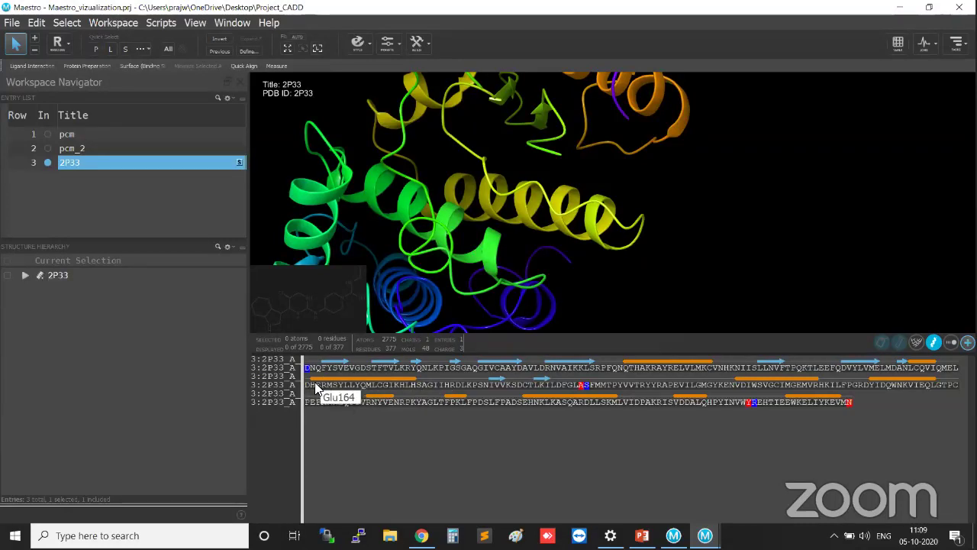
Step: Select the residues of the helix that opens the second sequence line and set their ribbon colouring to Single Color
{"action": "left_click_drag", "start_coordinate": [311, 383], "coordinate": [411, 386]}
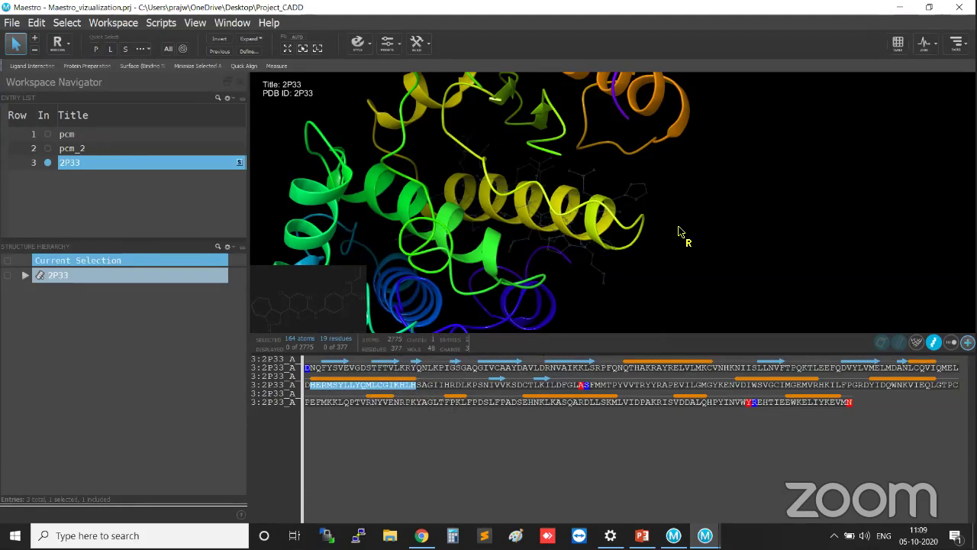
{"action": "middle_click_drag", "start_coordinate": [458, 219], "coordinate": [639, 216]}
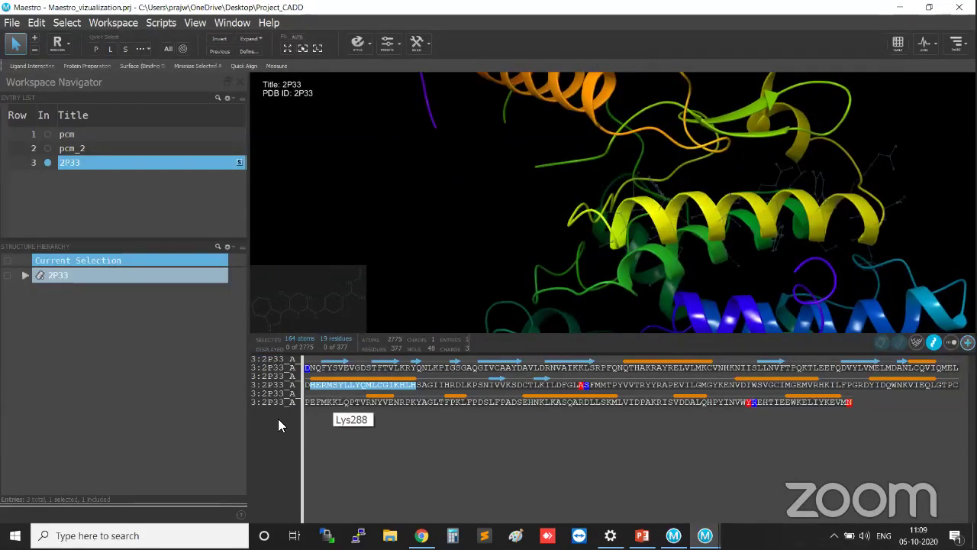
{"action": "left_click", "coordinate": [363, 49]}
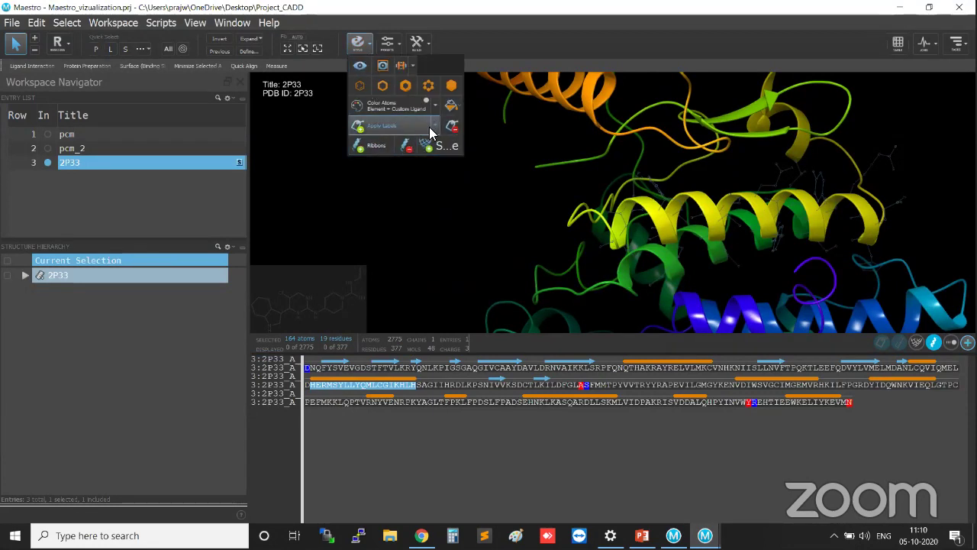
{"action": "left_click", "coordinate": [383, 148]}
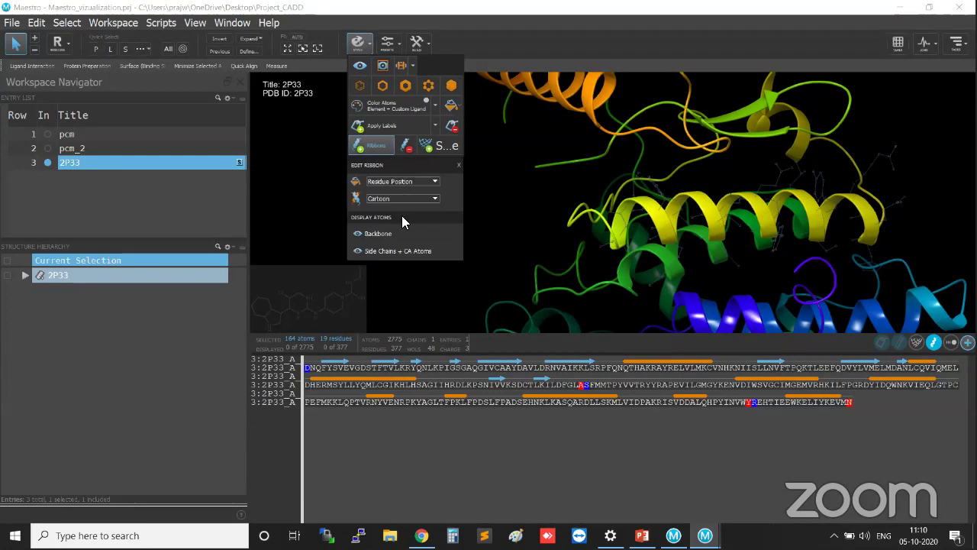
{"action": "left_click", "coordinate": [435, 182]}
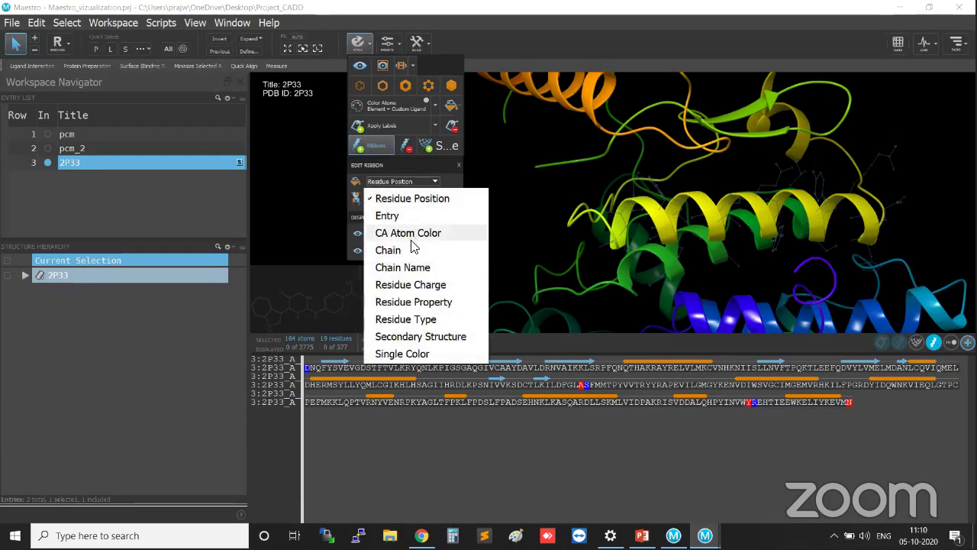
{"action": "left_click", "coordinate": [416, 353]}
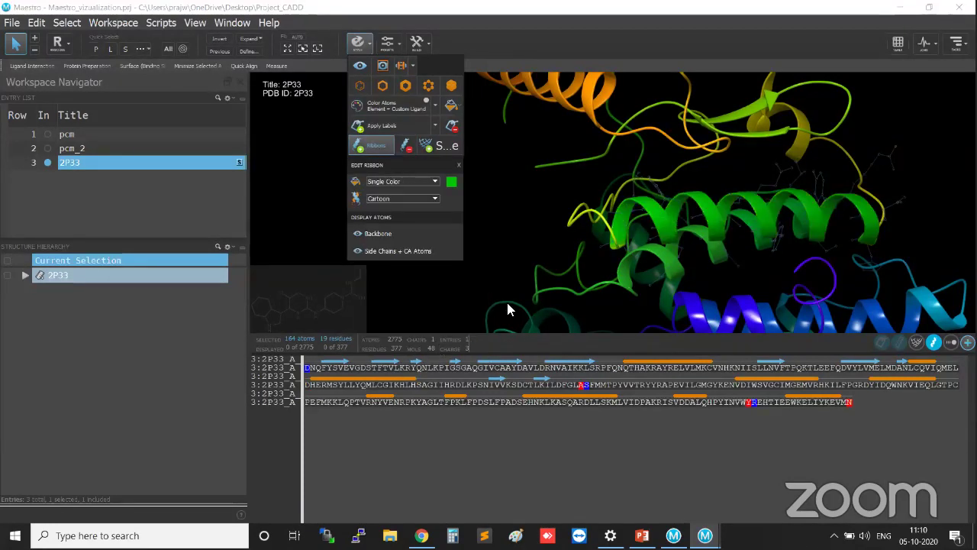
{"action": "left_click", "coordinate": [501, 234]}
{"action": "middle_click_drag", "start_coordinate": [711, 216], "coordinate": [643, 233]}
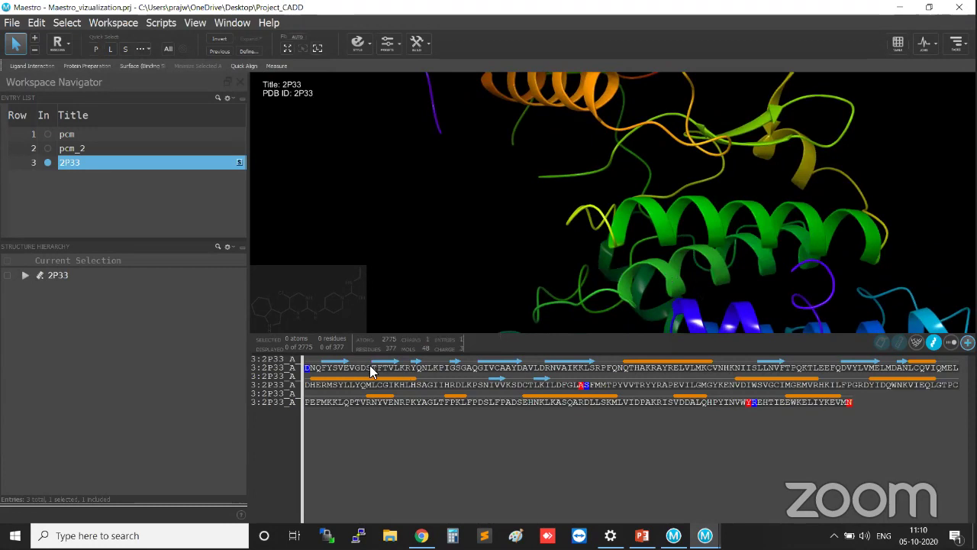
Step: Reselect the residues of the helix opening the second sequence line, recolour their ribbon red, and clear the selection
{"action": "left_click_drag", "start_coordinate": [311, 384], "coordinate": [412, 384]}
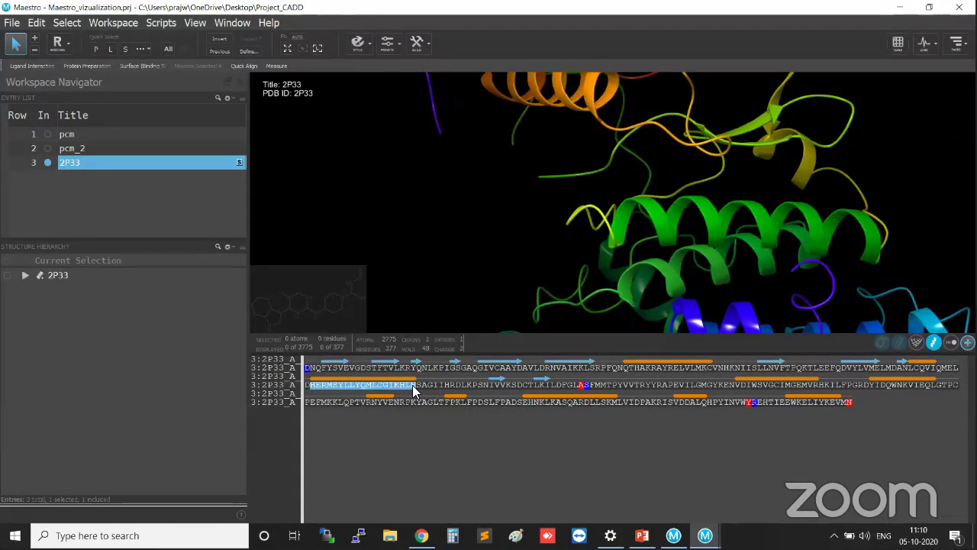
{"action": "left_click", "coordinate": [360, 44]}
{"action": "left_click", "coordinate": [372, 142]}
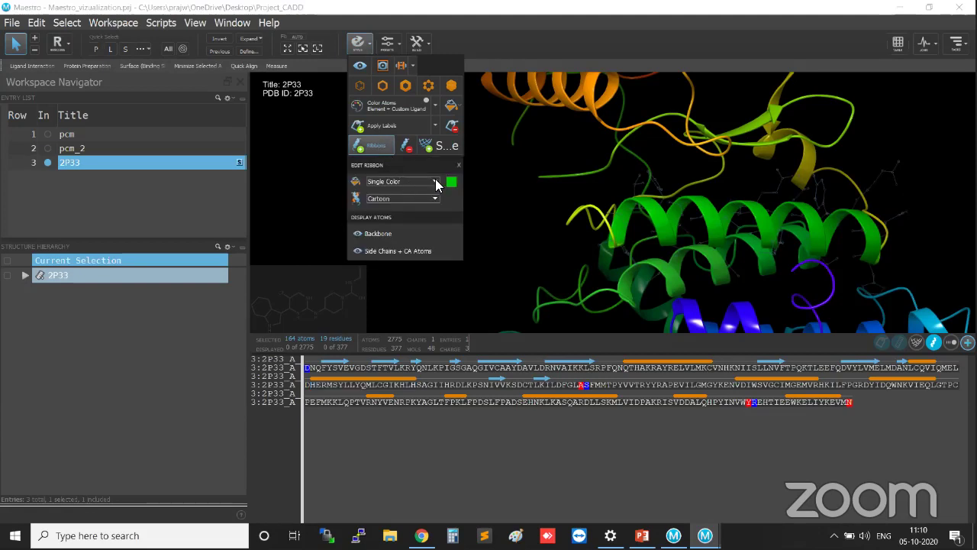
{"action": "left_click", "coordinate": [435, 182]}
{"action": "left_click", "coordinate": [452, 183]}
{"action": "left_click", "coordinate": [451, 184]}
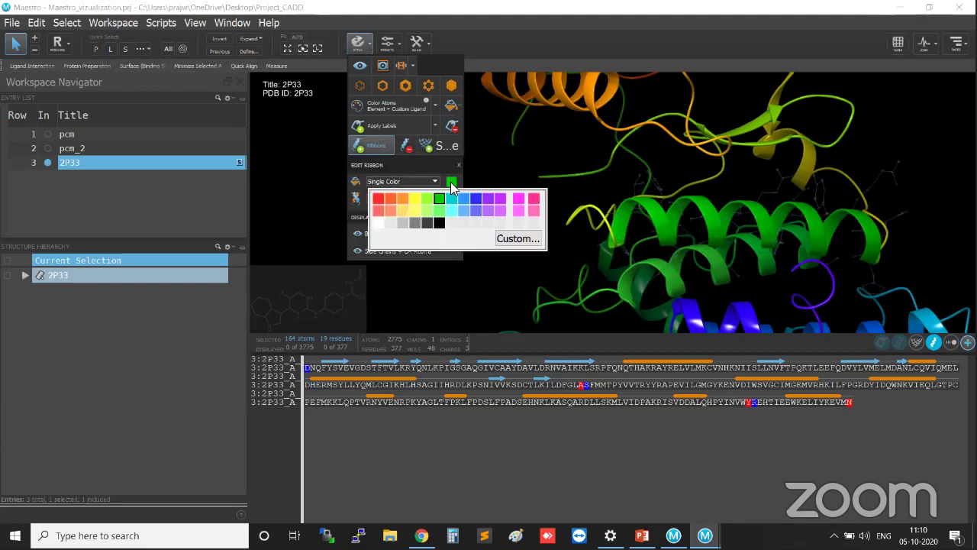
{"action": "left_click", "coordinate": [377, 200]}
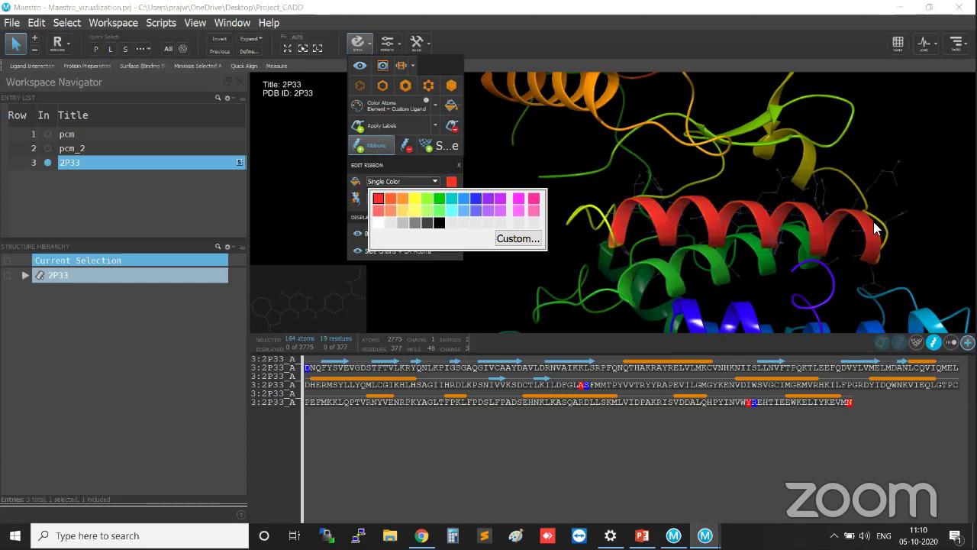
{"action": "left_click", "coordinate": [925, 230]}
{"action": "left_click", "coordinate": [919, 271]}
{"action": "middle_click_drag", "start_coordinate": [919, 271], "coordinate": [817, 232]}
{"action": "mouse_move", "coordinate": [379, 227]}
{"action": "middle_mouse_down"}
{"action": "mouse_move", "coordinate": [488, 221]}
{"action": "mouse_move", "coordinate": [374, 223]}
{"action": "middle_mouse_up"}
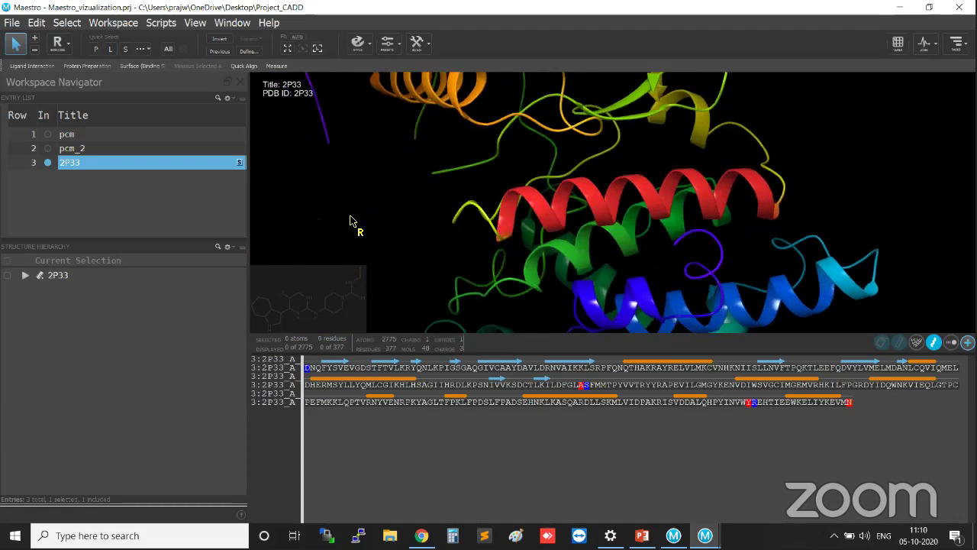
Step: Shrink the sequence viewer to enlarge the workspace and bring the whole 2P33 protein into view
{"action": "scroll", "coordinate": [458, 222], "scroll_direction": "down", "scroll_amount": 3}
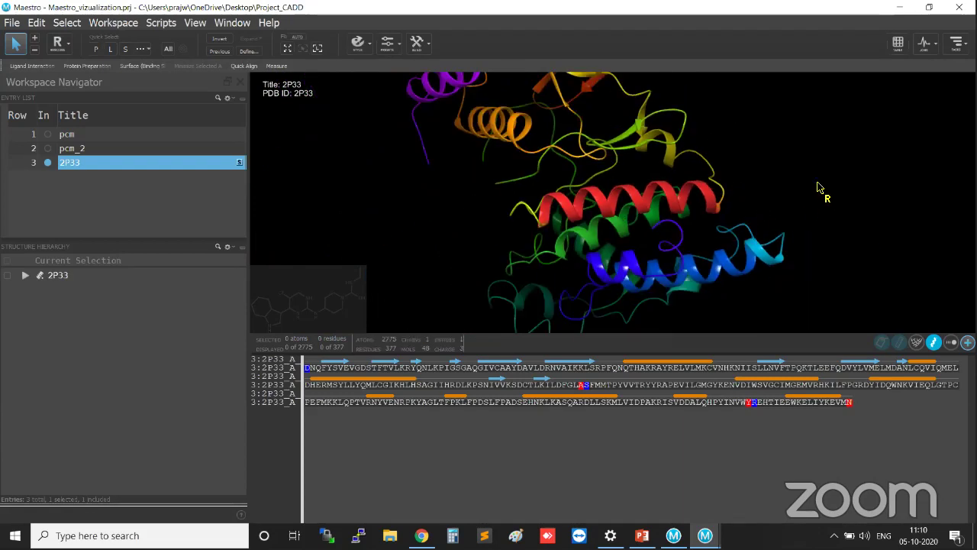
{"action": "scroll", "coordinate": [821, 198], "scroll_direction": "down", "scroll_amount": 3}
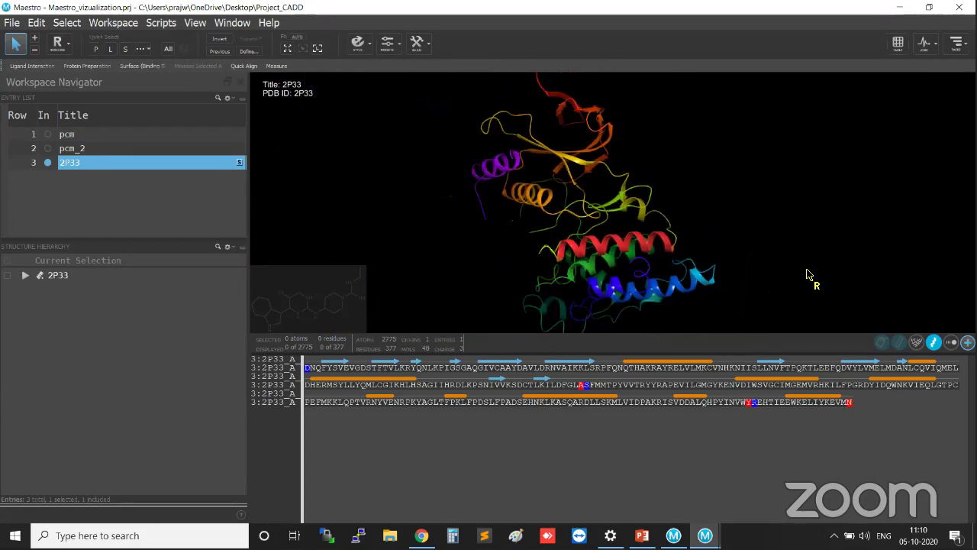
{"action": "left_click_drag", "start_coordinate": [794, 356], "coordinate": [781, 442]}
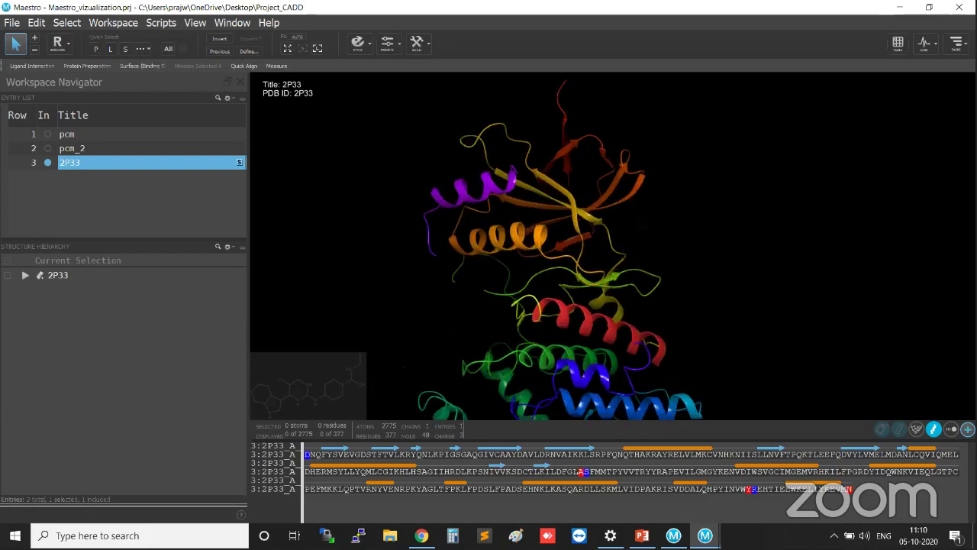
{"action": "right_click_drag", "start_coordinate": [741, 279], "coordinate": [768, 210]}
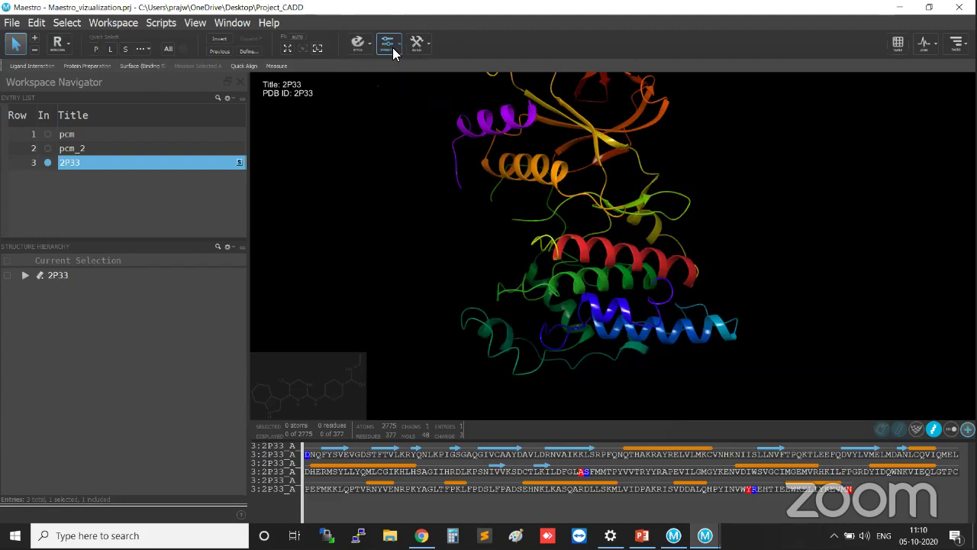
Step: Apply the Maestro Default preset to 2P33 and look over the structure
{"action": "left_click", "coordinate": [393, 48]}
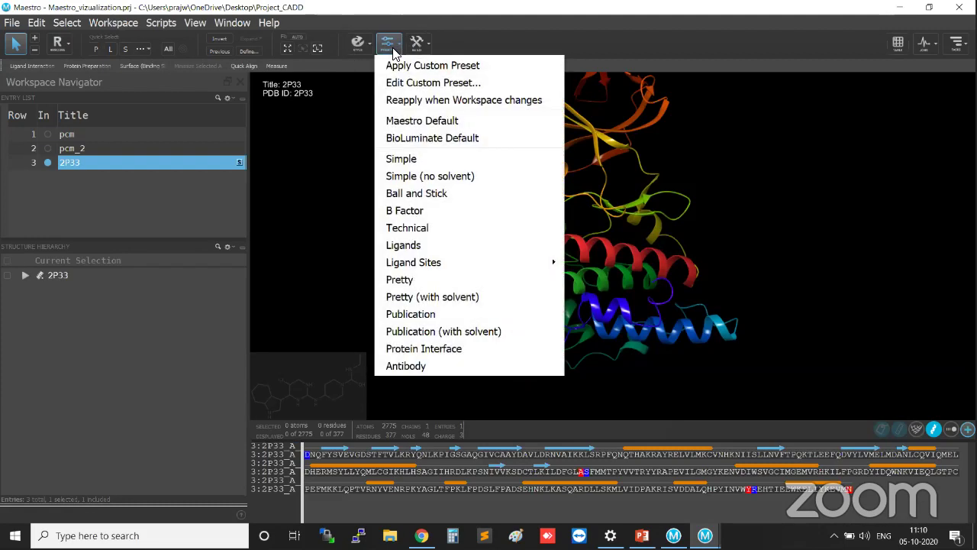
{"action": "left_click", "coordinate": [426, 122]}
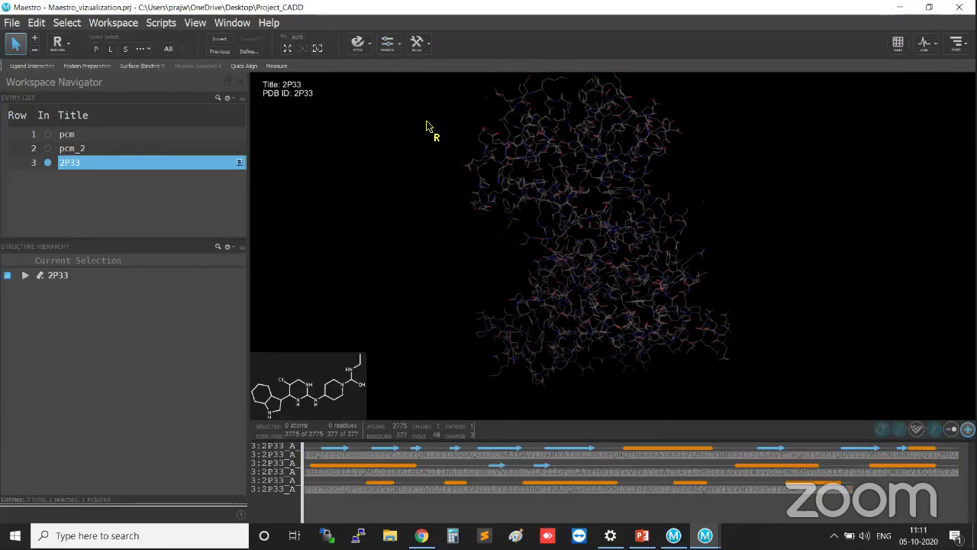
{"action": "middle_click_drag", "start_coordinate": [489, 122], "coordinate": [307, 96]}
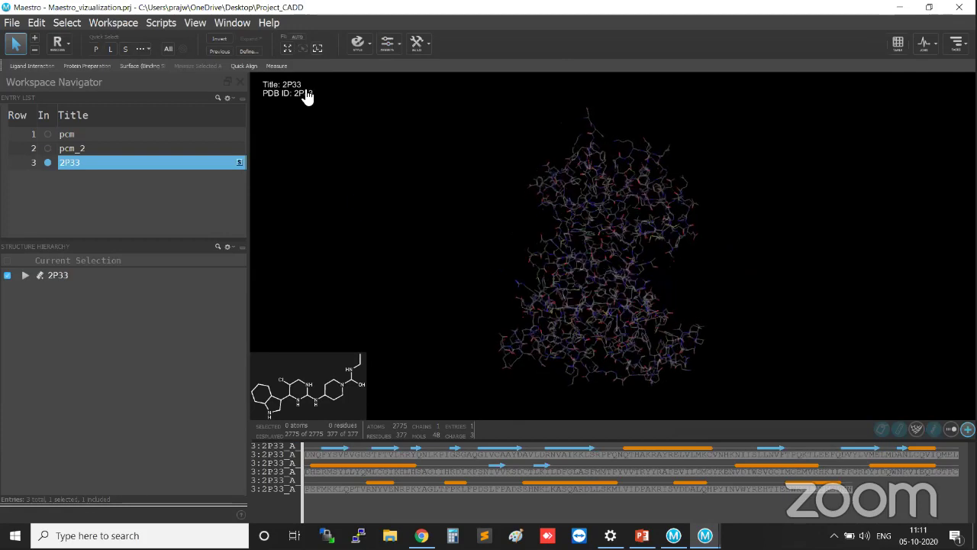
Step: Apply the custom preset to 2P33 and inspect the ligand and its labelled surrounding residues in the binding site
{"action": "left_click", "coordinate": [388, 42]}
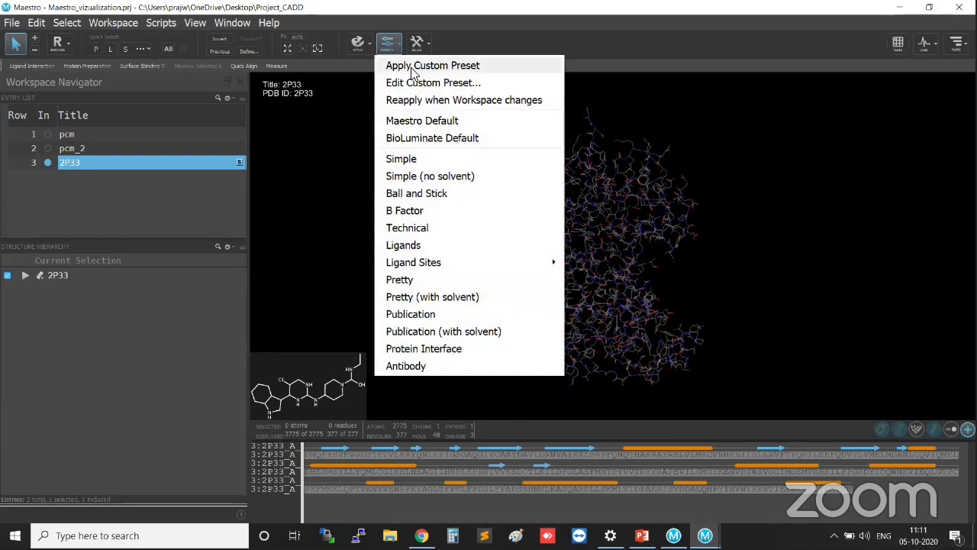
{"action": "left_click", "coordinate": [416, 67]}
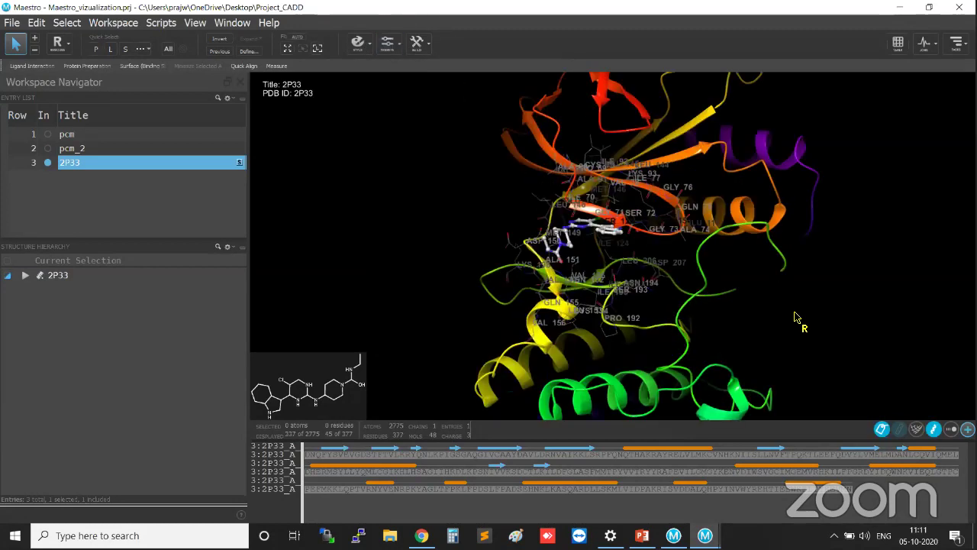
{"action": "middle_click_drag", "start_coordinate": [612, 274], "coordinate": [634, 265]}
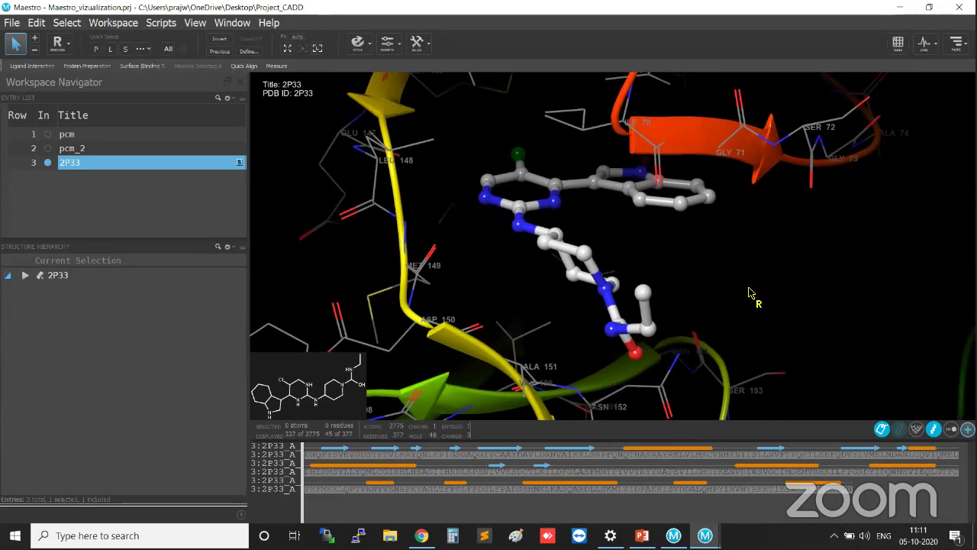
{"action": "middle_click_drag", "start_coordinate": [748, 293], "coordinate": [729, 289]}
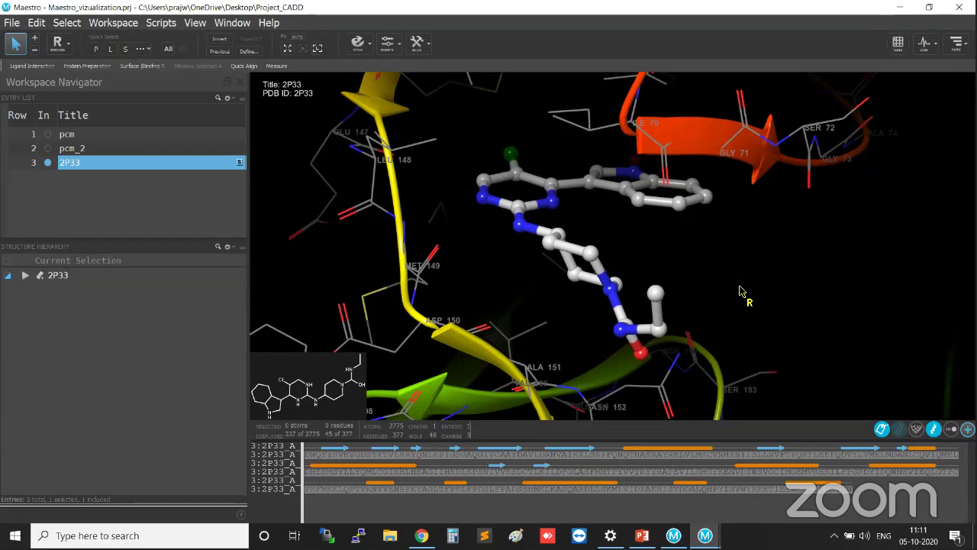
{"action": "scroll", "coordinate": [778, 306], "scroll_direction": "down", "scroll_amount": 5}
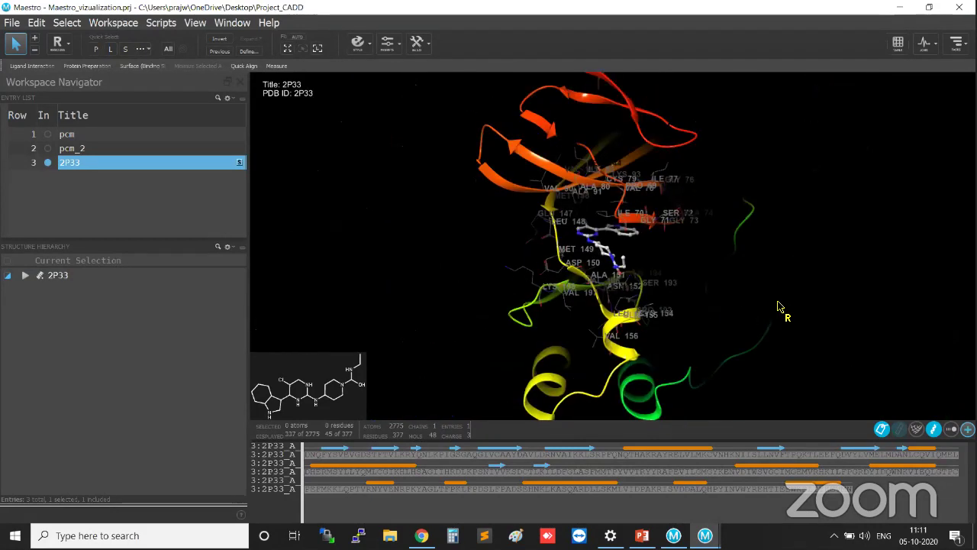
{"action": "scroll", "coordinate": [779, 306], "scroll_direction": "down", "scroll_amount": 3}
{"action": "scroll", "coordinate": [778, 306], "scroll_direction": "up", "scroll_amount": 8}
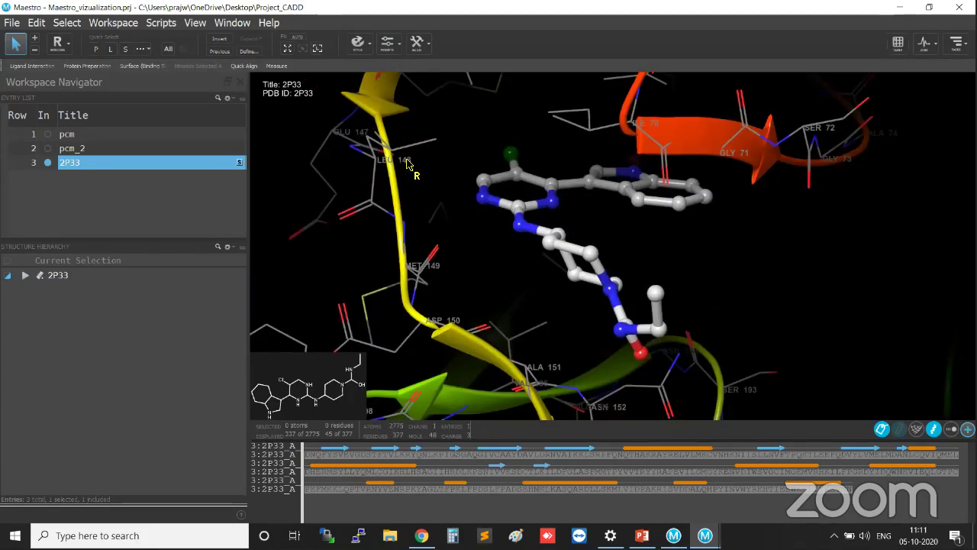
Step: Apply labels to the selected 2P33 atoms, remove them, reapply them including the ligand, and clear the selection
{"action": "left_click", "coordinate": [366, 49]}
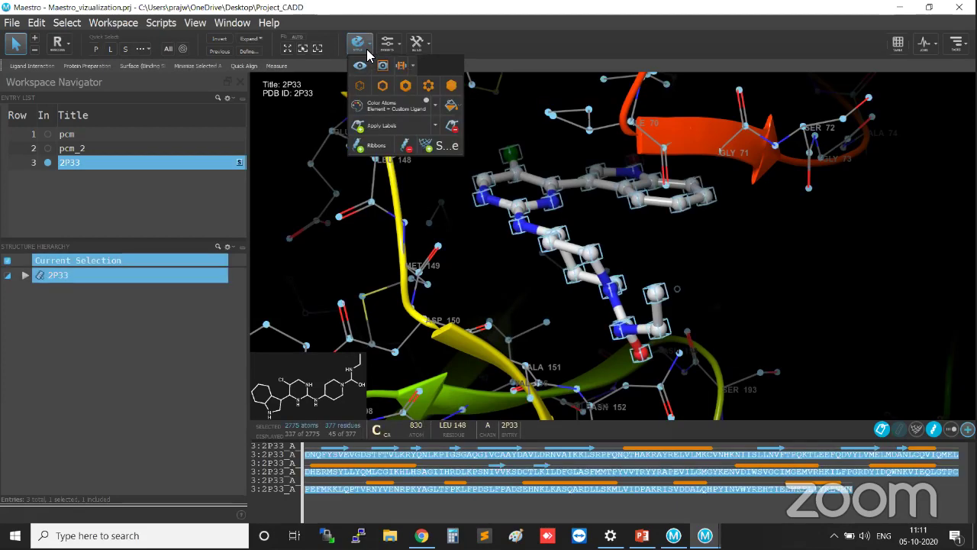
{"action": "left_click", "coordinate": [400, 131]}
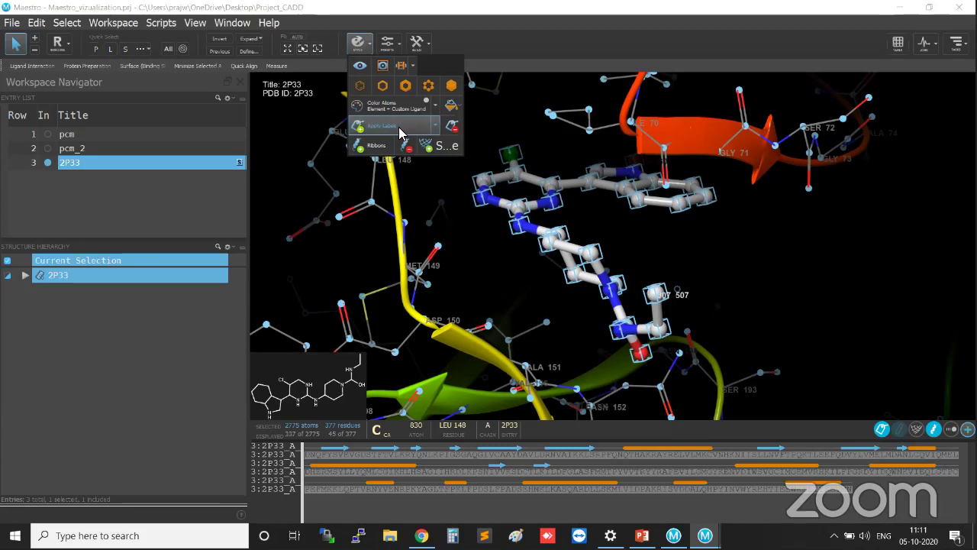
{"action": "left_click", "coordinate": [450, 134]}
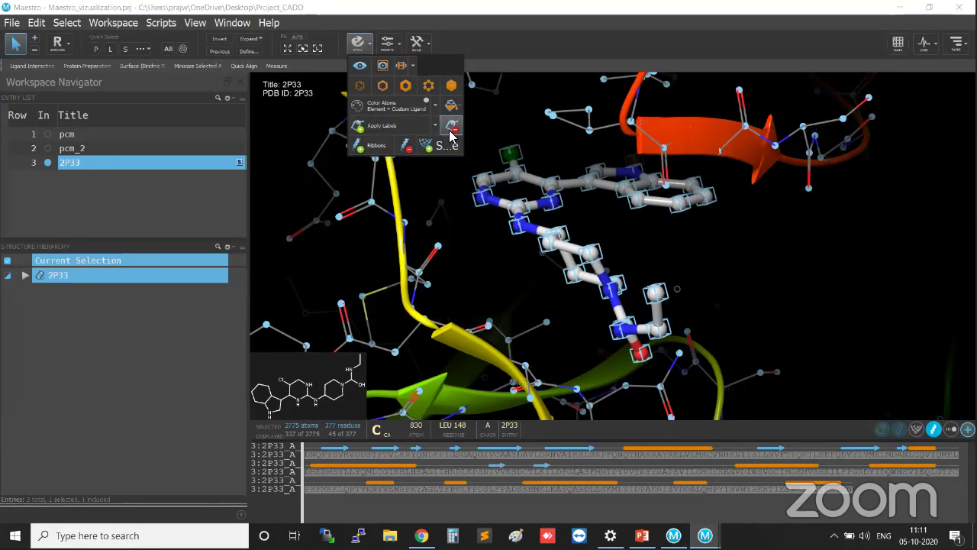
{"action": "left_click", "coordinate": [397, 126]}
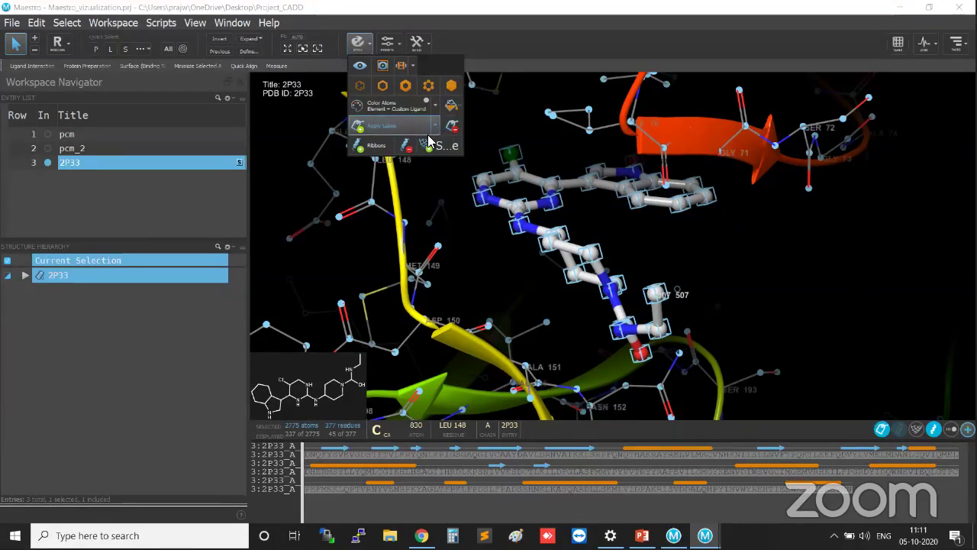
{"action": "left_click", "coordinate": [805, 308]}
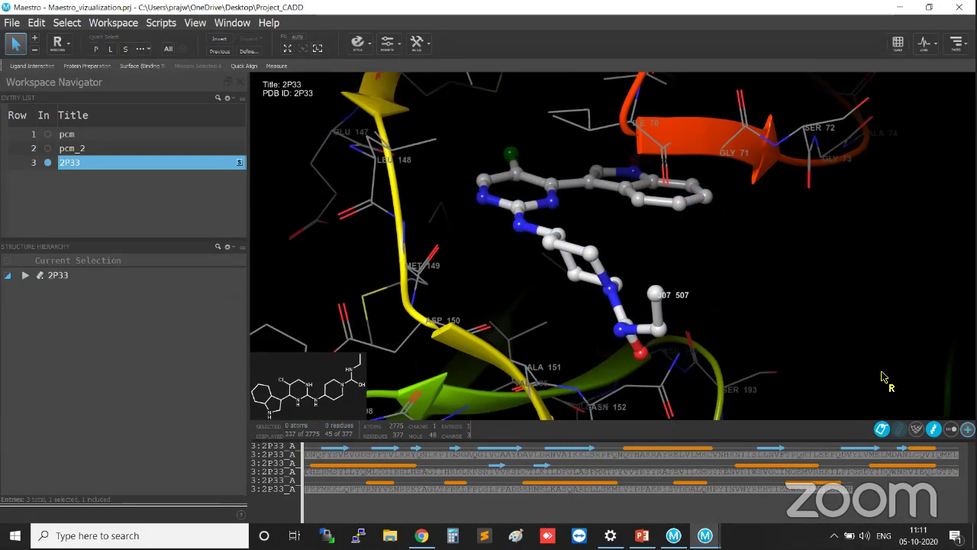
Step: Toggle the label display off and on, and hide all labels with the whole 2P33 protein in view
{"action": "left_click", "coordinate": [881, 429]}
{"action": "left_click", "coordinate": [881, 430]}
{"action": "scroll", "coordinate": [829, 330], "scroll_direction": "down", "scroll_amount": 5}
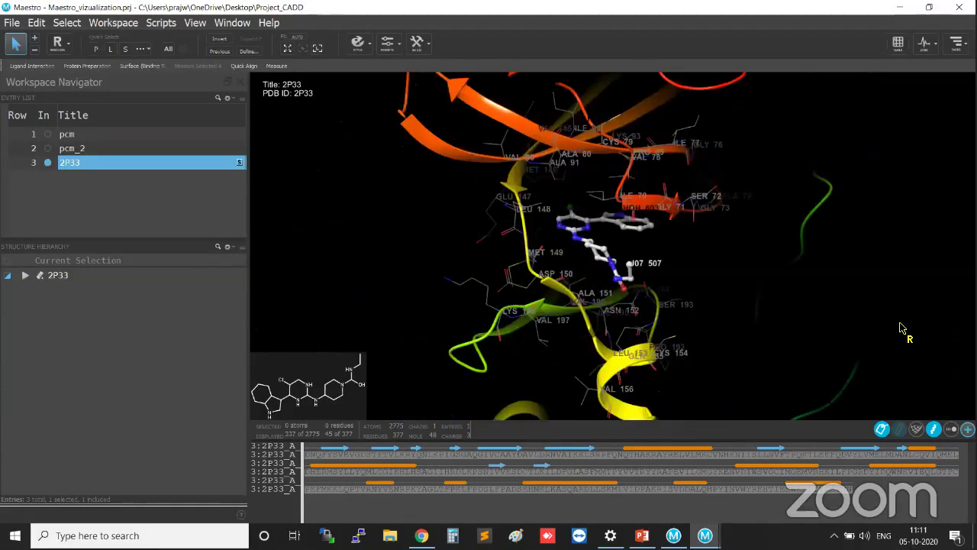
{"action": "scroll", "coordinate": [922, 345], "scroll_direction": "down", "scroll_amount": 5}
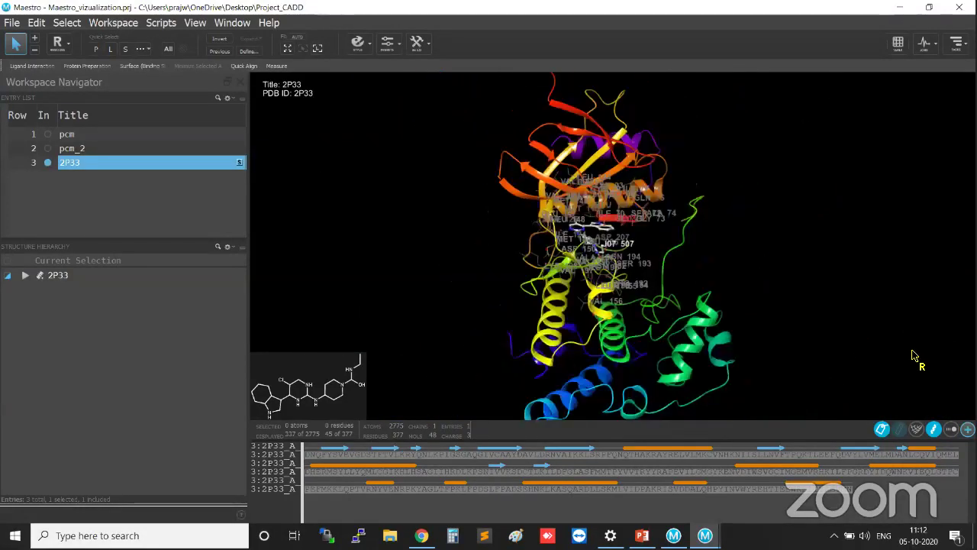
{"action": "left_click", "coordinate": [883, 429]}
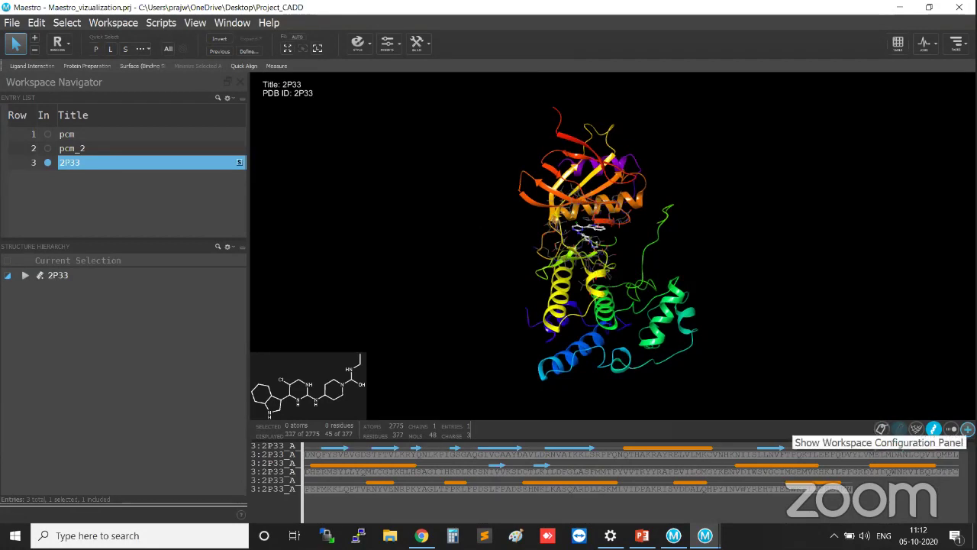
Step: Try white, light grey, grey and dark blue as the workspace background colour
{"action": "left_click", "coordinate": [967, 429]}
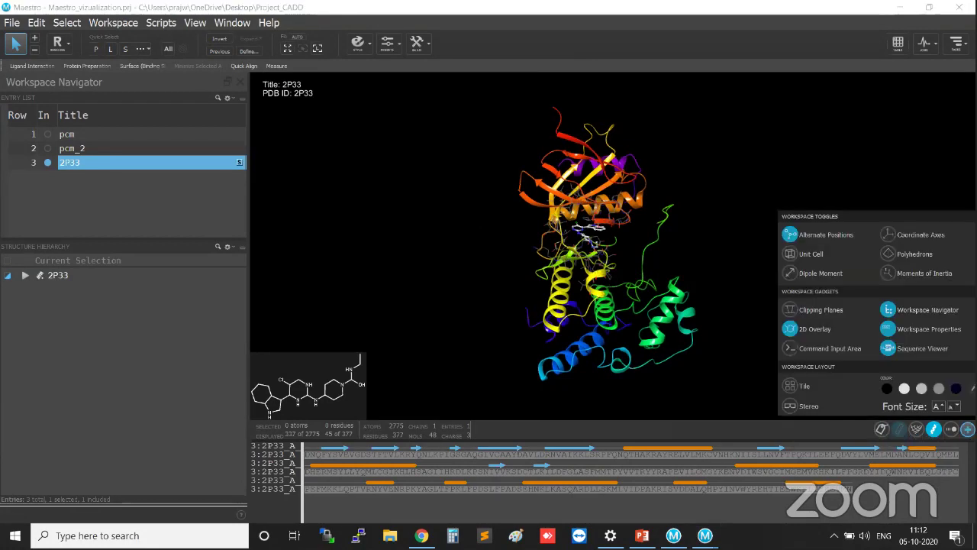
{"action": "left_click", "coordinate": [905, 389]}
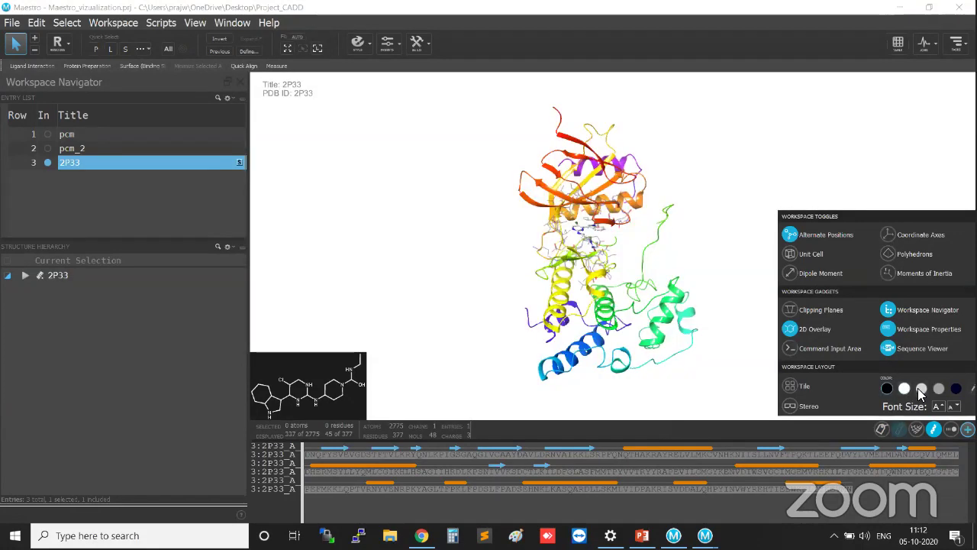
{"action": "left_click", "coordinate": [921, 390]}
{"action": "left_click", "coordinate": [941, 390]}
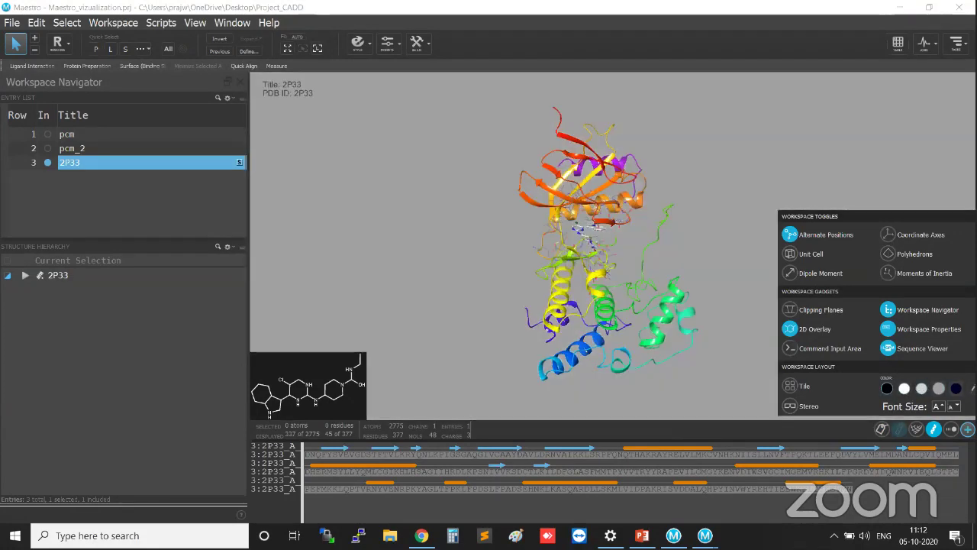
{"action": "left_click", "coordinate": [956, 388]}
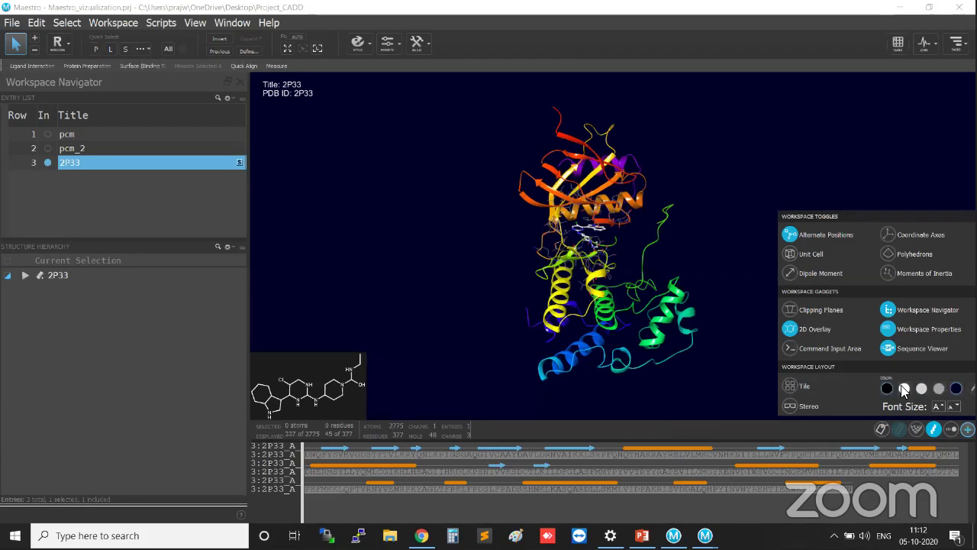
Step: Open the custom background colour picker and cancel it, try light backgrounds again, and set the workspace background to black
{"action": "left_click", "coordinate": [972, 388]}
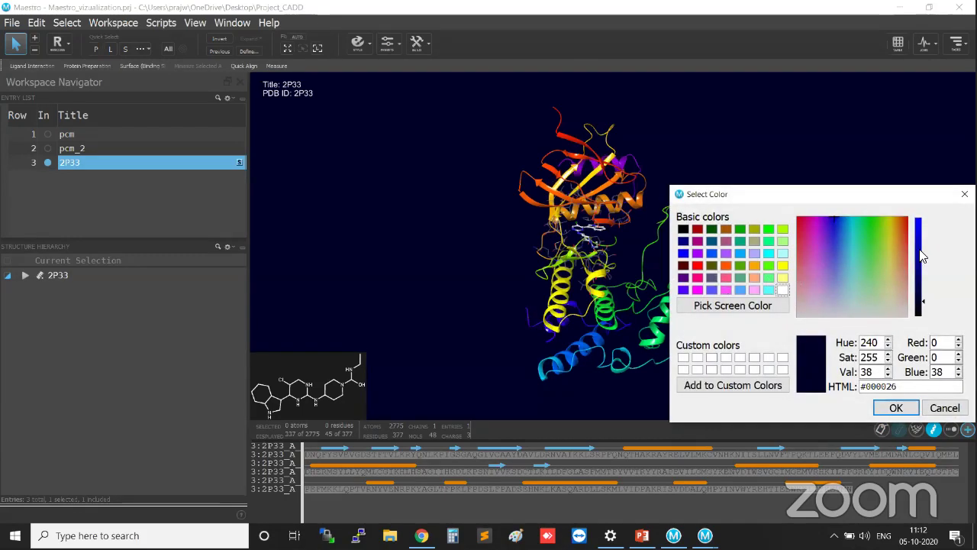
{"action": "left_click", "coordinate": [944, 407]}
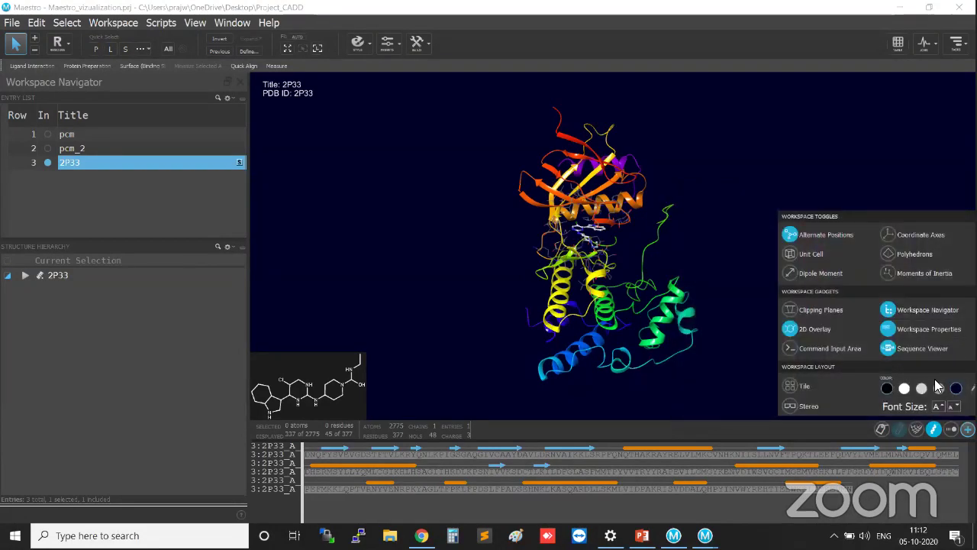
{"action": "left_click", "coordinate": [920, 390]}
{"action": "left_click", "coordinate": [899, 389]}
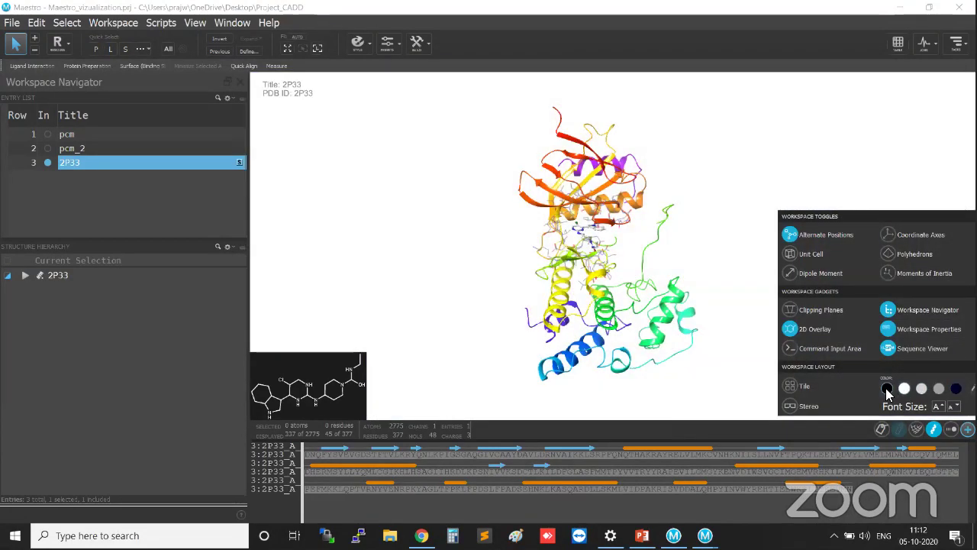
{"action": "left_click", "coordinate": [887, 389]}
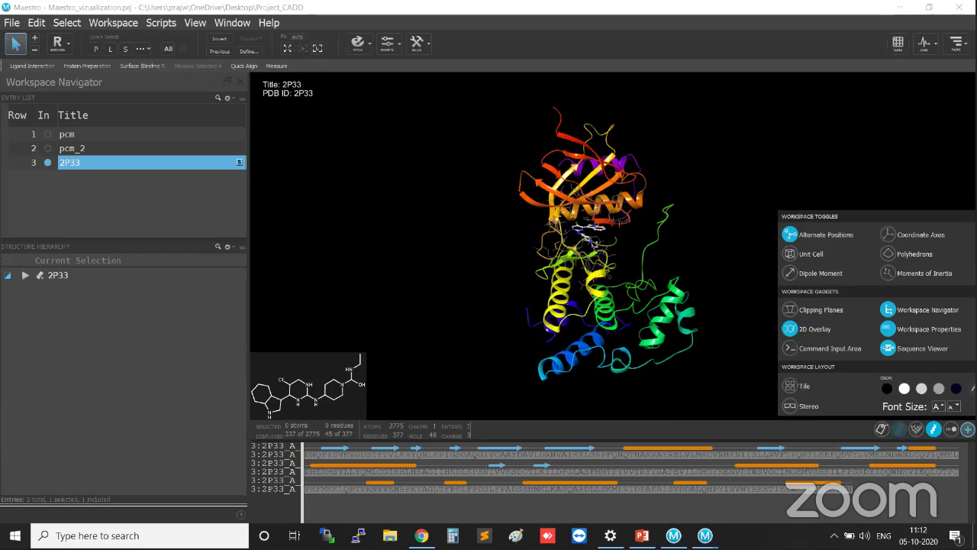
Step: Show the labels again, check them against a white background, and switch the background back to black
{"action": "left_click", "coordinate": [883, 428]}
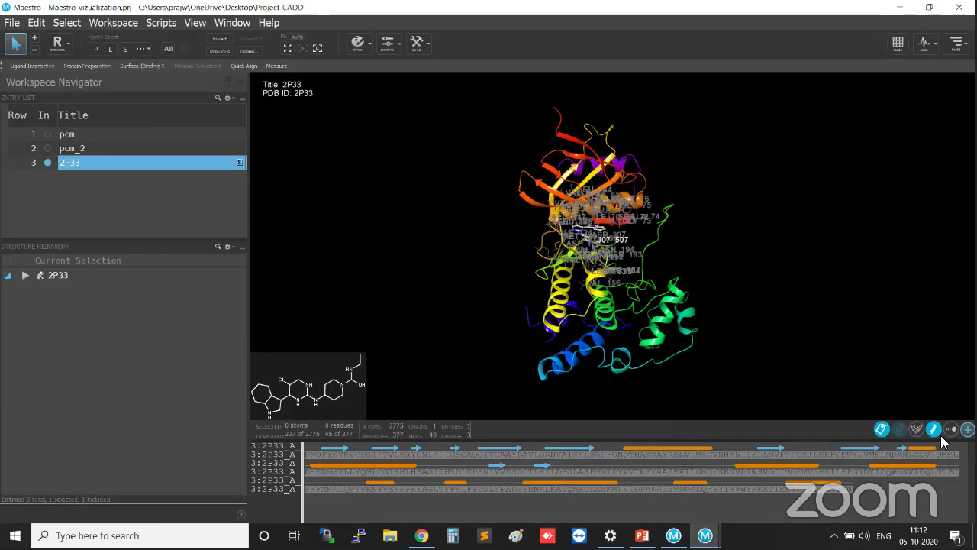
{"action": "left_click", "coordinate": [882, 429]}
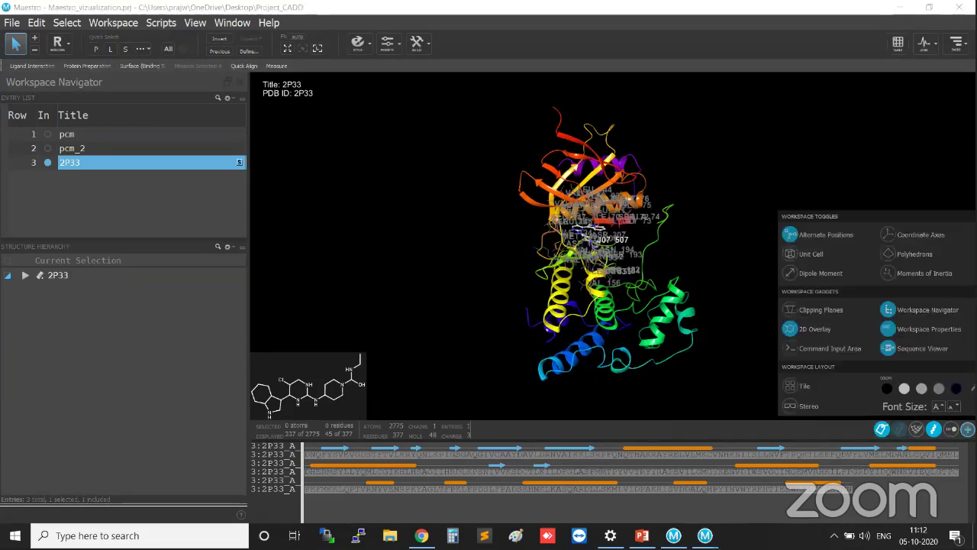
{"action": "left_click", "coordinate": [902, 389]}
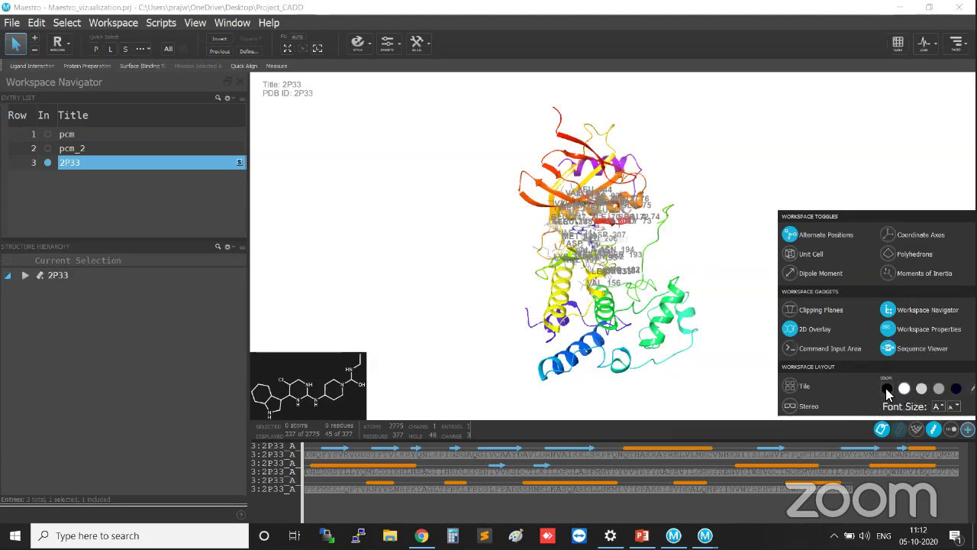
{"action": "left_click", "coordinate": [887, 388]}
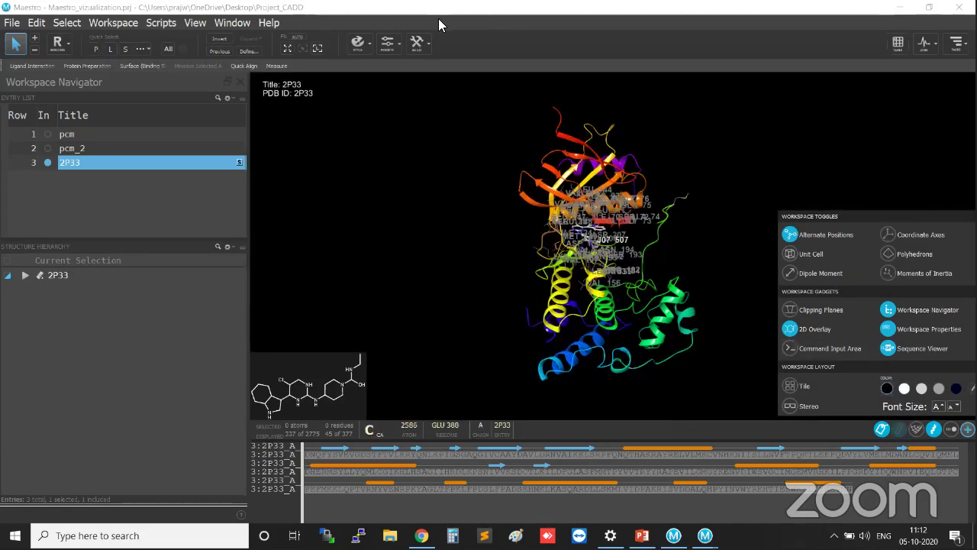
Step: Enlarge the workspace label font around the ligand binding site, trying several larger and smaller sizes
{"action": "left_click", "coordinate": [381, 44]}
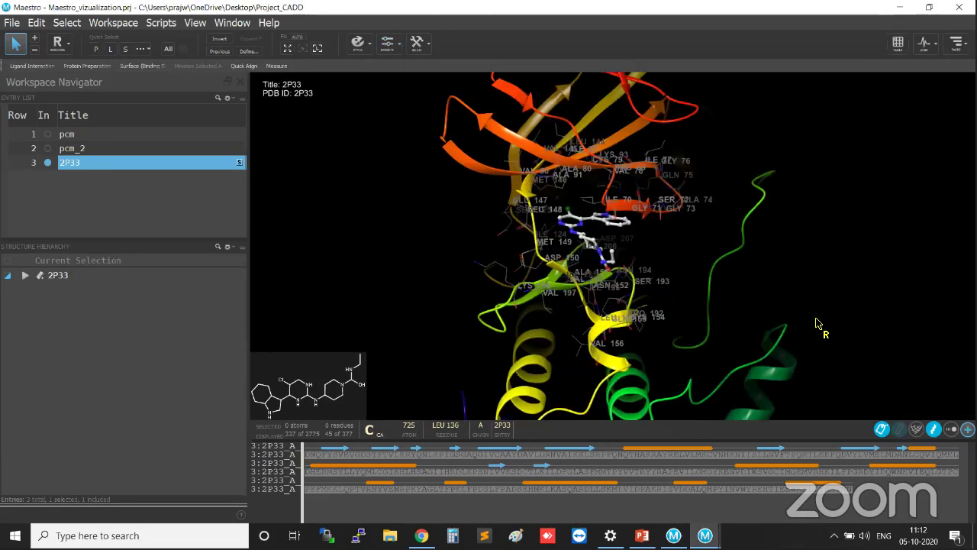
{"action": "left_click", "coordinate": [950, 428]}
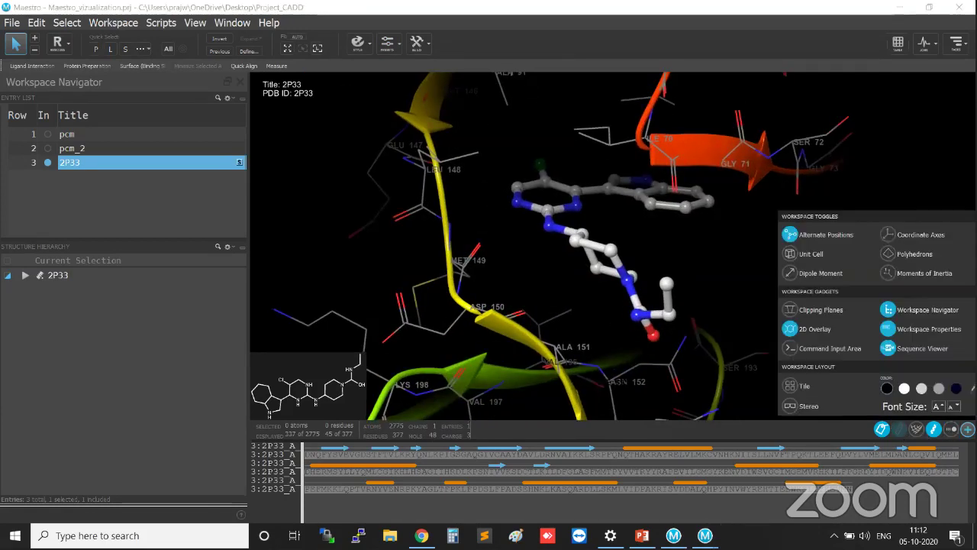
{"action": "left_click", "coordinate": [938, 406]}
{"action": "left_click", "coordinate": [938, 406]}
{"action": "left_click", "coordinate": [938, 406]}
{"action": "left_click", "coordinate": [938, 406]}
{"action": "left_click", "coordinate": [938, 406]}
{"action": "left_click", "coordinate": [957, 406]}
{"action": "left_click", "coordinate": [958, 406]}
{"action": "left_click", "coordinate": [957, 406]}
{"action": "left_click", "coordinate": [938, 406]}
{"action": "left_click", "coordinate": [938, 406]}
{"action": "left_click", "coordinate": [954, 407]}
{"action": "left_click", "coordinate": [954, 406]}
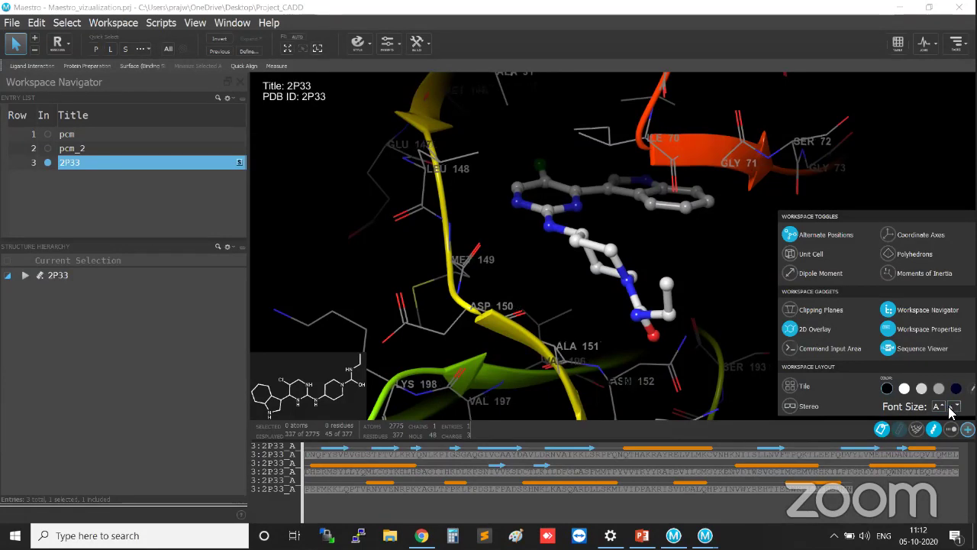
Step: Fine-tune the label font size by single increments, settling one increment larger
{"action": "left_click", "coordinate": [936, 407]}
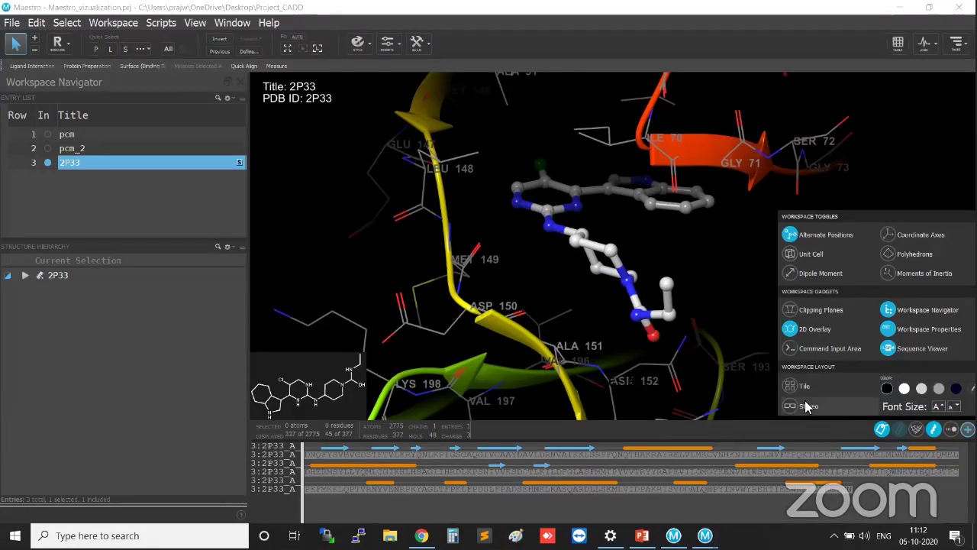
{"action": "left_click", "coordinate": [953, 407]}
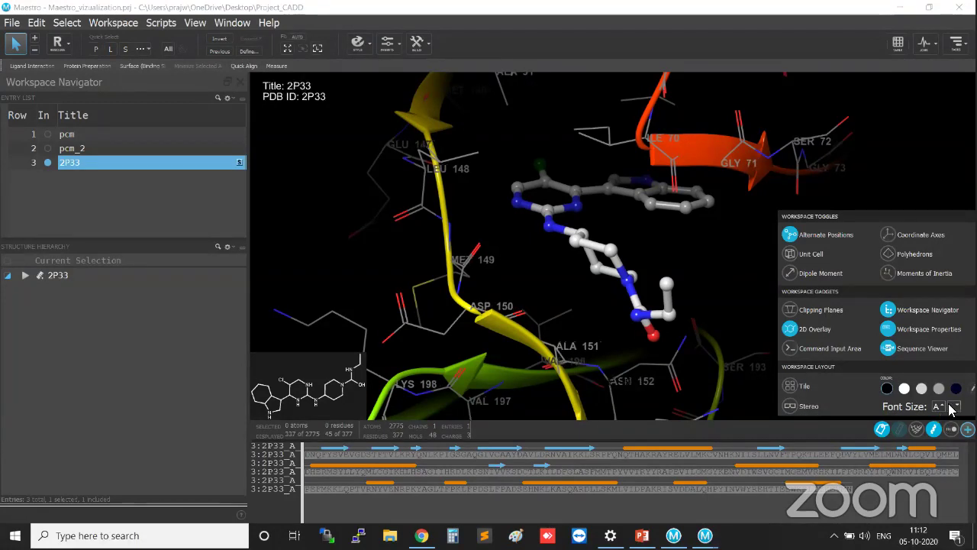
{"action": "left_click", "coordinate": [938, 408]}
{"action": "left_click", "coordinate": [787, 411]}
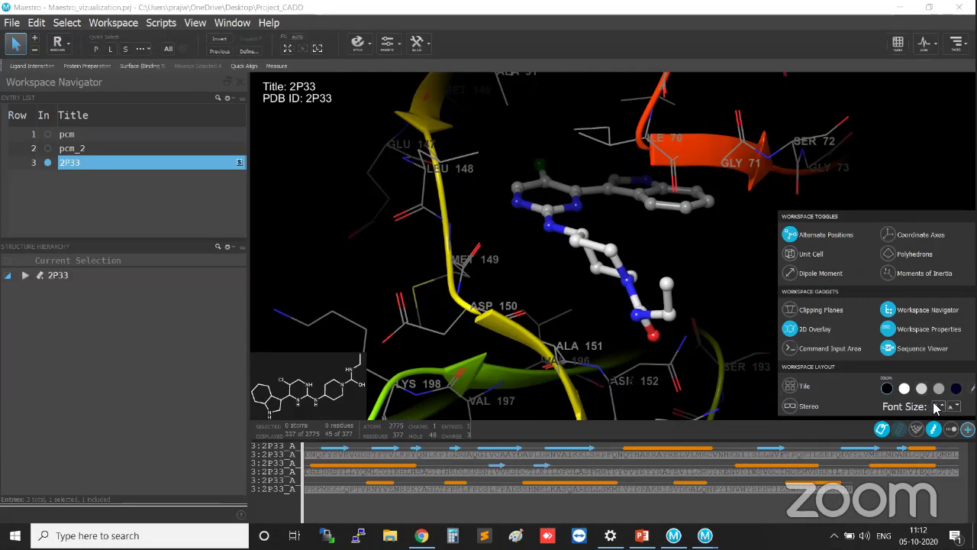
{"action": "left_click", "coordinate": [939, 409]}
{"action": "left_click", "coordinate": [954, 408]}
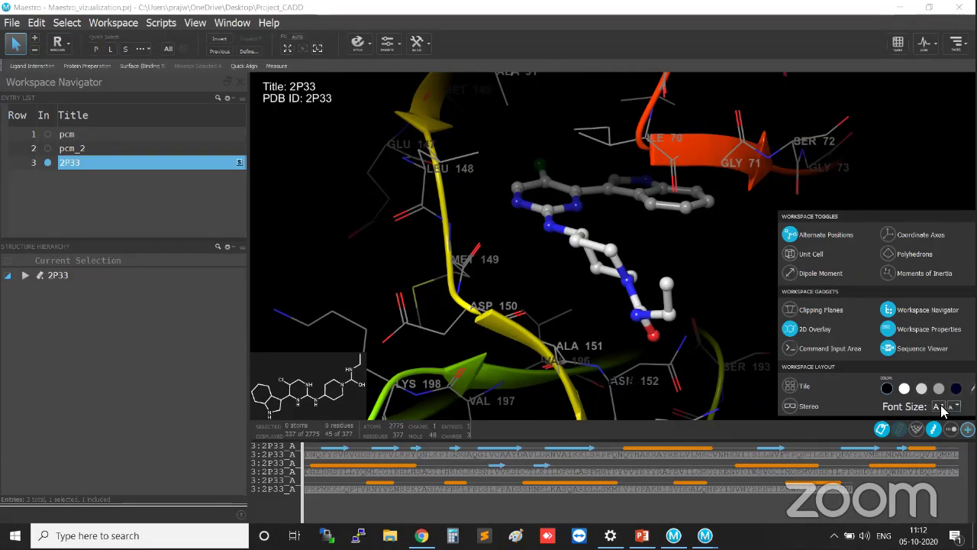
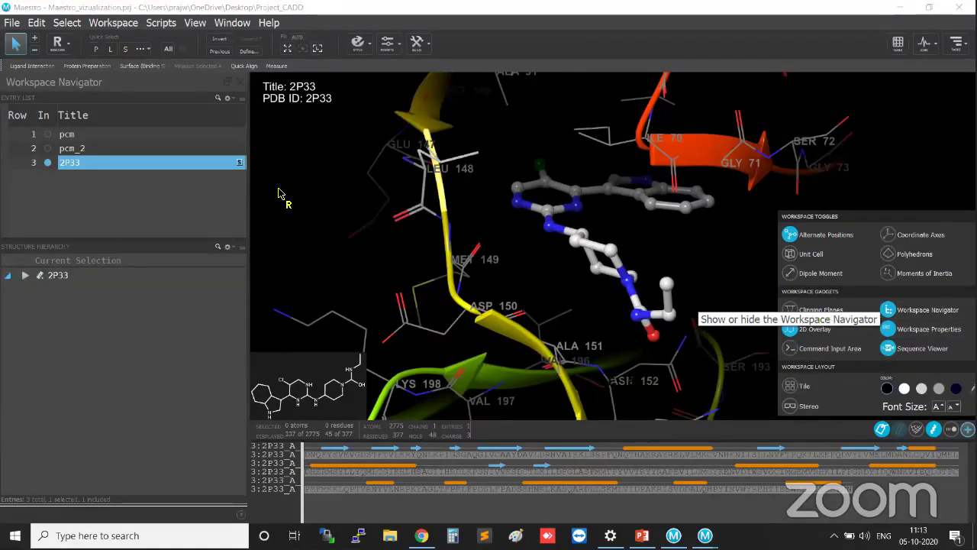
Step: Hide the Workspace Navigator to widen the workspace and show it again
{"action": "left_click", "coordinate": [887, 313]}
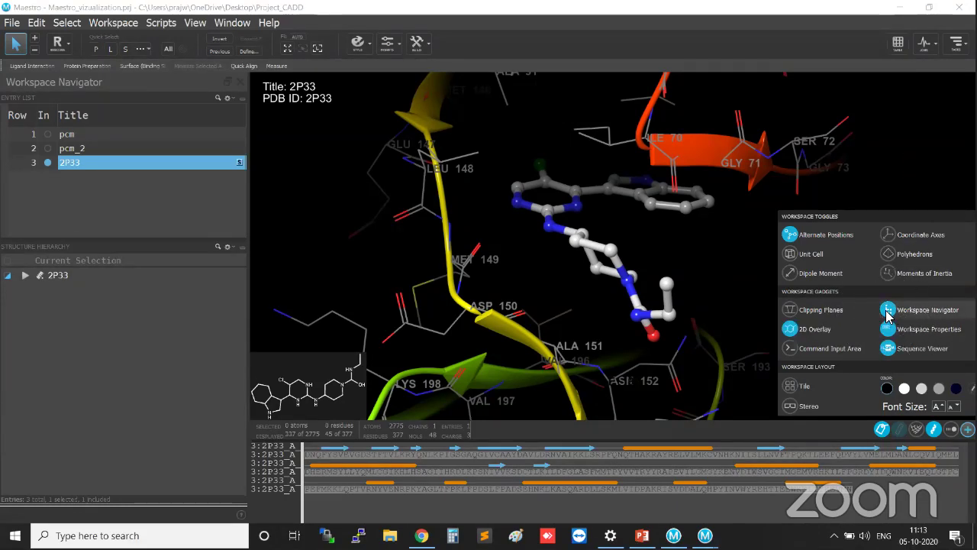
{"action": "left_click", "coordinate": [887, 311]}
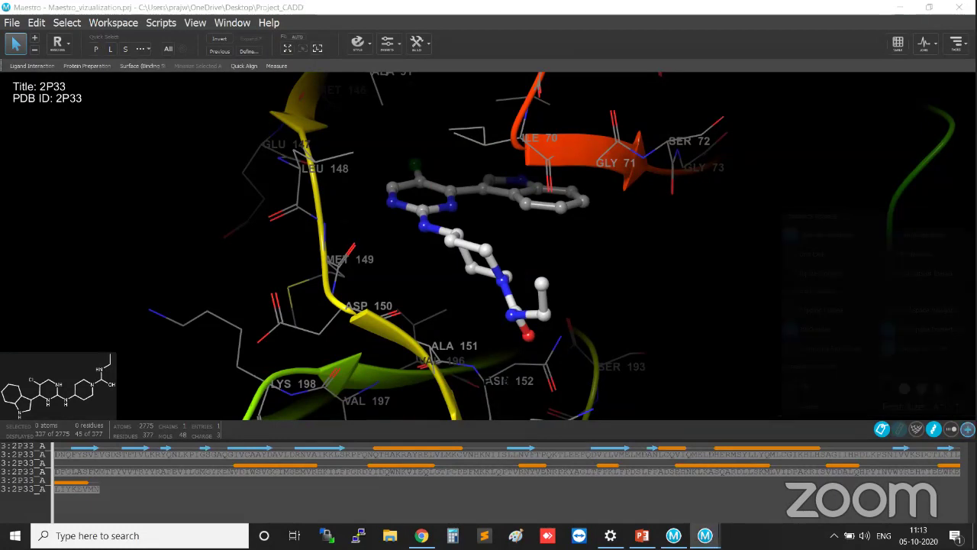
{"action": "left_click", "coordinate": [892, 310]}
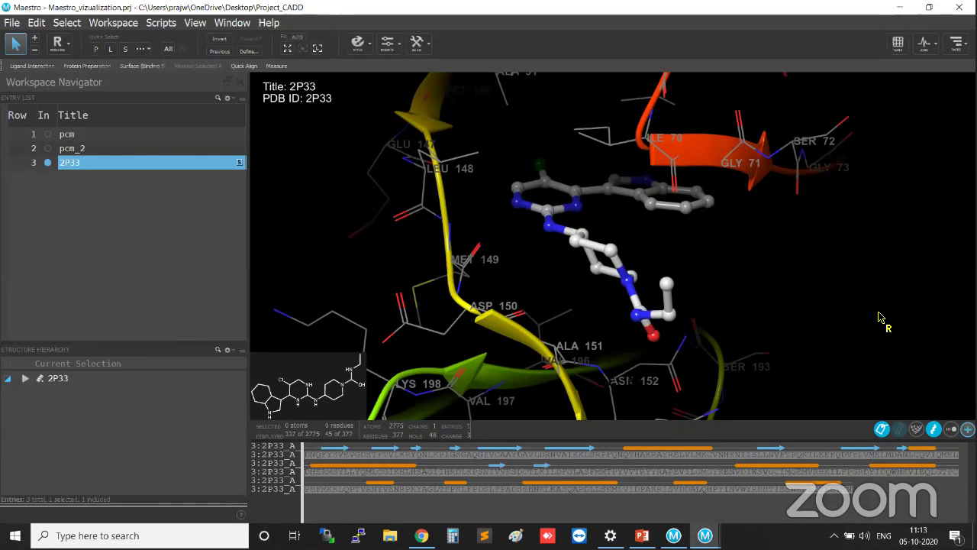
Step: Look over the whole labelled 2P33 protein from different angles and distances
{"action": "scroll", "coordinate": [879, 318], "scroll_direction": "down", "scroll_amount": 3}
{"action": "middle_click_drag", "start_coordinate": [879, 317], "coordinate": [847, 311]}
{"action": "scroll", "coordinate": [801, 293], "scroll_direction": "down", "scroll_amount": 6}
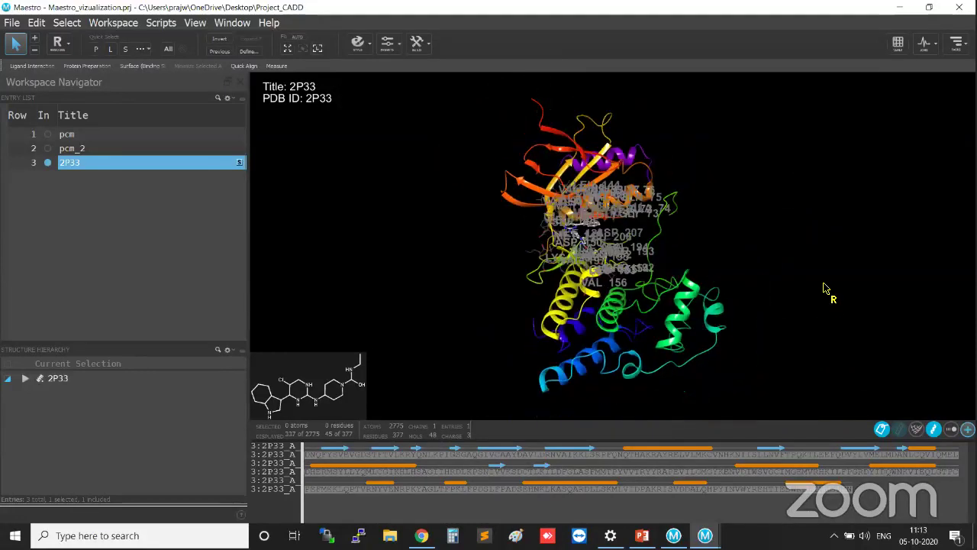
{"action": "middle_click_drag", "start_coordinate": [725, 248], "coordinate": [752, 284]}
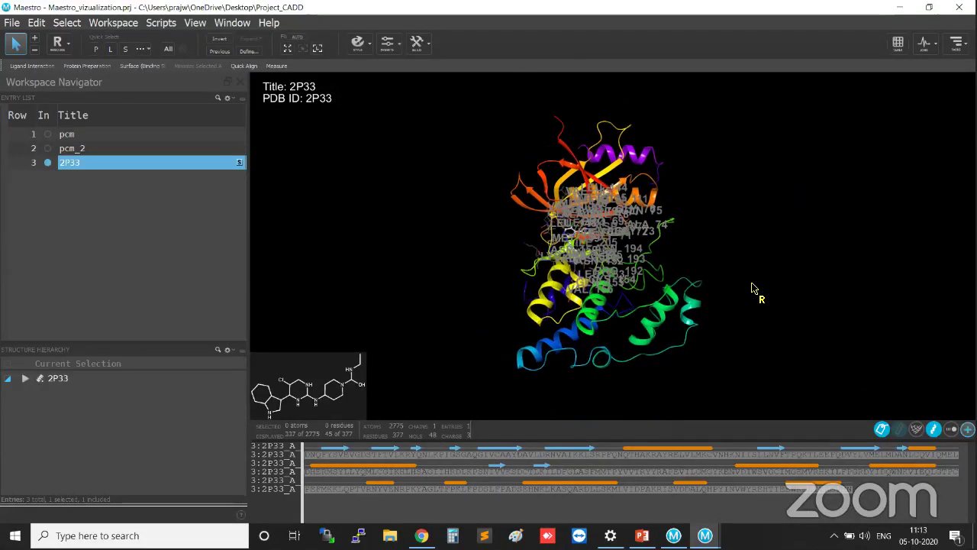
{"action": "scroll", "coordinate": [801, 309], "scroll_direction": "up", "scroll_amount": 3}
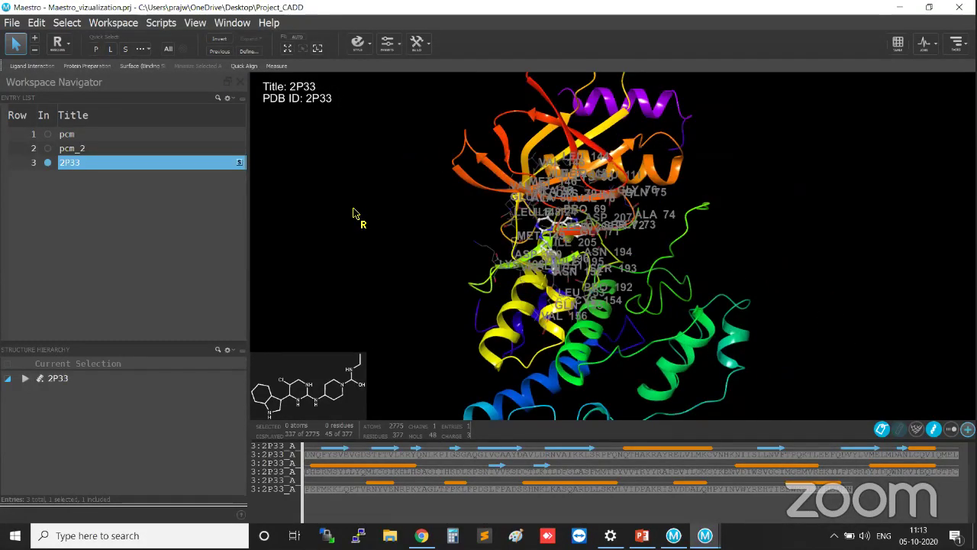
{"action": "left_click", "coordinate": [405, 256]}
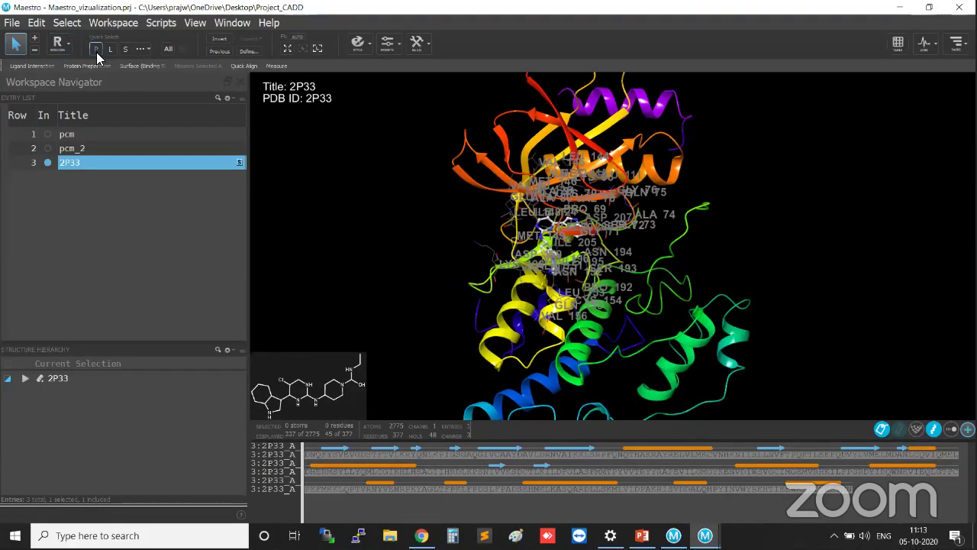
Step: Select all protein atoms of 2P33 and render them in ball-and-stick style, then clear the selection
{"action": "key", "text": "ctrl"}
{"action": "key", "text": "ctrl"}
{"action": "key", "text": "ctrl"}
{"action": "key", "text": "ctrl"}
{"action": "key", "text": "ctrl"}
{"action": "left_click", "coordinate": [96, 50]}
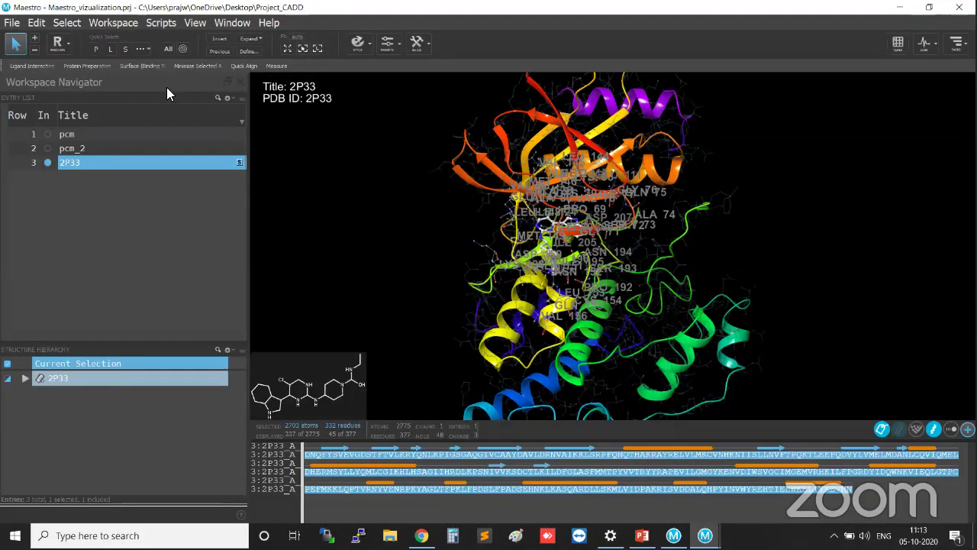
{"action": "left_click", "coordinate": [368, 48]}
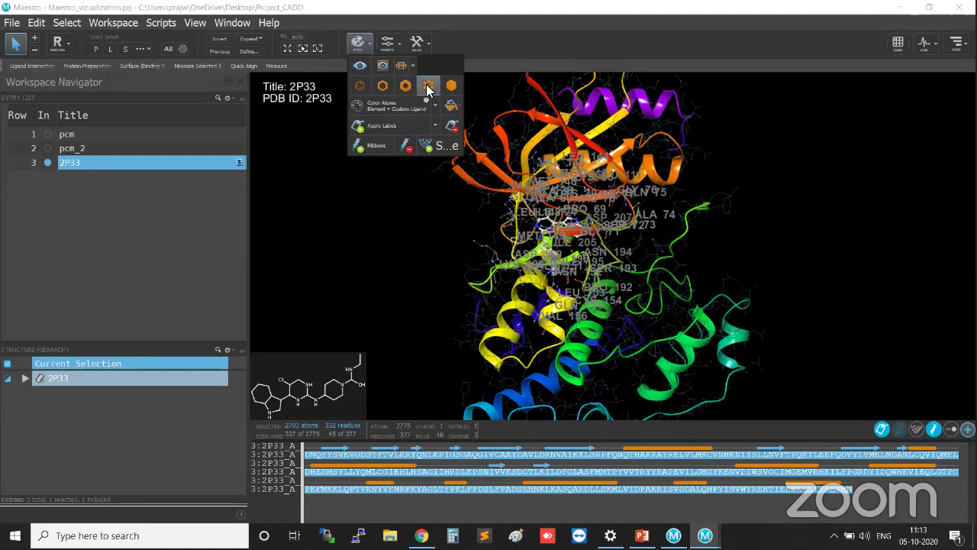
{"action": "left_click", "coordinate": [427, 87]}
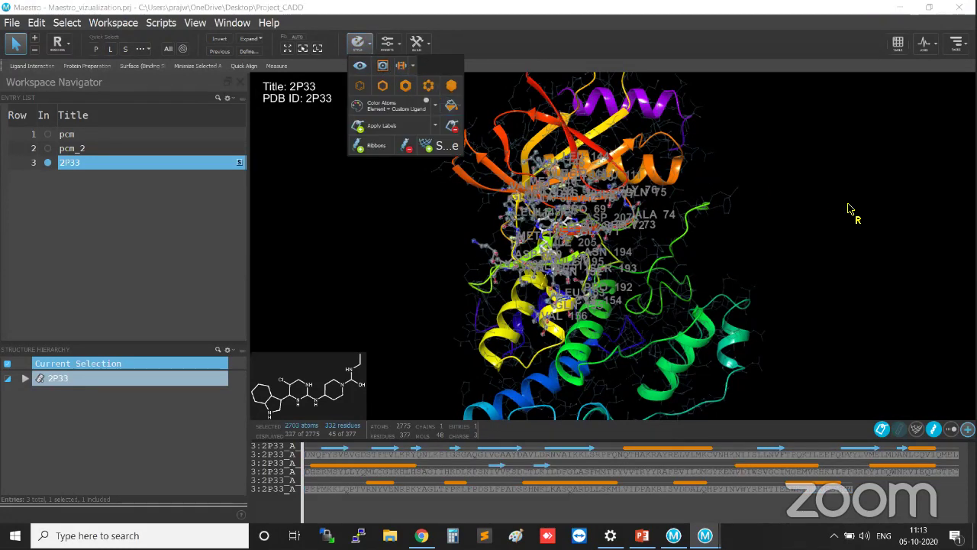
{"action": "left_click", "coordinate": [737, 203]}
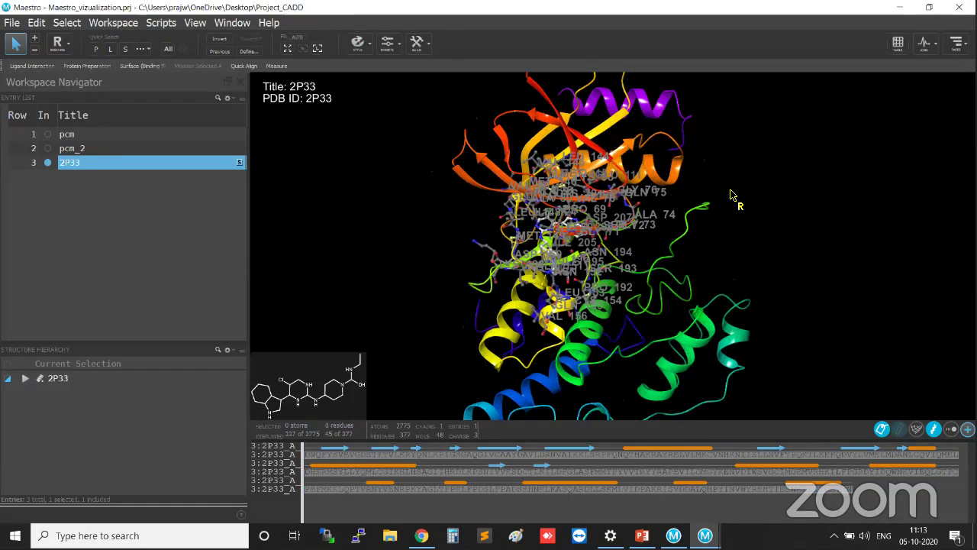
Step: Display all protein atoms of 2P33 and remove their residue labels
{"action": "left_click", "coordinate": [102, 50]}
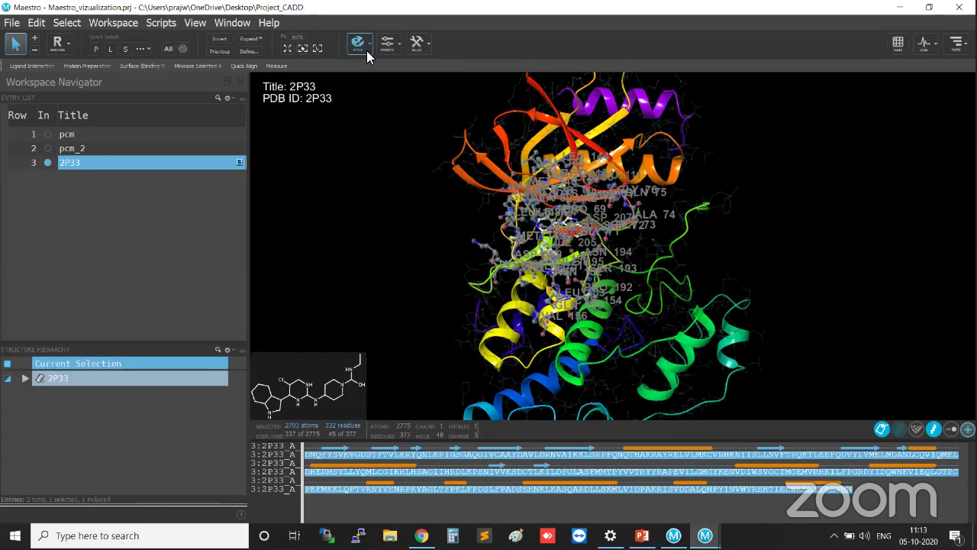
{"action": "left_click", "coordinate": [366, 51]}
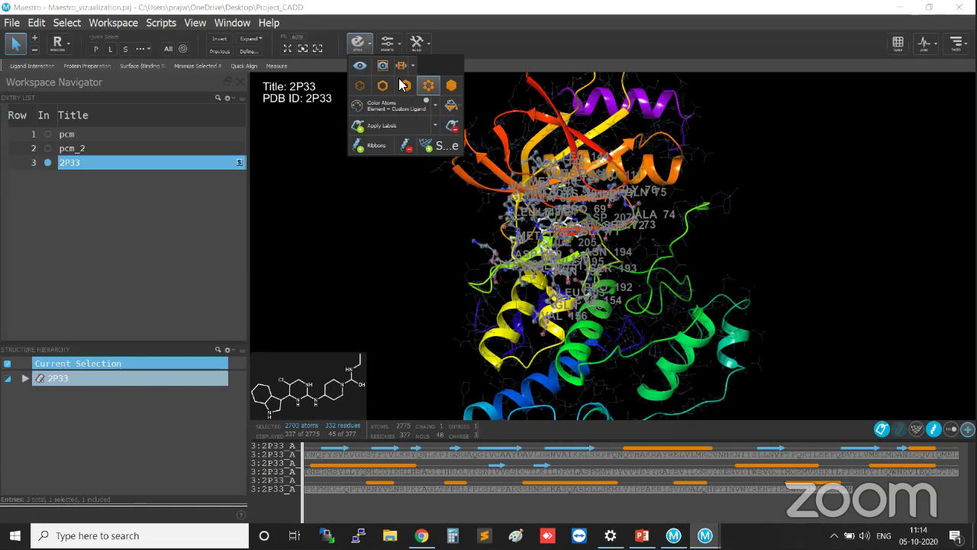
{"action": "left_click", "coordinate": [361, 68]}
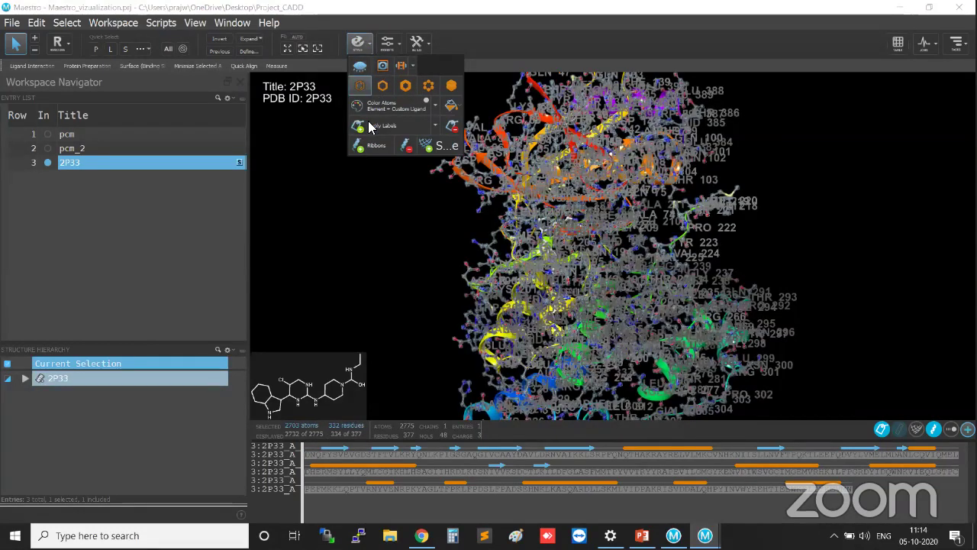
{"action": "left_click", "coordinate": [457, 130]}
{"action": "left_click", "coordinate": [790, 290]}
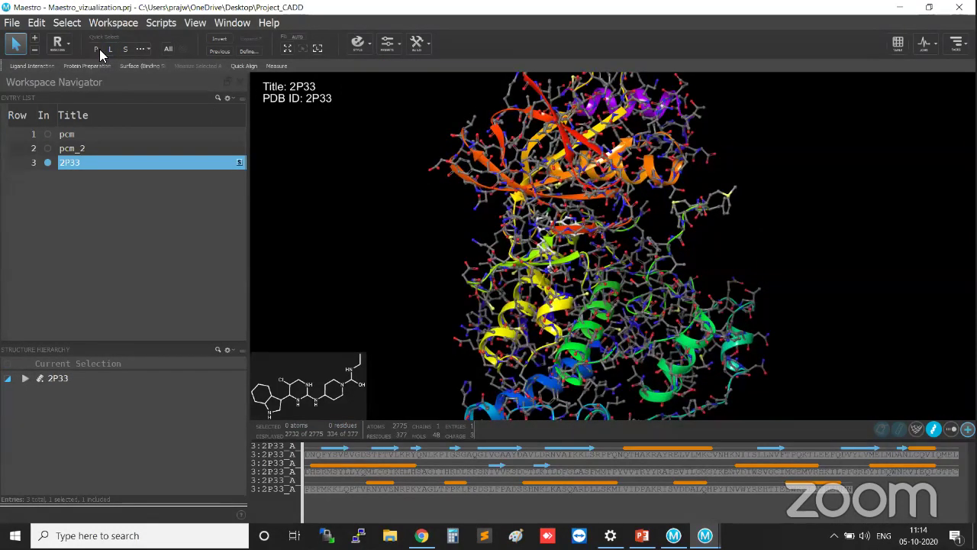
Step: Hide all protein atoms of 2P33, leaving the ribbons and the ligand displayed
{"action": "left_click", "coordinate": [98, 49]}
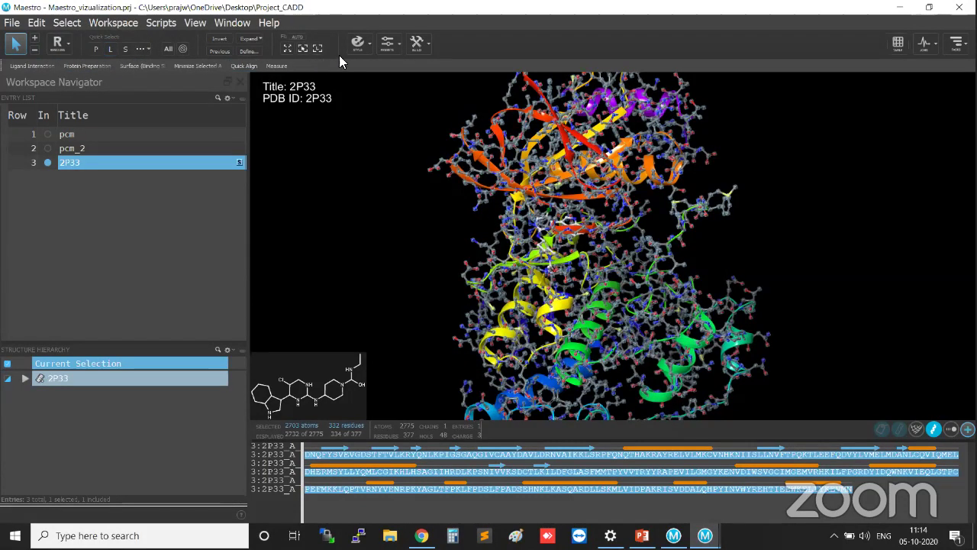
{"action": "left_click", "coordinate": [357, 45]}
{"action": "left_click", "coordinate": [359, 66]}
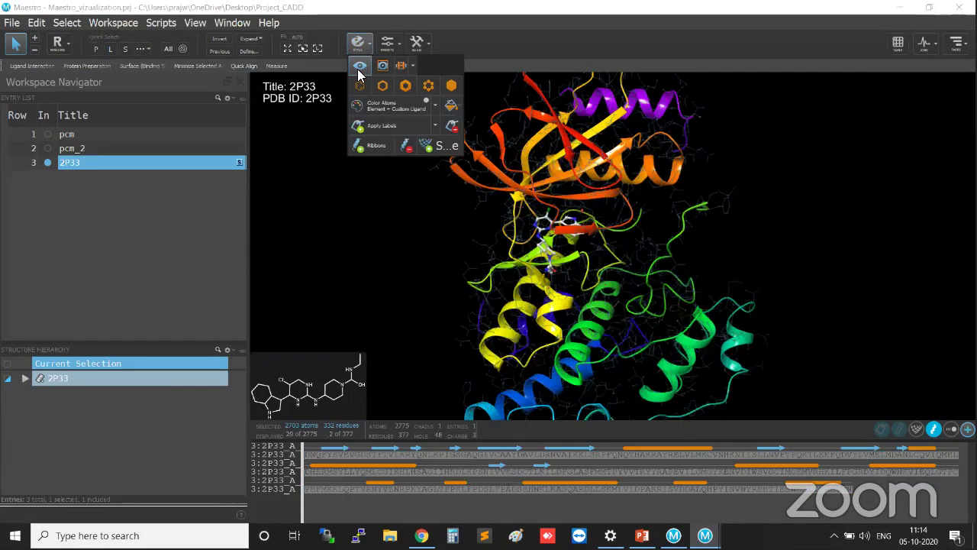
{"action": "left_click", "coordinate": [359, 68]}
{"action": "left_click", "coordinate": [359, 67]}
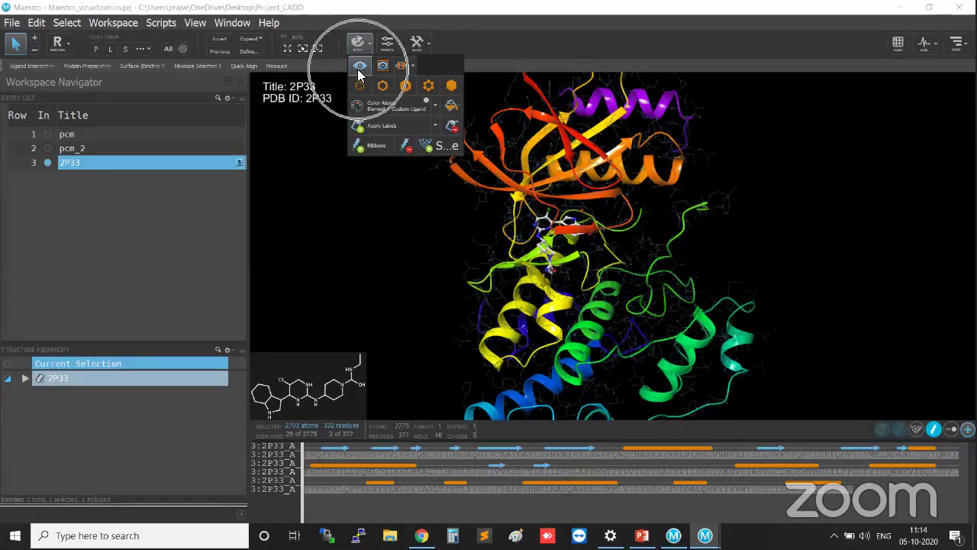
{"action": "left_click", "coordinate": [366, 222]}
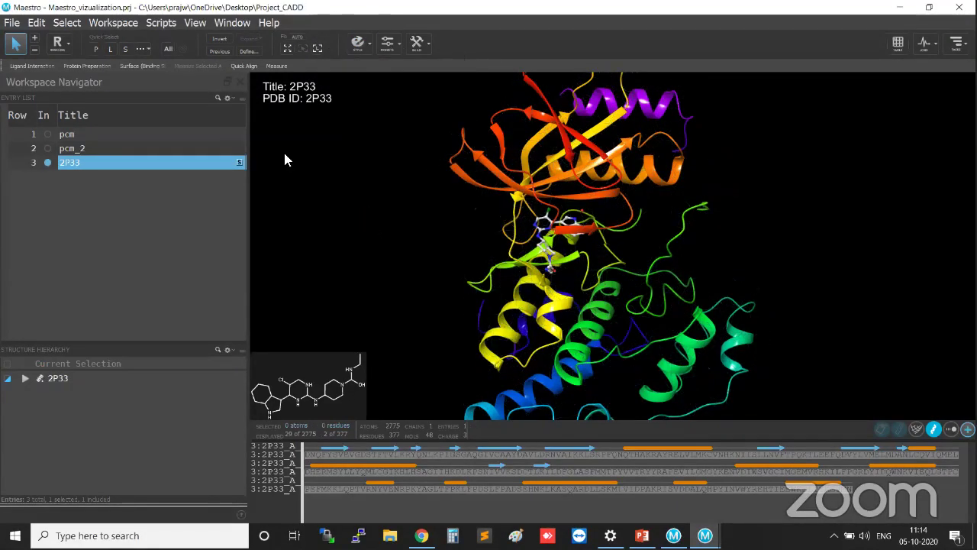
Step: Select the ligand and fit the view closely around it to examine it from another angle
{"action": "left_click", "coordinate": [111, 51]}
{"action": "left_click", "coordinate": [111, 50]}
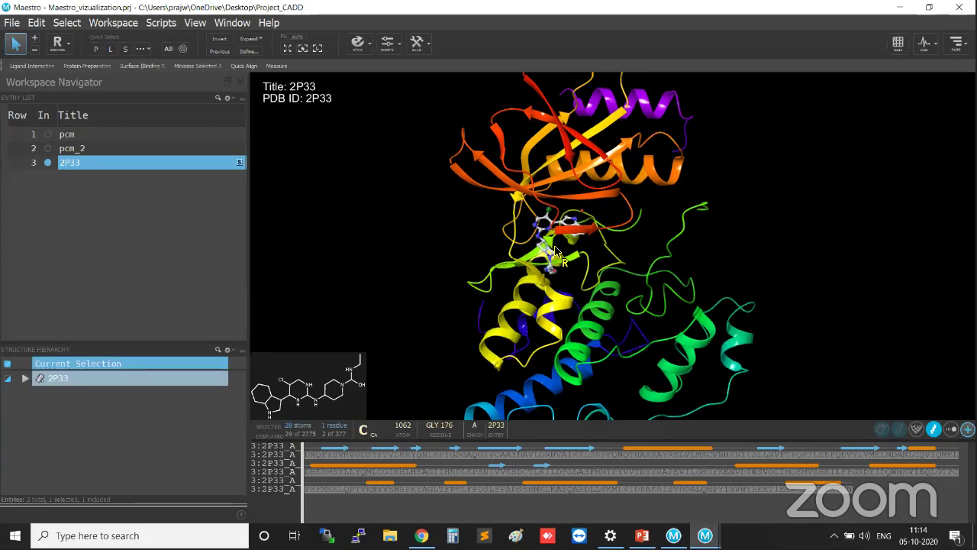
{"action": "scroll", "coordinate": [529, 257], "scroll_direction": "up", "scroll_amount": 5}
{"action": "right_click_drag", "start_coordinate": [529, 256], "coordinate": [792, 289]}
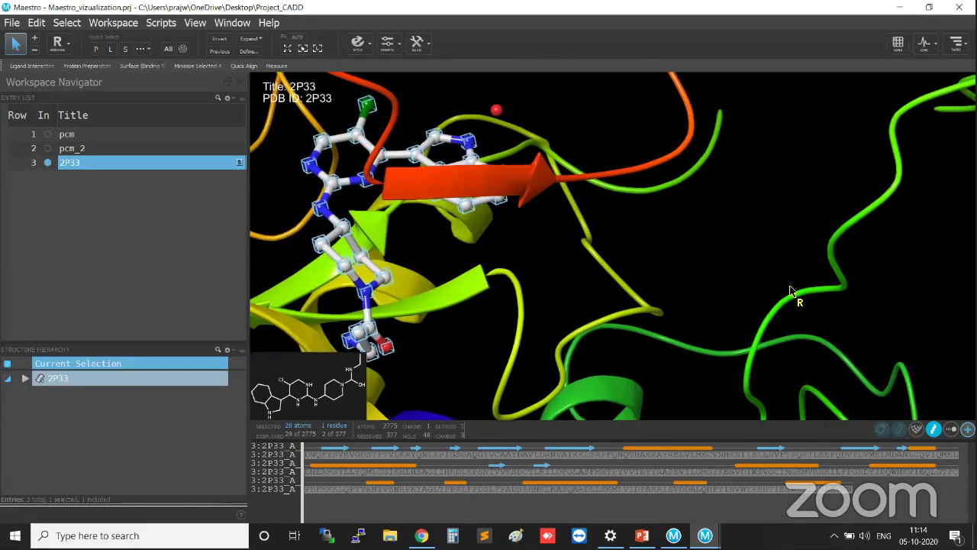
{"action": "left_click", "coordinate": [317, 46]}
{"action": "middle_click_drag", "start_coordinate": [674, 262], "coordinate": [748, 243]}
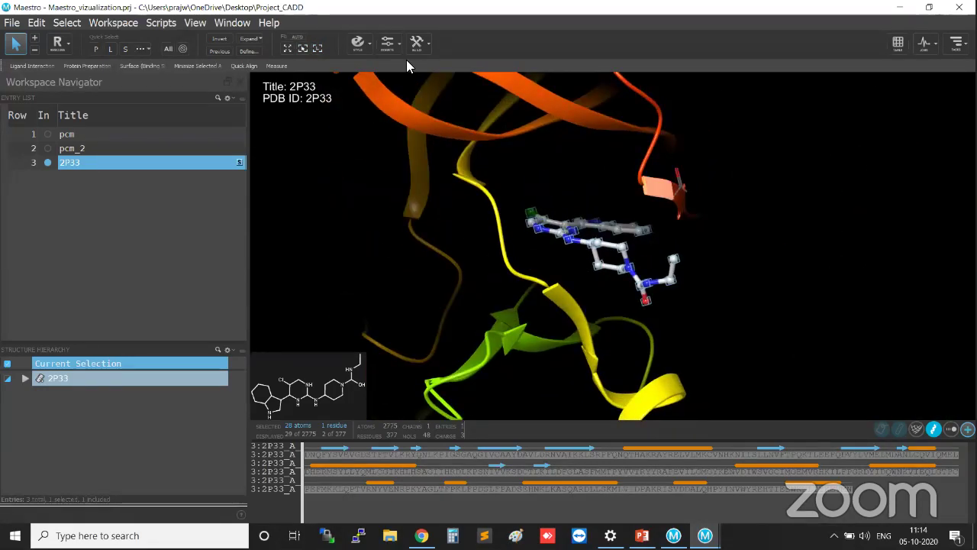
Step: Try the CPK, thin tube and tube styles on the ligand and finish with ball-and-stick
{"action": "left_click", "coordinate": [357, 45]}
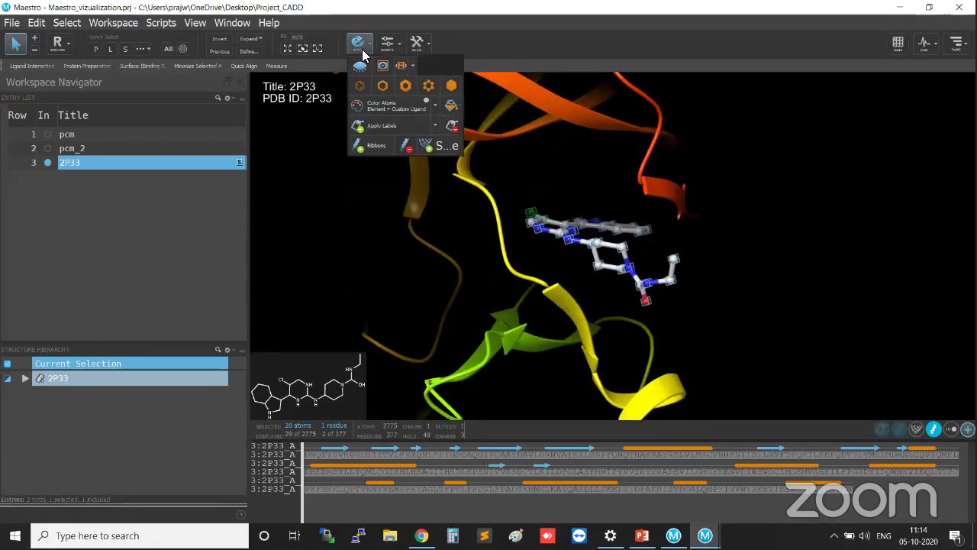
{"action": "left_click", "coordinate": [450, 86]}
{"action": "left_click", "coordinate": [428, 86]}
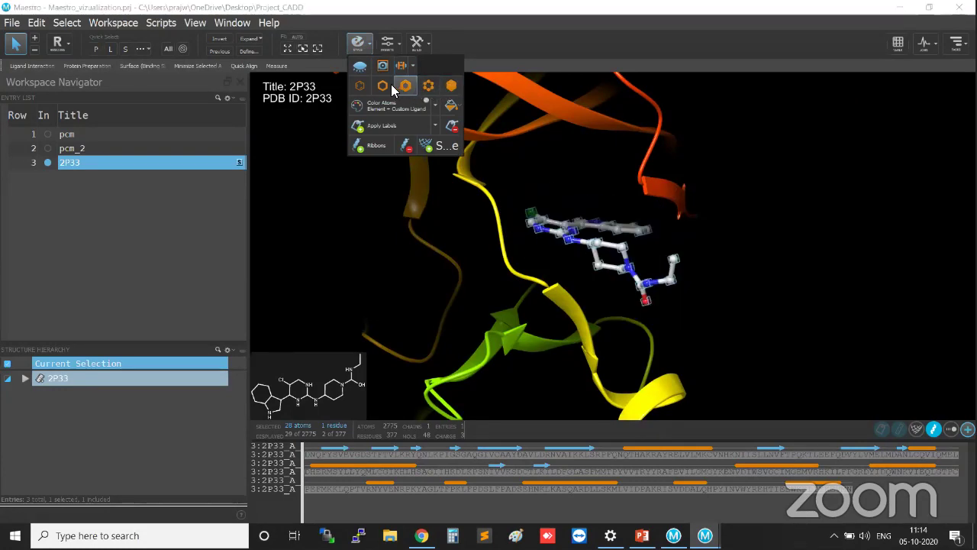
{"action": "left_click", "coordinate": [383, 85]}
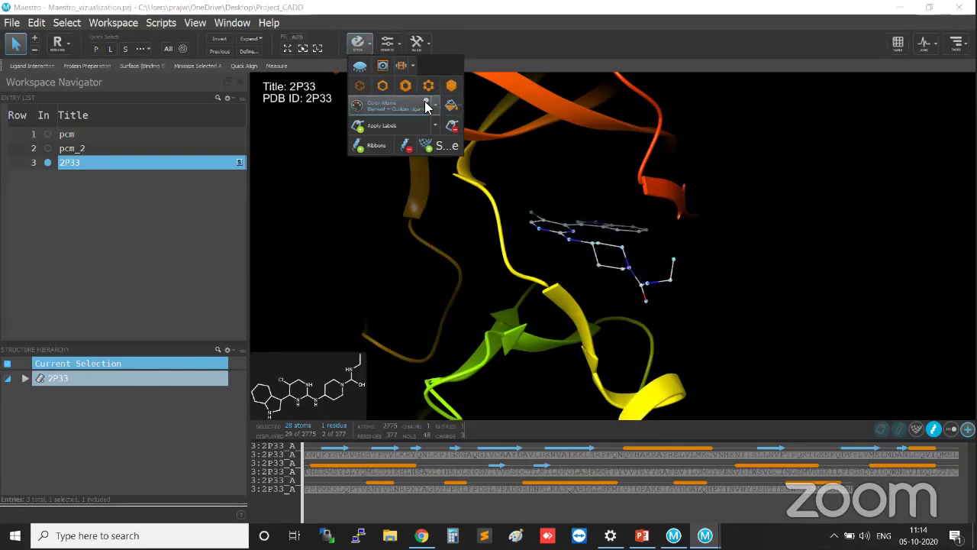
{"action": "left_click", "coordinate": [406, 87]}
{"action": "left_click", "coordinate": [428, 87]}
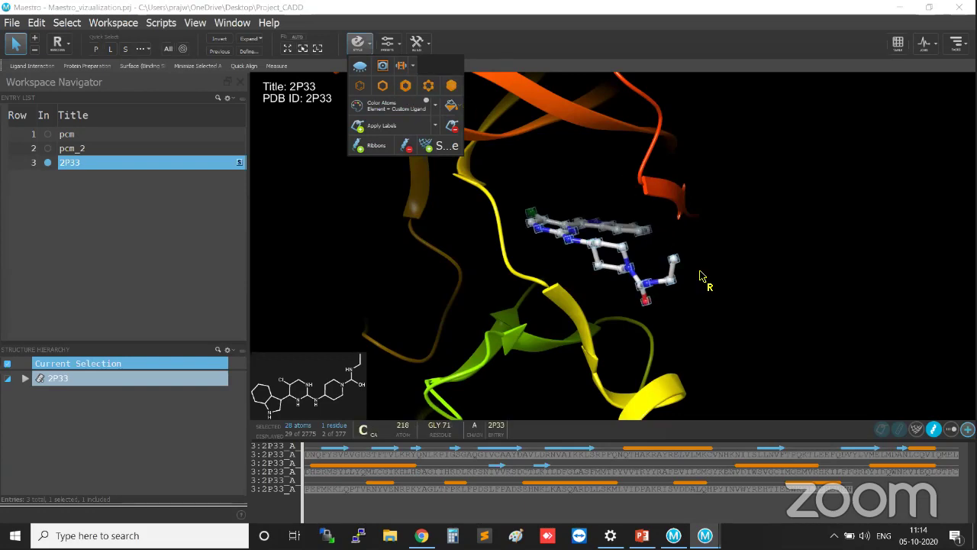
{"action": "left_click", "coordinate": [763, 323]}
{"action": "middle_click_drag", "start_coordinate": [763, 324], "coordinate": [698, 322]}
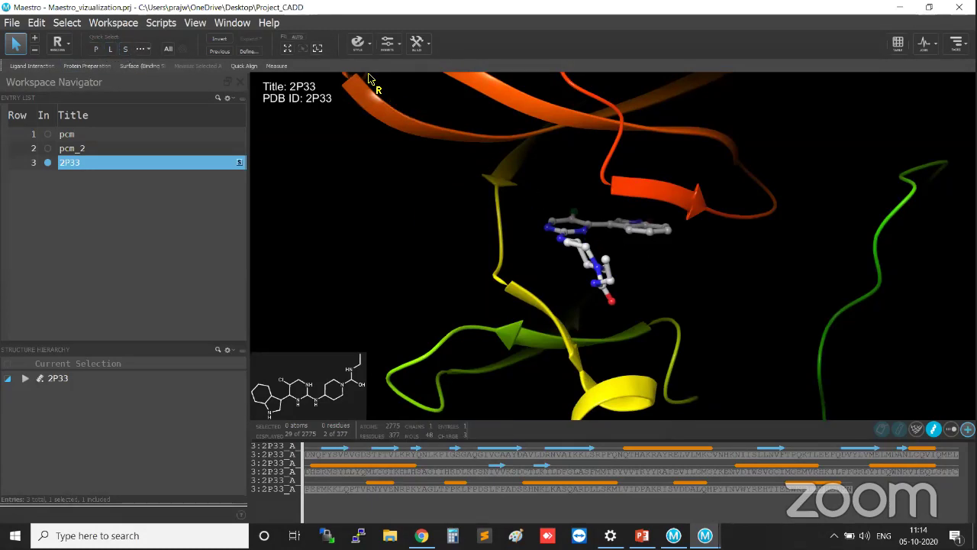
{"action": "key", "text": "ctrl+a"}
{"action": "left_click", "coordinate": [359, 44]}
{"action": "left_click", "coordinate": [362, 47]}
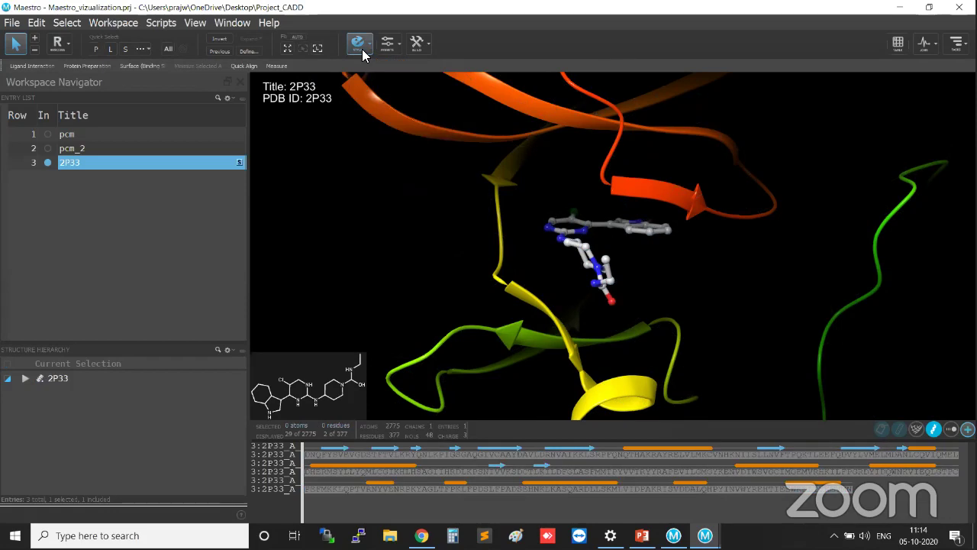
{"action": "left_click", "coordinate": [360, 48]}
{"action": "left_click", "coordinate": [313, 234]}
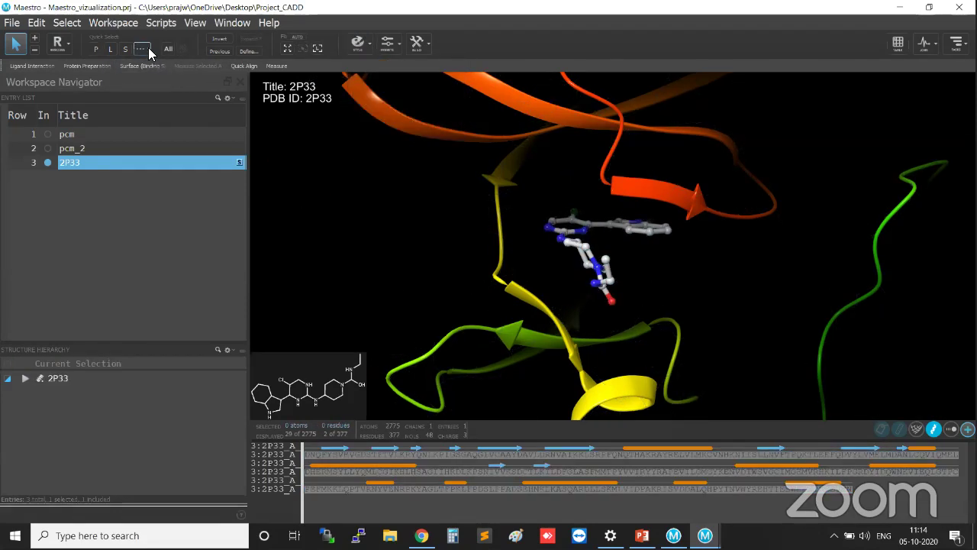
Step: Try to define an atom selection of residue numbers 12-20
{"action": "left_click", "coordinate": [250, 53]}
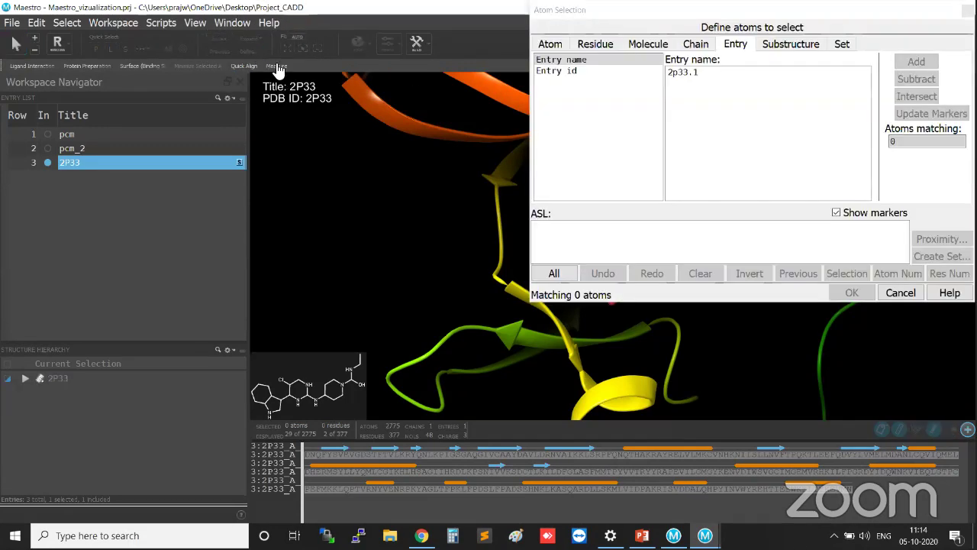
{"action": "left_click", "coordinate": [597, 46]}
{"action": "left_click", "coordinate": [714, 87]}
{"action": "type", "text": "12-"}
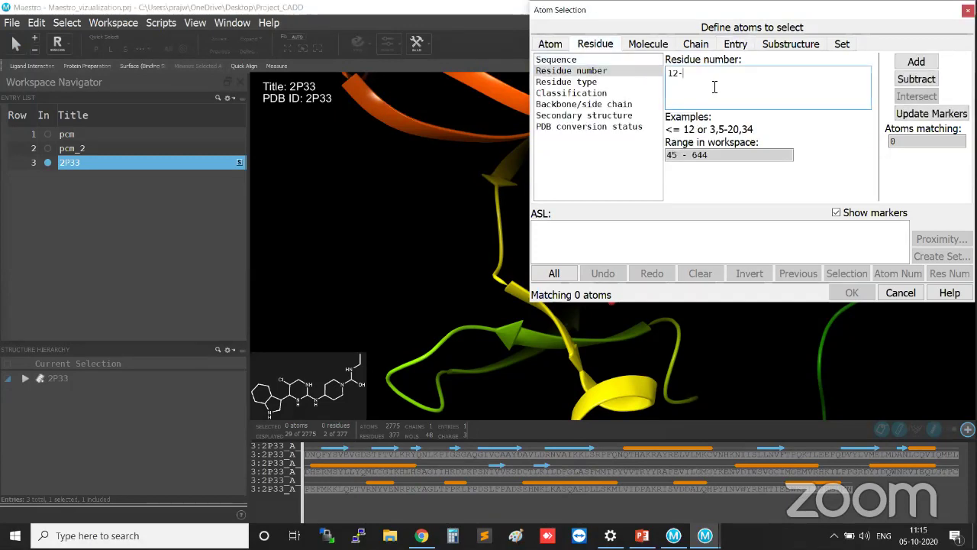
{"action": "left_click_drag", "start_coordinate": [715, 74], "coordinate": [658, 71]}
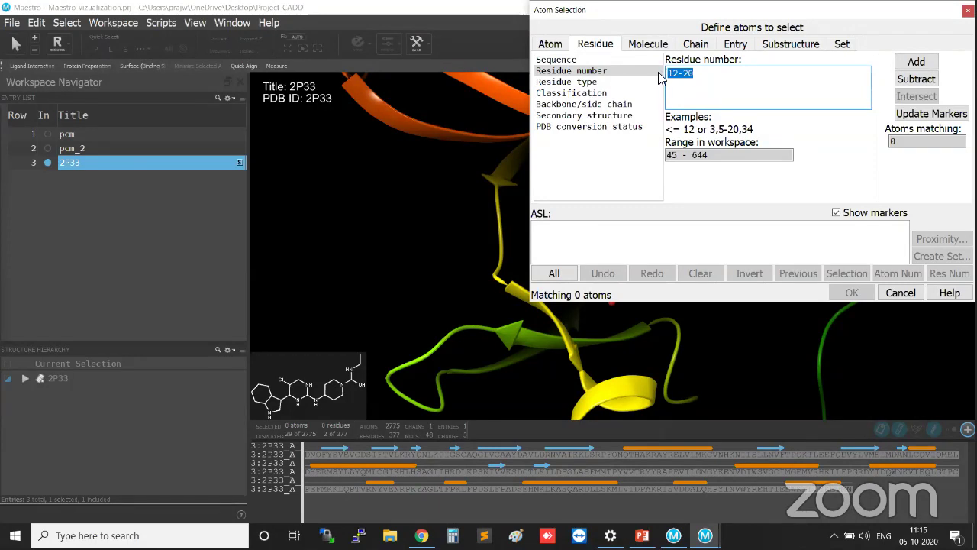
{"action": "left_click", "coordinate": [931, 62]}
{"action": "left_click", "coordinate": [858, 296]}
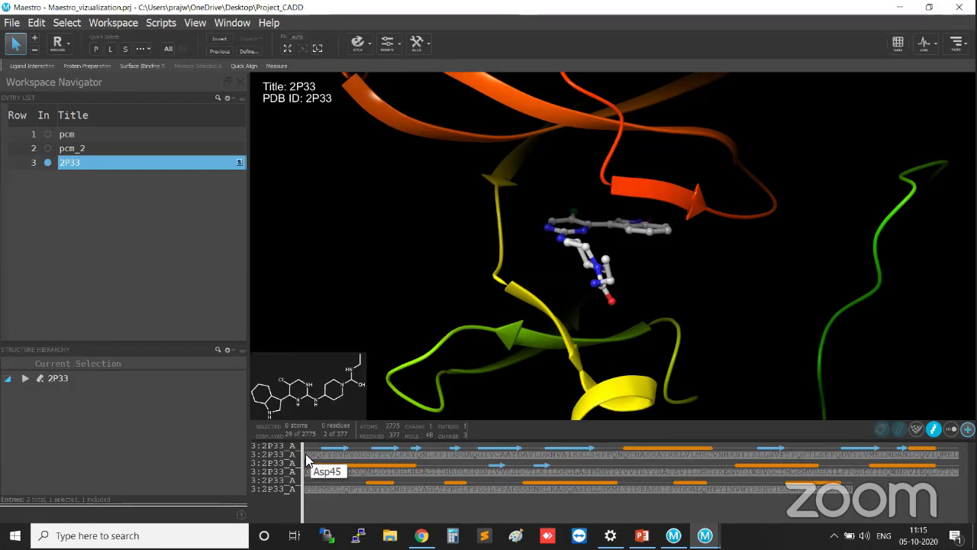
Step: Define an atom selection containing residue numbers 55-65 and apply it to the workspace
{"action": "left_click", "coordinate": [252, 51]}
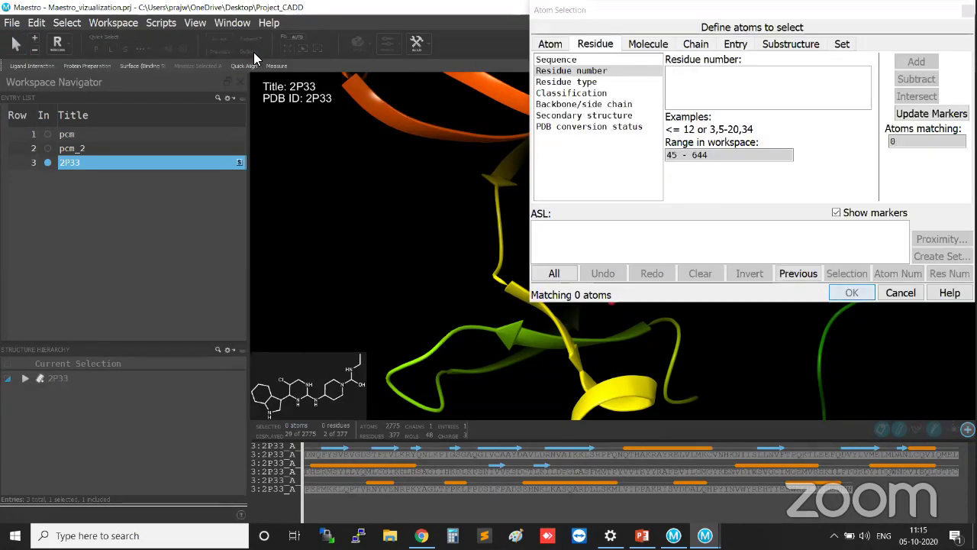
{"action": "left_click", "coordinate": [700, 77]}
{"action": "type", "text": "55-65"}
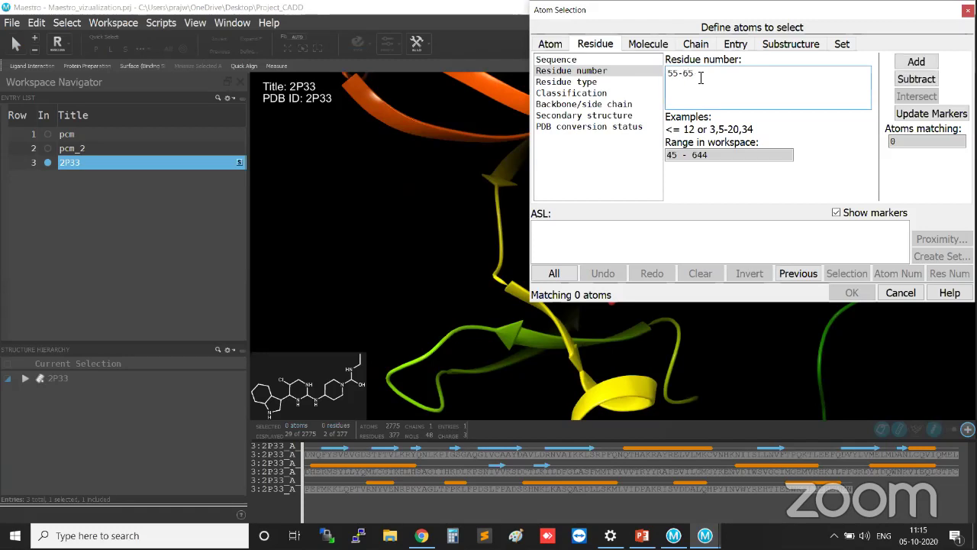
{"action": "left_click_drag", "start_coordinate": [700, 78], "coordinate": [664, 74]}
{"action": "left_click", "coordinate": [906, 64]}
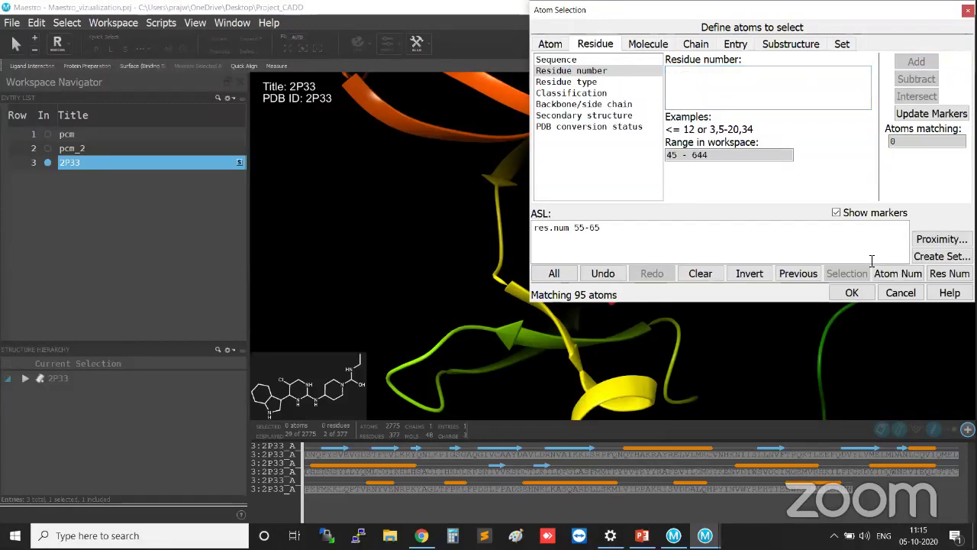
{"action": "left_click", "coordinate": [851, 293]}
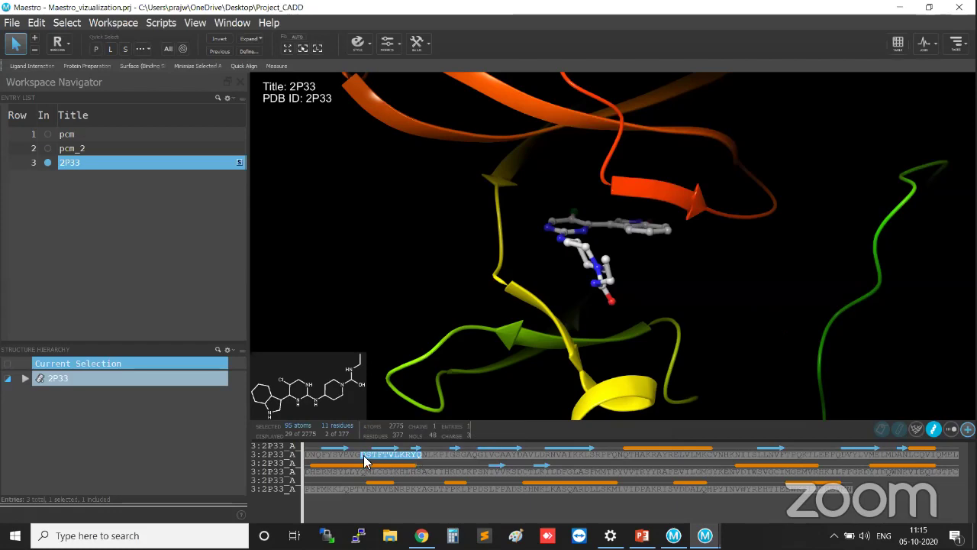
Step: Recolour the ribbon of the selected residues 55-65 as a single colour, trying yellow and finishing with green
{"action": "key", "text": "ctrl"}
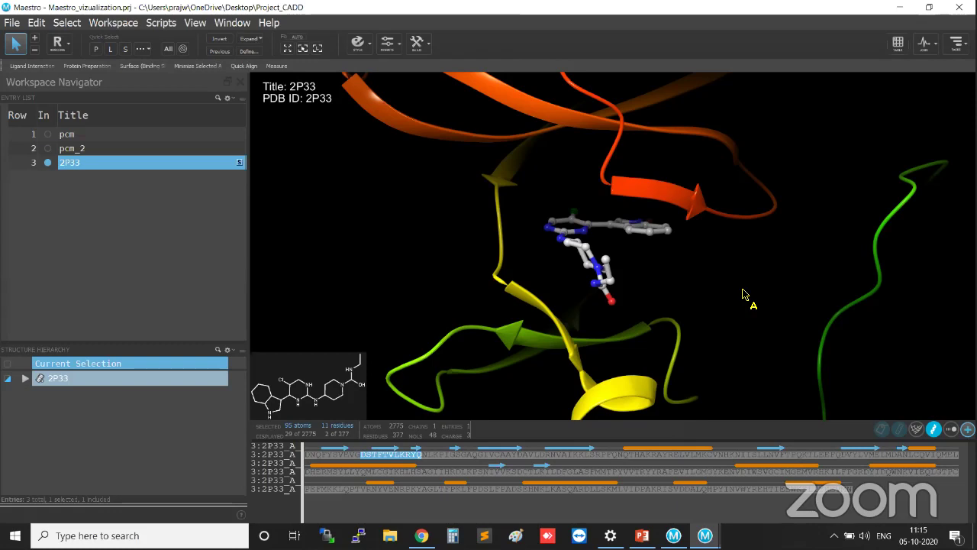
{"action": "key", "text": "ctrl"}
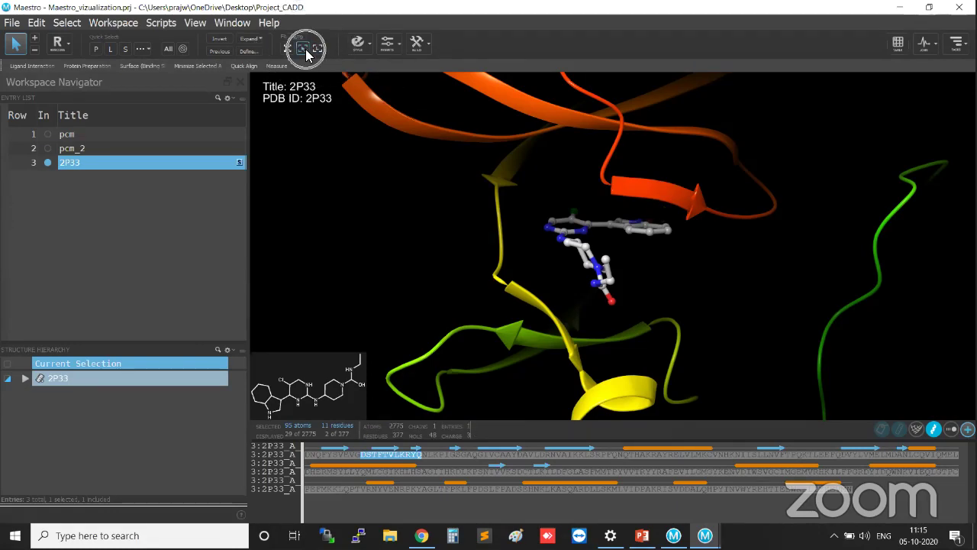
{"action": "key", "text": "ctrl"}
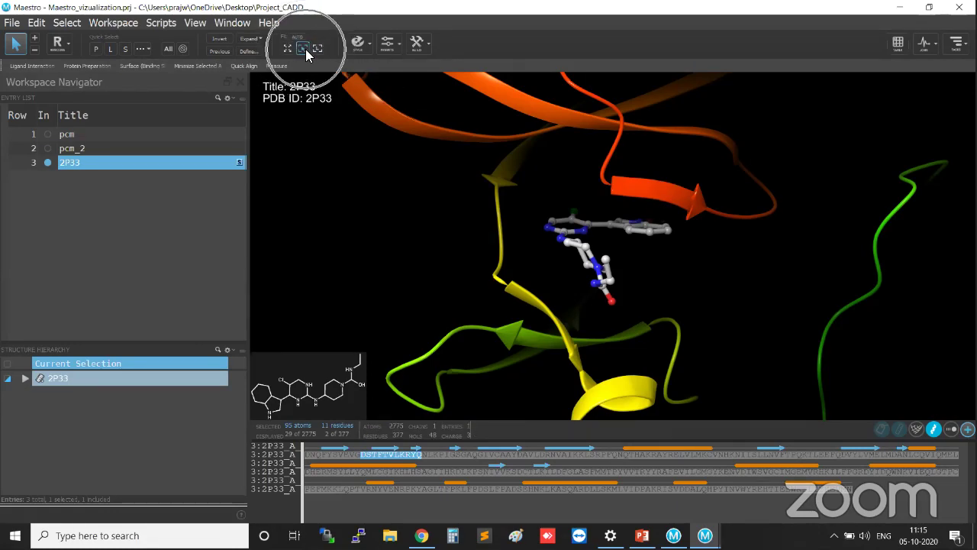
{"action": "left_click", "coordinate": [305, 50]}
{"action": "middle_click_drag", "start_coordinate": [722, 127], "coordinate": [707, 156]}
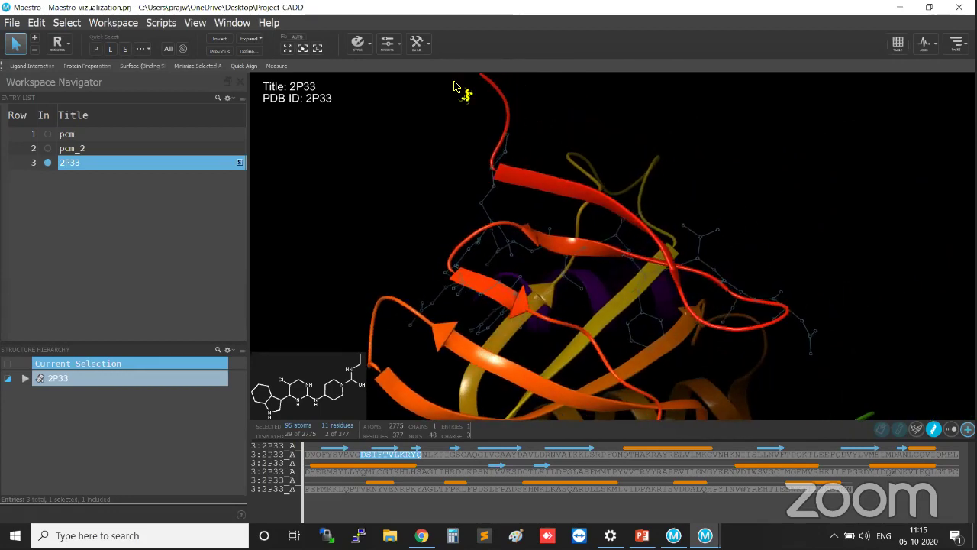
{"action": "left_click", "coordinate": [368, 47]}
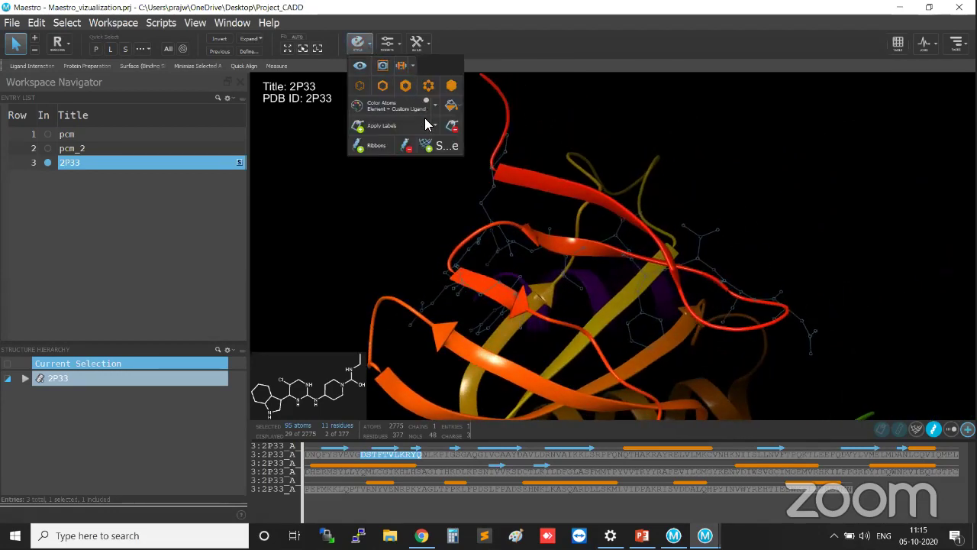
{"action": "left_click", "coordinate": [377, 145]}
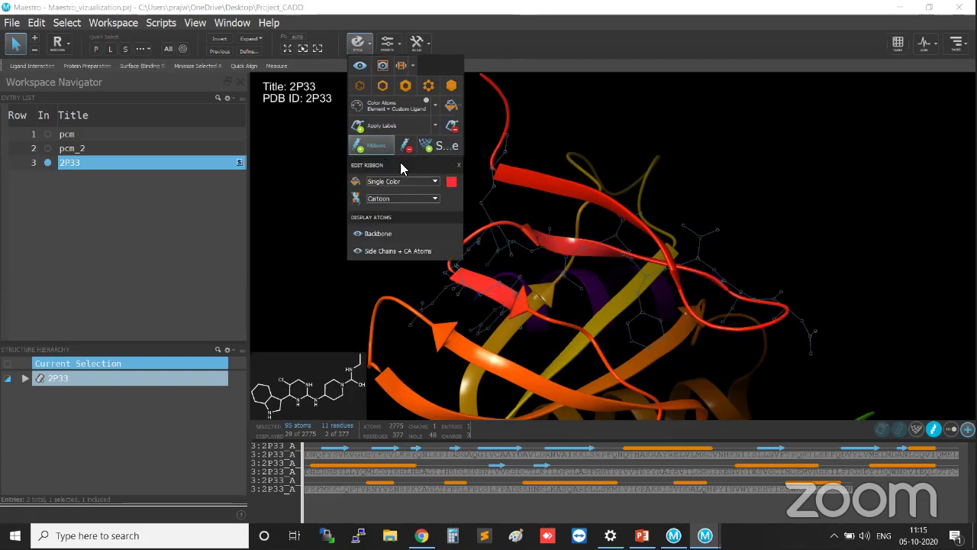
{"action": "left_click", "coordinate": [450, 183]}
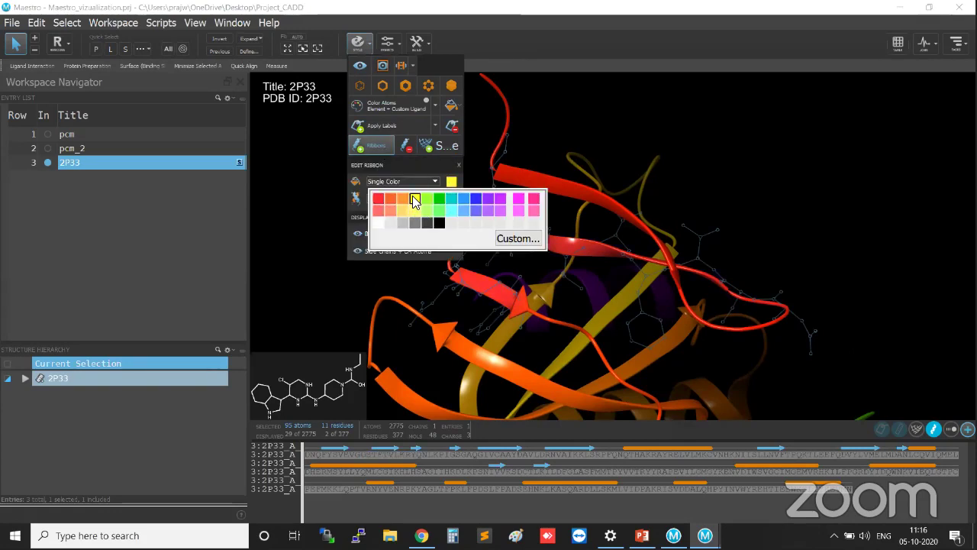
{"action": "left_click", "coordinate": [412, 200]}
{"action": "left_click", "coordinate": [440, 200]}
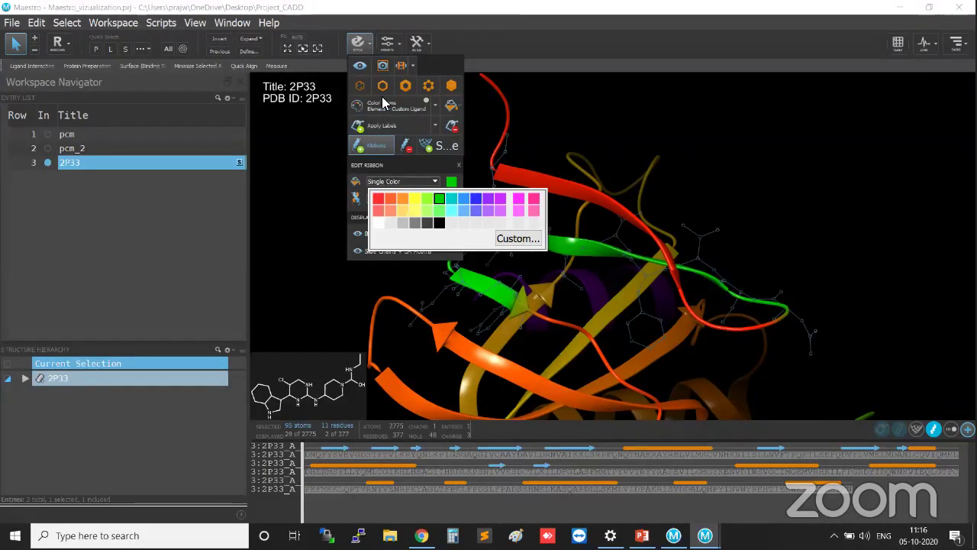
{"action": "left_click", "coordinate": [429, 93]}
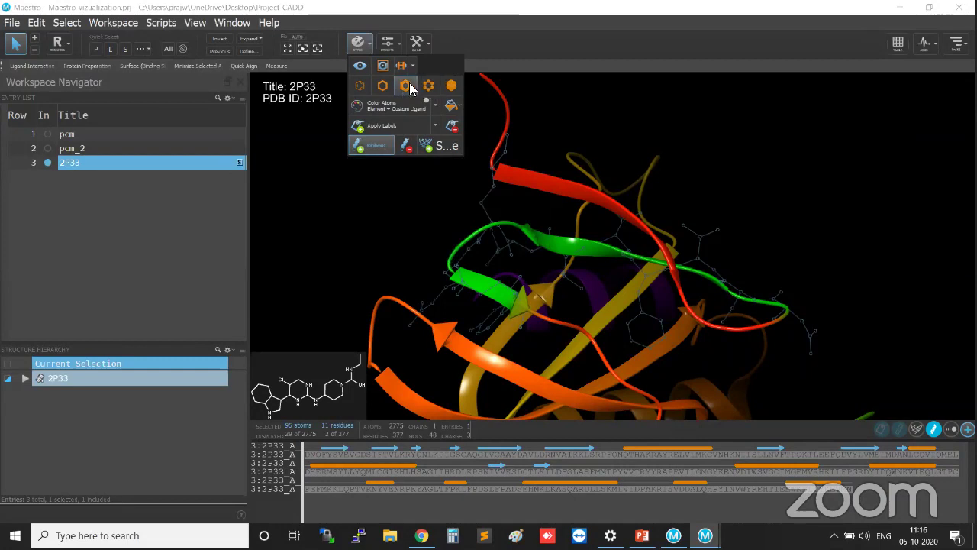
Step: Try the ball-and-stick, tube and CPK styles on residues 55-65, finish with ball-and-stick and clear the selection
{"action": "left_click", "coordinate": [425, 86]}
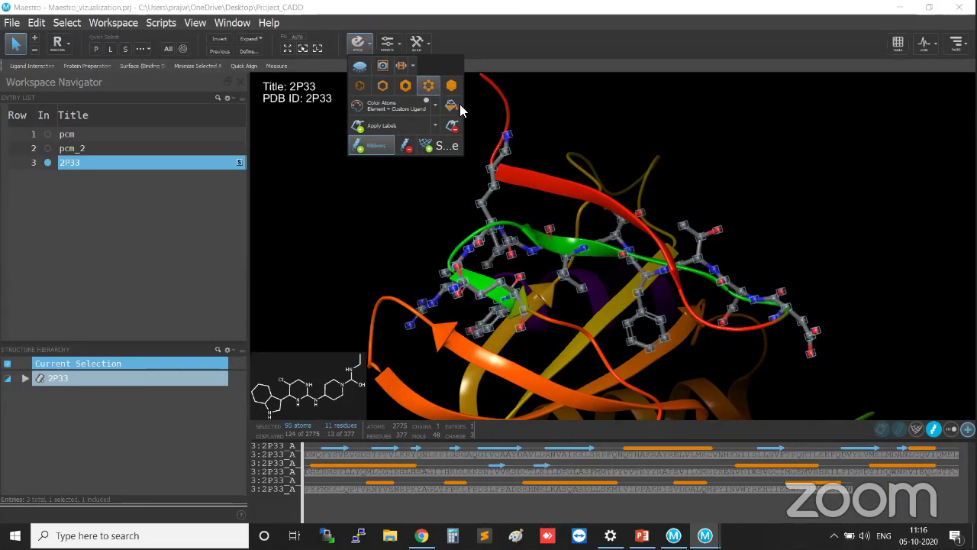
{"action": "left_click", "coordinate": [384, 89]}
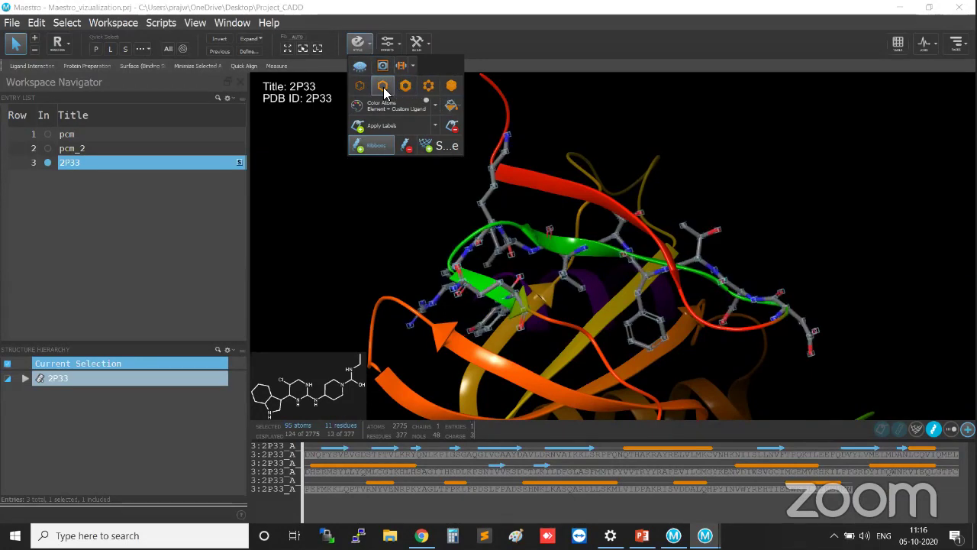
{"action": "left_click", "coordinate": [454, 89]}
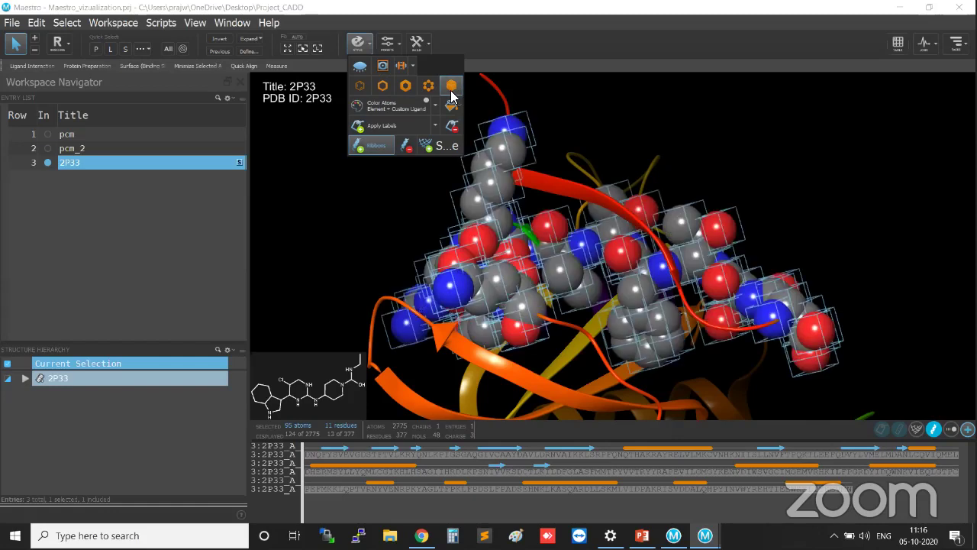
{"action": "left_click", "coordinate": [428, 87]}
{"action": "left_click", "coordinate": [780, 159]}
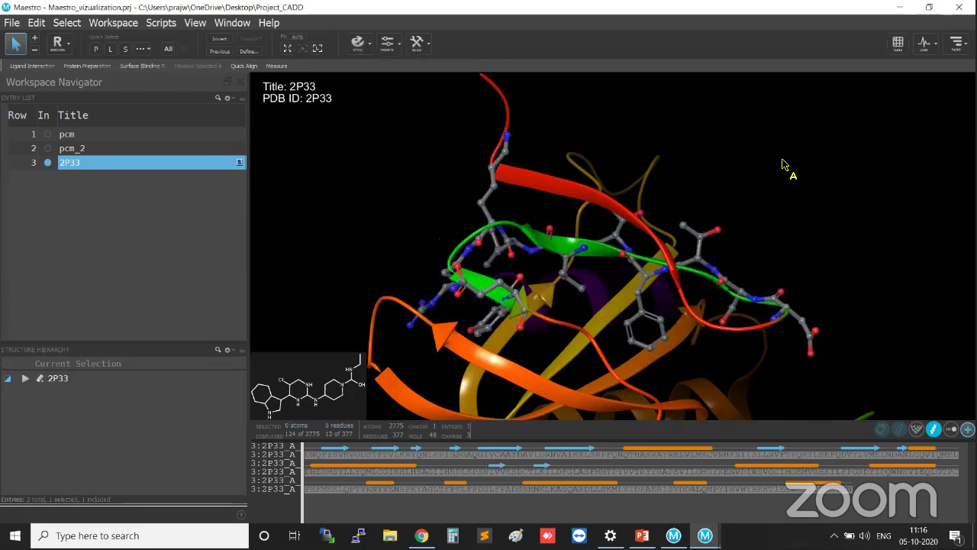
{"action": "key", "text": "f"}
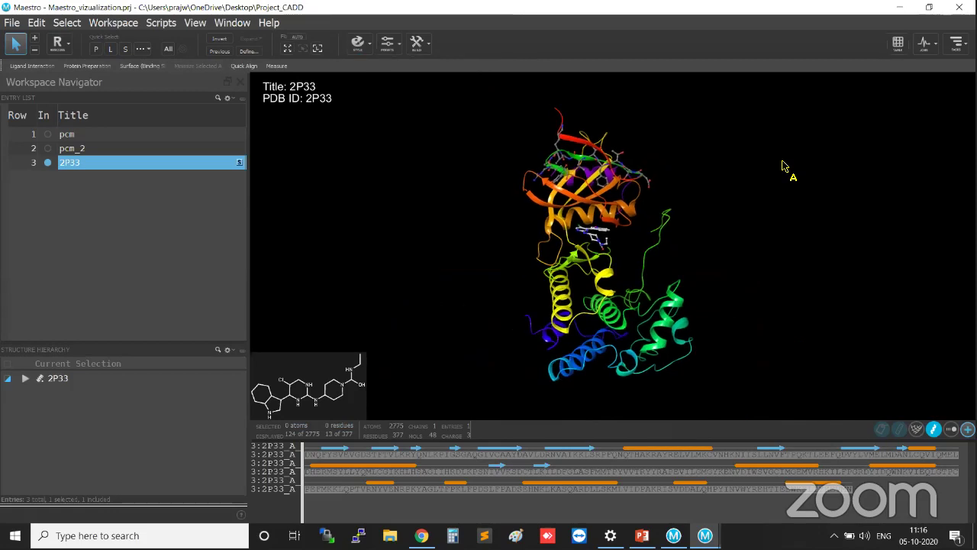
{"action": "middle_click_drag", "start_coordinate": [783, 161], "coordinate": [764, 212]}
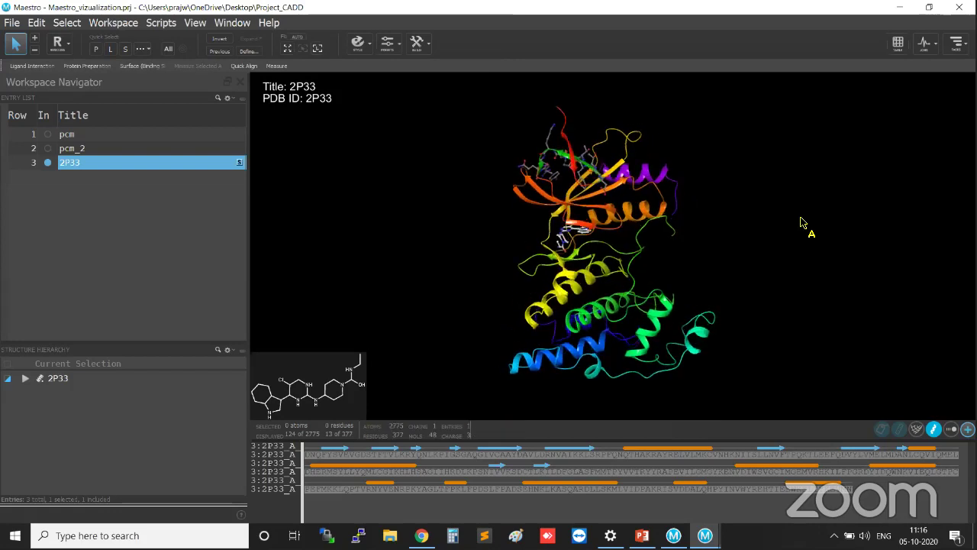
Step: Open the project table and examine the property columns of the 2P33 entry
{"action": "left_click", "coordinate": [902, 49]}
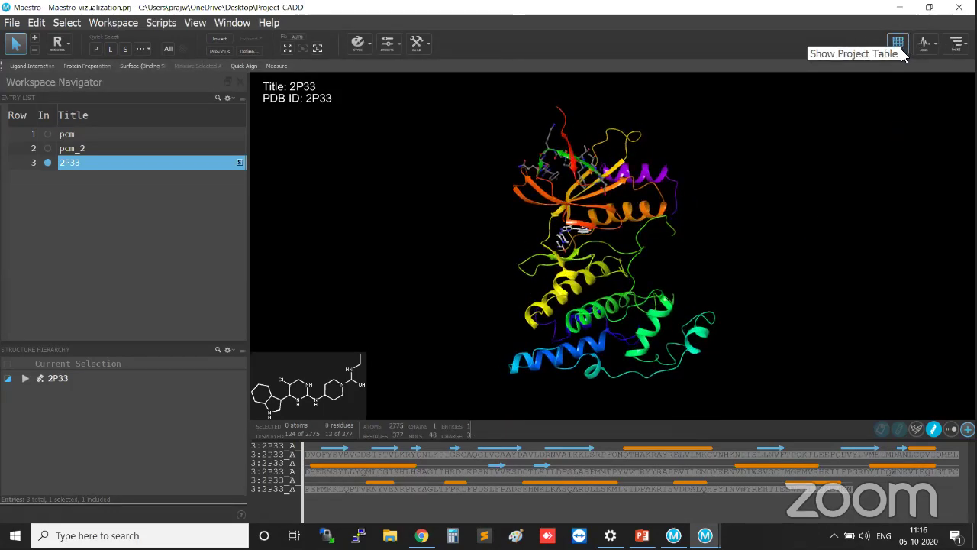
{"action": "left_click", "coordinate": [899, 49]}
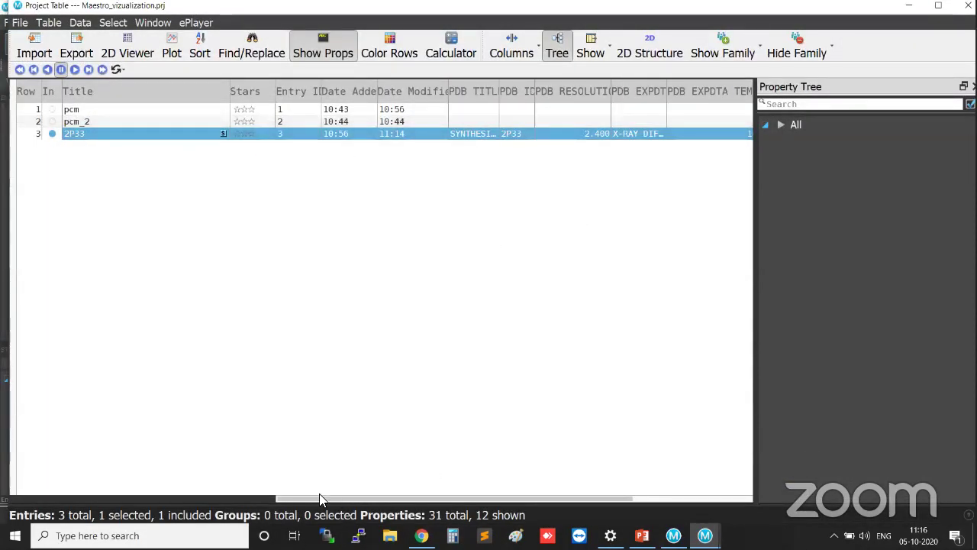
{"action": "left_click_drag", "start_coordinate": [624, 500], "coordinate": [561, 502]}
{"action": "left_click_drag", "start_coordinate": [620, 502], "coordinate": [722, 504]}
Step: Examine the Maestro and LigPrep property groups in the property tree and close the project table
{"action": "left_click", "coordinate": [780, 125]}
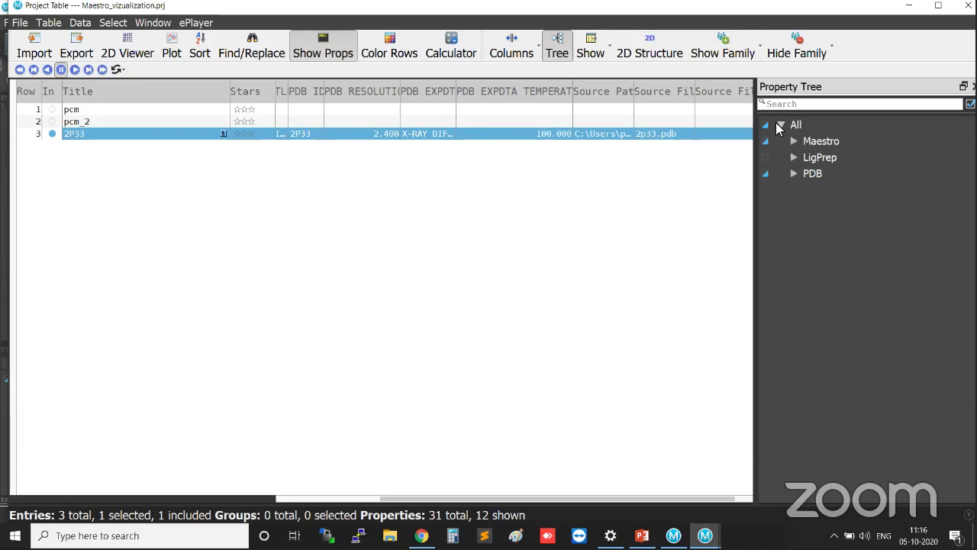
{"action": "left_click", "coordinate": [793, 140]}
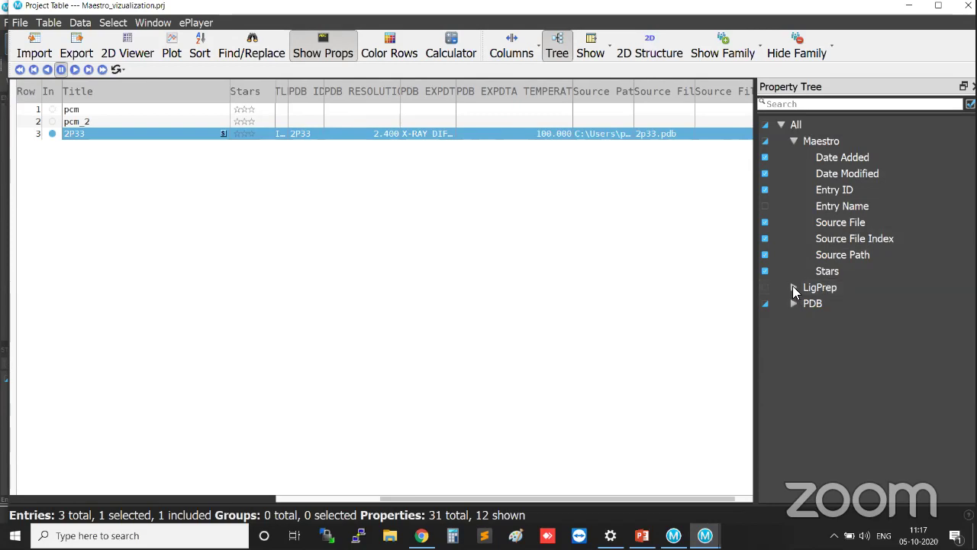
{"action": "left_click", "coordinate": [794, 287]}
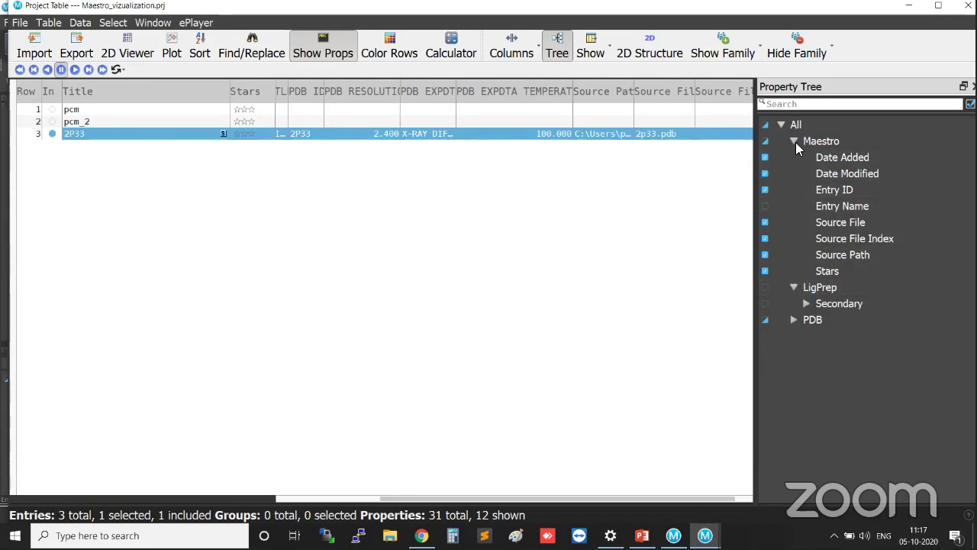
{"action": "left_click", "coordinate": [793, 142]}
{"action": "left_click", "coordinate": [780, 125]}
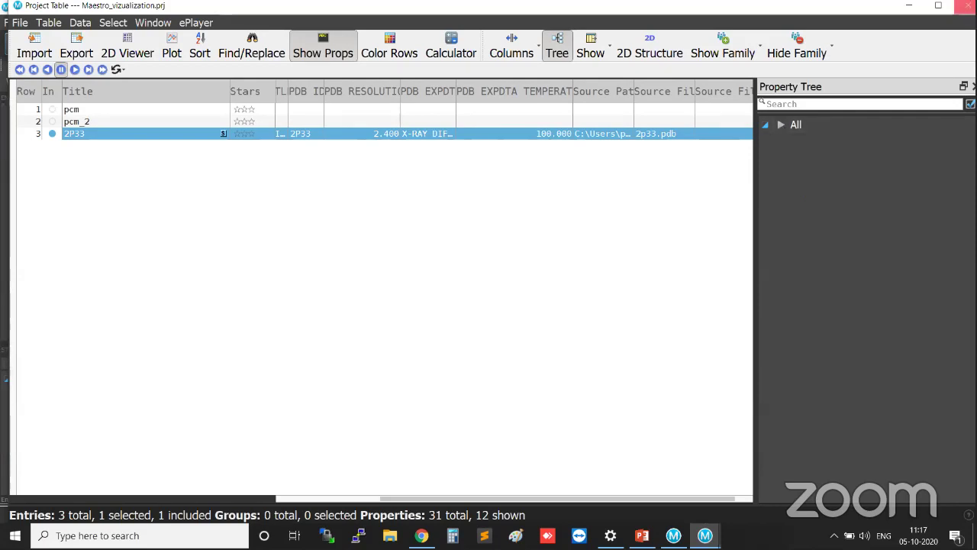
{"action": "left_click", "coordinate": [966, 6]}
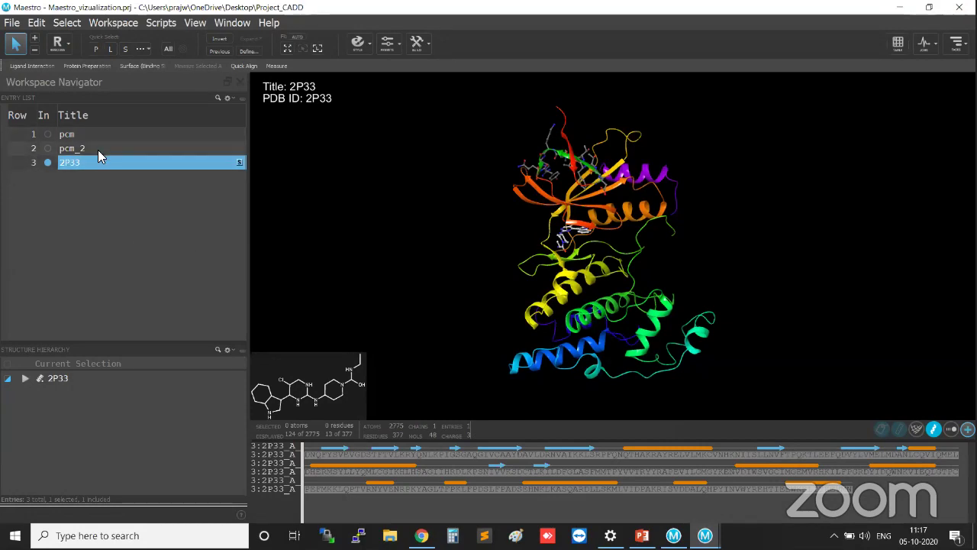
Step: Select the pcm, pcm_2 and 2P33 entries in turn in the entry list, finishing on pcm
{"action": "left_click", "coordinate": [78, 135]}
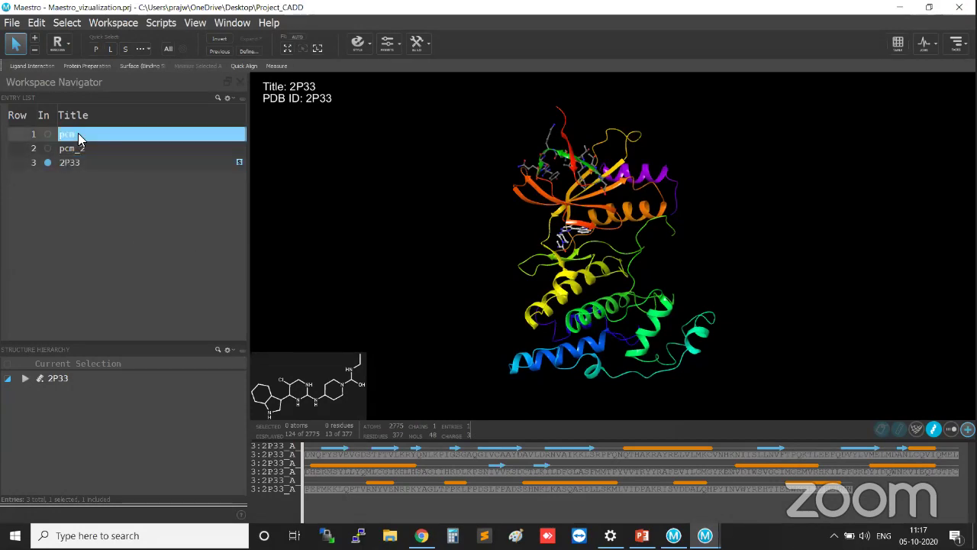
{"action": "left_click", "coordinate": [86, 147]}
{"action": "left_click", "coordinate": [89, 162]}
{"action": "left_click", "coordinate": [89, 149]}
{"action": "left_click", "coordinate": [92, 134]}
{"action": "key", "text": "ctrl"}
{"action": "key", "text": "ctrl"}
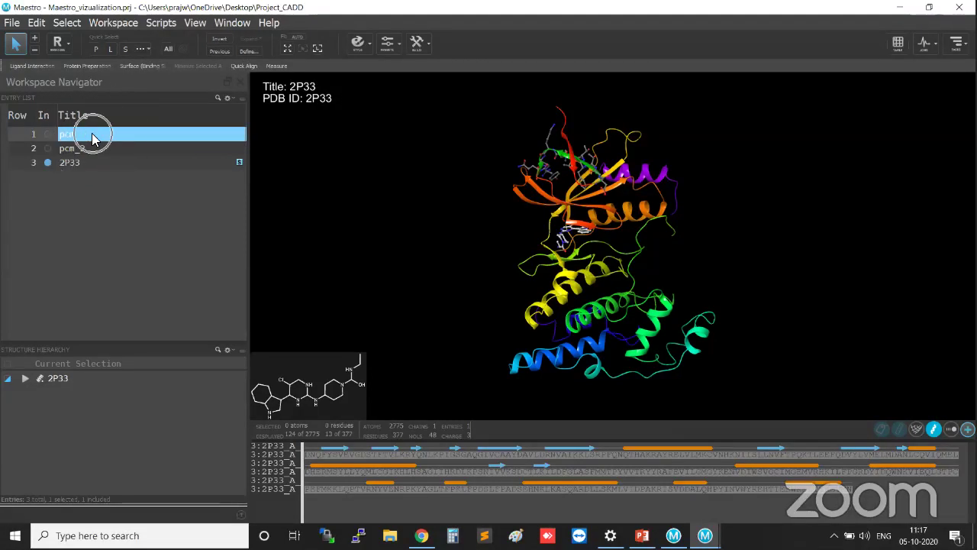
{"action": "key", "text": "ctrl"}
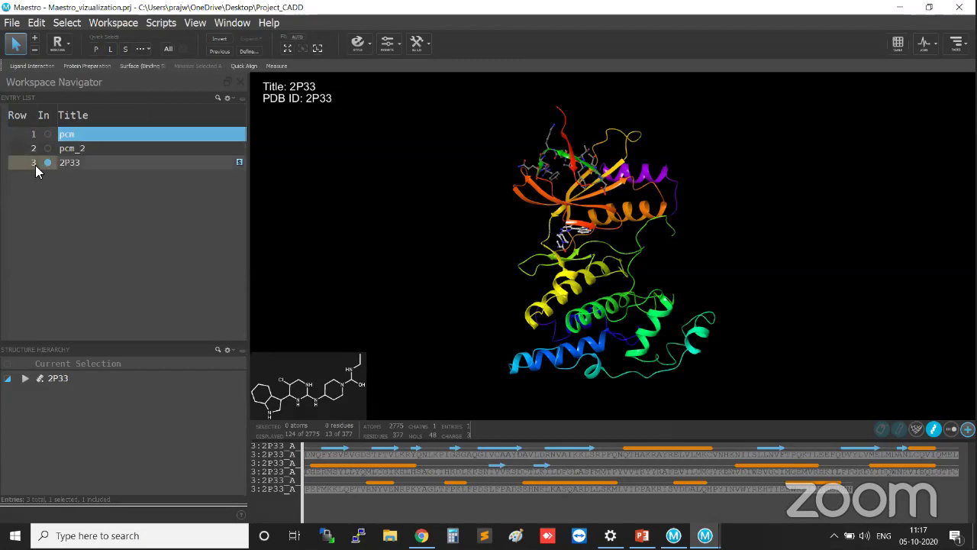
{"action": "key", "text": "ctrl"}
{"action": "key", "text": "ctrl"}
{"action": "key", "text": "ctrl"}
{"action": "key", "text": "ctrl"}
{"action": "key", "text": "ctrl"}
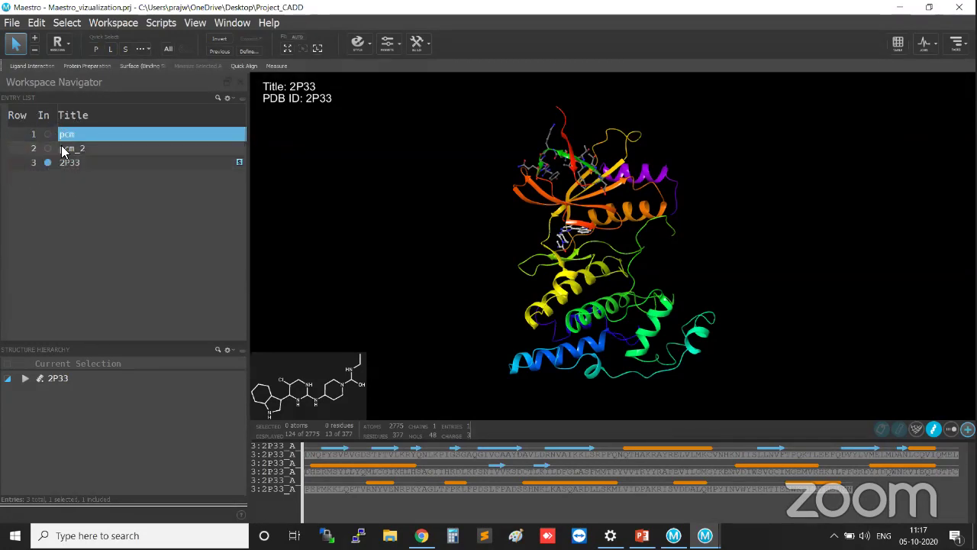
{"action": "key", "text": "ctrl"}
{"action": "key", "text": "ctrl"}
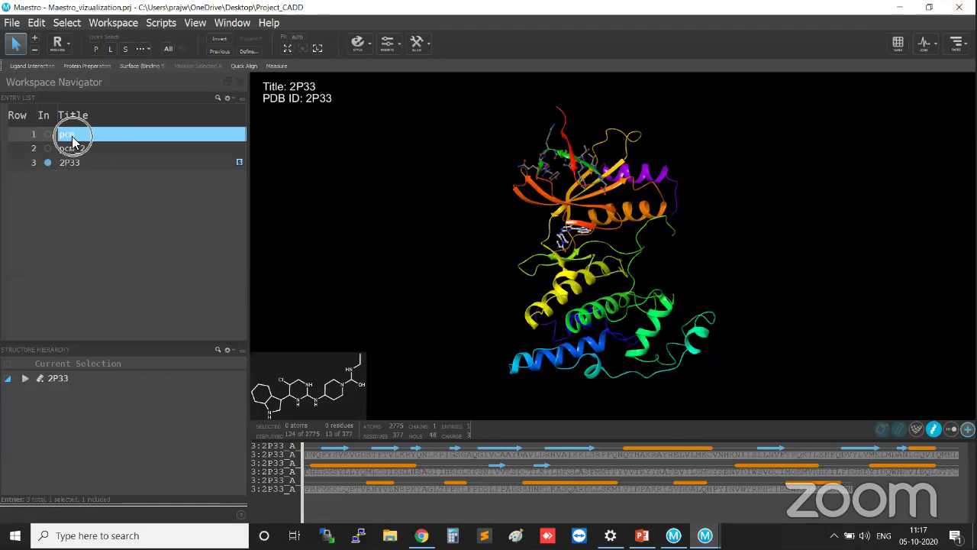
{"action": "key", "text": "ctrl"}
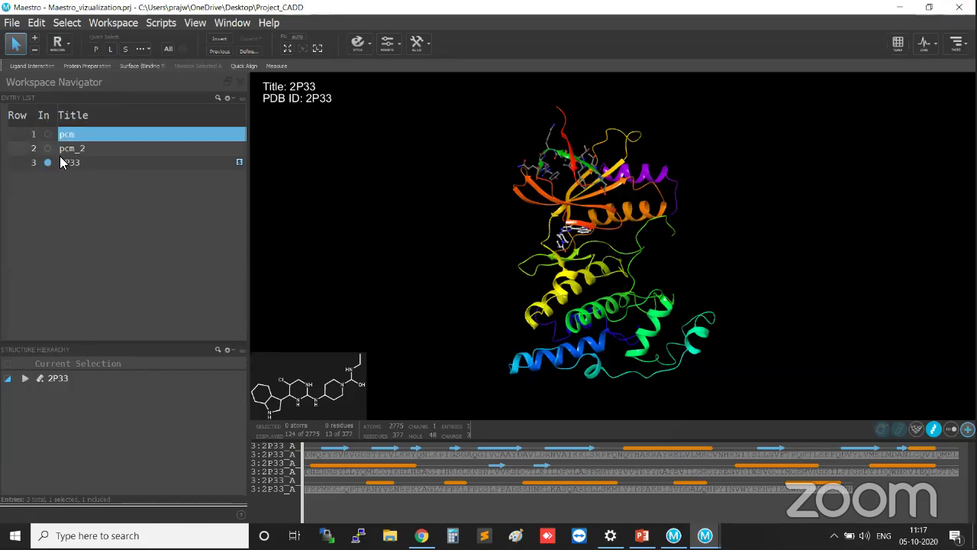
{"action": "key", "text": "ctrl"}
{"action": "key", "text": "ctrl"}
{"action": "key", "text": "ctrl"}
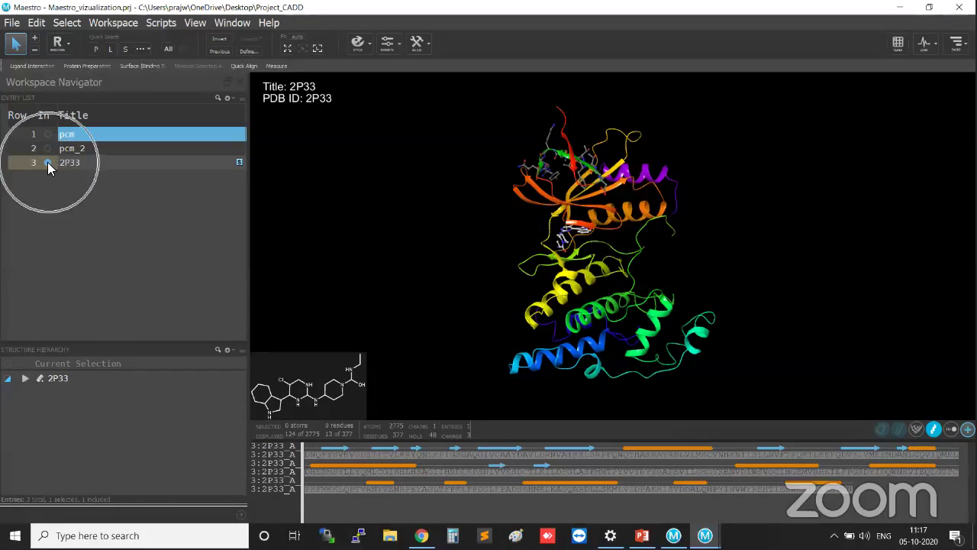
Step: Display only the pcm_2 entry in the workspace, and select and display the pcm entry in its place
{"action": "left_click", "coordinate": [105, 162]}
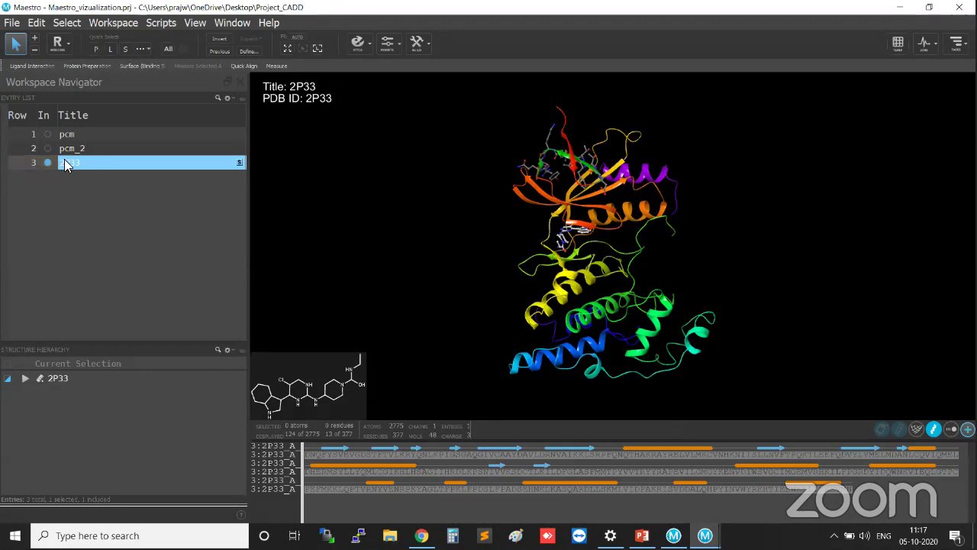
{"action": "key", "text": "ctrl"}
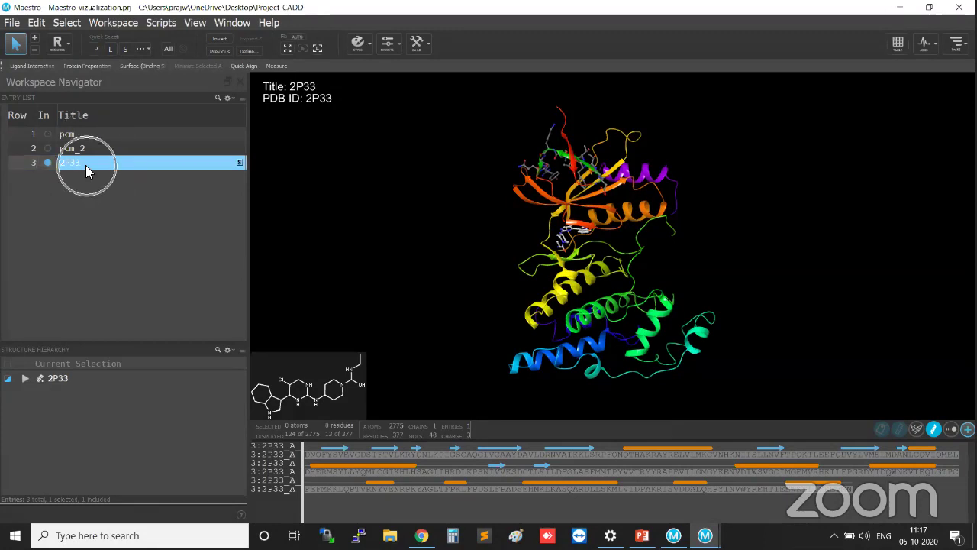
{"action": "left_click", "coordinate": [47, 149]}
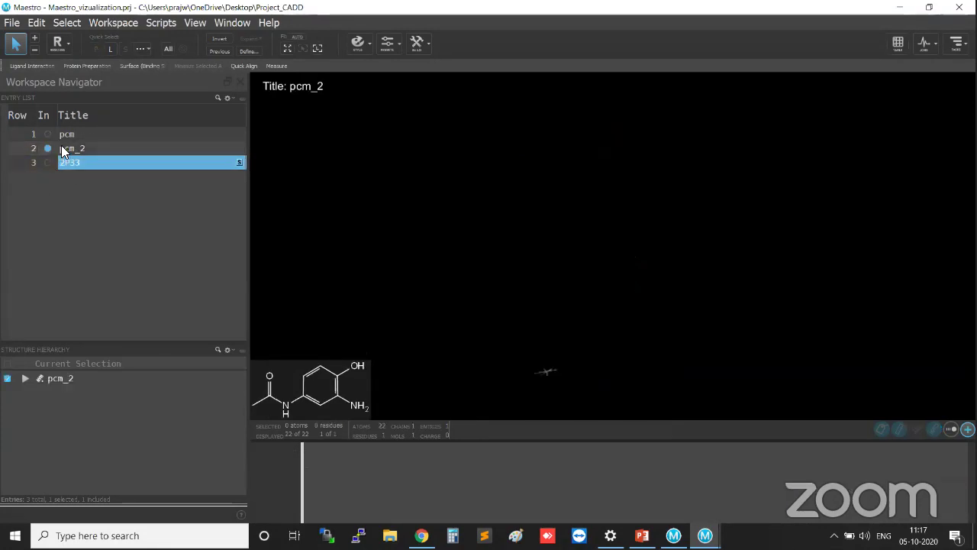
{"action": "middle_click_drag", "start_coordinate": [469, 221], "coordinate": [559, 398]}
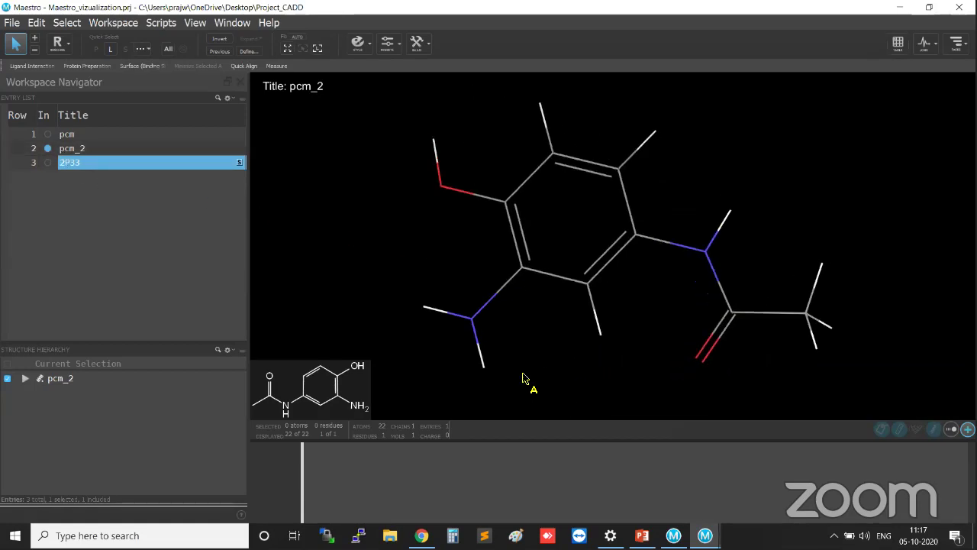
{"action": "left_click", "coordinate": [60, 138]}
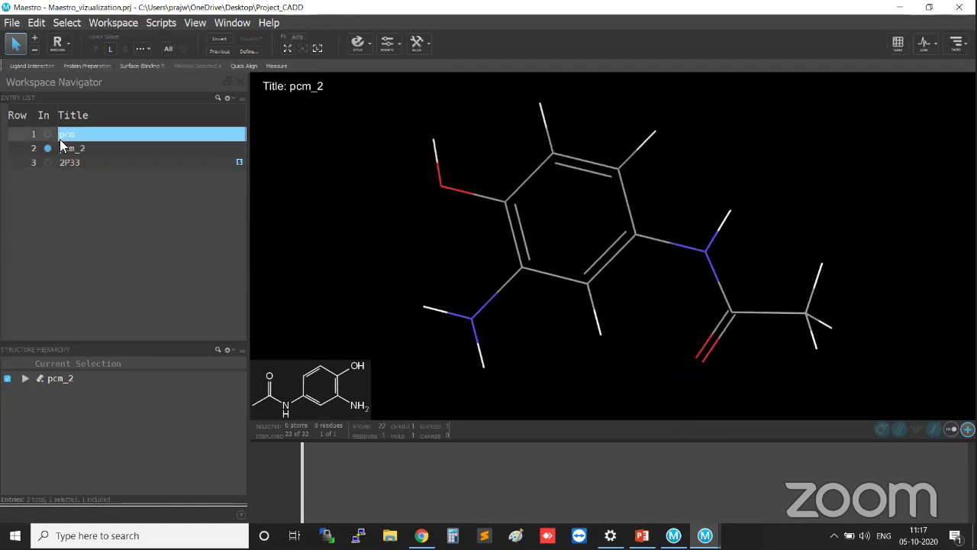
{"action": "left_click", "coordinate": [50, 133]}
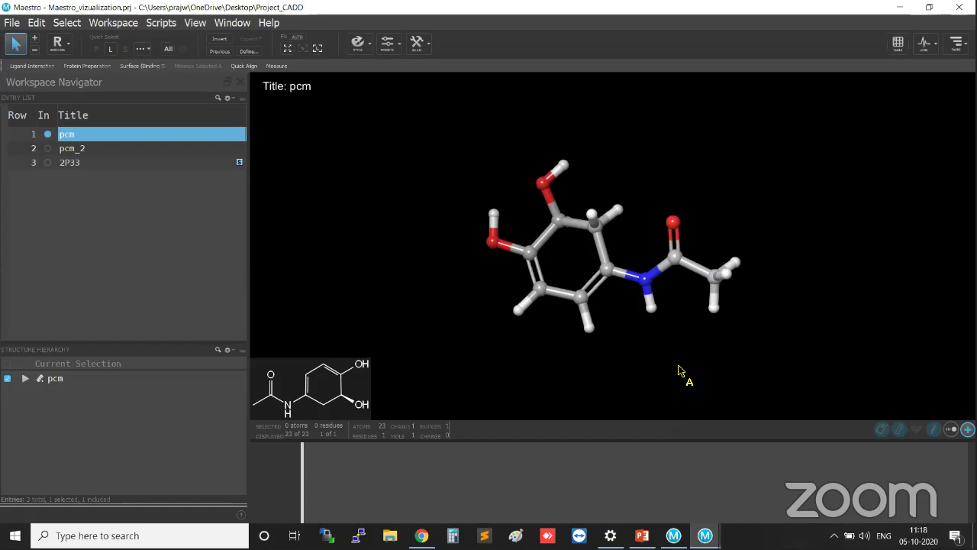
Step: Practise selecting the pcm_2 and 2P33 entries in the entry list, singly and both together
{"action": "left_click", "coordinate": [93, 165]}
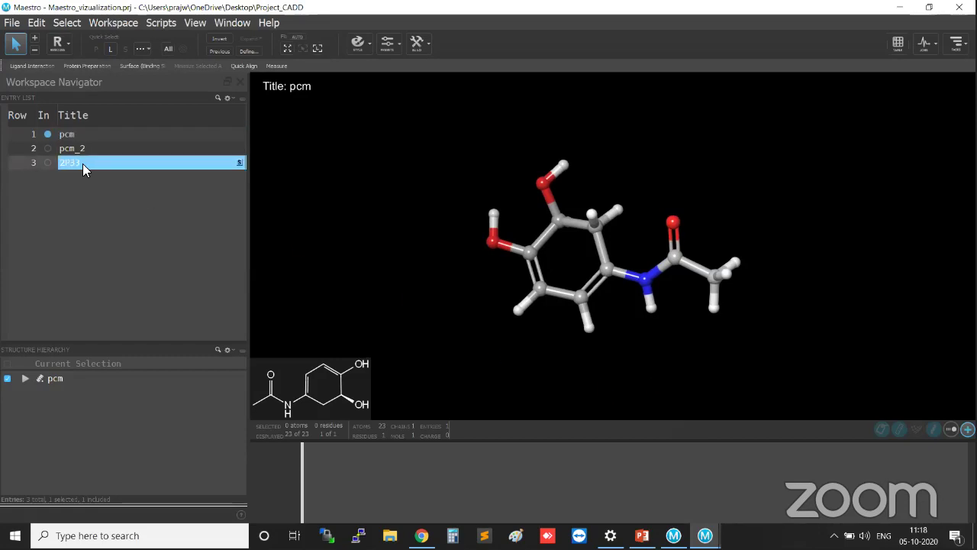
{"action": "left_click", "coordinate": [87, 151]}
{"action": "left_click", "coordinate": [86, 160]}
{"action": "left_click", "coordinate": [91, 148]}
{"action": "left_click", "coordinate": [94, 162]}
{"action": "left_click", "coordinate": [96, 148], "text": "ctrl"}
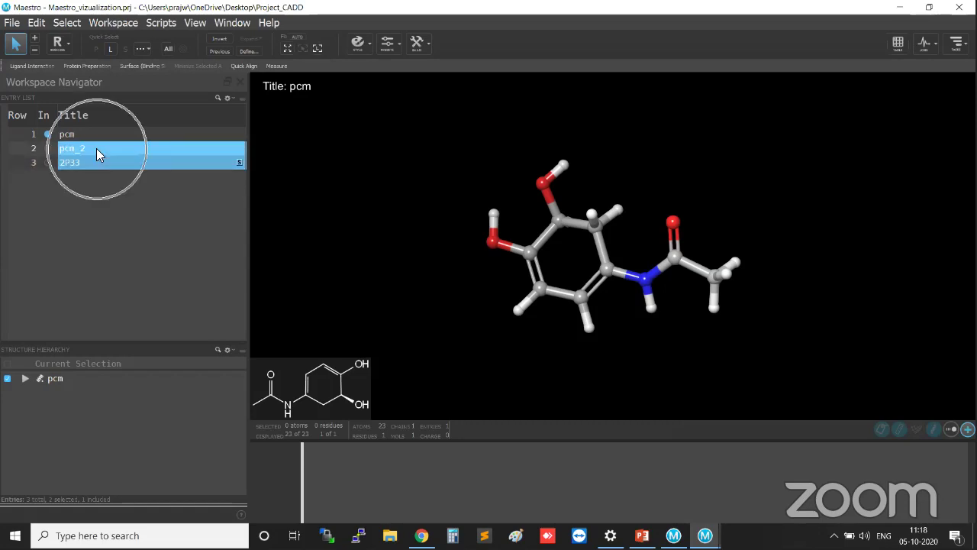
{"action": "left_click", "coordinate": [87, 159]}
{"action": "left_click", "coordinate": [96, 147]}
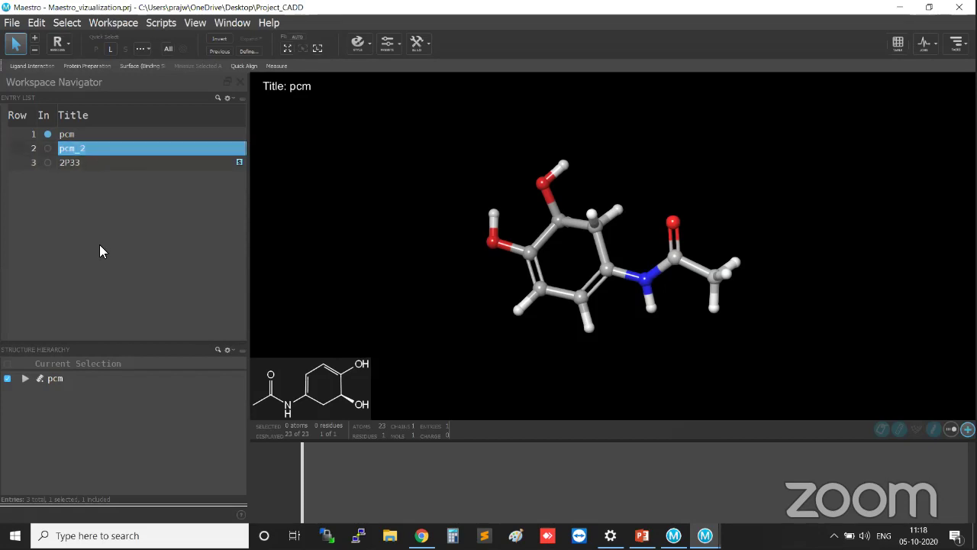
Step: Select the 2P33 entry and display only it in the workspace
{"action": "left_click", "coordinate": [90, 162]}
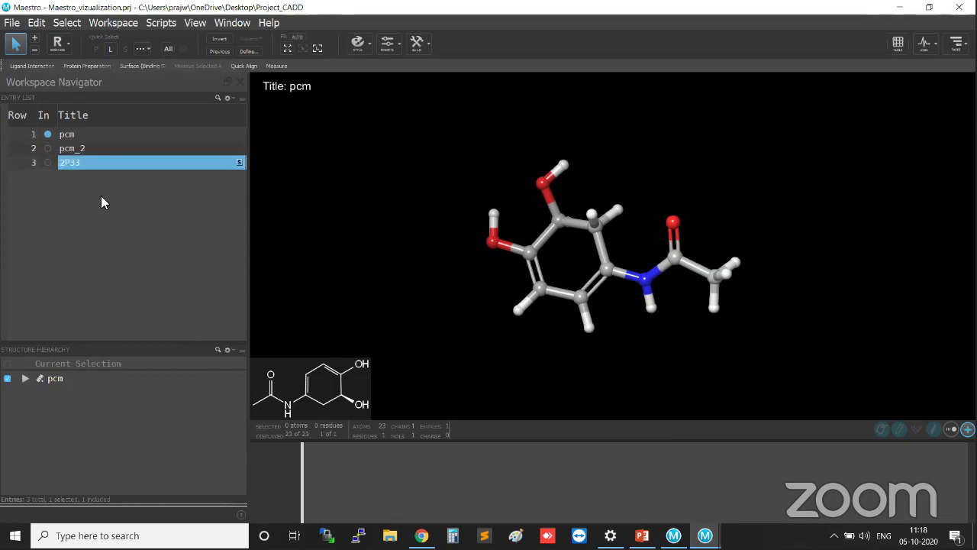
{"action": "left_click", "coordinate": [46, 162]}
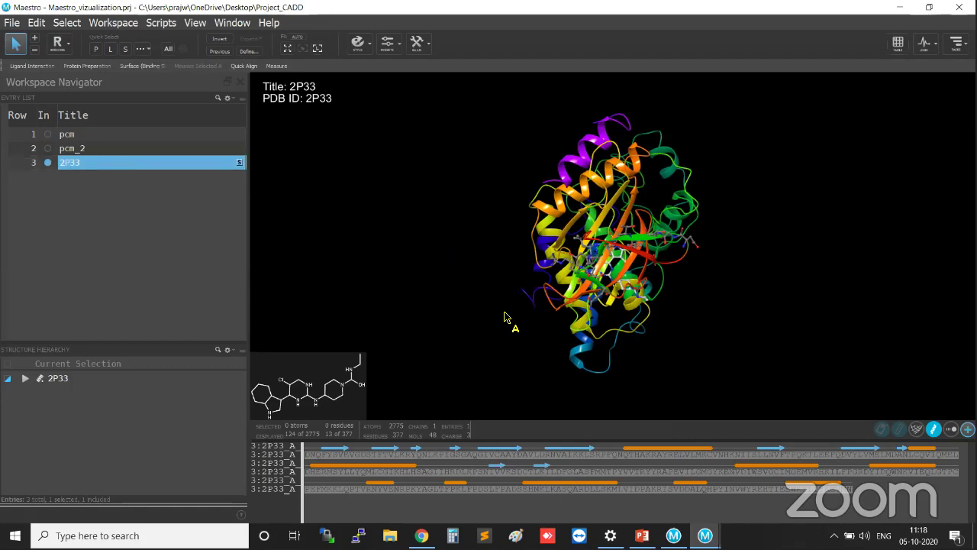
{"action": "middle_click_drag", "start_coordinate": [713, 347], "coordinate": [657, 312]}
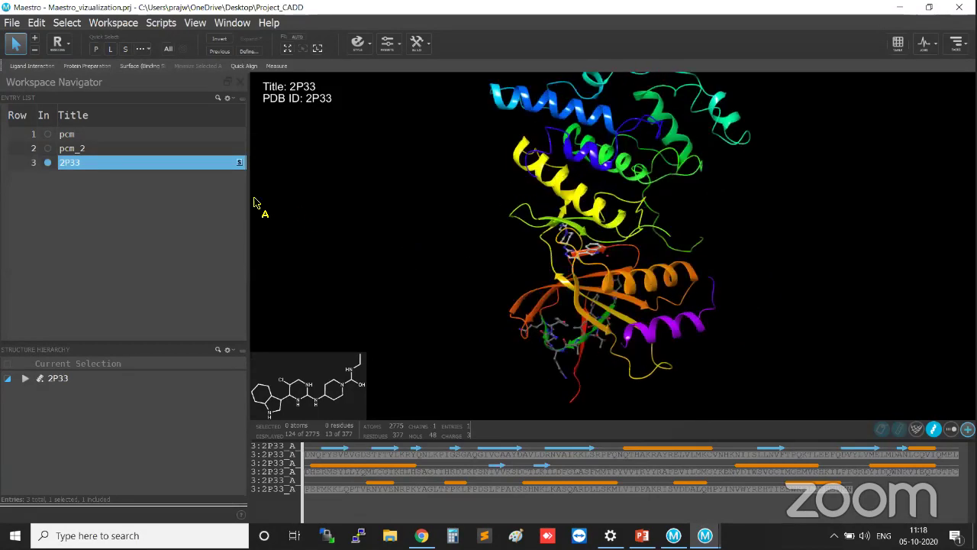
Step: Split the 2P33 entry into ligands, water and other
{"action": "right_click", "coordinate": [107, 168]}
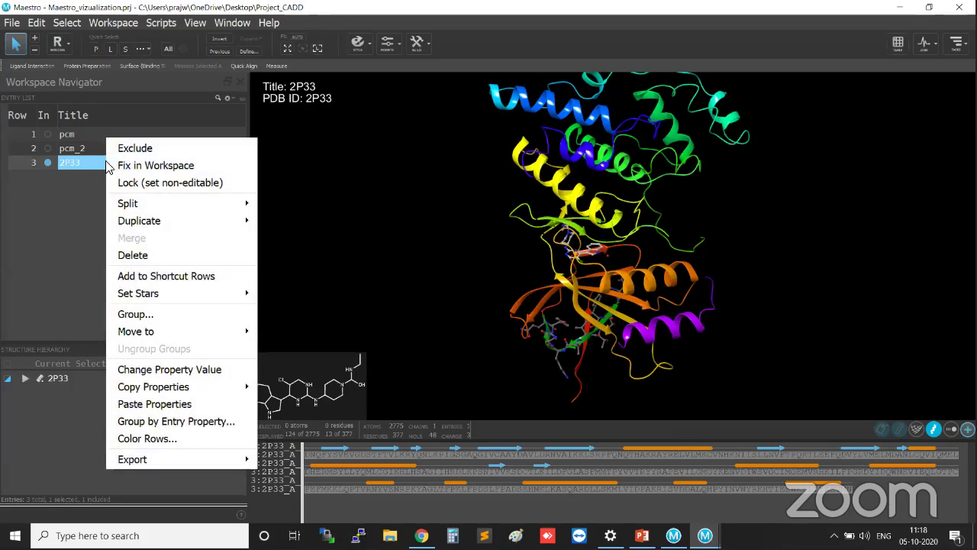
{"action": "mouse_move", "coordinate": [146, 209]}
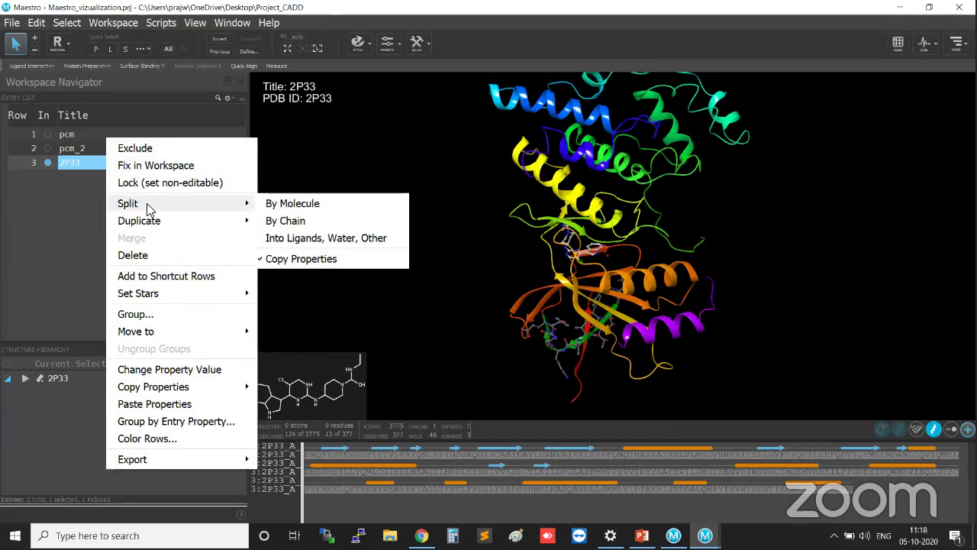
{"action": "left_click", "coordinate": [305, 240]}
{"action": "left_click", "coordinate": [306, 239]}
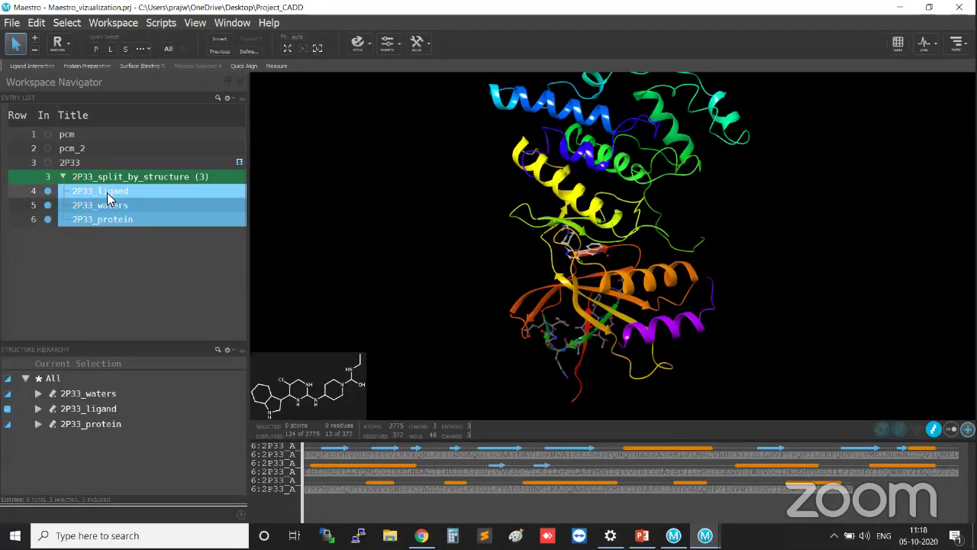
Step: Select the split ligand, waters and protein entries in turn and display only 2P33_protein
{"action": "left_click", "coordinate": [108, 194]}
{"action": "left_click", "coordinate": [110, 206]}
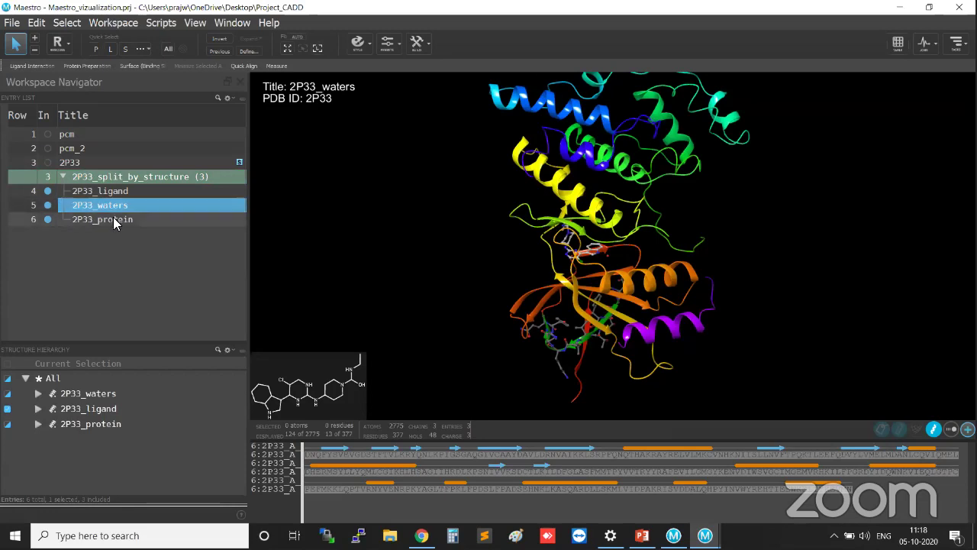
{"action": "left_click", "coordinate": [113, 220]}
{"action": "left_click", "coordinate": [47, 219]}
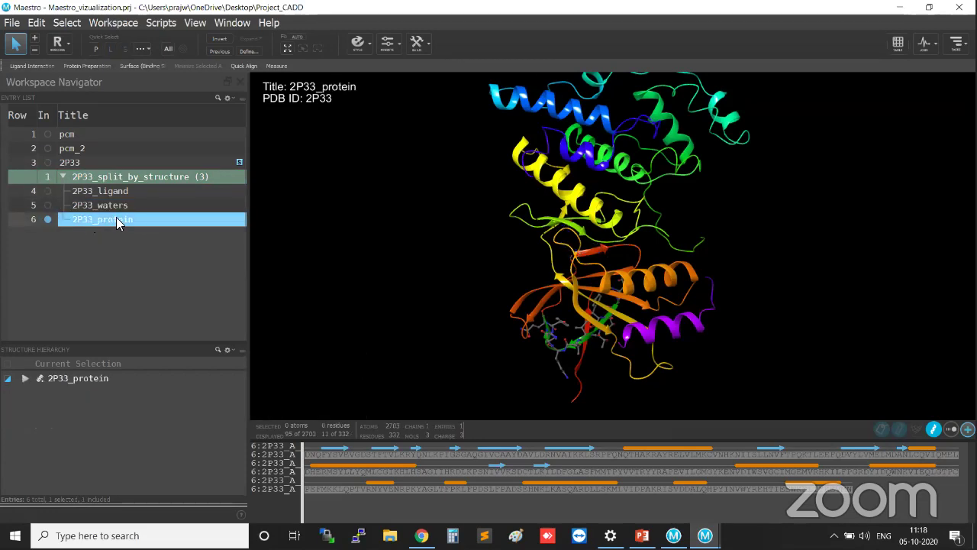
{"action": "middle_click_drag", "start_coordinate": [418, 314], "coordinate": [415, 369]}
{"action": "middle_click_drag", "start_coordinate": [423, 326], "coordinate": [422, 276]}
{"action": "scroll", "coordinate": [425, 281], "scroll_direction": "down", "scroll_amount": 2}
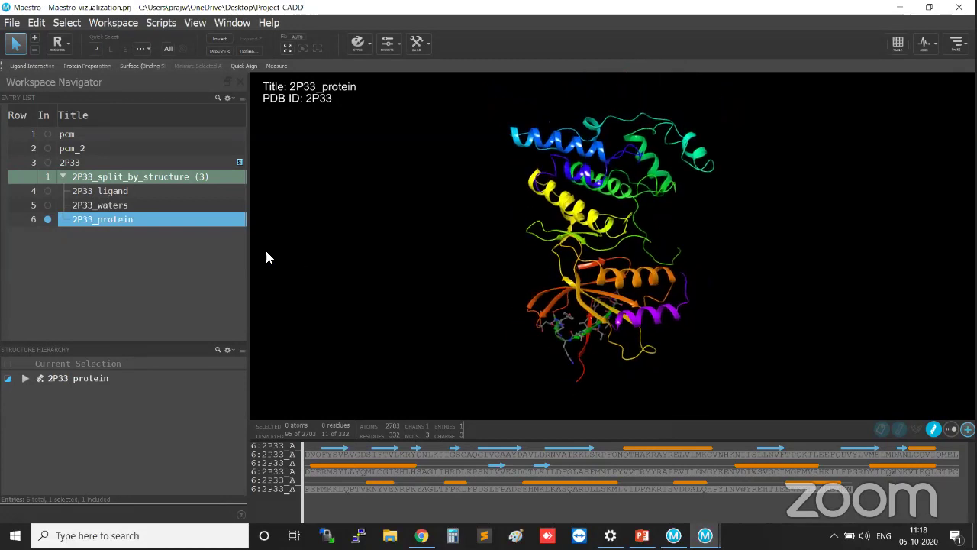
Step: Display and select only the 2P33_waters entry, render its atoms in the space-filling style and hide them
{"action": "left_click", "coordinate": [47, 204]}
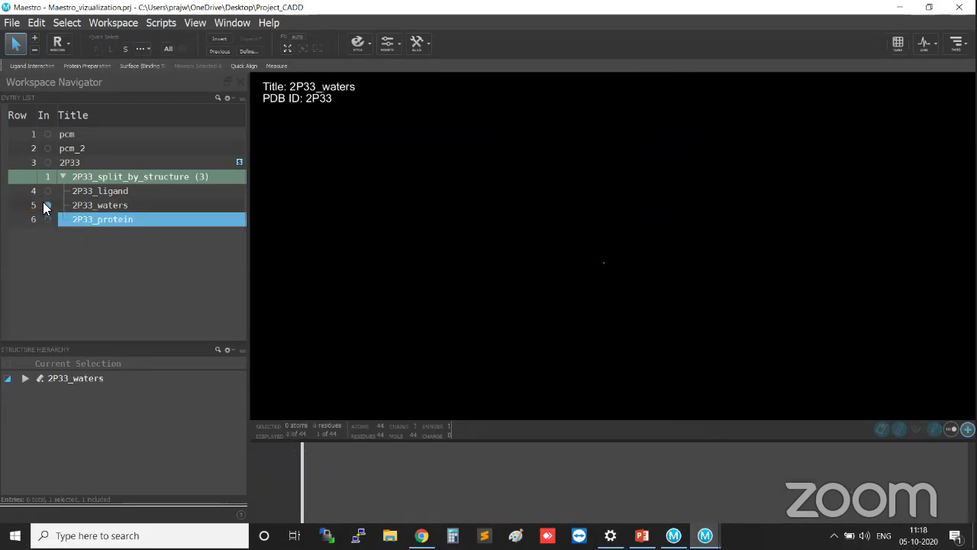
{"action": "left_click", "coordinate": [64, 204]}
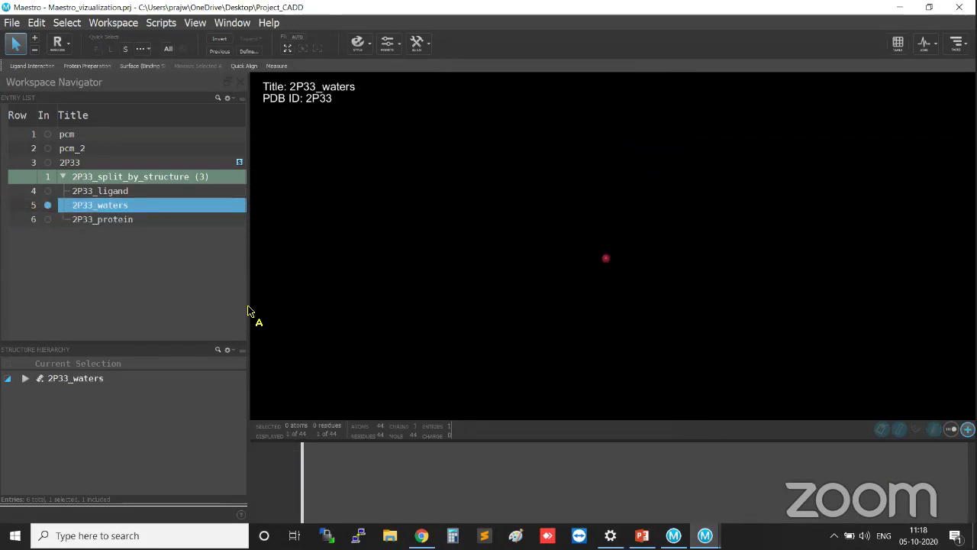
{"action": "left_click", "coordinate": [236, 379]}
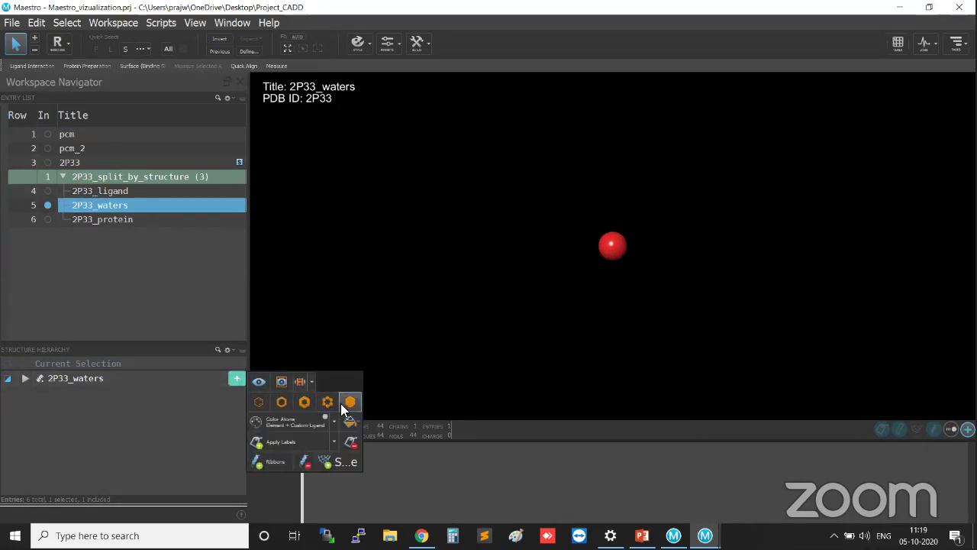
{"action": "left_click", "coordinate": [345, 406]}
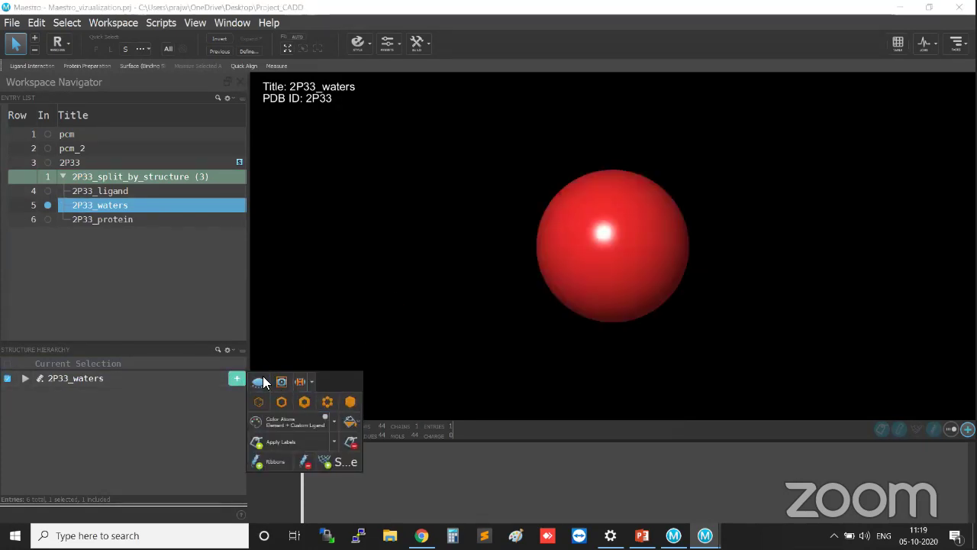
{"action": "left_click", "coordinate": [263, 381]}
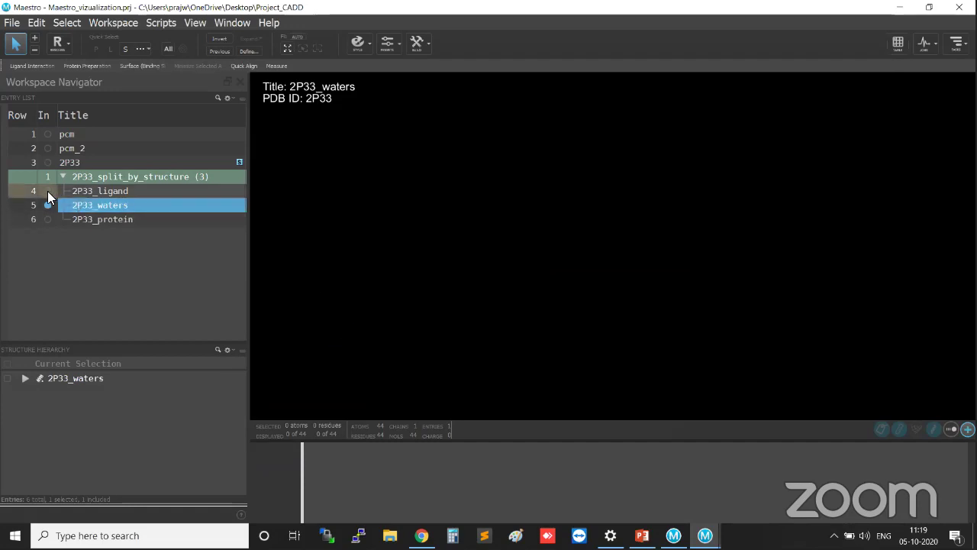
Step: Display the 2P33_ligand, 2P33_waters and 2P33_protein entries one at a time, finishing on the protein
{"action": "left_click", "coordinate": [47, 191]}
{"action": "middle_click_drag", "start_coordinate": [571, 297], "coordinate": [561, 365]}
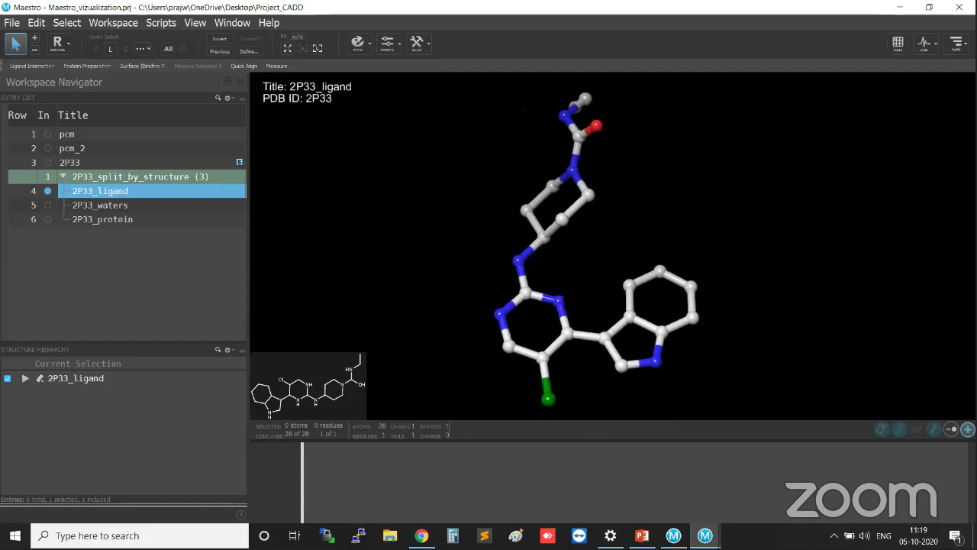
{"action": "left_click", "coordinate": [47, 204]}
{"action": "left_click", "coordinate": [46, 220]}
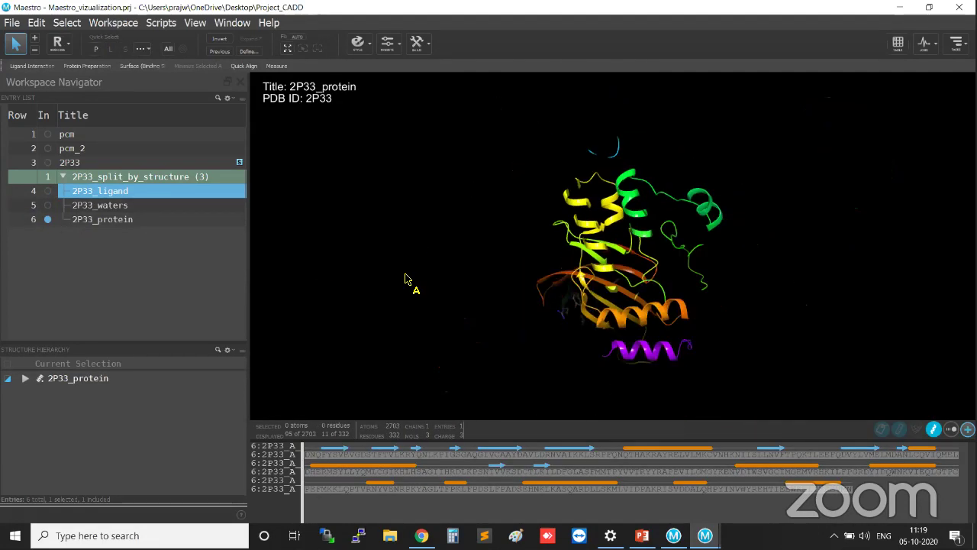
{"action": "scroll", "coordinate": [417, 225], "scroll_direction": "down", "scroll_amount": 5}
{"action": "middle_click_drag", "start_coordinate": [407, 236], "coordinate": [393, 276]}
{"action": "middle_click_drag", "start_coordinate": [451, 141], "coordinate": [454, 178]}
Step: Select the 2P33_ligand and 2P33_protein entries together and merge them into a new entry
{"action": "left_click", "coordinate": [73, 220]}
{"action": "left_click", "coordinate": [83, 192]}
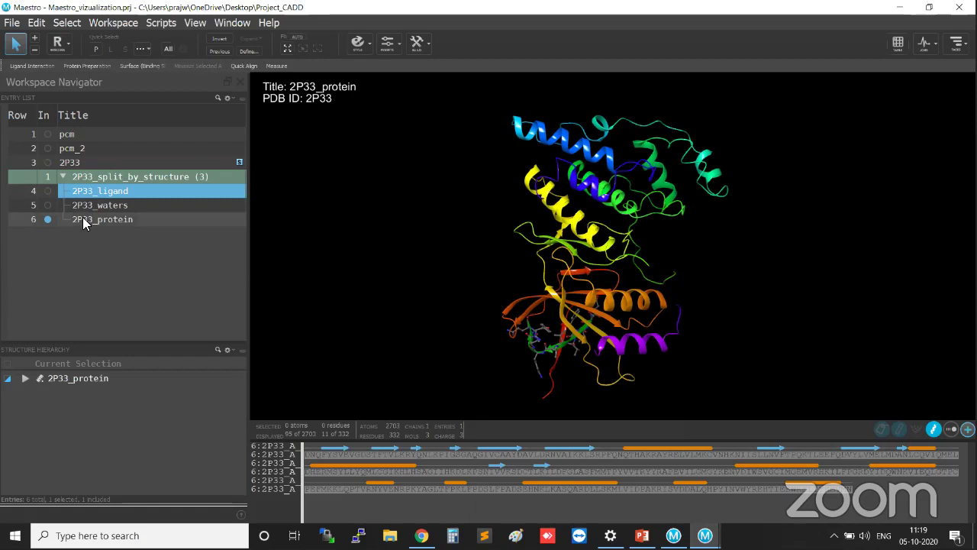
{"action": "left_click", "coordinate": [82, 220], "text": "ctrl"}
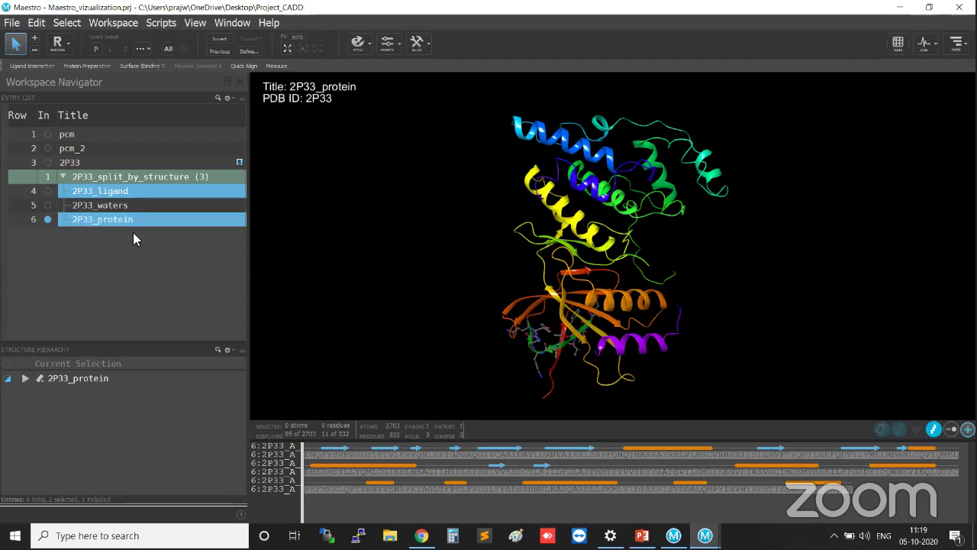
{"action": "left_click", "coordinate": [125, 192]}
{"action": "left_click", "coordinate": [126, 219]}
{"action": "left_click", "coordinate": [130, 190]}
{"action": "left_click", "coordinate": [131, 219], "text": "ctrl"}
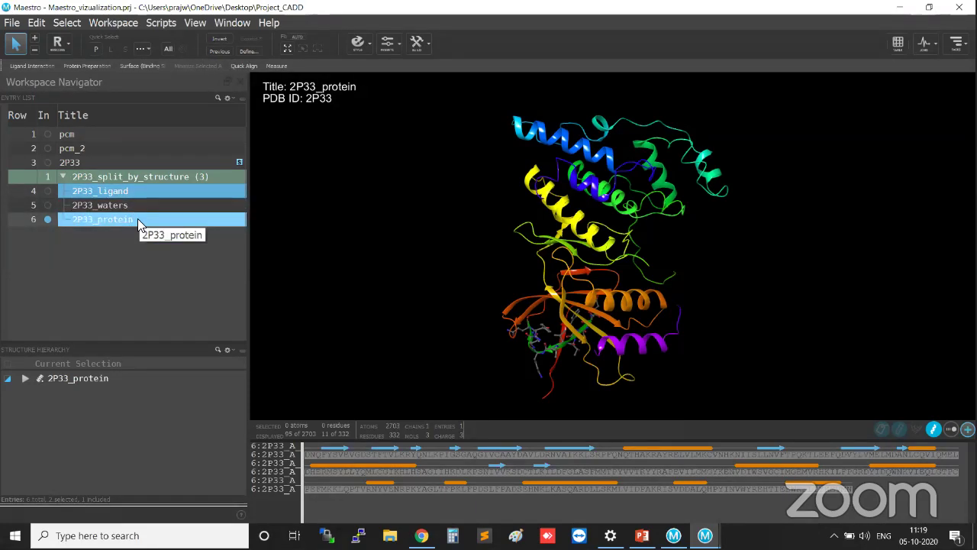
{"action": "right_click", "coordinate": [138, 218]}
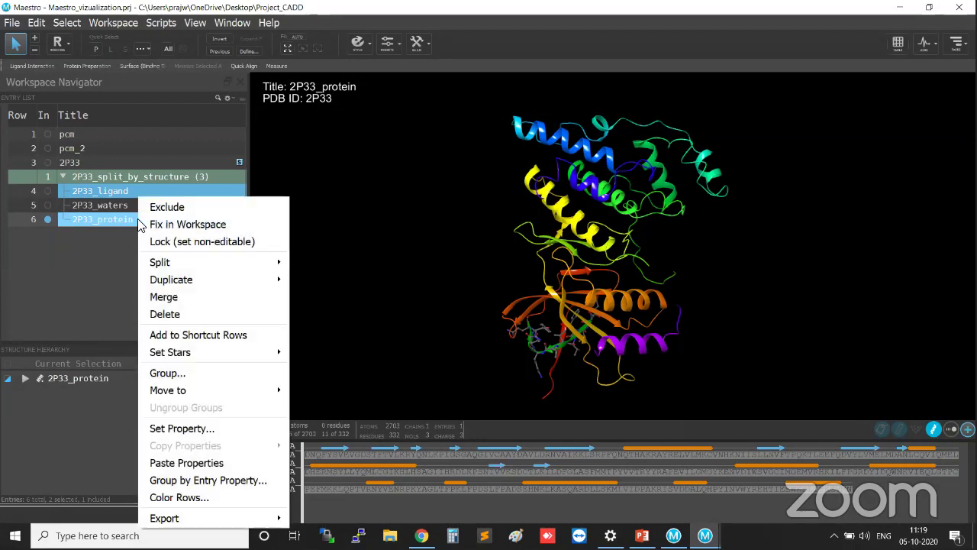
{"action": "left_click", "coordinate": [185, 298]}
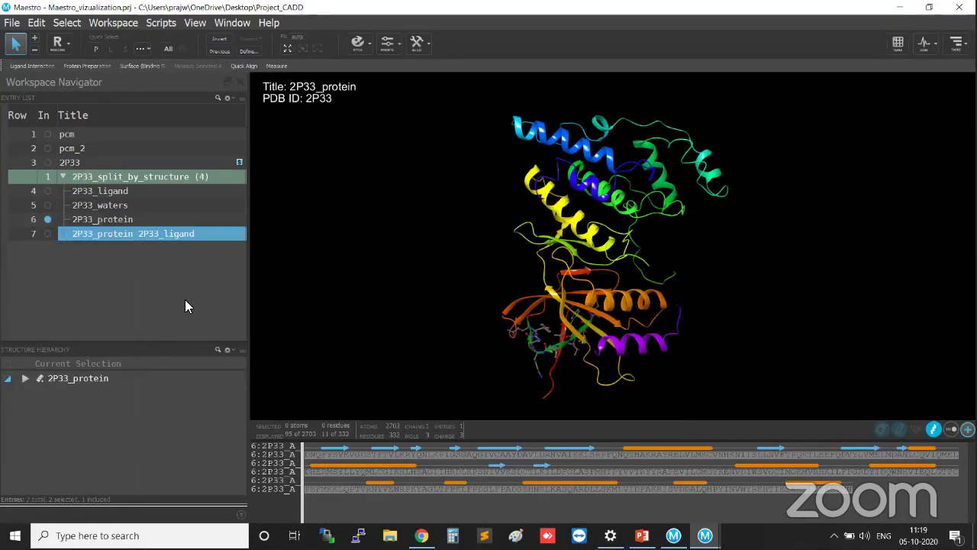
Step: Display the merged protein and ligand entry, compare it with the original 2P33 entry and return to the merged one
{"action": "left_click", "coordinate": [48, 234]}
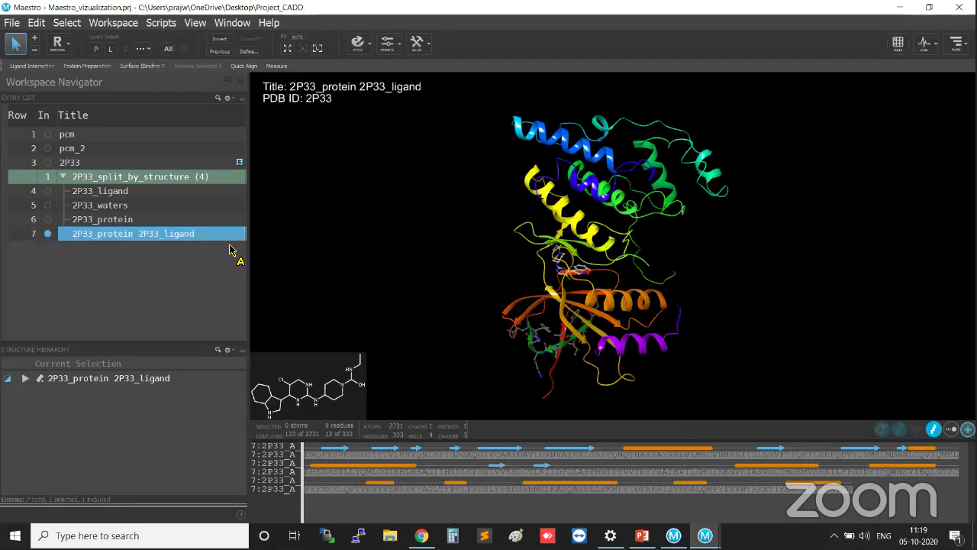
{"action": "middle_click_drag", "start_coordinate": [724, 299], "coordinate": [569, 273]}
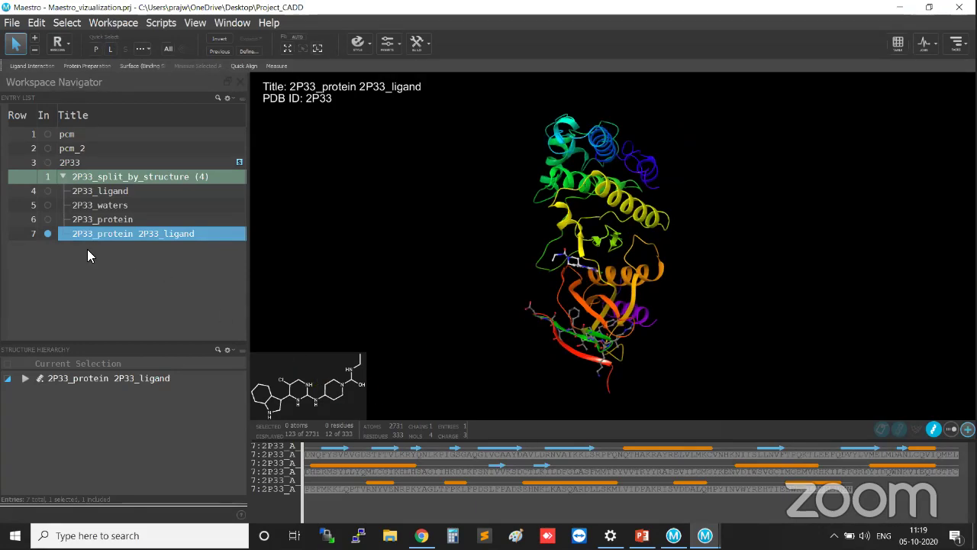
{"action": "left_click", "coordinate": [88, 162]}
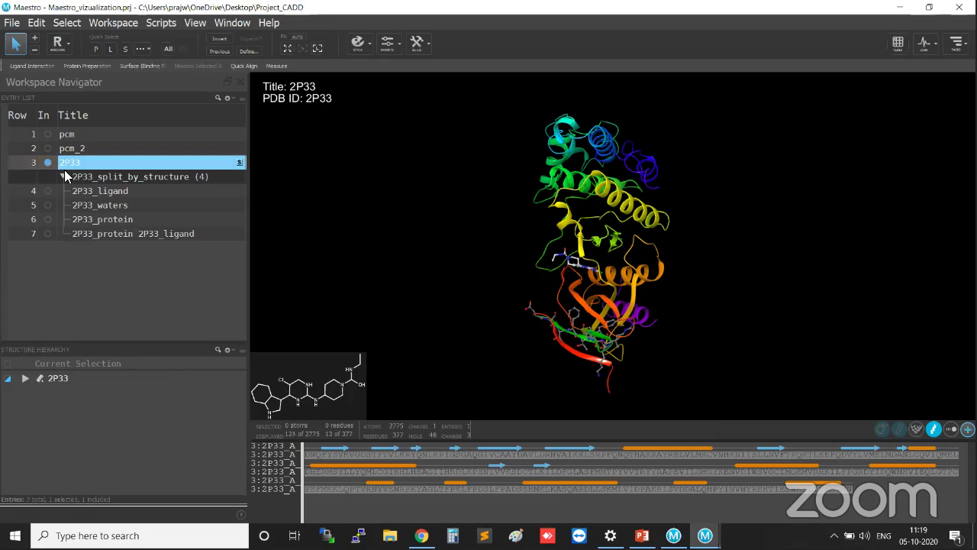
{"action": "left_click", "coordinate": [61, 233]}
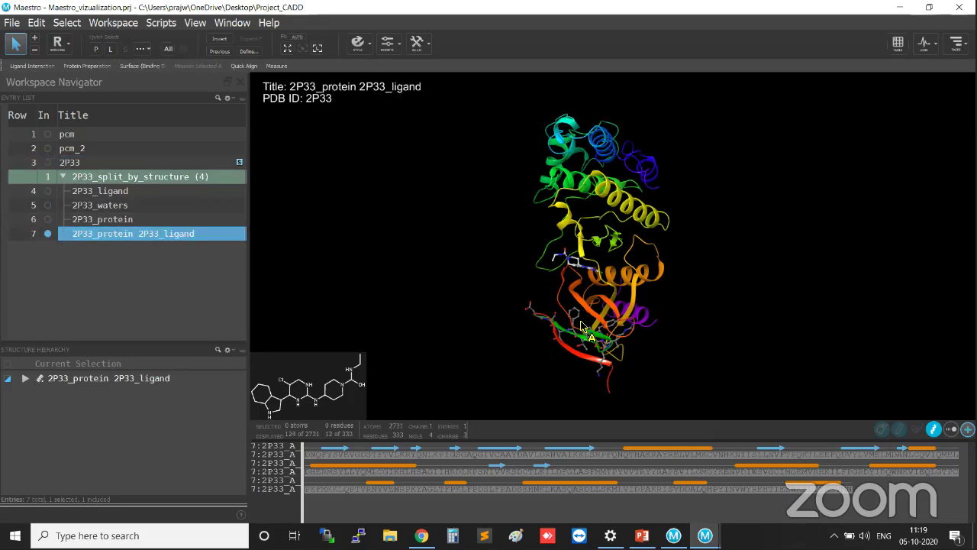
{"action": "middle_click_drag", "start_coordinate": [751, 309], "coordinate": [722, 218]}
{"action": "scroll", "coordinate": [767, 311], "scroll_direction": "up", "scroll_amount": 5}
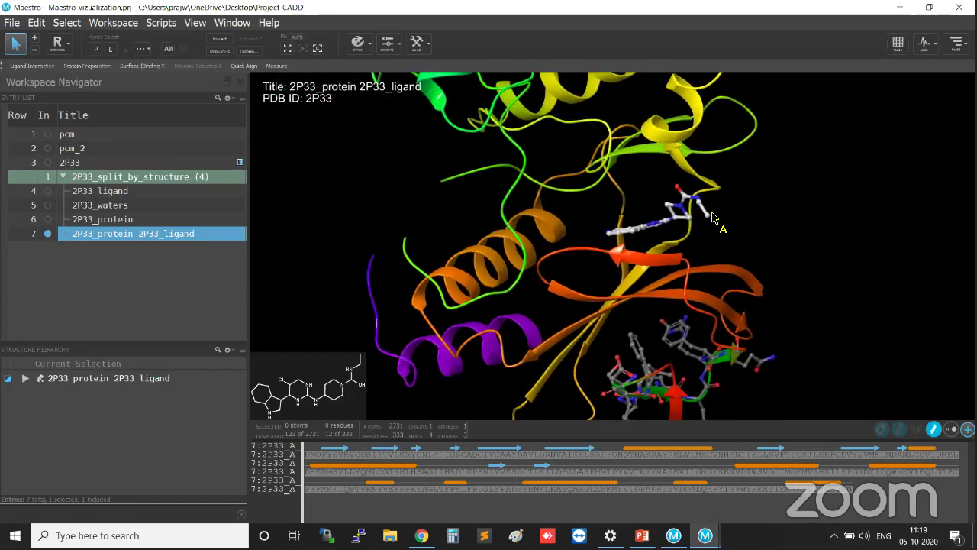
Step: Select the whole ligand in the merged structure and view the commands available for its bonds
{"action": "left_click", "coordinate": [704, 221]}
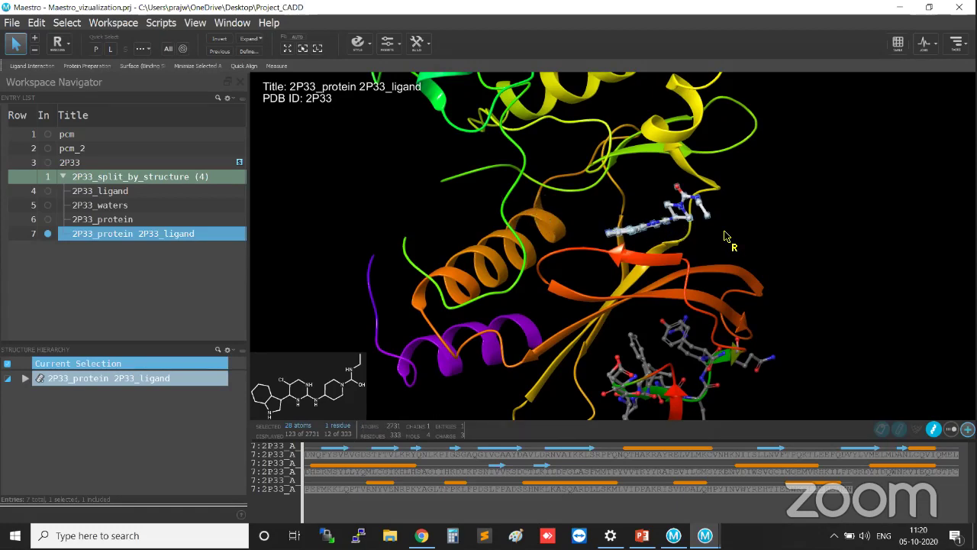
{"action": "middle_click_drag", "start_coordinate": [735, 234], "coordinate": [719, 219]}
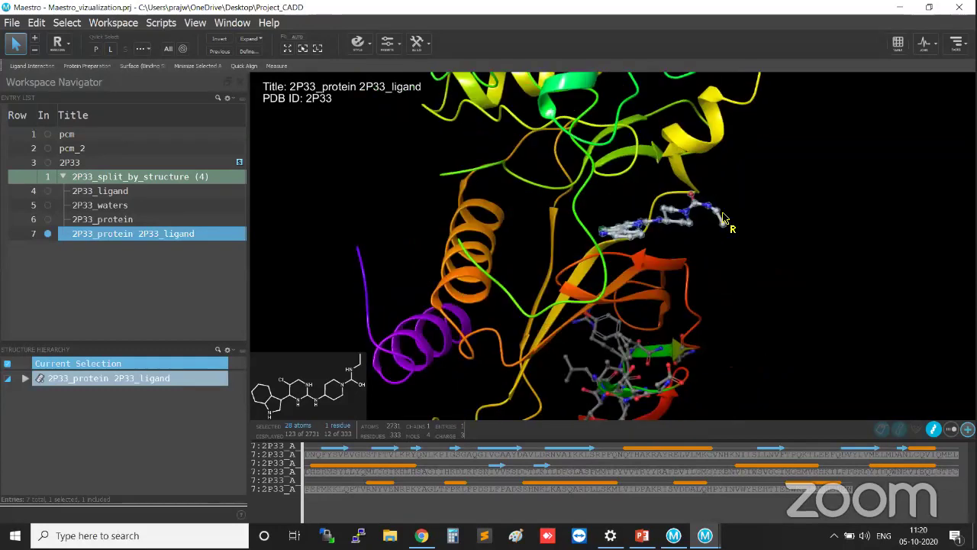
{"action": "right_click", "coordinate": [719, 219]}
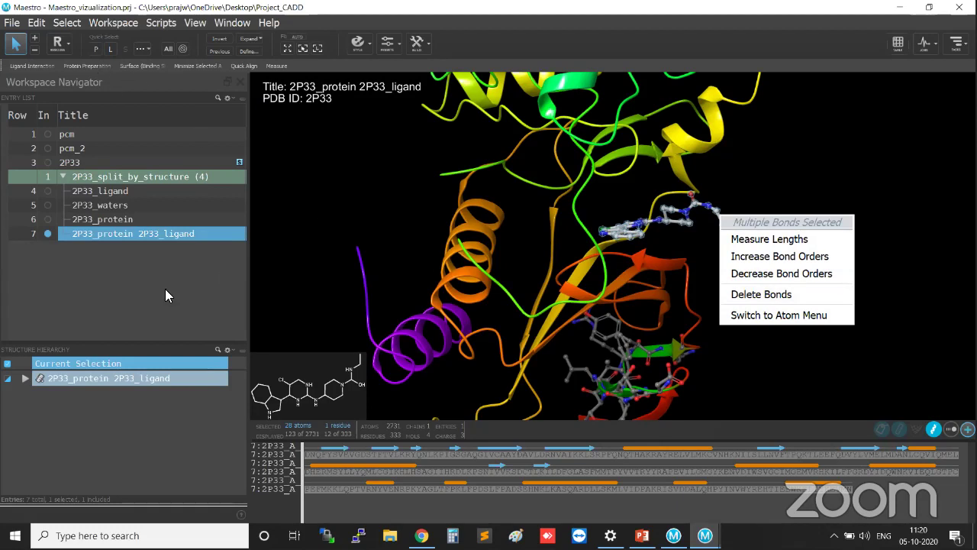
Step: Expand the merged entry in the structure hierarchy and select its Ligands group
{"action": "right_click", "coordinate": [82, 377]}
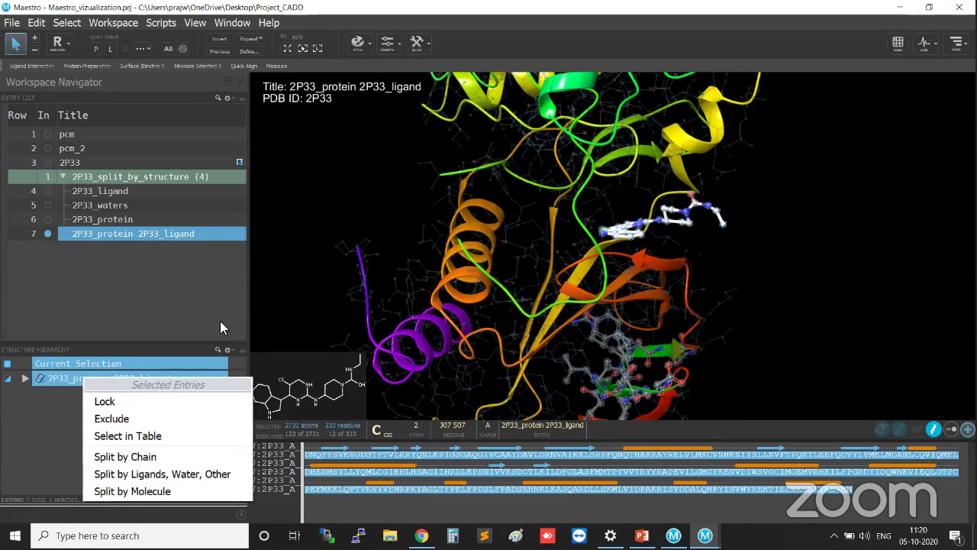
{"action": "left_click", "coordinate": [170, 308]}
{"action": "left_click", "coordinate": [25, 377]}
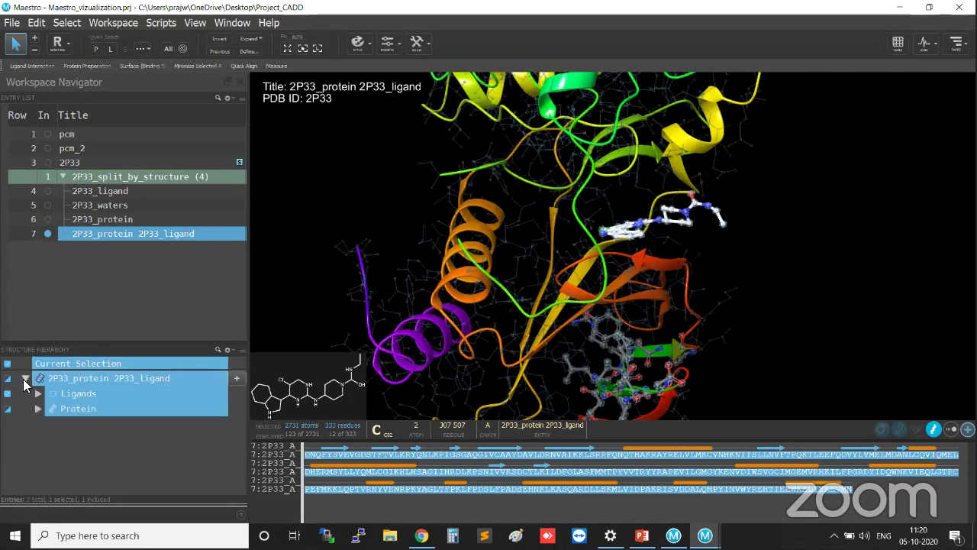
{"action": "left_click", "coordinate": [97, 392]}
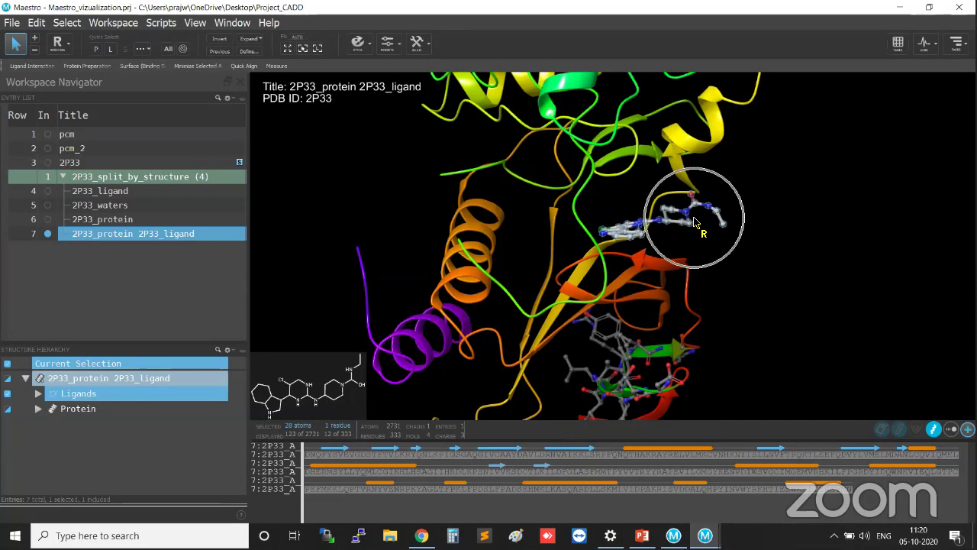
Step: Delete the ligand atoms from the merged 2P33_protein 2P33_ligand entry, then select the remaining protein and clear the selection
{"action": "right_click", "coordinate": [192, 395]}
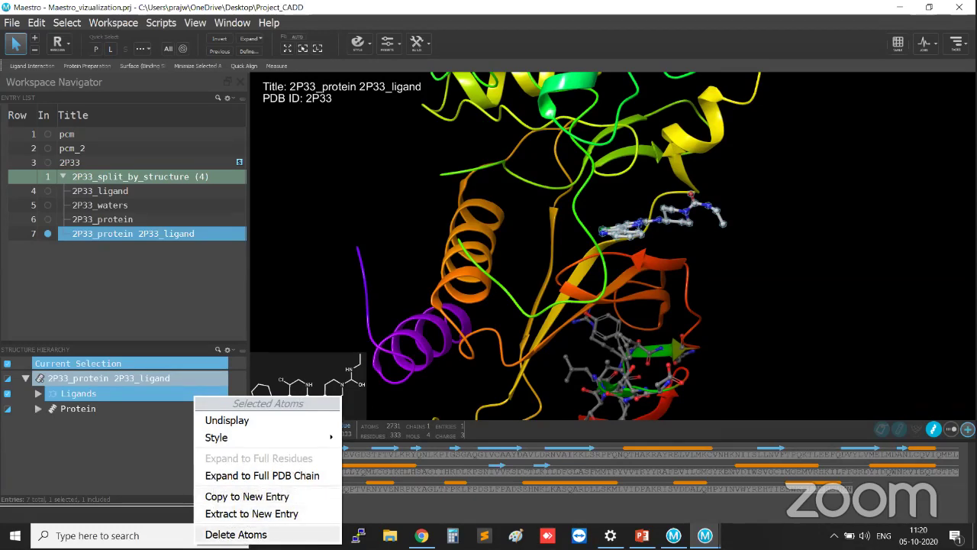
{"action": "left_click", "coordinate": [235, 534]}
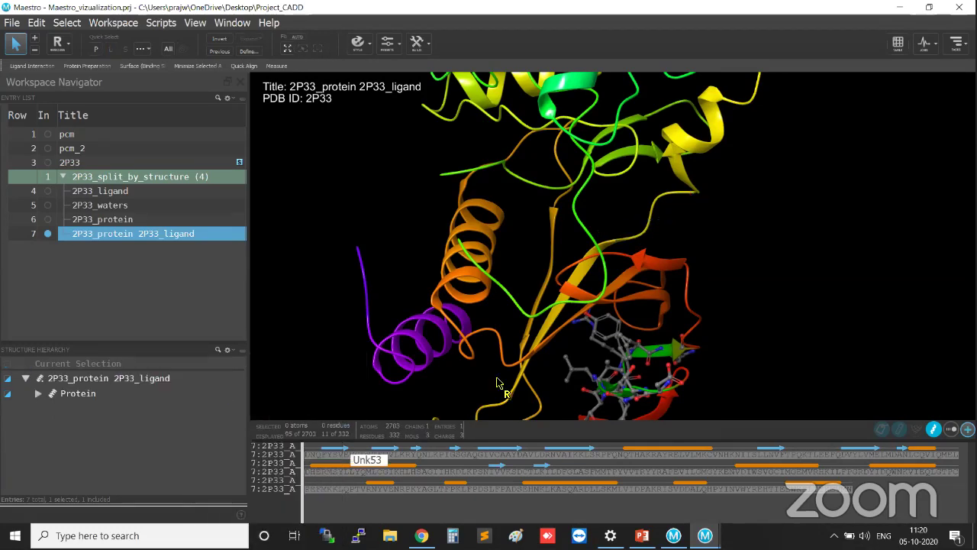
{"action": "left_click", "coordinate": [105, 387]}
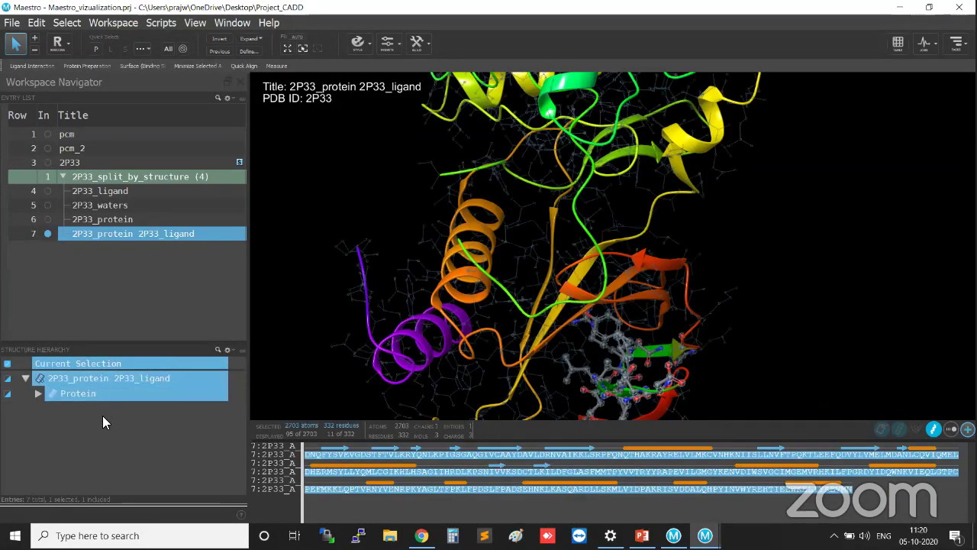
{"action": "left_click", "coordinate": [807, 277]}
{"action": "middle_click_drag", "start_coordinate": [807, 277], "coordinate": [687, 264]}
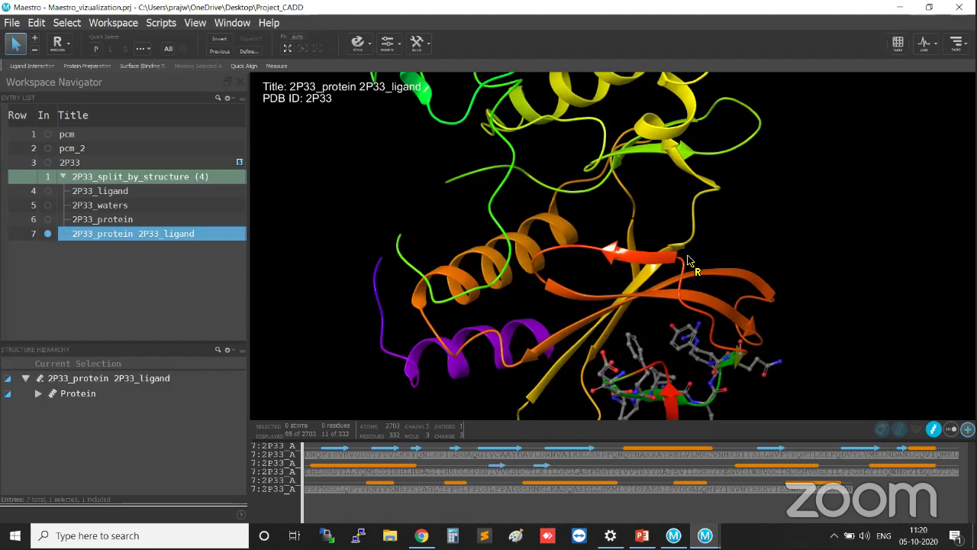
{"action": "left_click", "coordinate": [146, 176]}
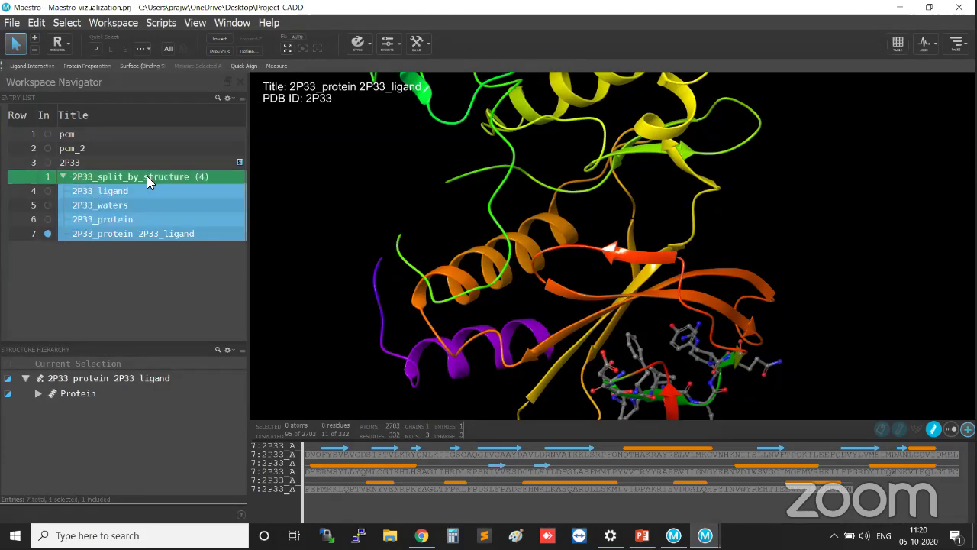
{"action": "left_click", "coordinate": [166, 233]}
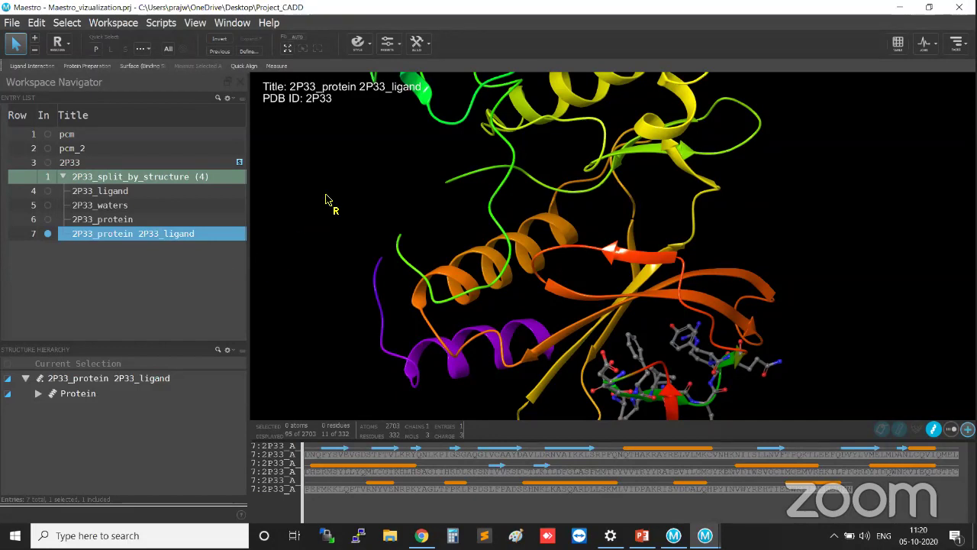
{"action": "key", "text": "ctrl"}
{"action": "key", "text": "ctrl"}
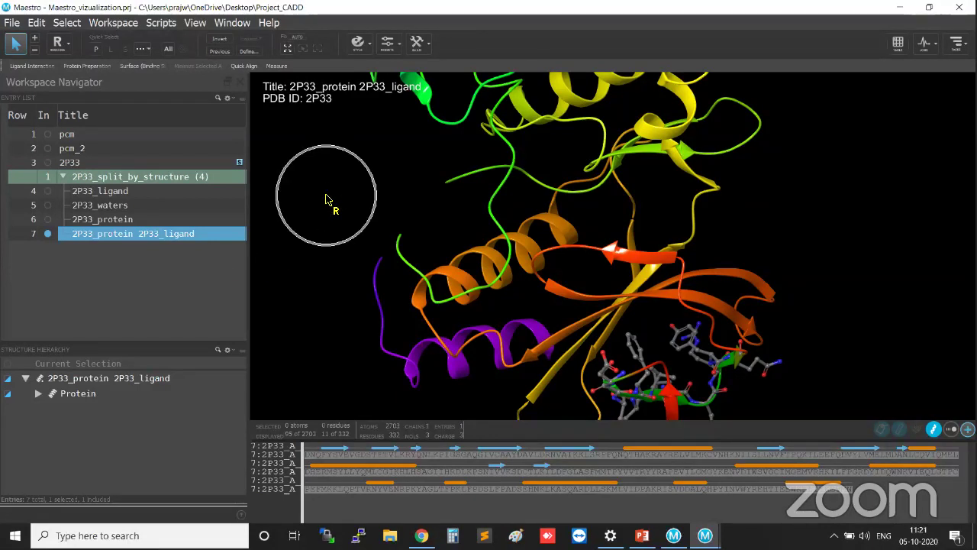
{"action": "key", "text": "ctrl"}
{"action": "key", "text": "ctrl"}
{"action": "key", "text": "ctrl"}
{"action": "key", "text": "ctrl"}
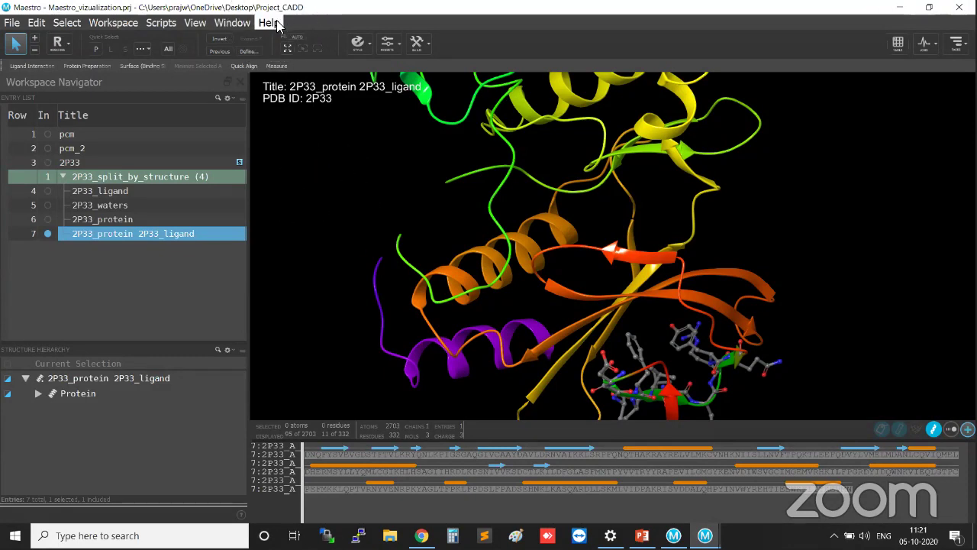
{"action": "key", "text": "ctrl"}
Step: Open the Maestro help documentation, search it for "Docking" and minimize the browser to return to Maestro
{"action": "left_click", "coordinate": [269, 23]}
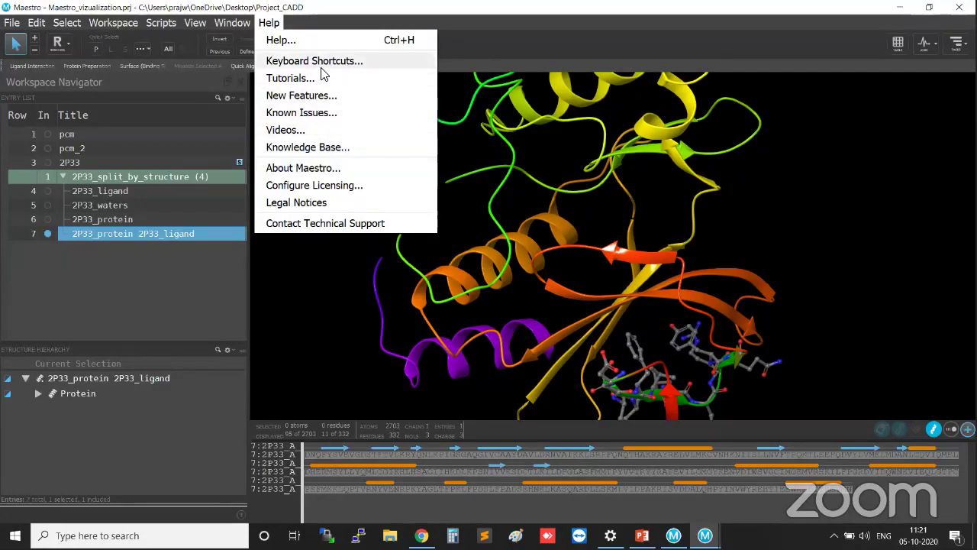
{"action": "left_click", "coordinate": [280, 39]}
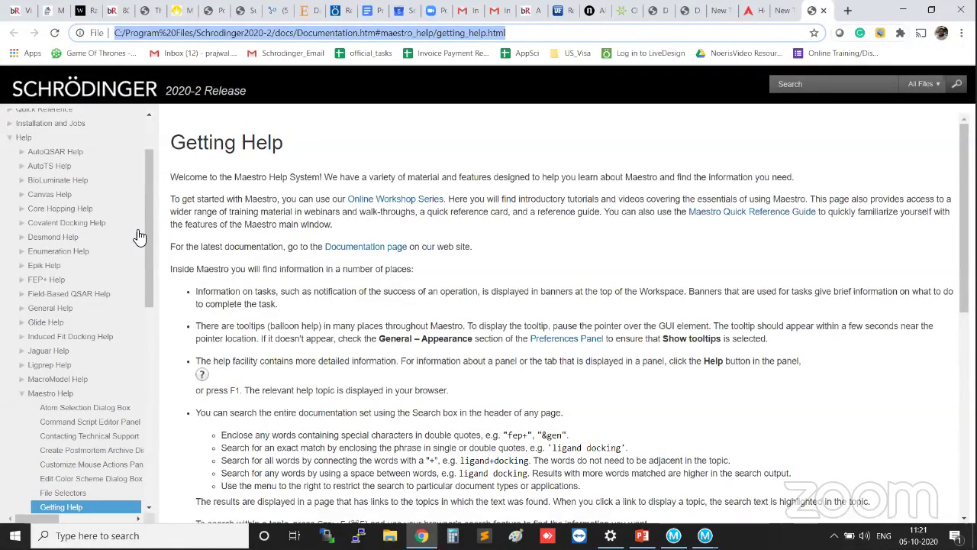
{"action": "scroll", "coordinate": [87, 298], "scroll_direction": "up", "scroll_amount": 1}
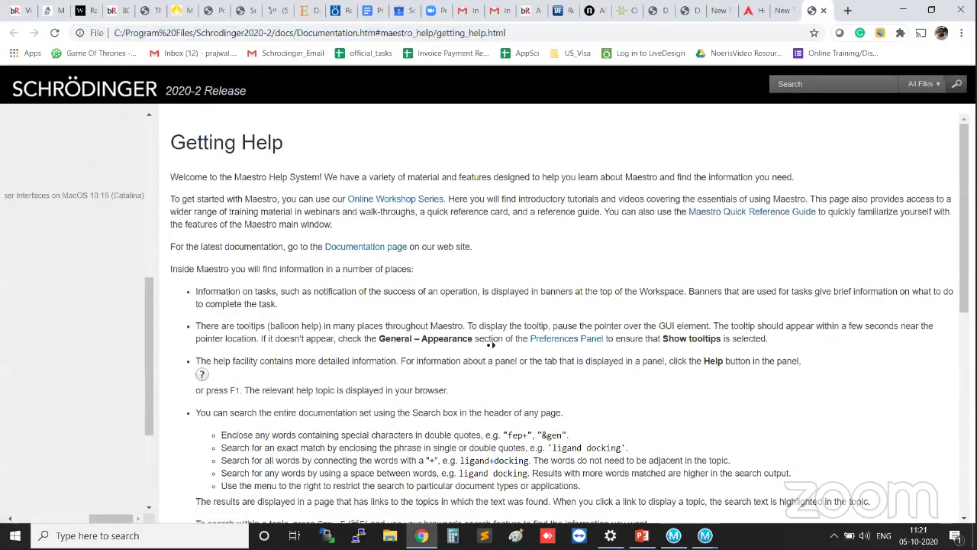
{"action": "left_click", "coordinate": [807, 85]}
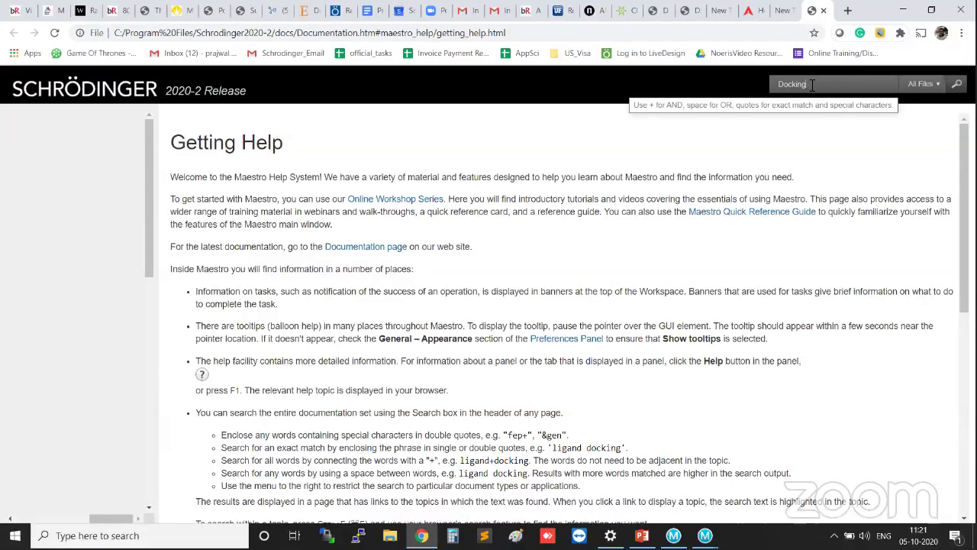
{"action": "type", "text": "Docking"}
{"action": "key", "text": "Return"}
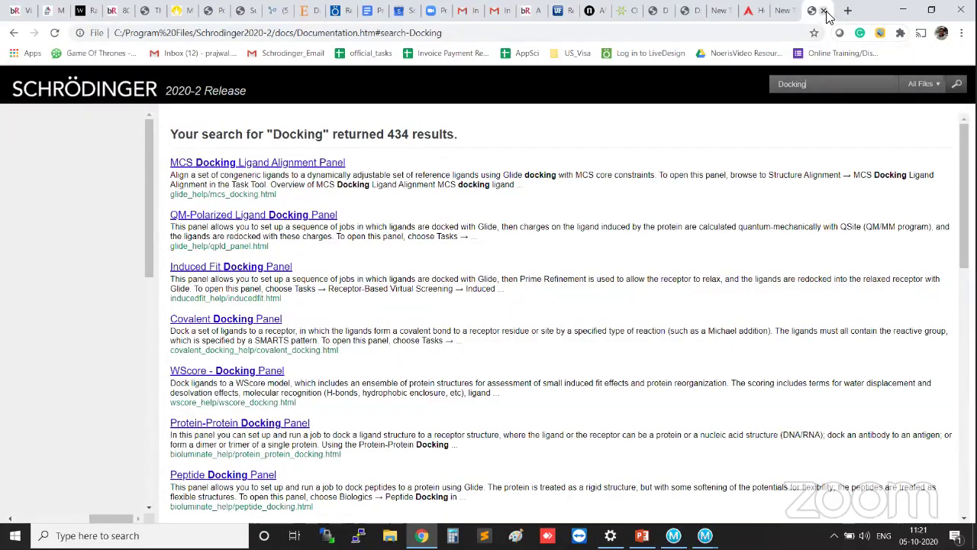
{"action": "left_click", "coordinate": [903, 10]}
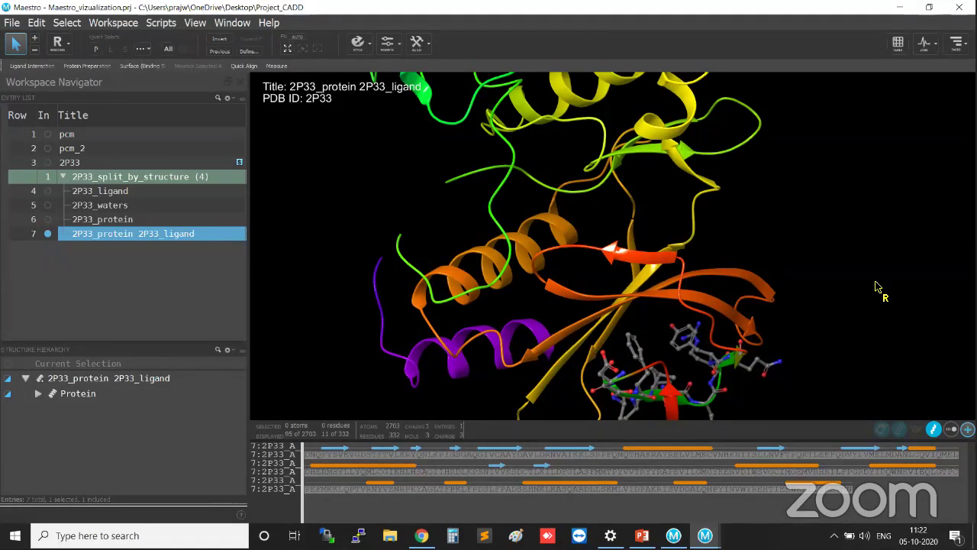
Step: Start saving the workspace as an image named test in the Project_CADD folder, keeping PNG format and the custom 900 DPI
{"action": "left_click", "coordinate": [119, 24]}
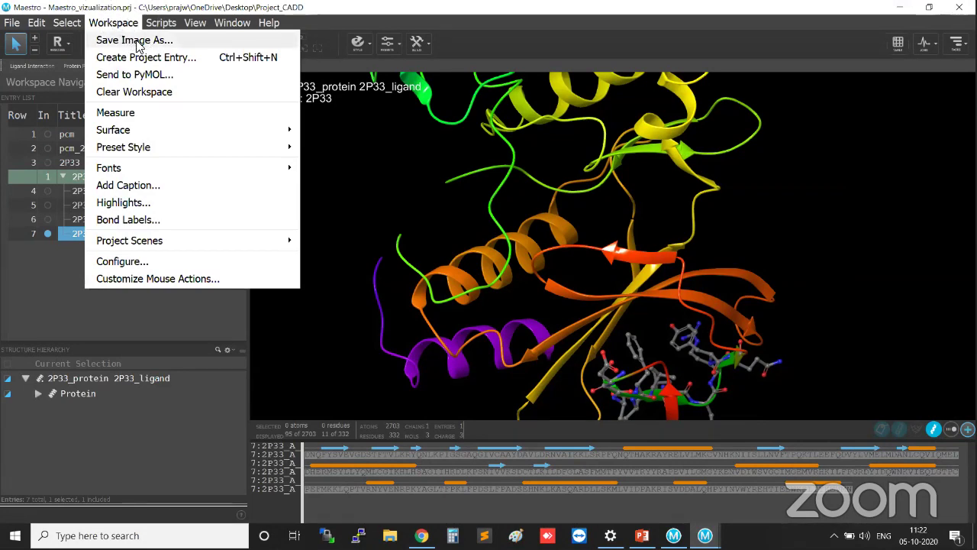
{"action": "left_click", "coordinate": [215, 44]}
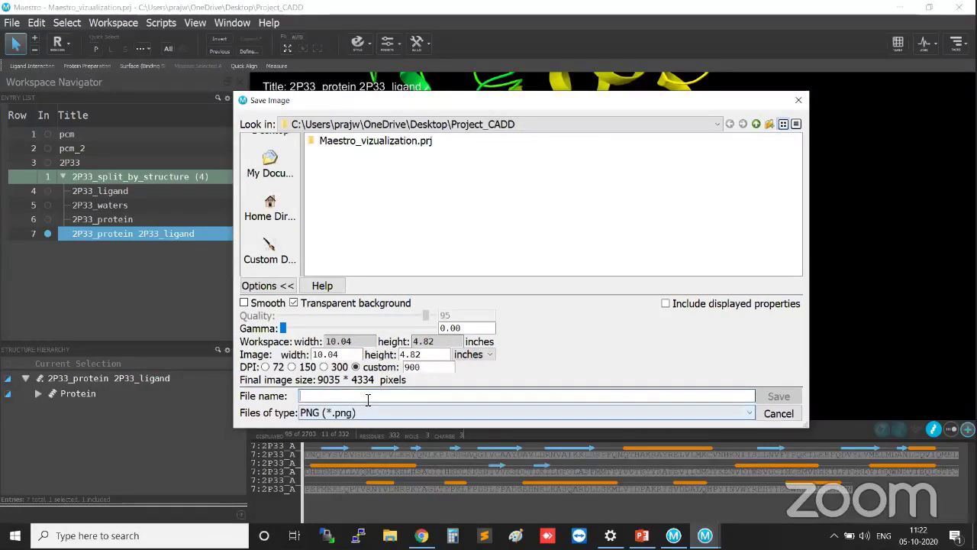
{"action": "type", "text": "test"}
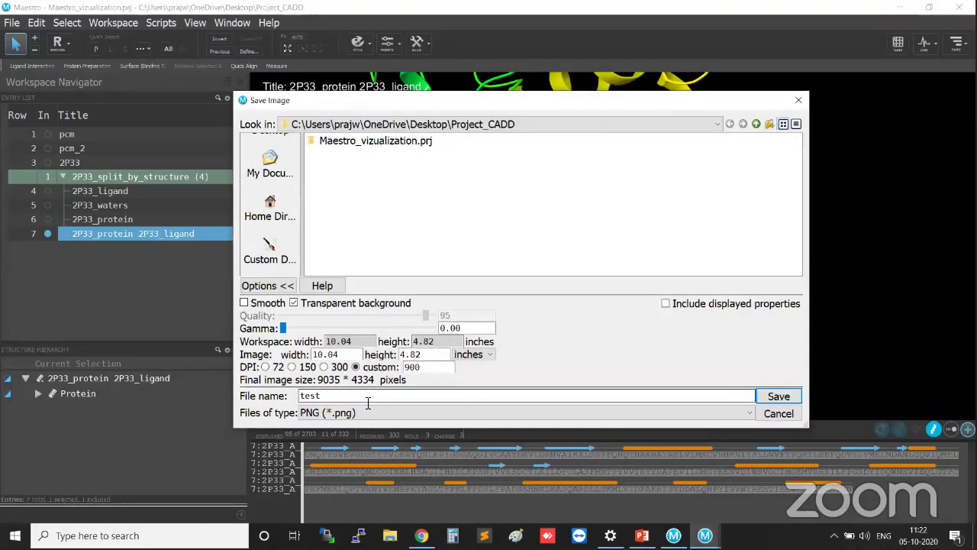
{"action": "left_click", "coordinate": [369, 413]}
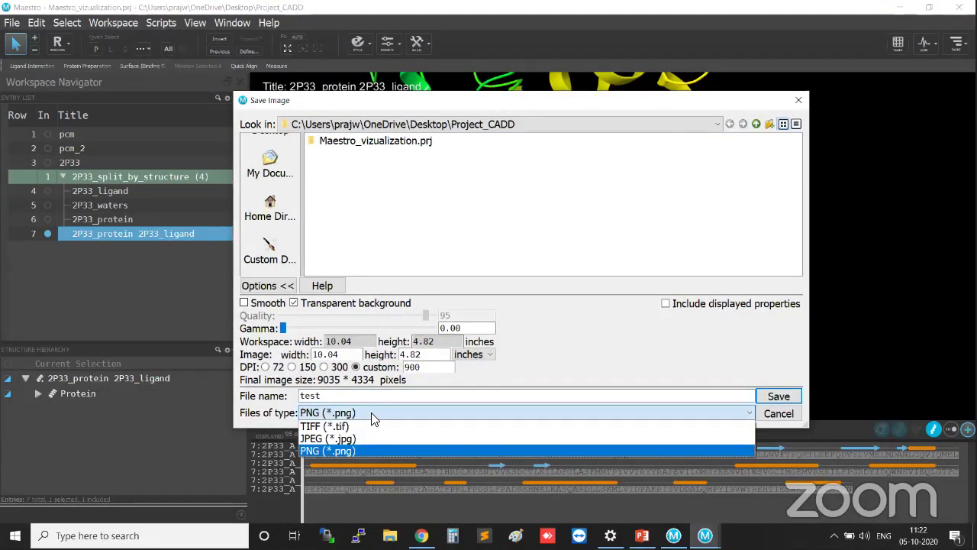
{"action": "left_click", "coordinate": [372, 417]}
{"action": "double_click", "coordinate": [412, 367]}
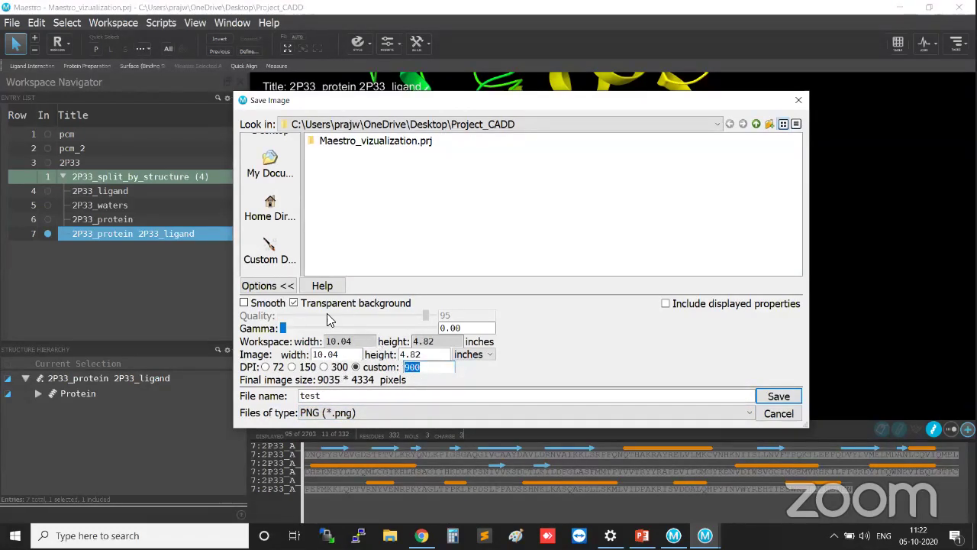
Step: Disable the transparent background, leave smoothing off, and save the image
{"action": "left_click", "coordinate": [293, 304]}
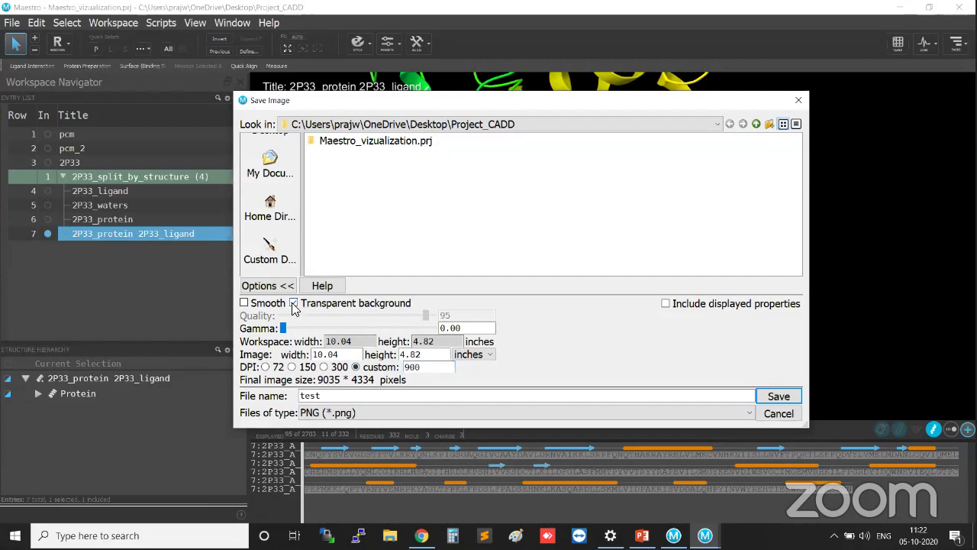
{"action": "left_click", "coordinate": [244, 303]}
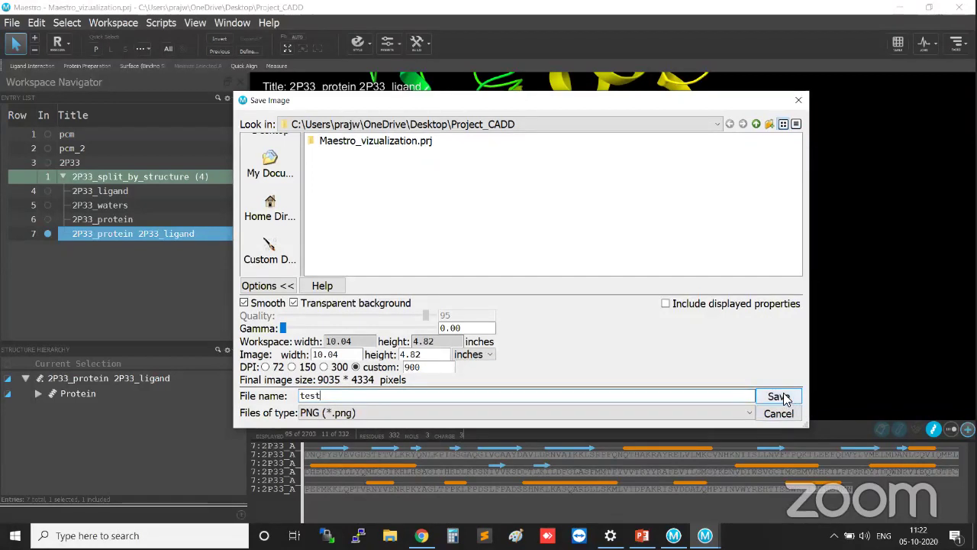
{"action": "left_click", "coordinate": [293, 303]}
{"action": "left_click", "coordinate": [244, 303]}
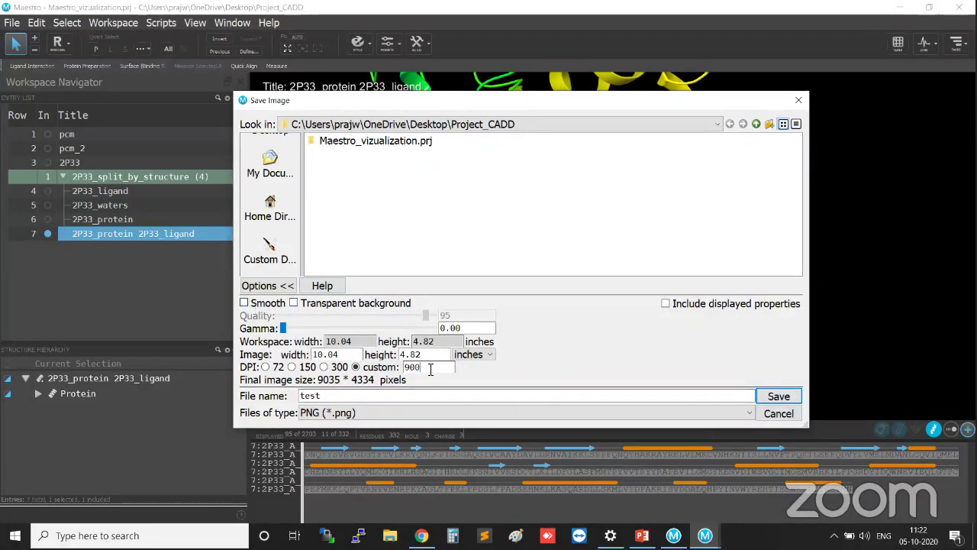
{"action": "left_click", "coordinate": [779, 395]}
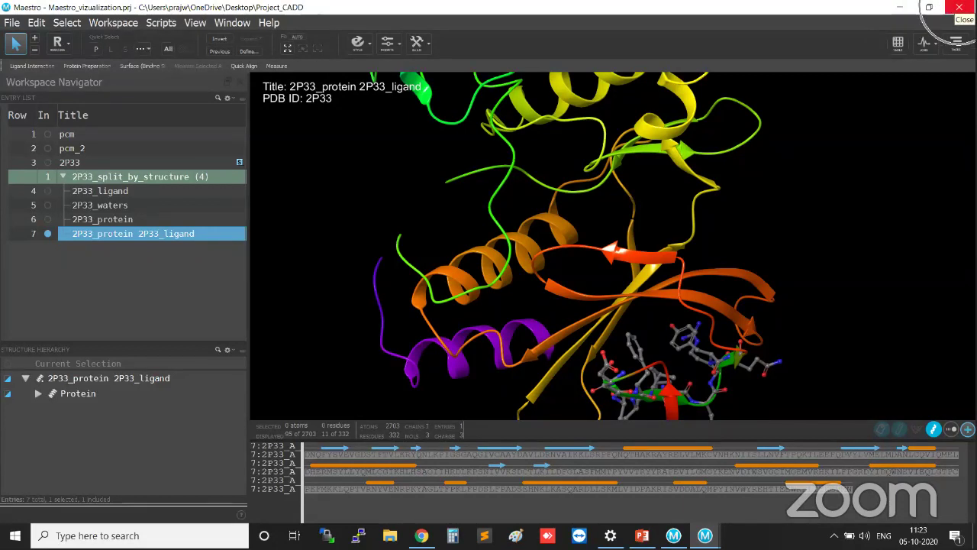
Step: Quit Maestro and agree to clean up the project database
{"action": "left_click", "coordinate": [958, 7]}
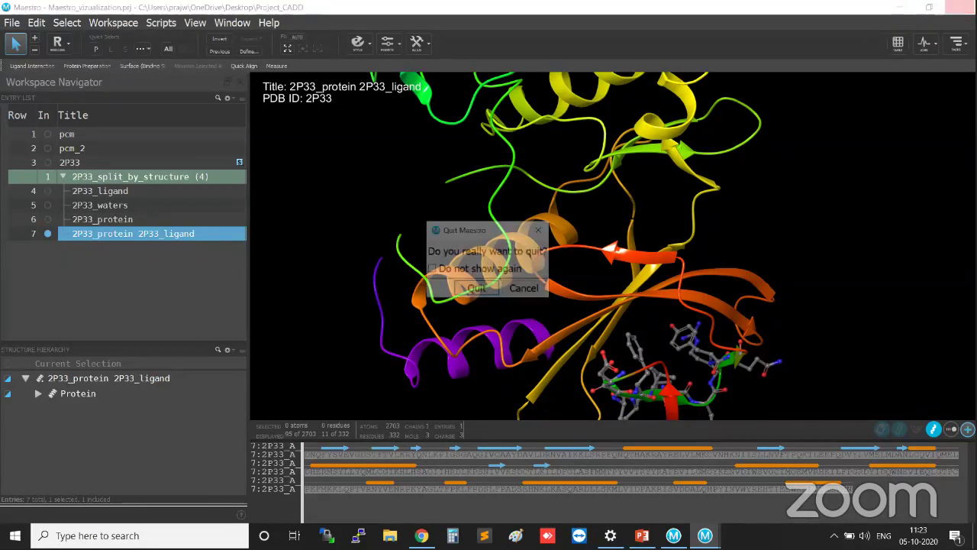
{"action": "left_click", "coordinate": [477, 289]}
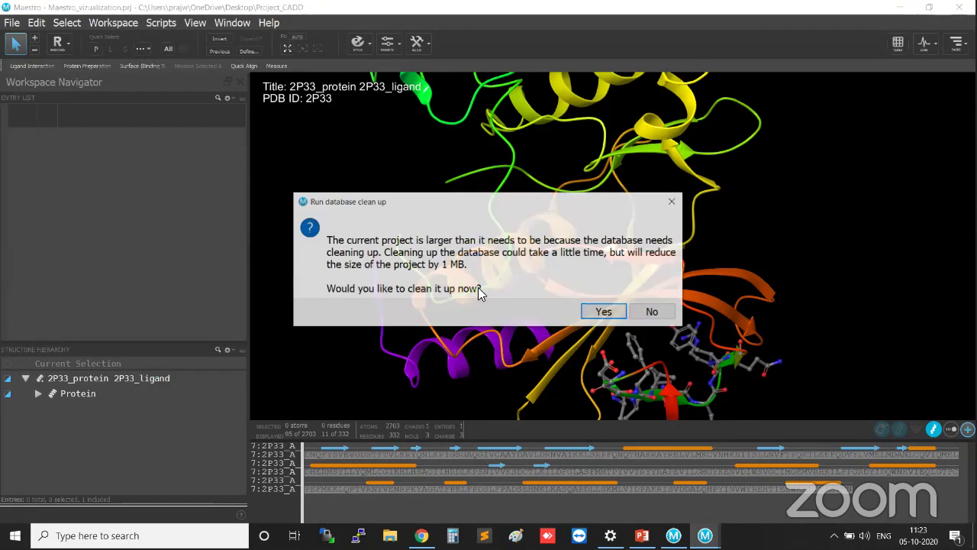
{"action": "left_click", "coordinate": [602, 313]}
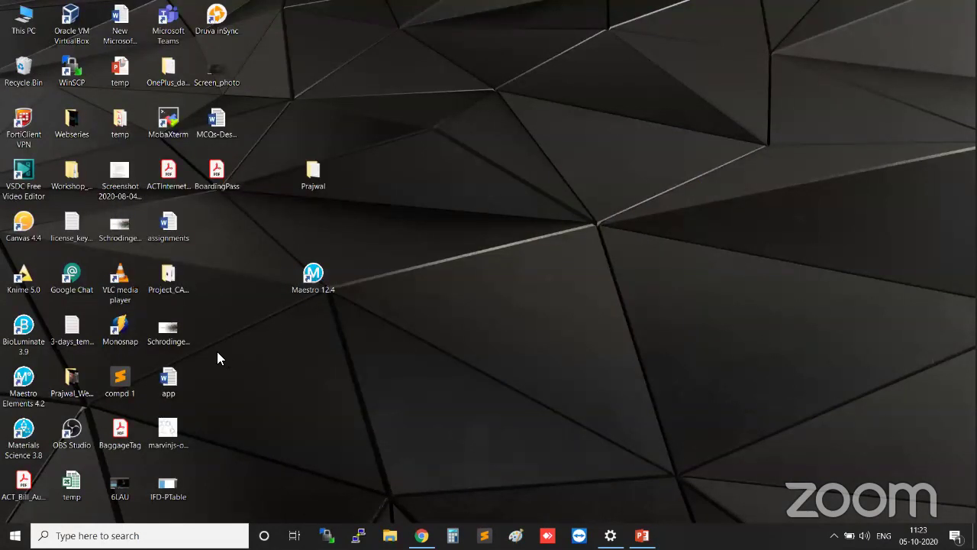
Step: Move the Project_CADD folder to an empty area of the desktop, open it and select the 2p33 file
{"action": "left_click_drag", "start_coordinate": [168, 280], "coordinate": [483, 259]}
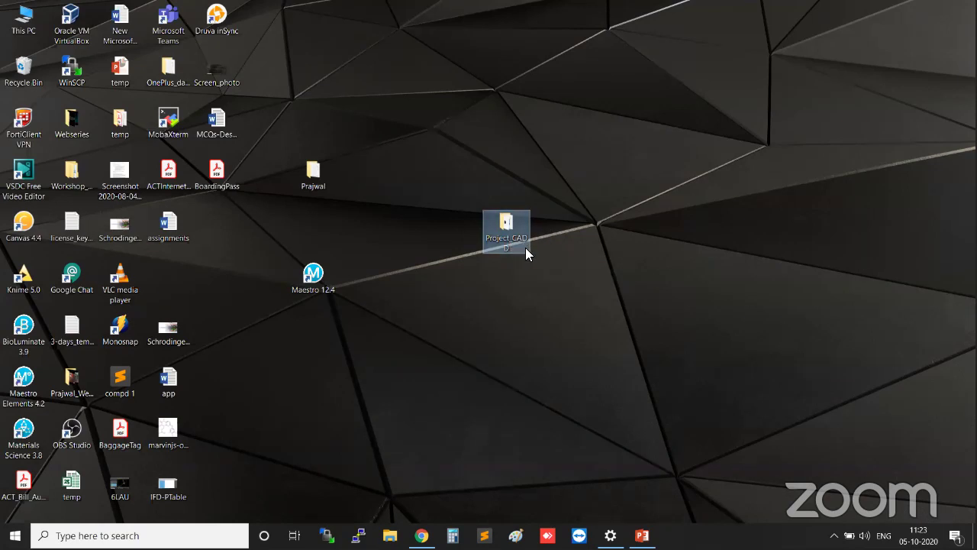
{"action": "double_click", "coordinate": [504, 219]}
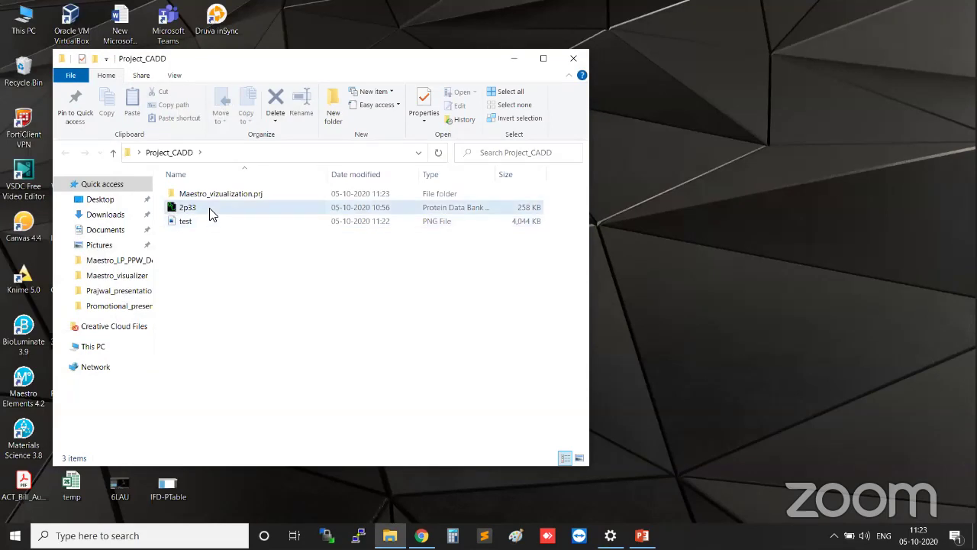
{"action": "left_click", "coordinate": [210, 219]}
{"action": "left_click", "coordinate": [209, 213]}
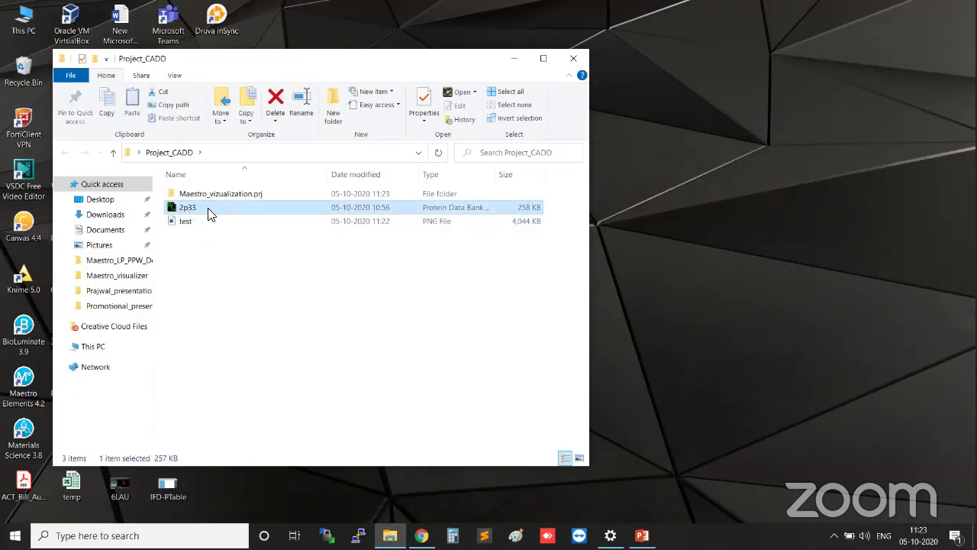
Step: View the saved test image, close it, select the Maestro_vizualization.prj folder and close the Project_CADD window
{"action": "key", "text": "ctrl"}
{"action": "key", "text": "ctrl"}
{"action": "key", "text": "ctrl"}
{"action": "double_click", "coordinate": [207, 223]}
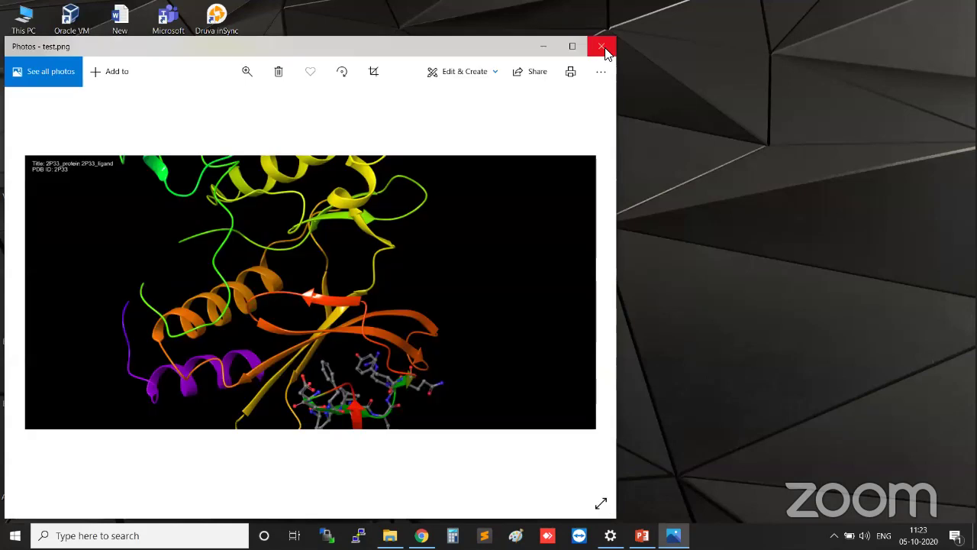
{"action": "left_click", "coordinate": [604, 51]}
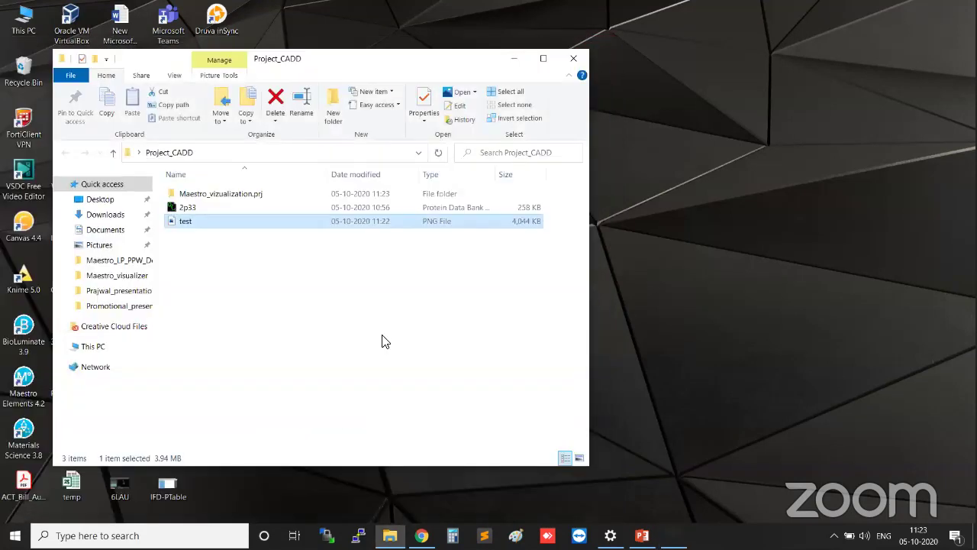
{"action": "left_click", "coordinate": [262, 196]}
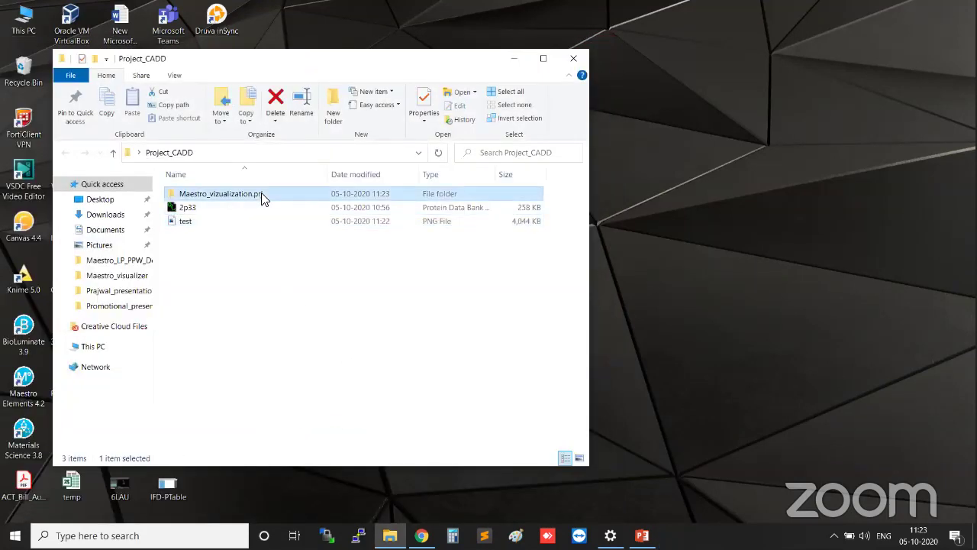
{"action": "key", "text": "ctrl"}
{"action": "key", "text": "ctrl"}
{"action": "key", "text": "alt+F4"}
Step: Launch Maestro 12.4 and open the Maestro_vizualization.prj project from the Project_CADD folder on the desktop
{"action": "double_click", "coordinate": [312, 273]}
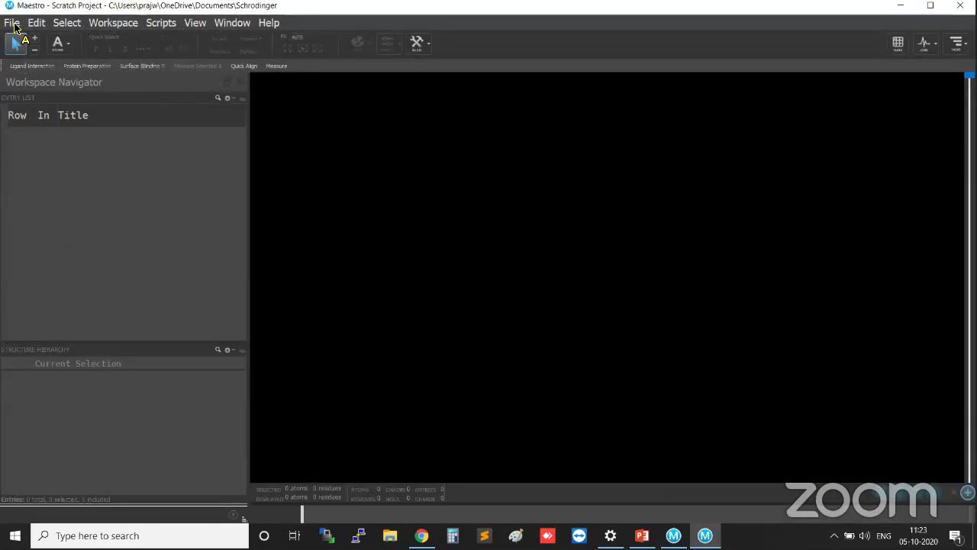
{"action": "left_click", "coordinate": [15, 26]}
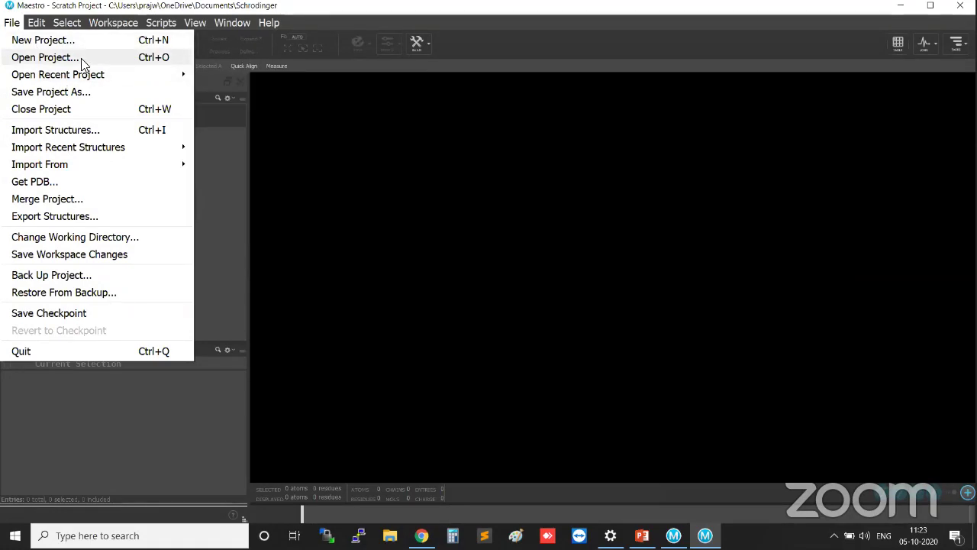
{"action": "left_click", "coordinate": [83, 58]}
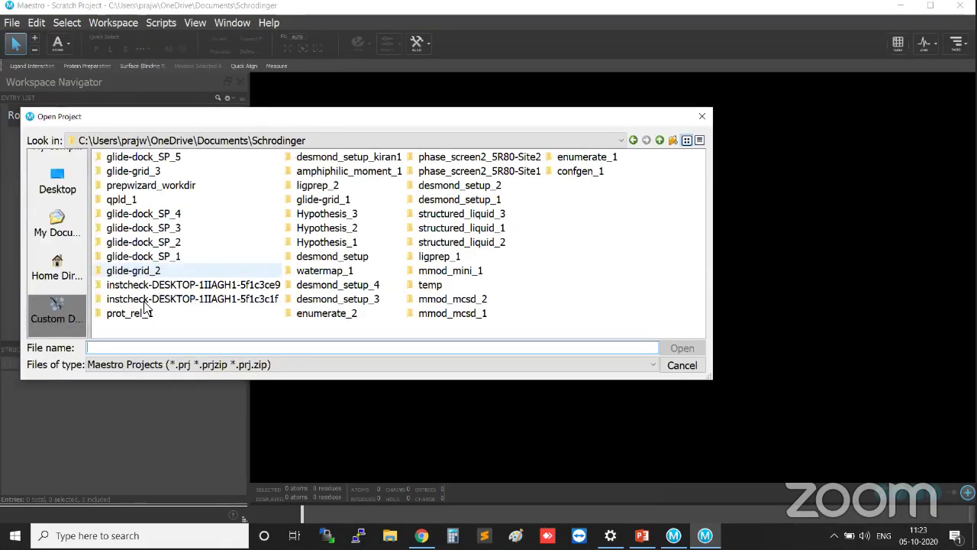
{"action": "left_click", "coordinate": [59, 177]}
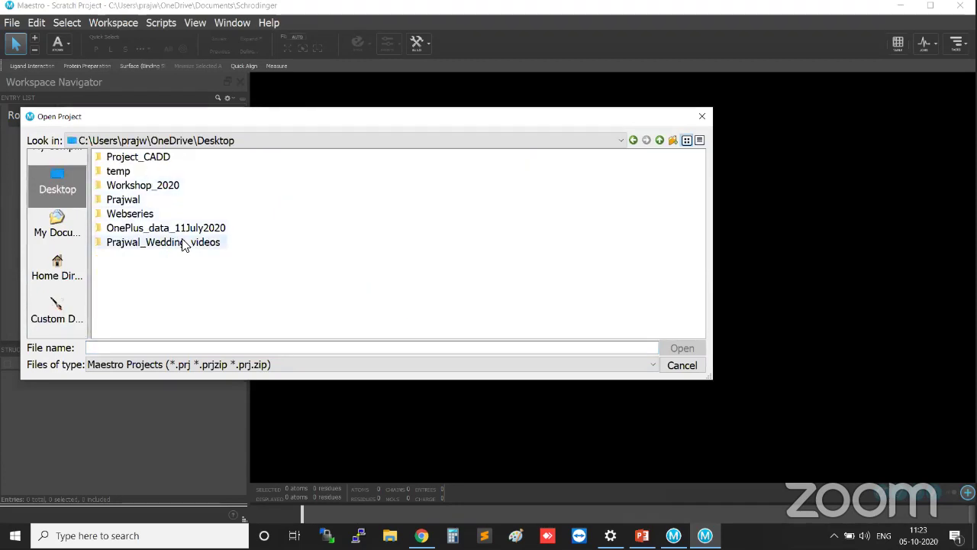
{"action": "left_click", "coordinate": [179, 158]}
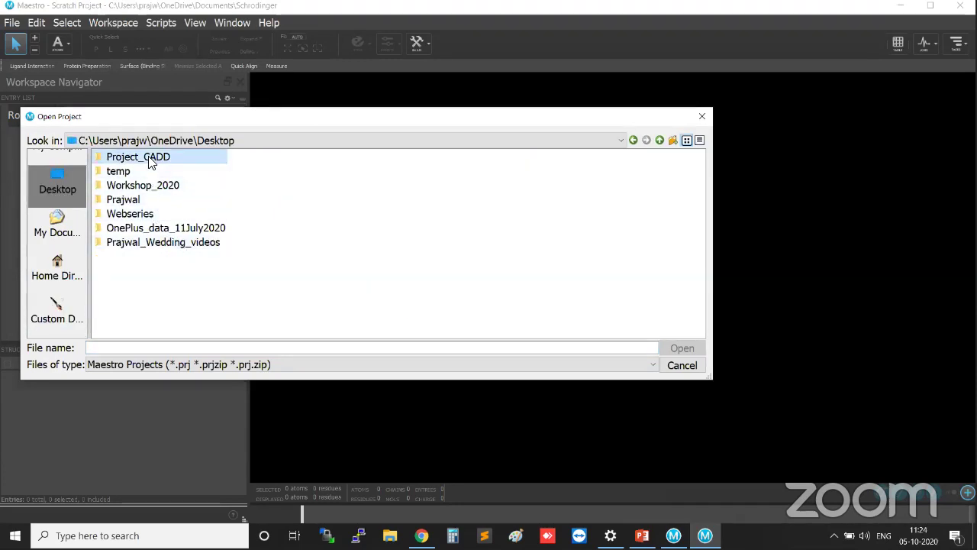
{"action": "double_click", "coordinate": [156, 160]}
{"action": "double_click", "coordinate": [157, 158]}
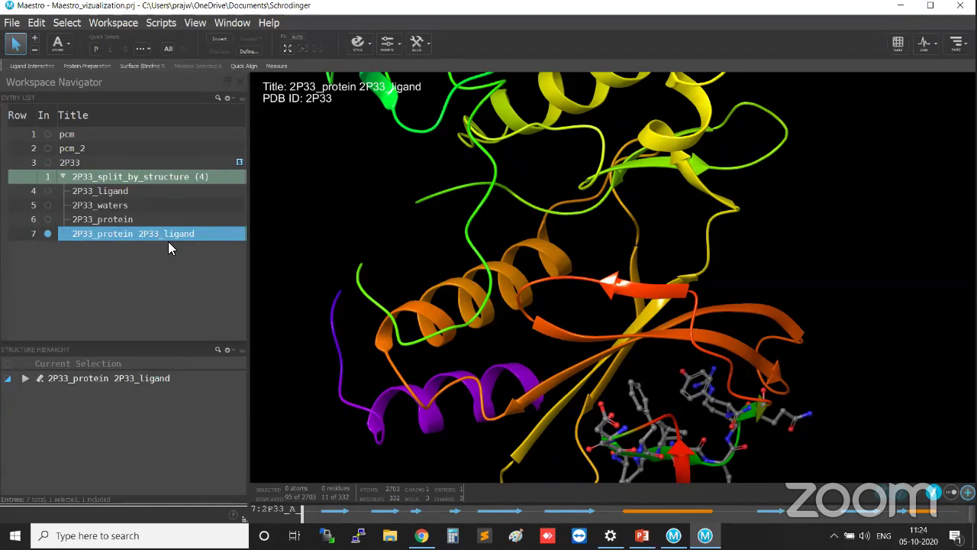
Step: Display the pcm_2 entry and then the pcm entry in the workspace, and rotate pcm until its ring faces the viewer
{"action": "left_click", "coordinate": [89, 134]}
{"action": "left_click", "coordinate": [47, 134]}
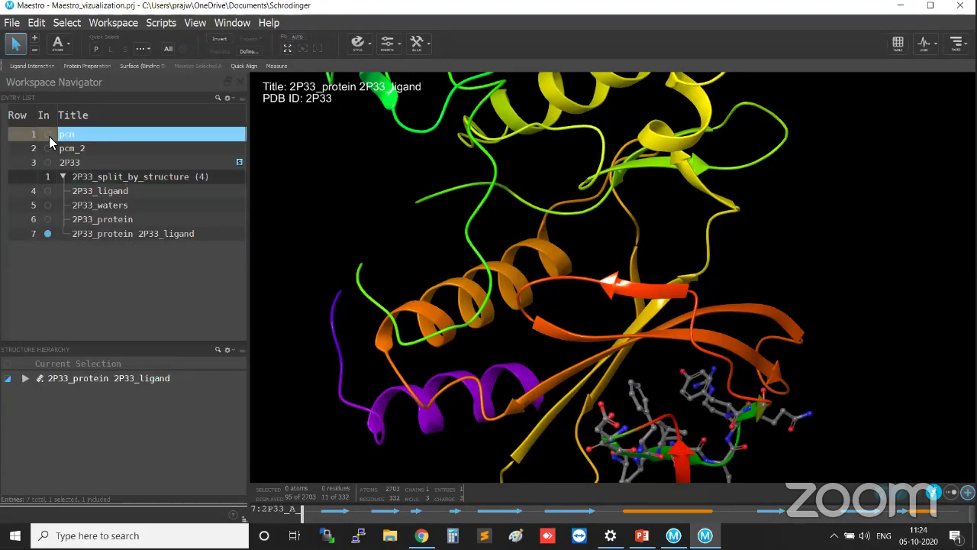
{"action": "left_click", "coordinate": [47, 148]}
{"action": "left_click", "coordinate": [103, 151]}
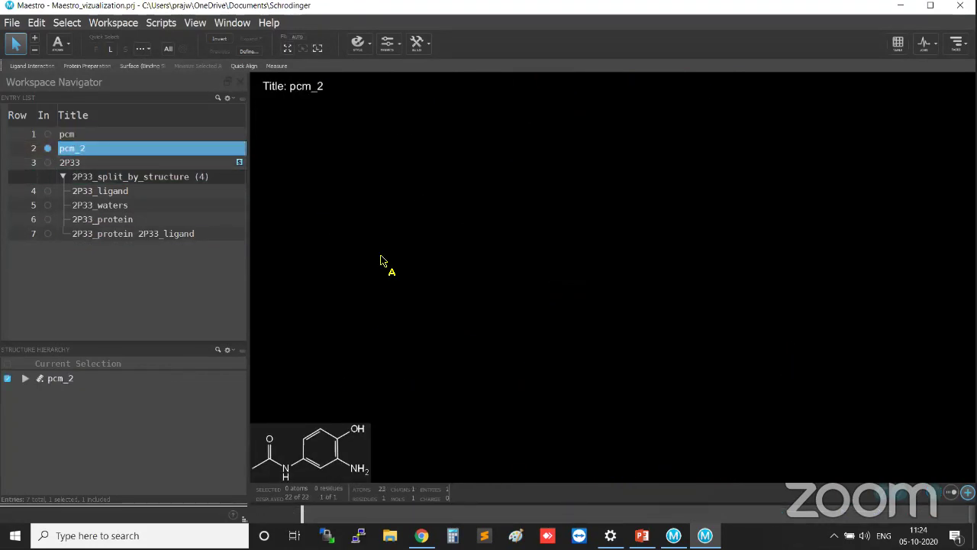
{"action": "left_click", "coordinate": [86, 163]}
{"action": "left_click", "coordinate": [87, 151]}
{"action": "left_click", "coordinate": [91, 136]}
{"action": "left_click", "coordinate": [47, 134]}
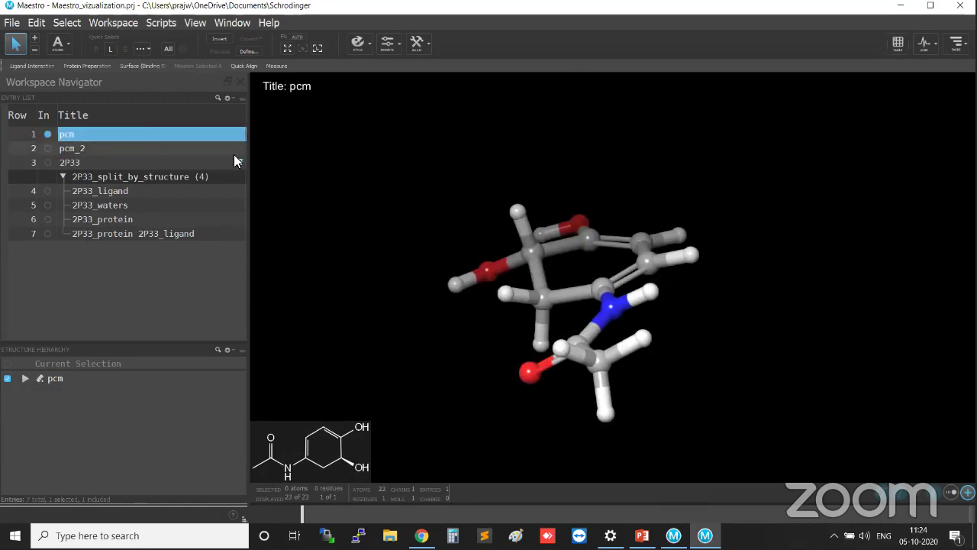
{"action": "middle_click_drag", "start_coordinate": [788, 306], "coordinate": [578, 329]}
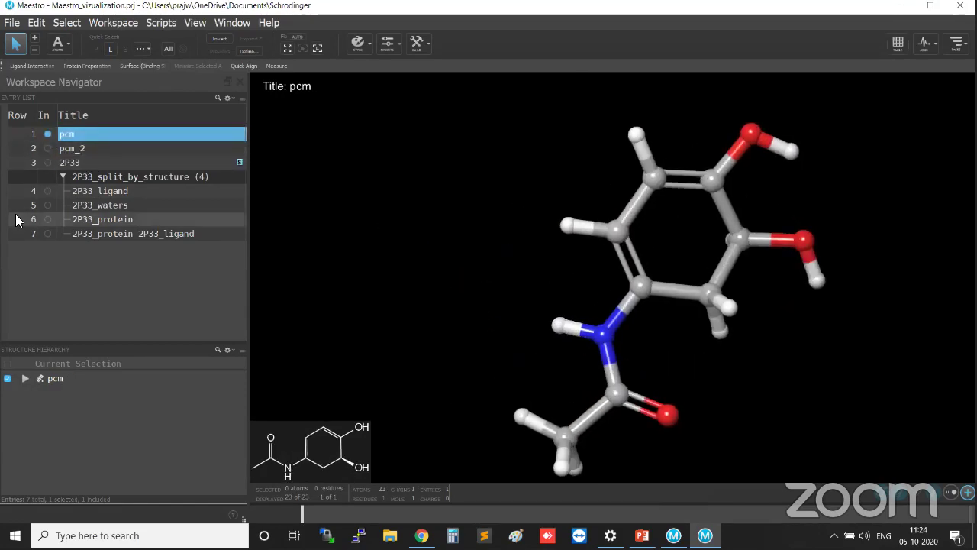
{"action": "middle_click_drag", "start_coordinate": [834, 369], "coordinate": [706, 325]}
{"action": "middle_click_drag", "start_coordinate": [500, 284], "coordinate": [477, 274]}
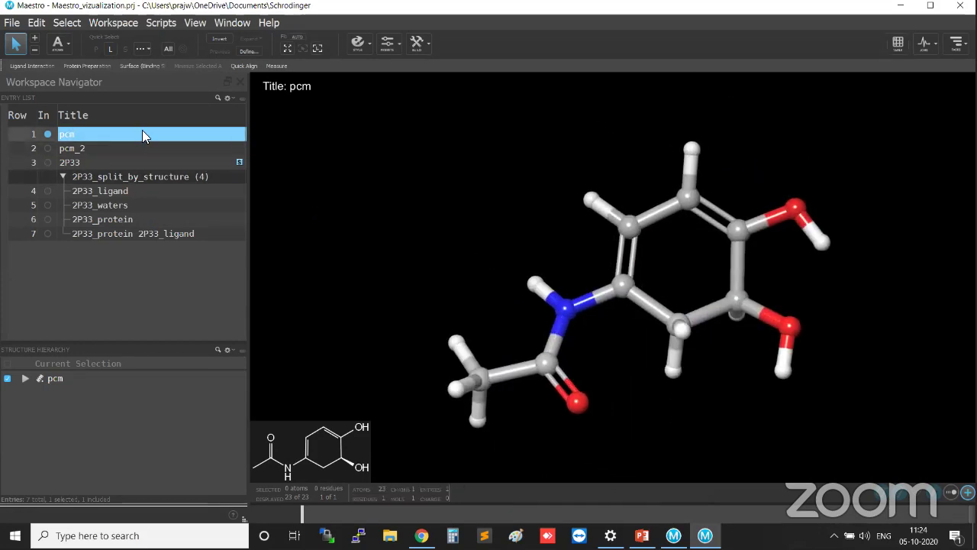
Step: Start a structure export of the pcm entry and choose the Project_CADD folder on the desktop as its destination
{"action": "right_click", "coordinate": [85, 133]}
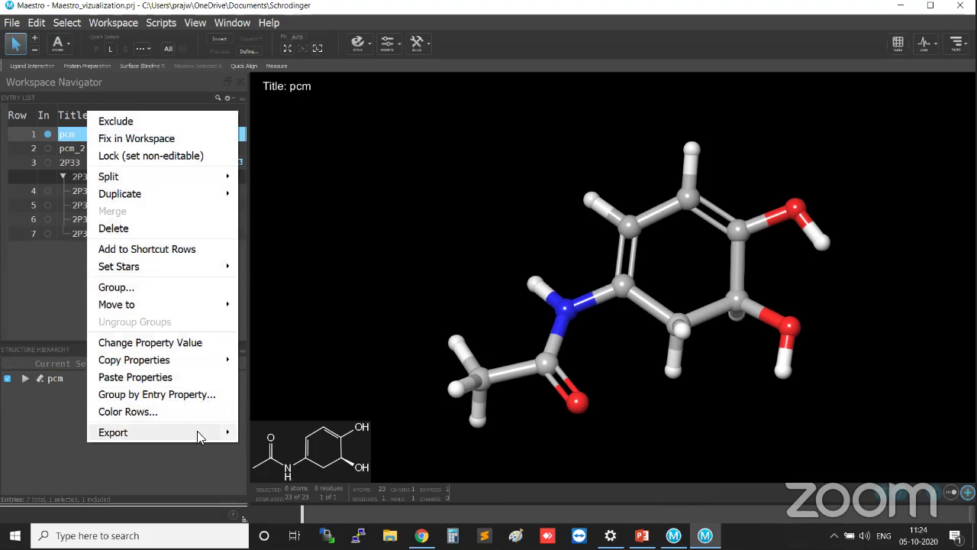
{"action": "mouse_move", "coordinate": [197, 435]}
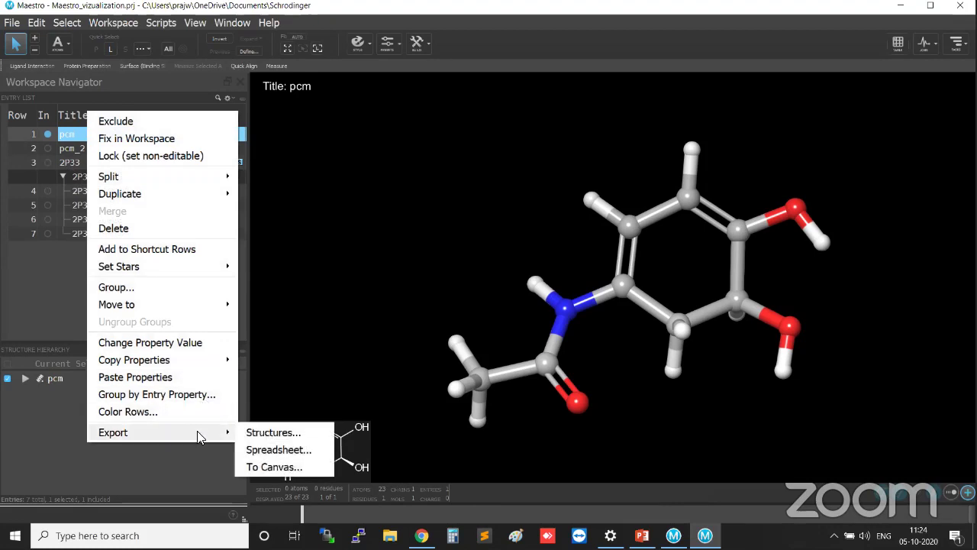
{"action": "left_click", "coordinate": [265, 435]}
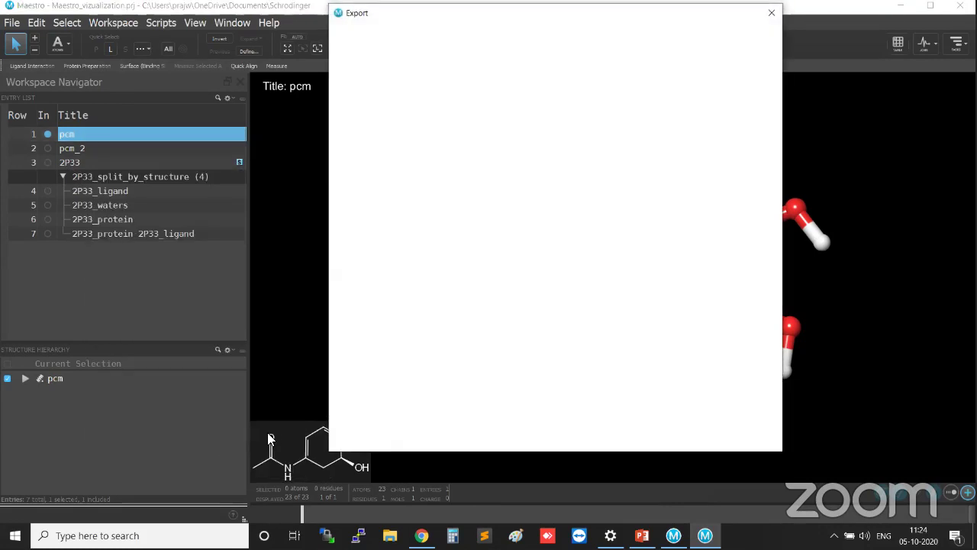
{"action": "left_click", "coordinate": [366, 81]}
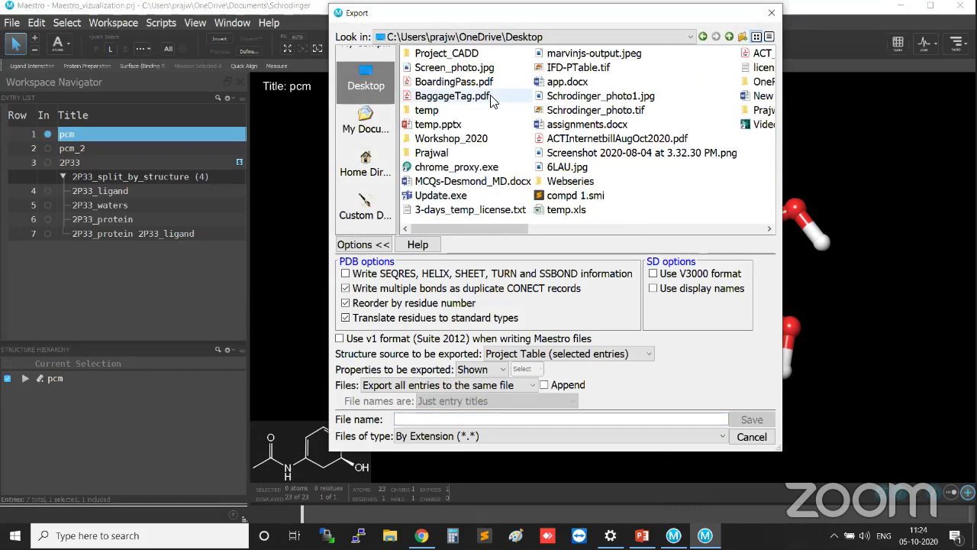
{"action": "left_click", "coordinate": [471, 55]}
{"action": "double_click", "coordinate": [471, 55]}
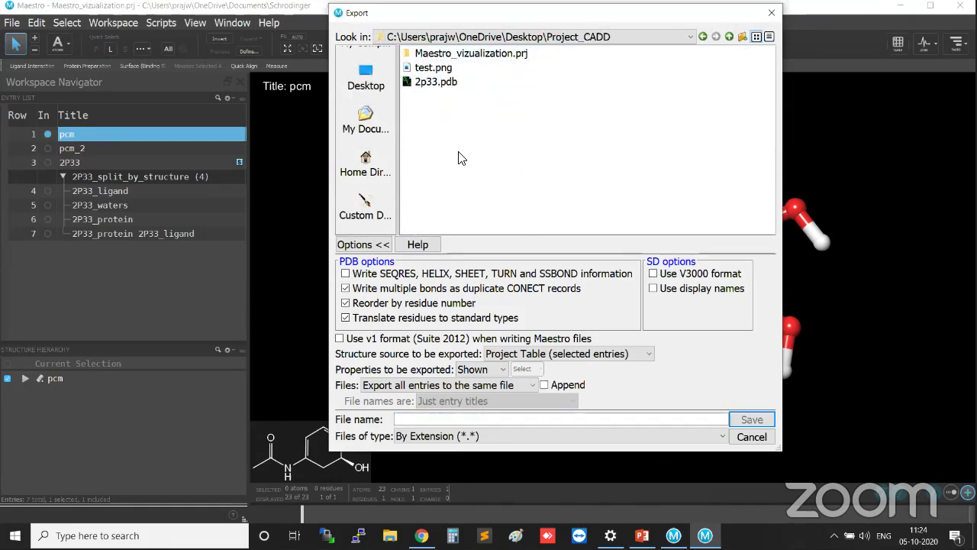
Step: Name the export file pcm and set its file type to Maestro [uncompressed] (*.mae)
{"action": "left_click", "coordinate": [452, 419]}
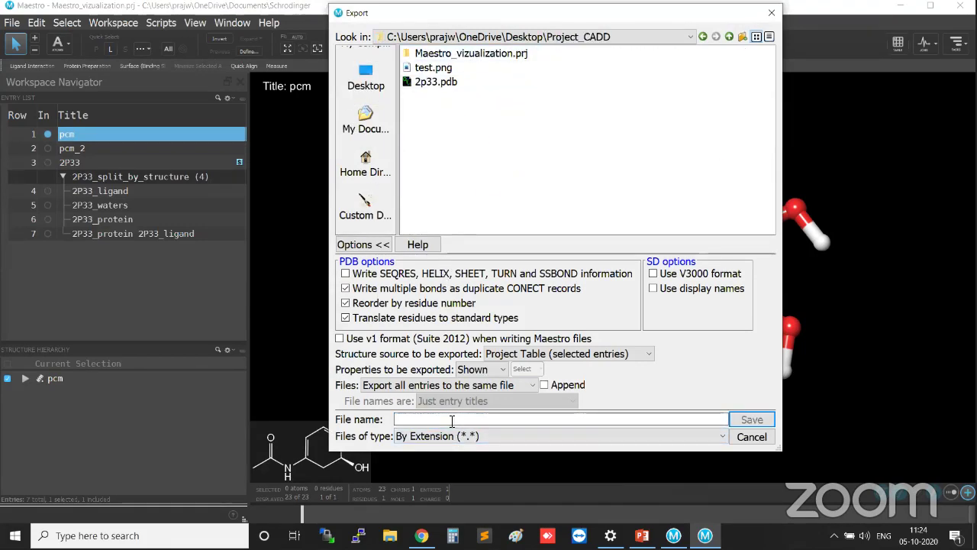
{"action": "type", "text": "pc"}
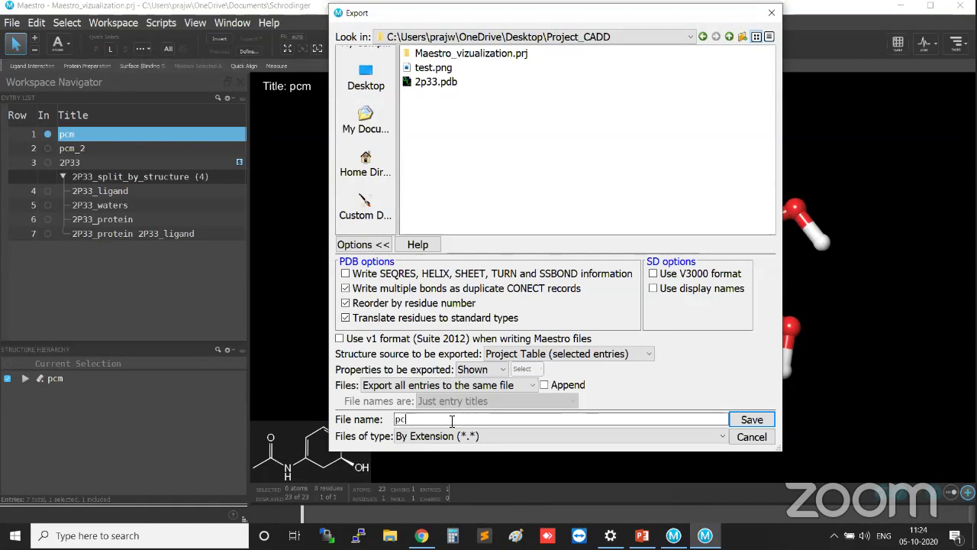
{"action": "type", "text": "m."}
{"action": "left_click", "coordinate": [475, 436]}
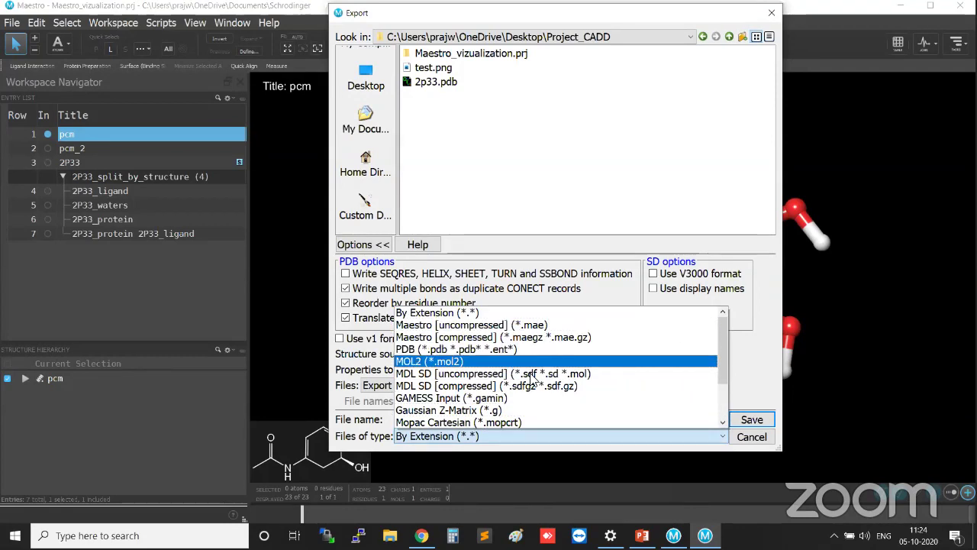
{"action": "left_click", "coordinate": [551, 325]}
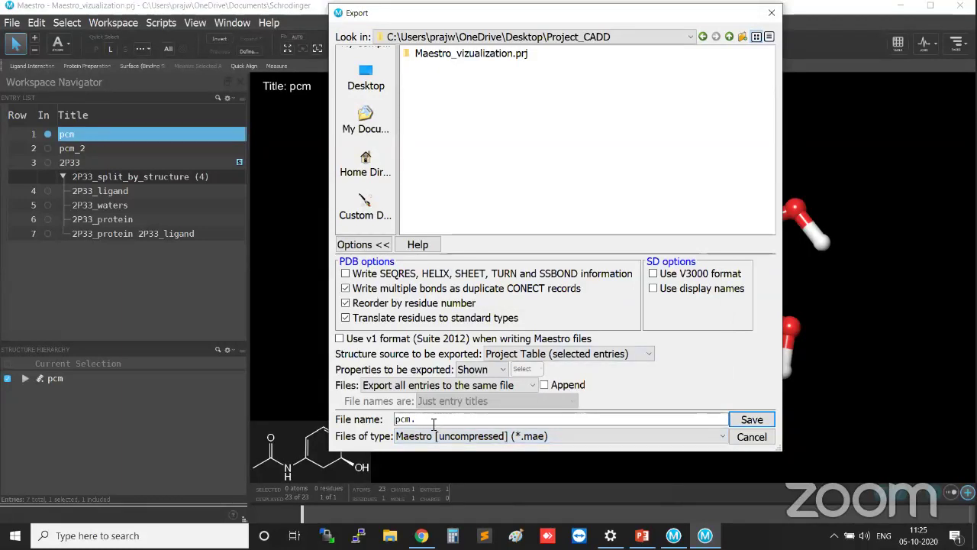
{"action": "left_click_drag", "start_coordinate": [435, 422], "coordinate": [379, 420]}
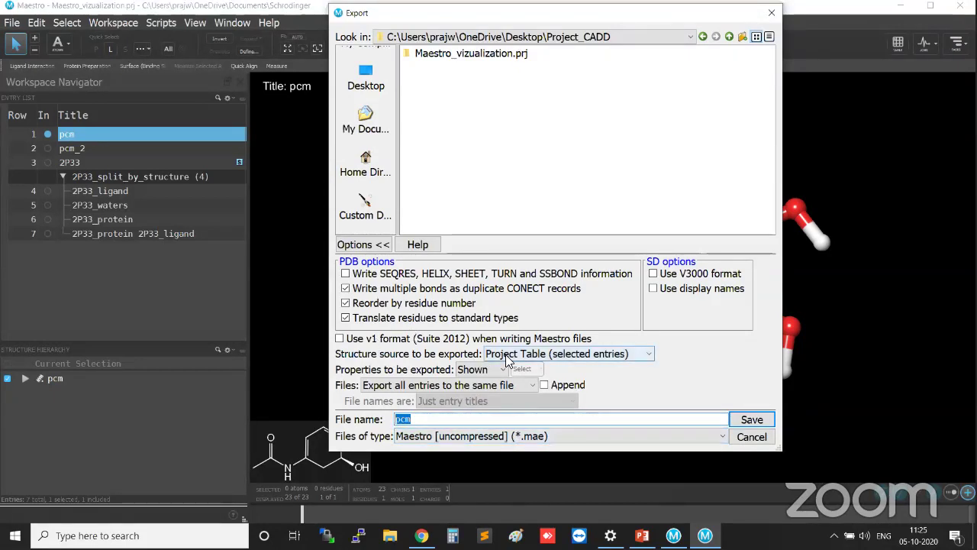
Step: Keep Project Table (selected entries) as the structure source and save the export
{"action": "left_click", "coordinate": [607, 357]}
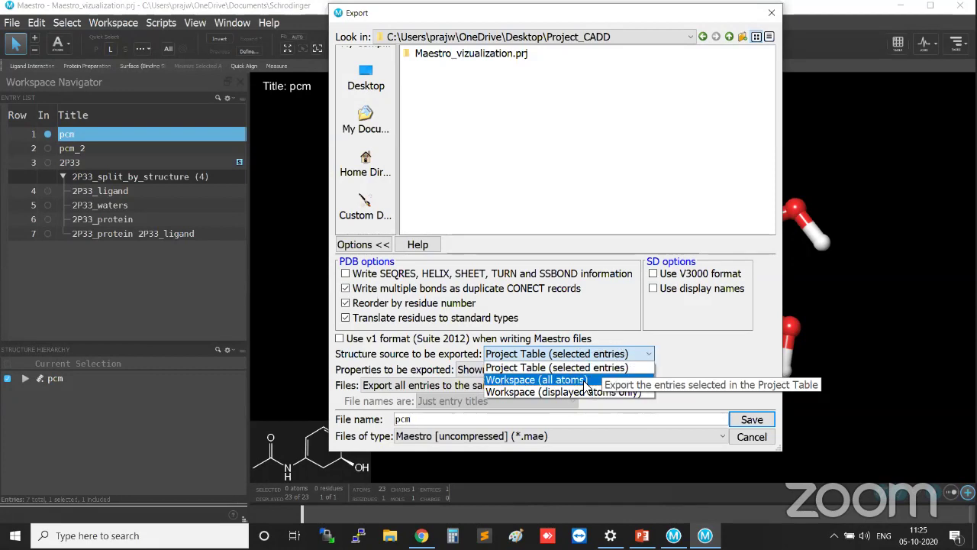
{"action": "left_click", "coordinate": [637, 366]}
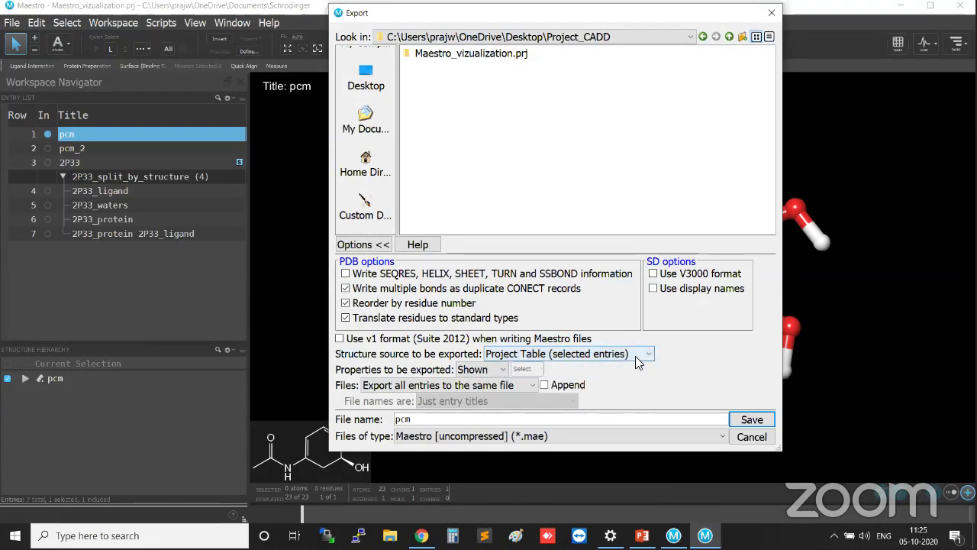
{"action": "left_click", "coordinate": [752, 420]}
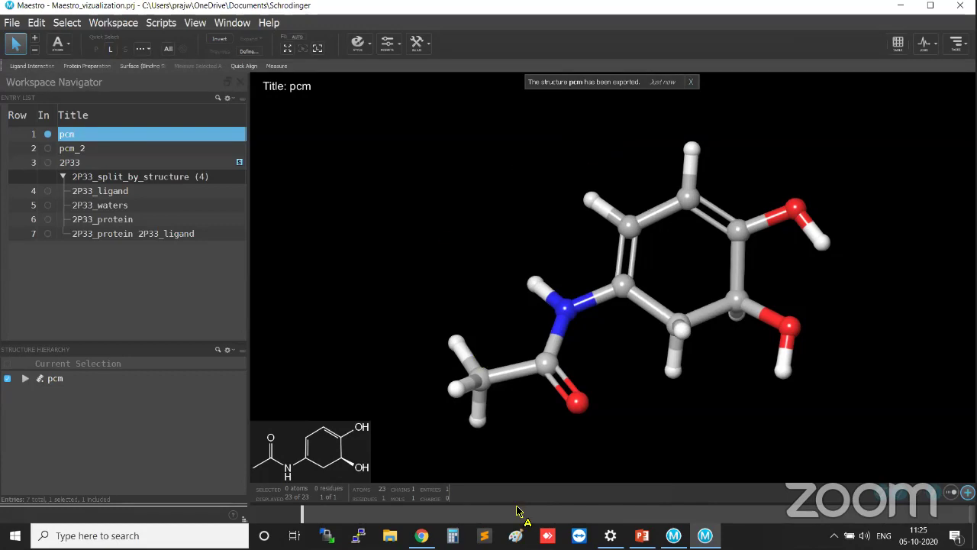
Step: Minimize the open windows, check the exported pcm file in the desktop's Project_CADD folder, and minimize the folder window
{"action": "left_click", "coordinate": [900, 6]}
{"action": "left_click", "coordinate": [602, 123]}
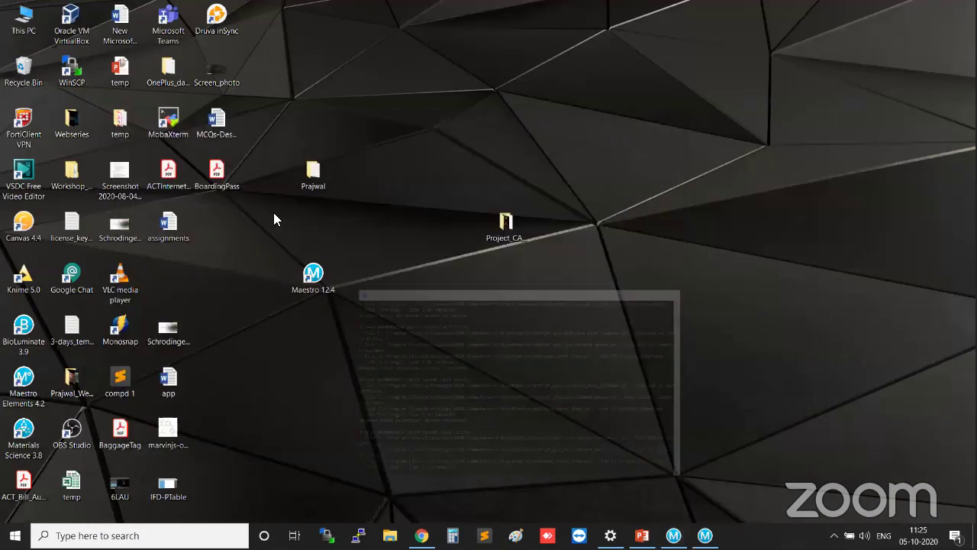
{"action": "double_click", "coordinate": [509, 238]}
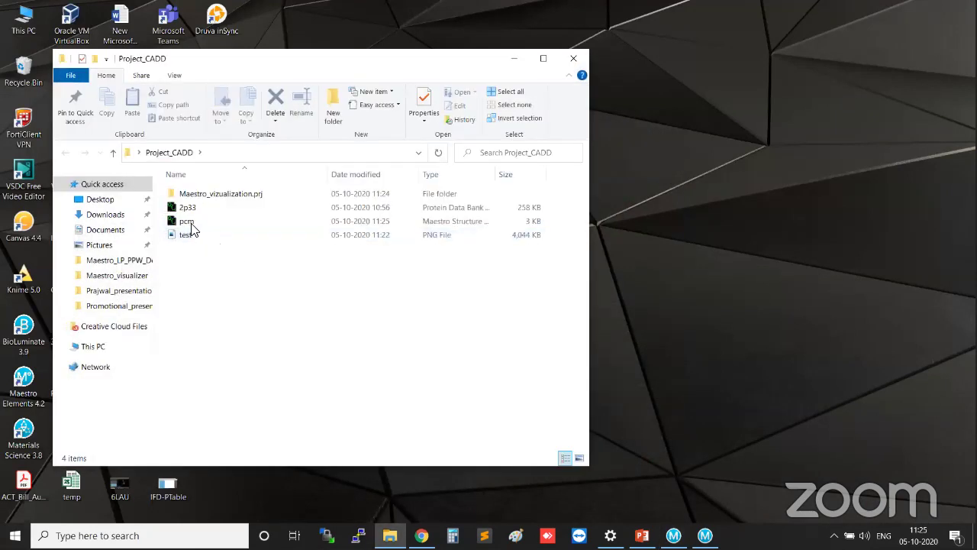
{"action": "left_click", "coordinate": [189, 221]}
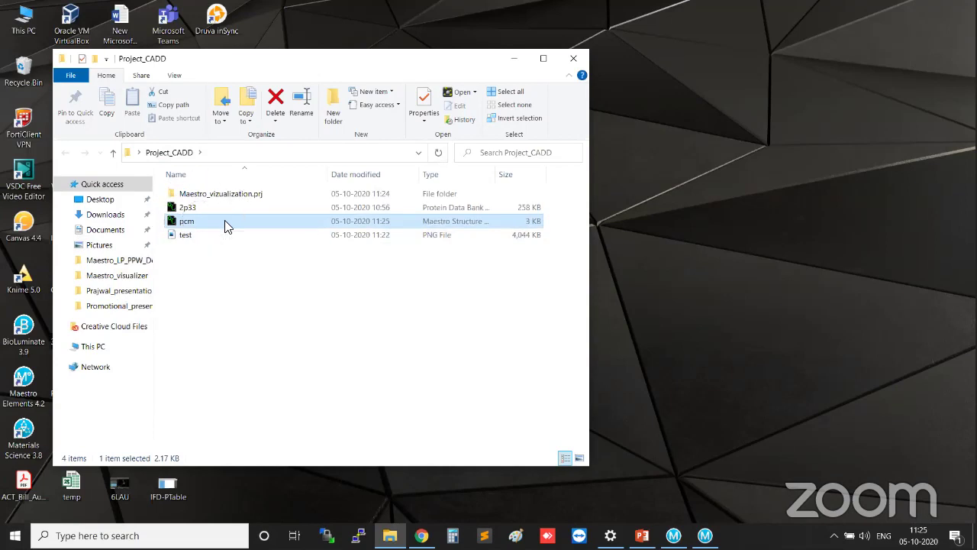
{"action": "left_click", "coordinate": [514, 59]}
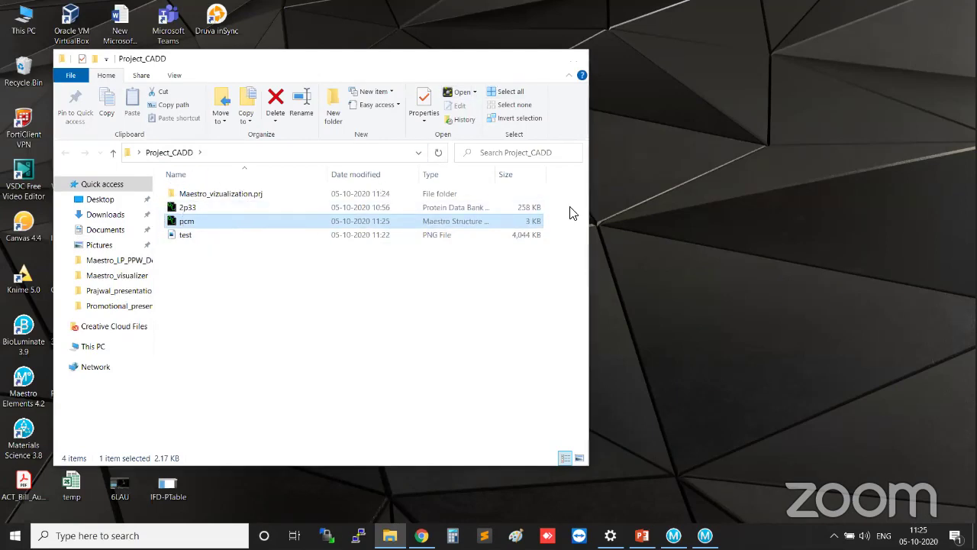
Step: Switch back to Maestro and import the pcm.mae structure from the Project_CADD folder on the desktop
{"action": "left_click", "coordinate": [704, 535]}
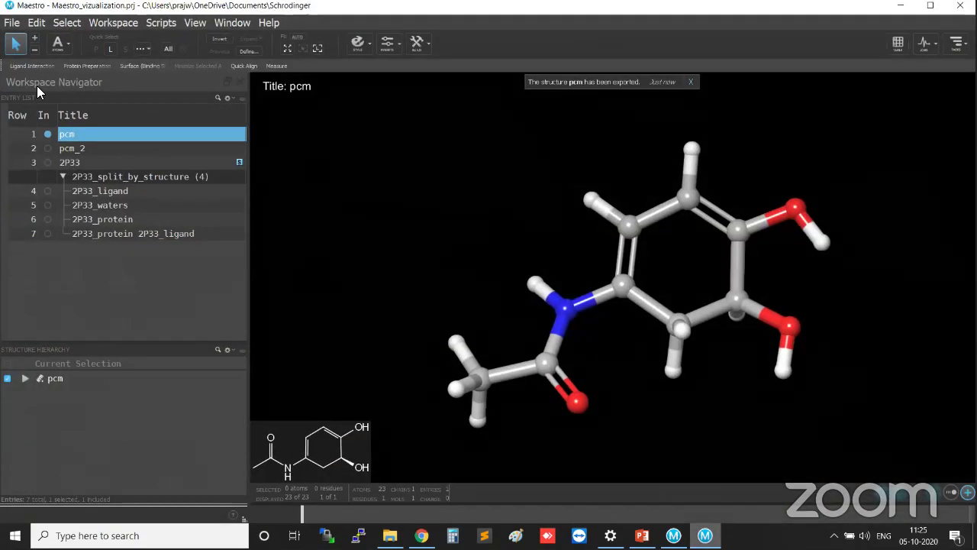
{"action": "left_click", "coordinate": [12, 23]}
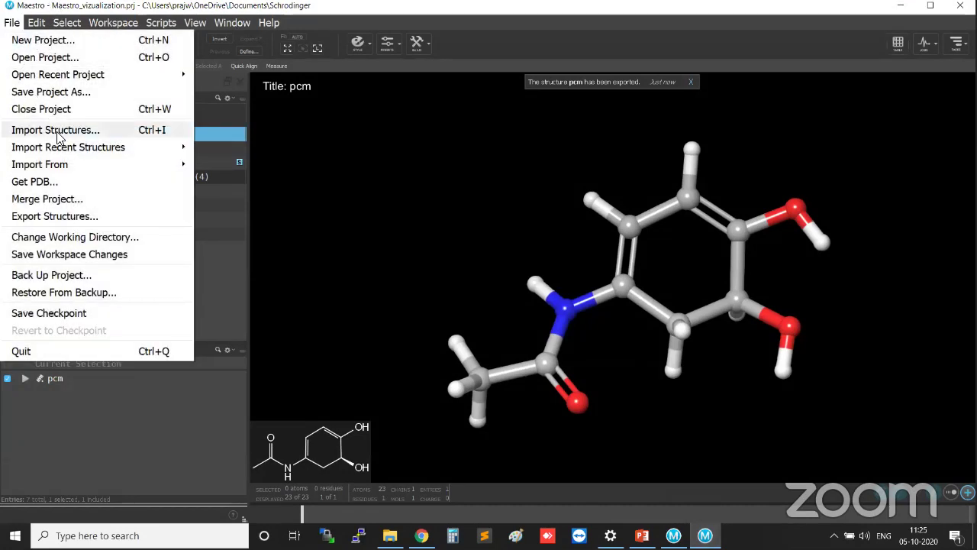
{"action": "left_click", "coordinate": [56, 131]}
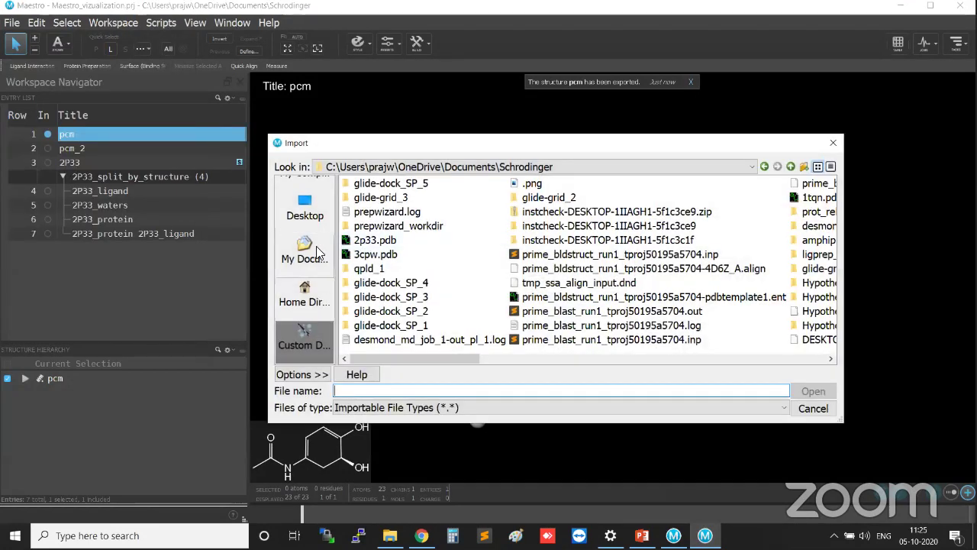
{"action": "left_click", "coordinate": [309, 189]}
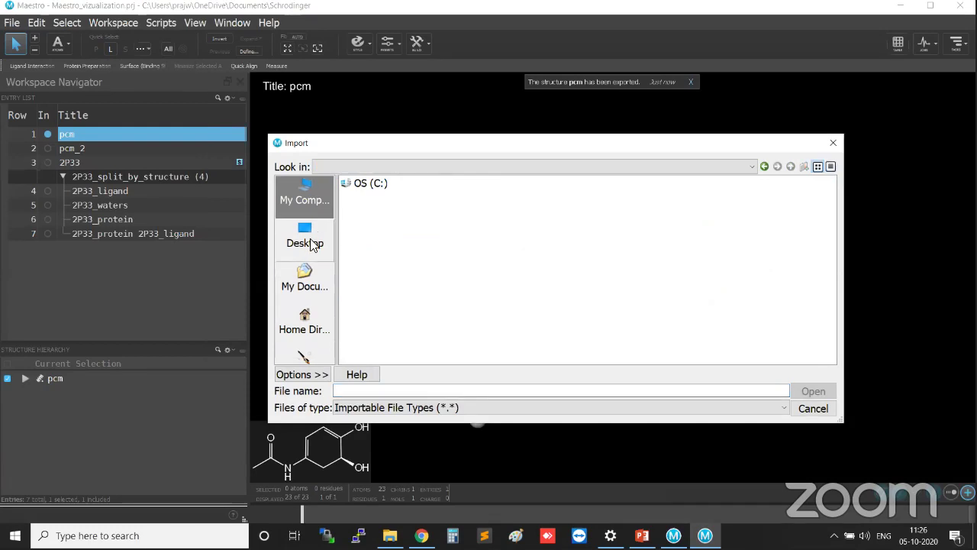
{"action": "left_click", "coordinate": [310, 242]}
{"action": "double_click", "coordinate": [383, 183]}
{"action": "left_click", "coordinate": [378, 185]}
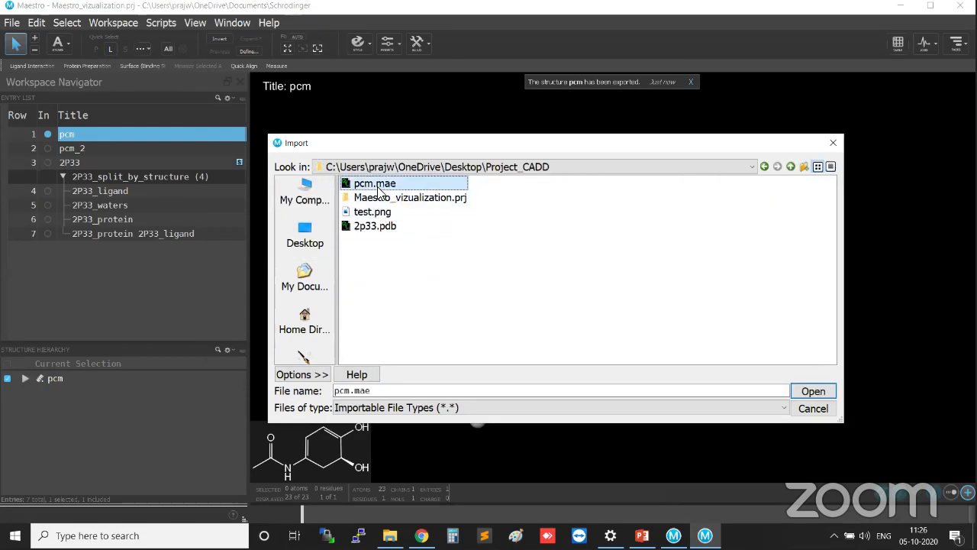
{"action": "key", "text": "ctrl"}
{"action": "key", "text": "ctrl"}
{"action": "key", "text": "ctrl"}
{"action": "left_click", "coordinate": [811, 391]}
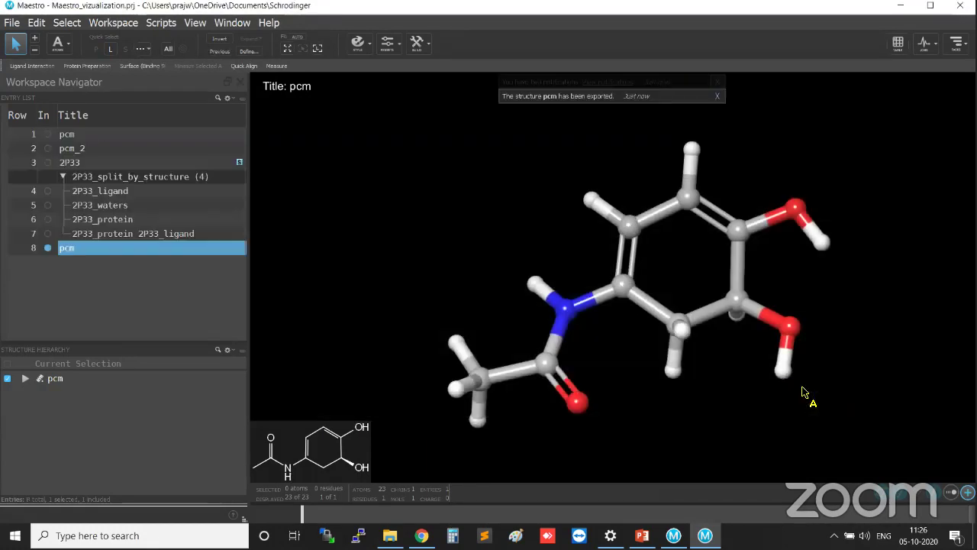
{"action": "left_click", "coordinate": [12, 22]}
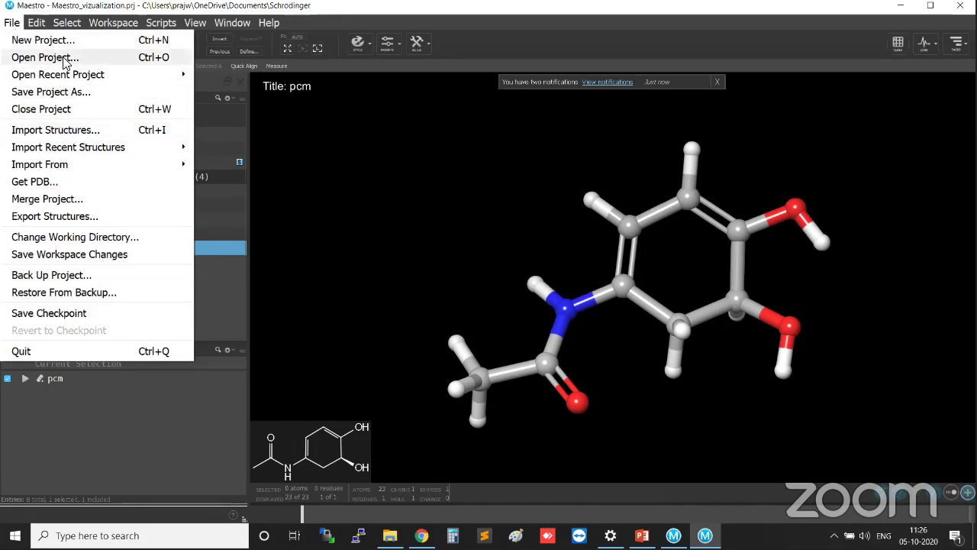
{"action": "key", "text": "ctrl"}
{"action": "key", "text": "ctrl"}
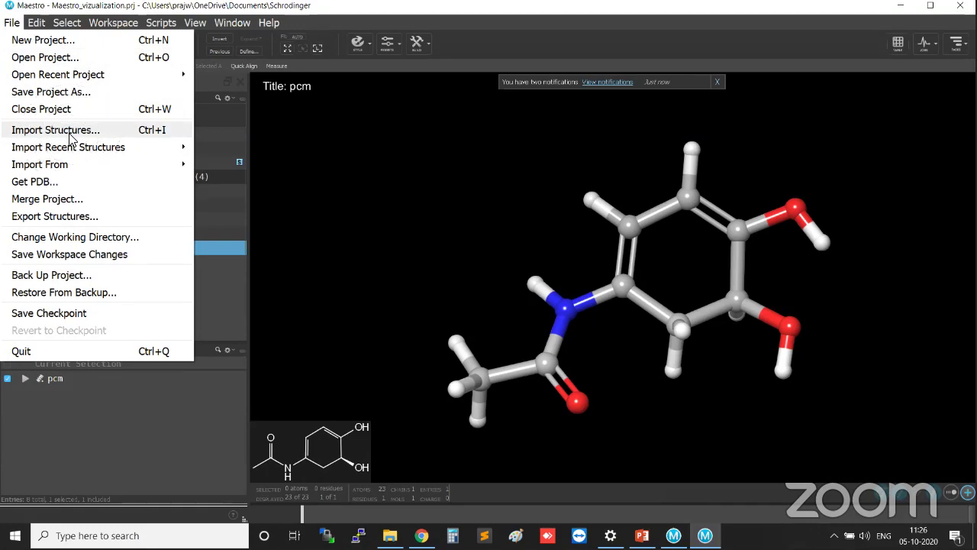
{"action": "left_click", "coordinate": [388, 167]}
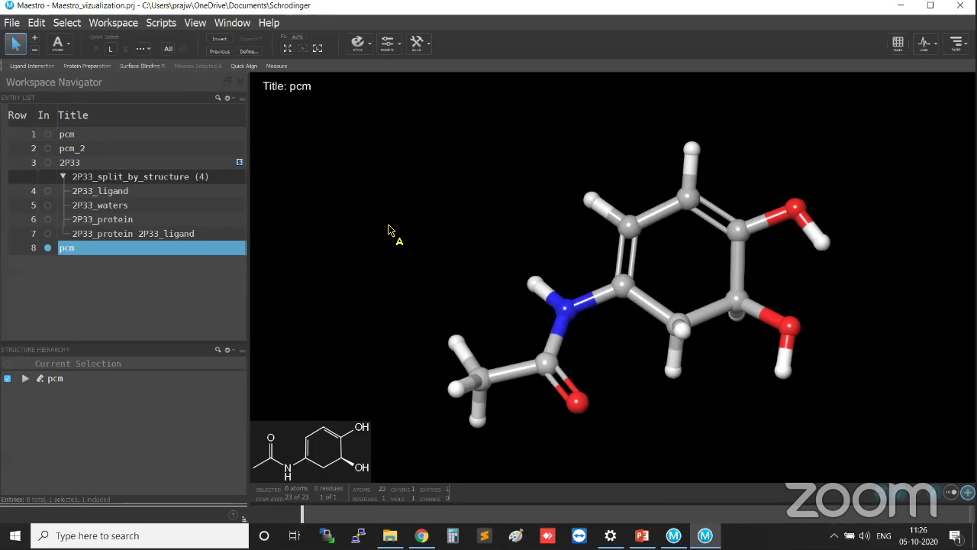
{"action": "middle_click_drag", "start_coordinate": [389, 225], "coordinate": [387, 250]}
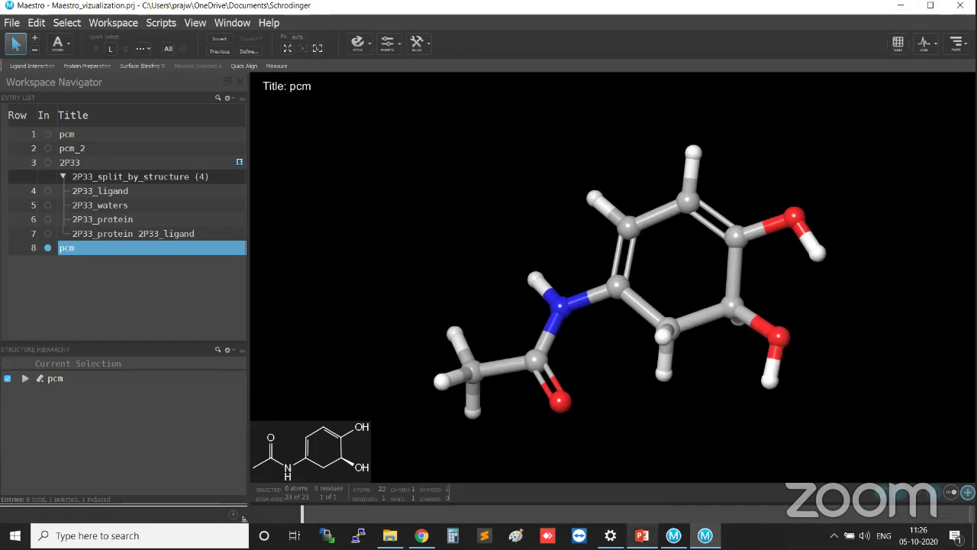
Step: Switch to the PowerPoint presentation, start the slide show from slide 4, and advance to the Acknowledgements slide
{"action": "left_click", "coordinate": [641, 535]}
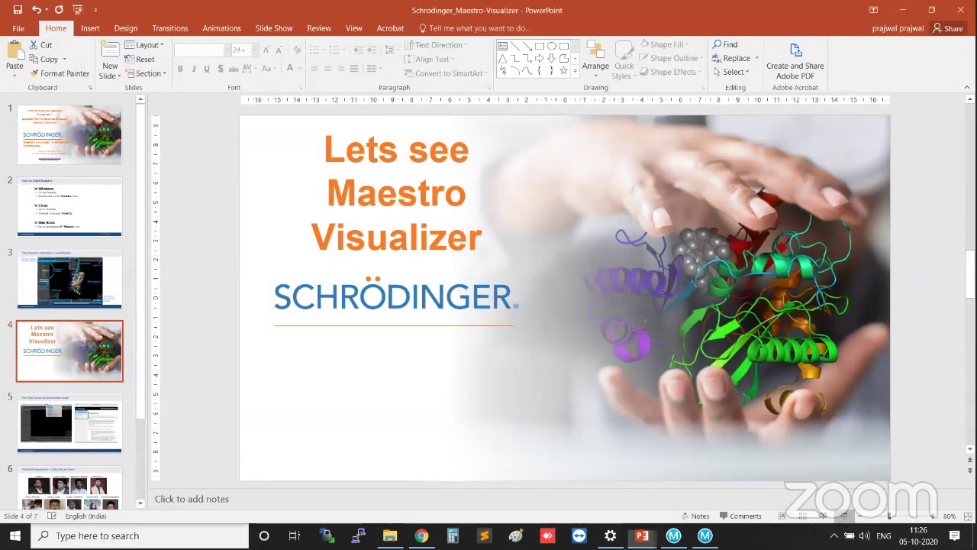
{"action": "left_click", "coordinate": [843, 516]}
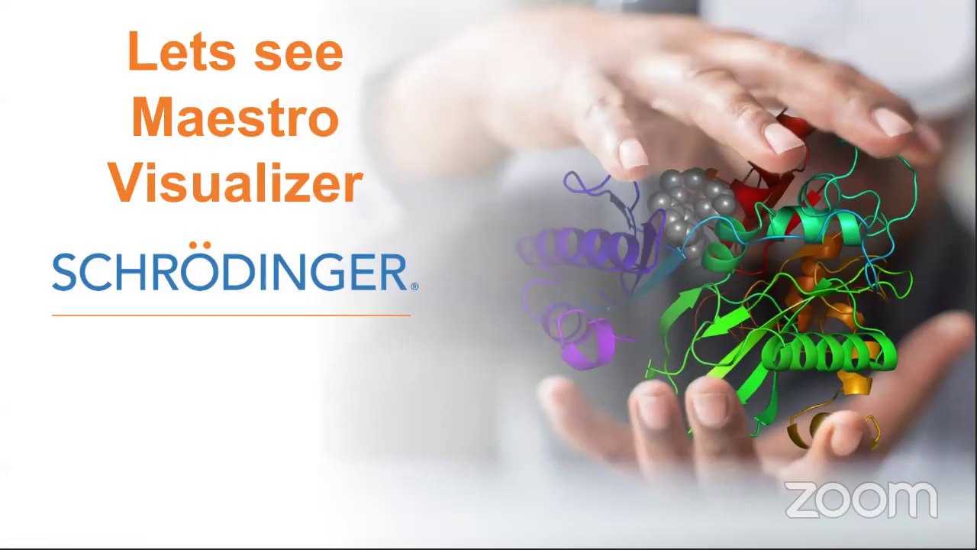
{"action": "key", "text": "Right"}
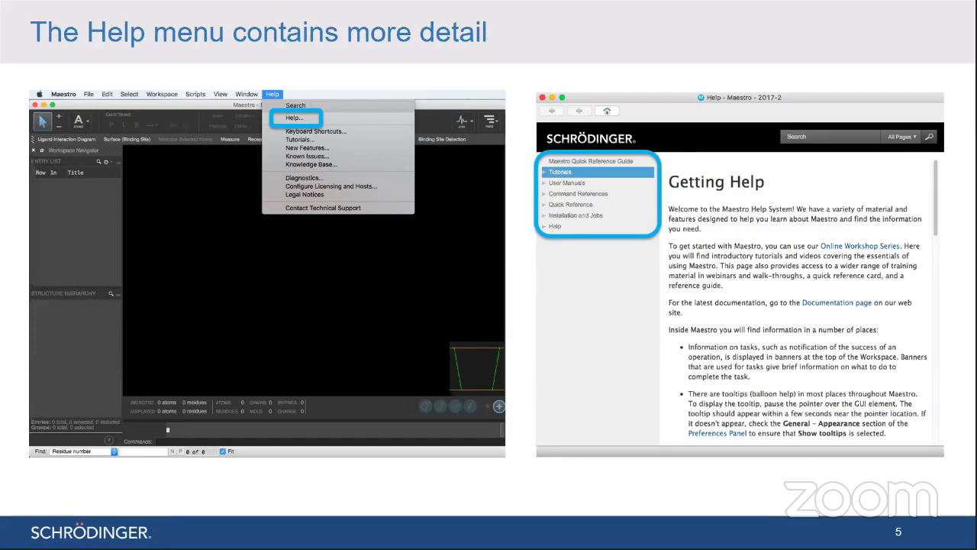
{"action": "key", "text": "Right"}
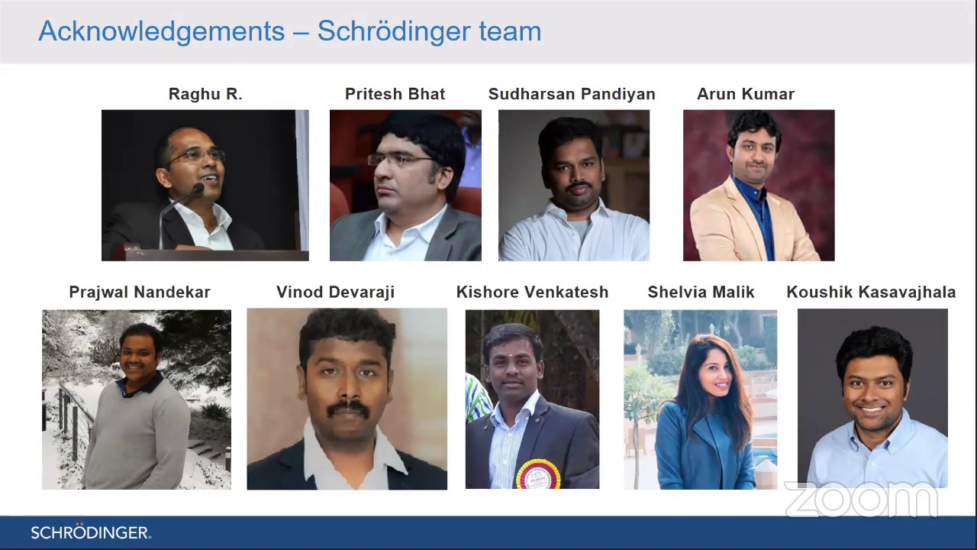
Step: Turn on the laser pointer for the slide show and advance to the closing Questions slide
{"action": "right_click", "coordinate": [57, 188]}
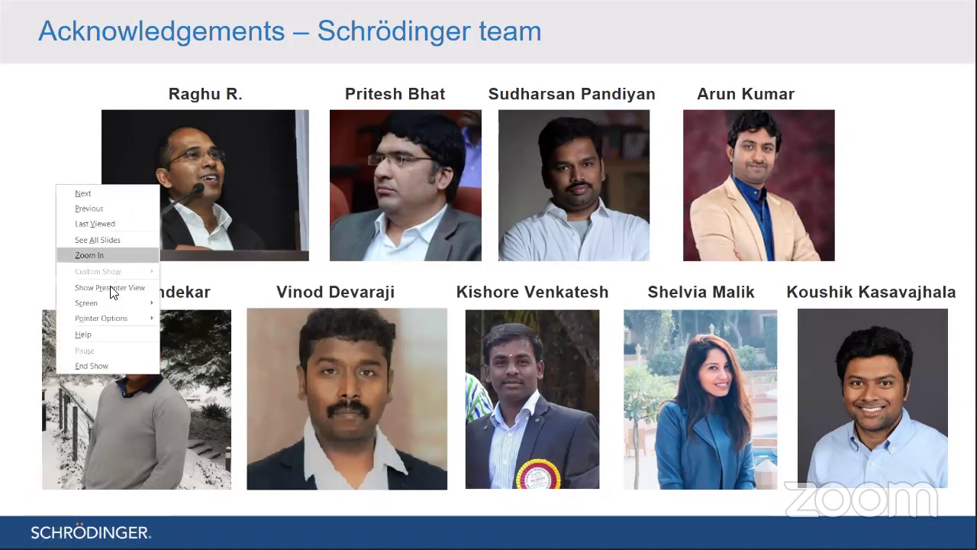
{"action": "mouse_move", "coordinate": [105, 317]}
{"action": "left_click", "coordinate": [175, 313]}
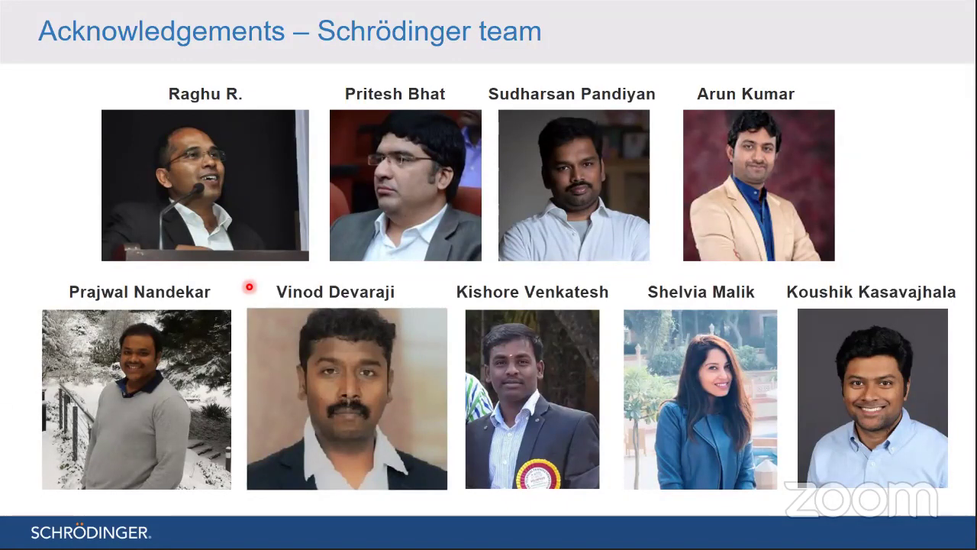
{"action": "key", "text": "Right"}
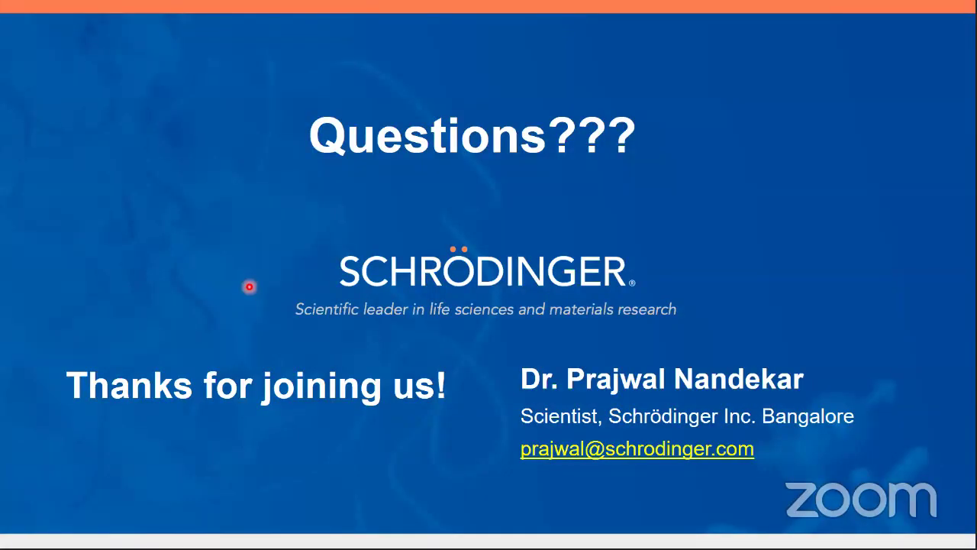
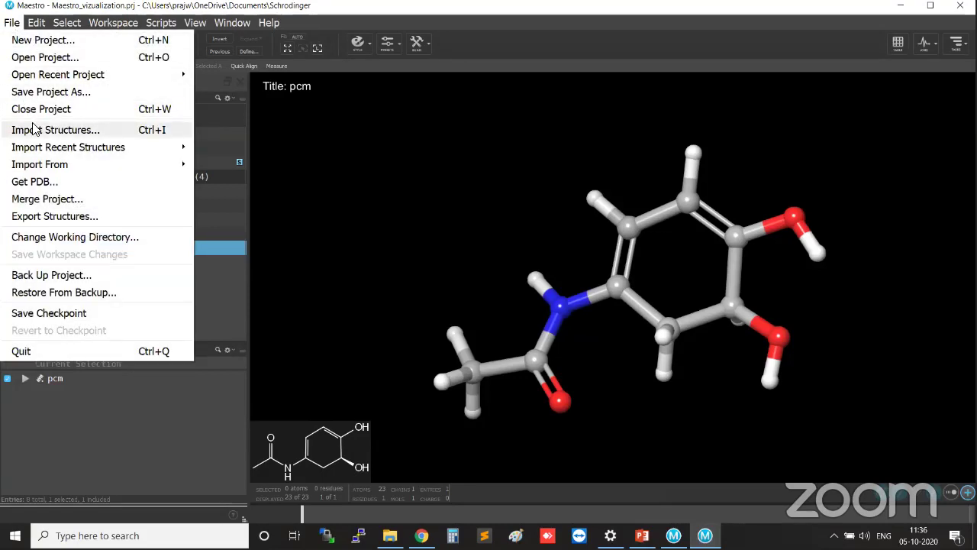
Step: In Maestro, open the structure import dialog, review the importable file types, and close it without importing
{"action": "left_click", "coordinate": [90, 130]}
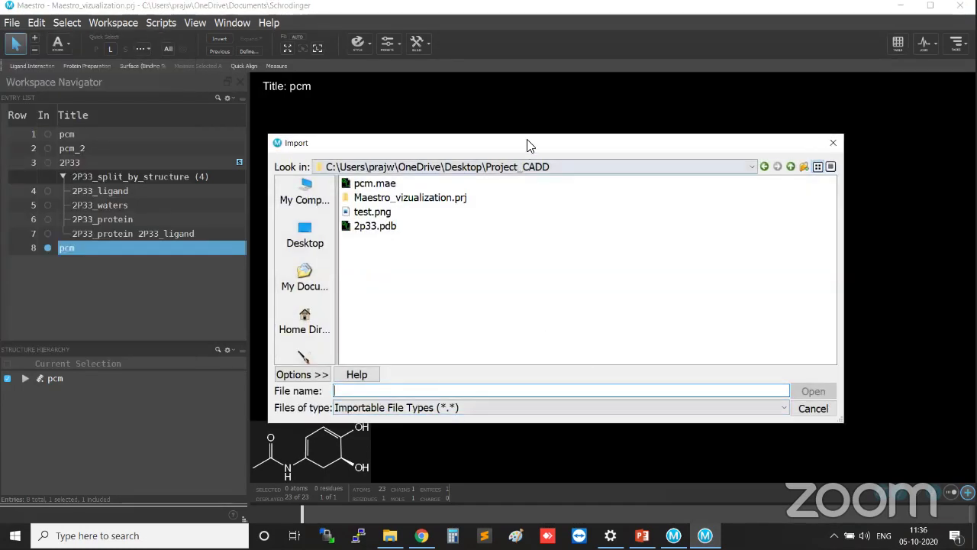
{"action": "left_click_drag", "start_coordinate": [530, 137], "coordinate": [527, 53]}
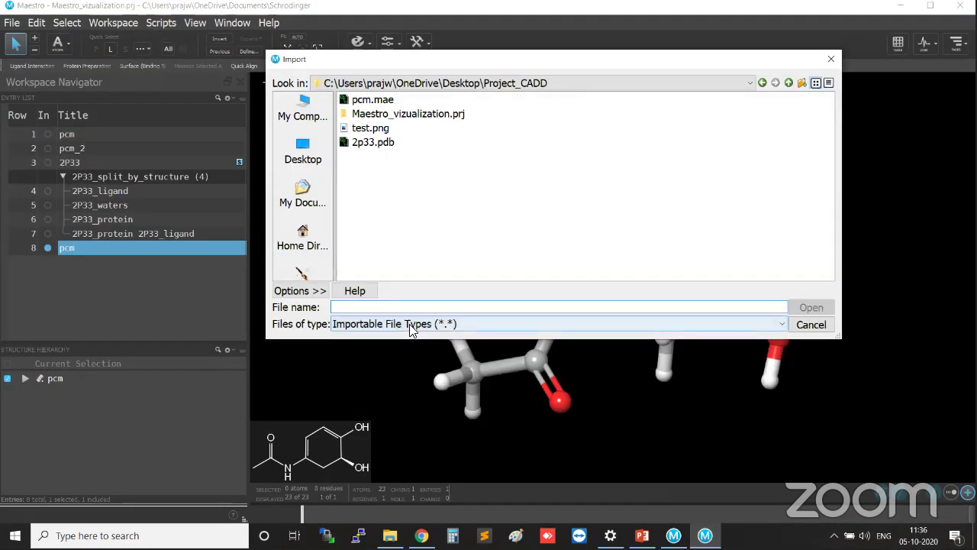
{"action": "left_click", "coordinate": [409, 326]}
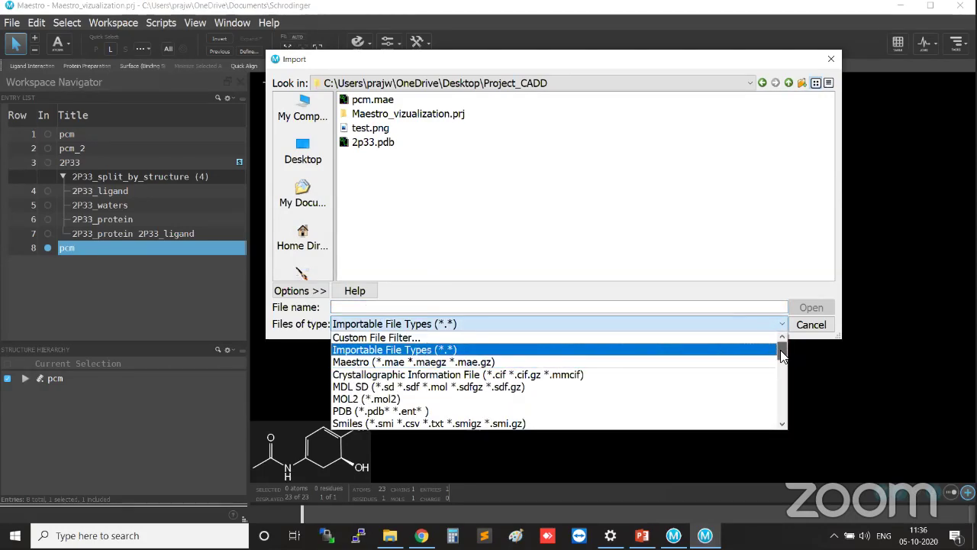
{"action": "left_click_drag", "start_coordinate": [780, 355], "coordinate": [811, 348]}
{"action": "mouse_move", "coordinate": [782, 355]}
{"action": "left_mouse_down"}
{"action": "mouse_move", "coordinate": [792, 417]}
{"action": "mouse_move", "coordinate": [788, 352]}
{"action": "left_mouse_up"}
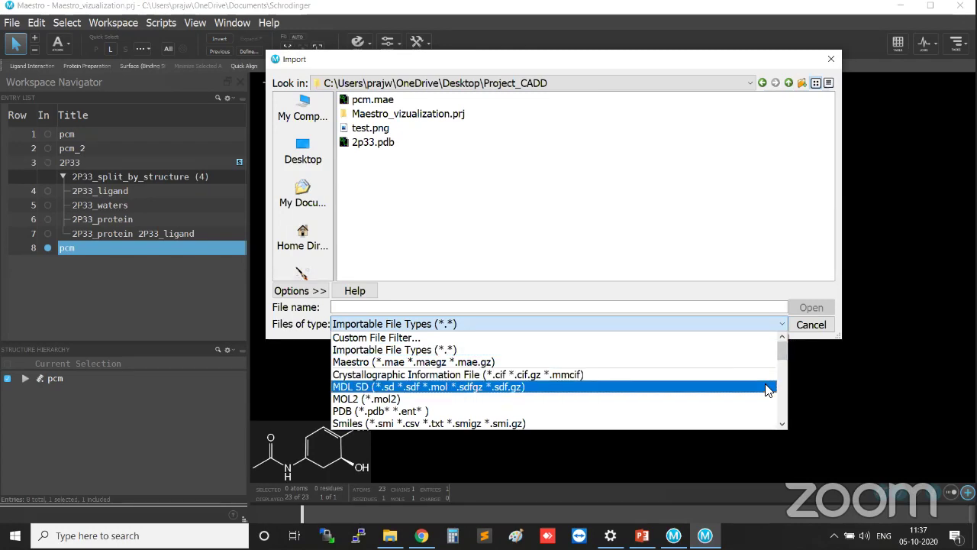
{"action": "left_click", "coordinate": [863, 395]}
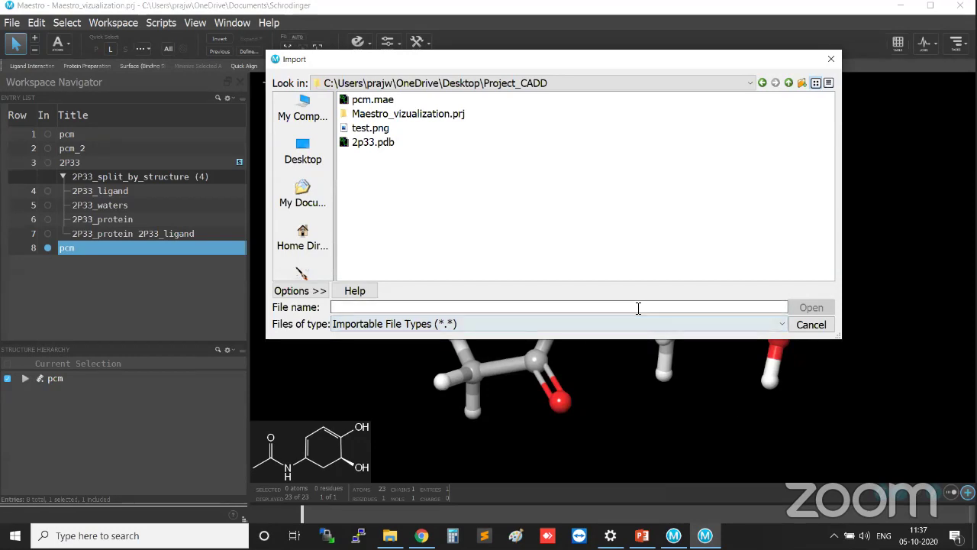
{"action": "left_click", "coordinate": [831, 59]}
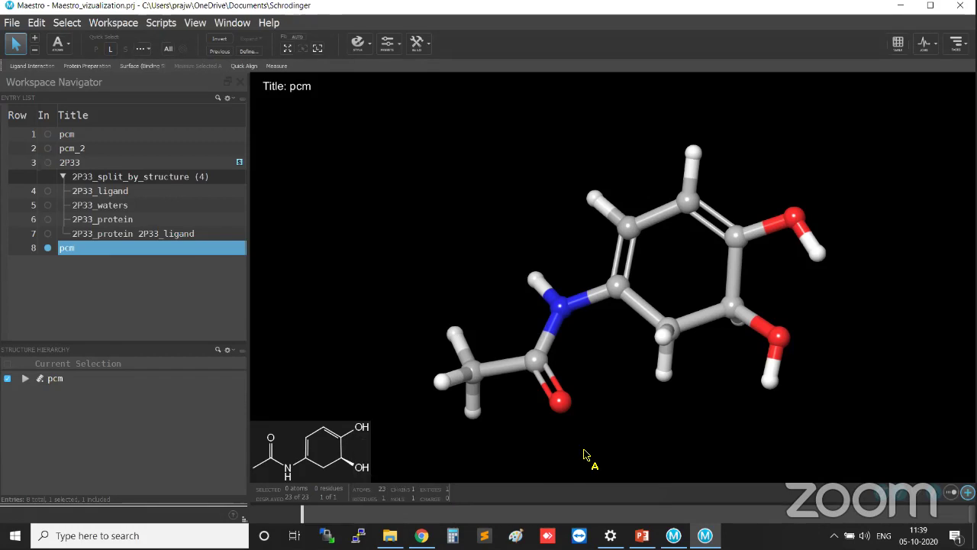
Step: Switch to Chrome and open schrodinger.com in a new tab
{"action": "left_click", "coordinate": [421, 535]}
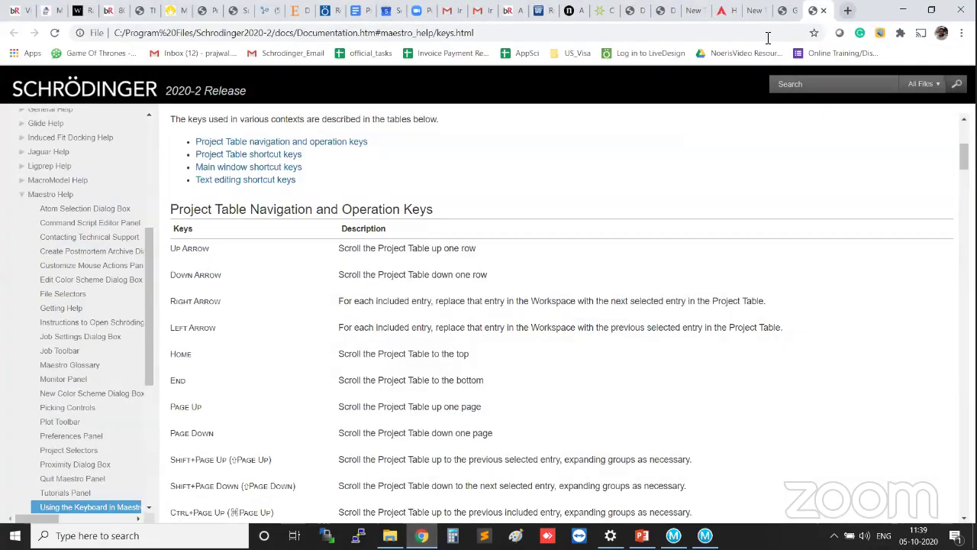
{"action": "left_click", "coordinate": [847, 9]}
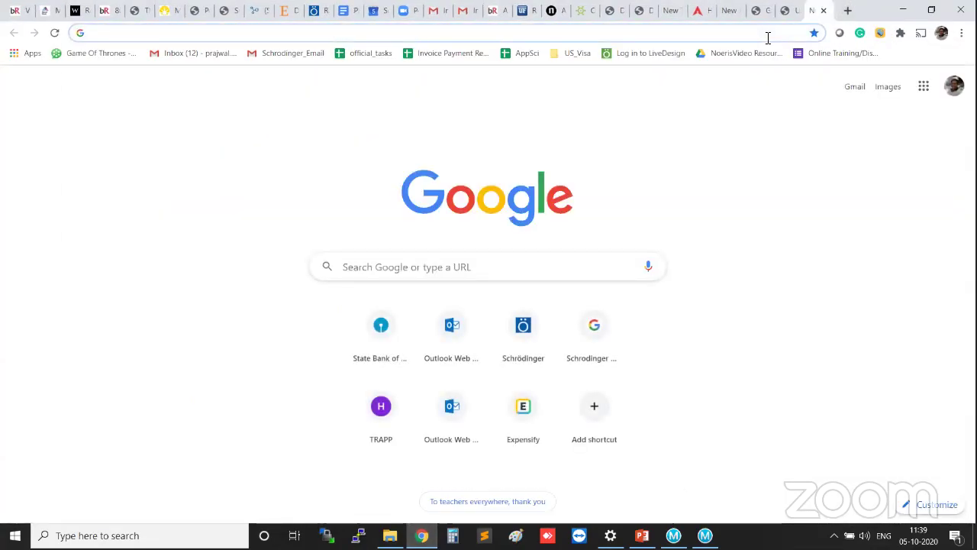
{"action": "type", "text": "schrodimger"}
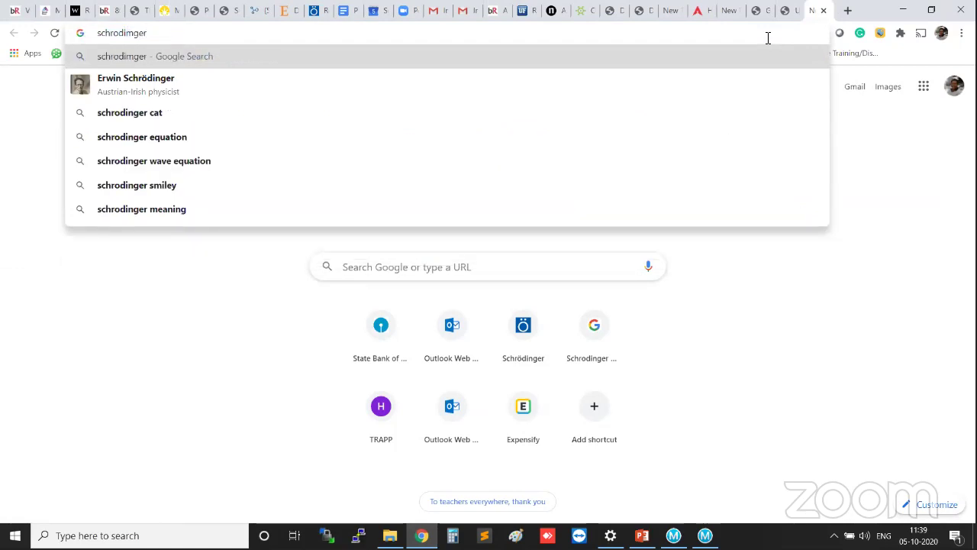
{"action": "type", "text": ".com"}
{"action": "key", "text": "Return"}
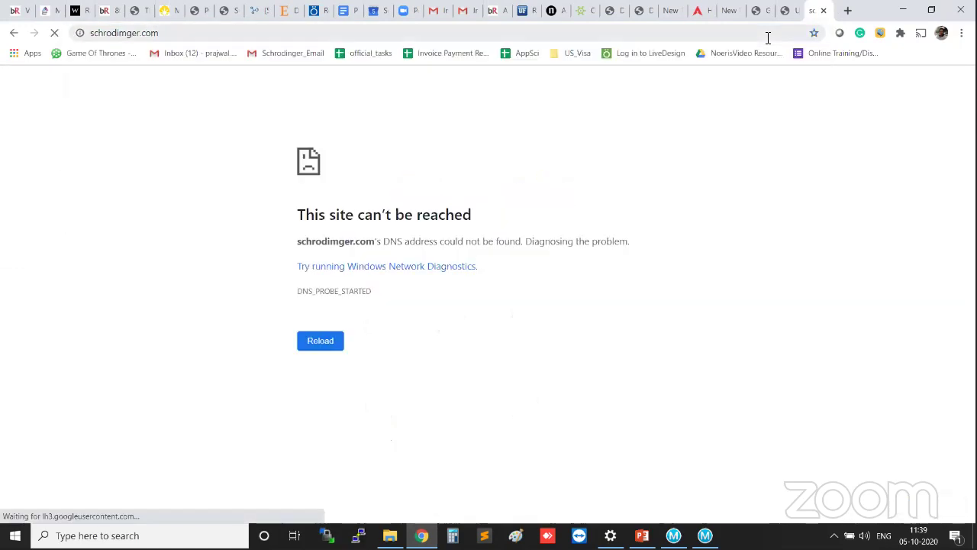
{"action": "left_click_drag", "start_coordinate": [117, 33], "coordinate": [126, 48]}
{"action": "type", "text": "in"}
{"action": "key", "text": "Return"}
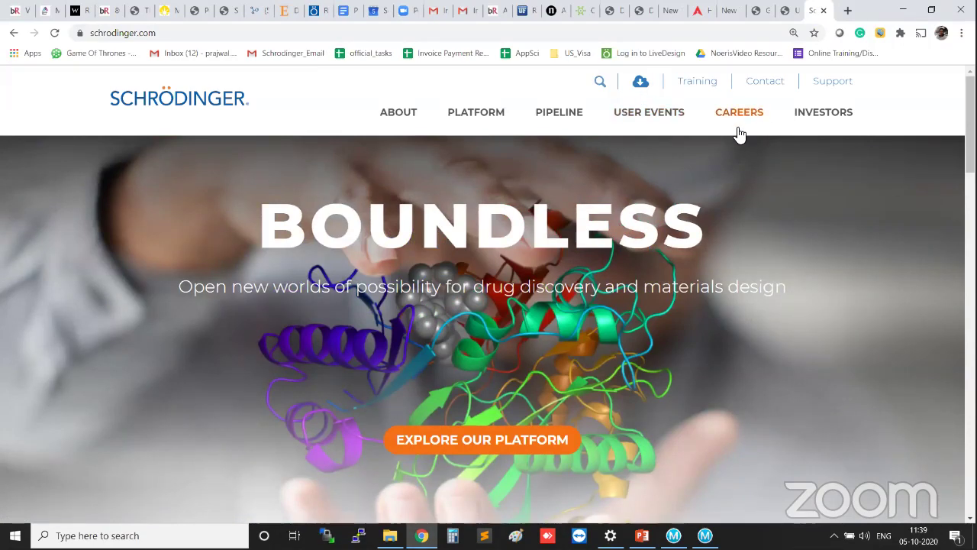
Step: Open the Schrödinger downloads page and log in with the saved account credentials
{"action": "left_click", "coordinate": [641, 84]}
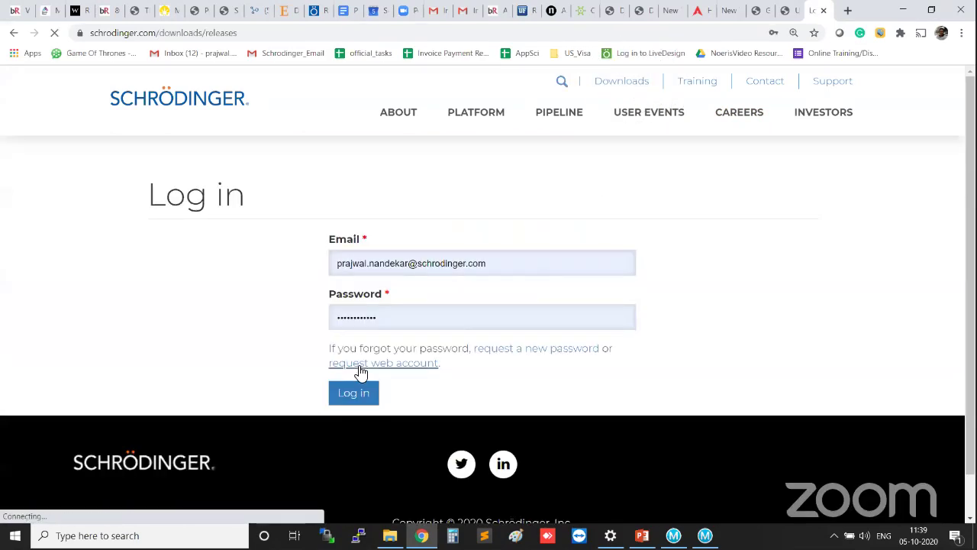
{"action": "left_click", "coordinate": [357, 394]}
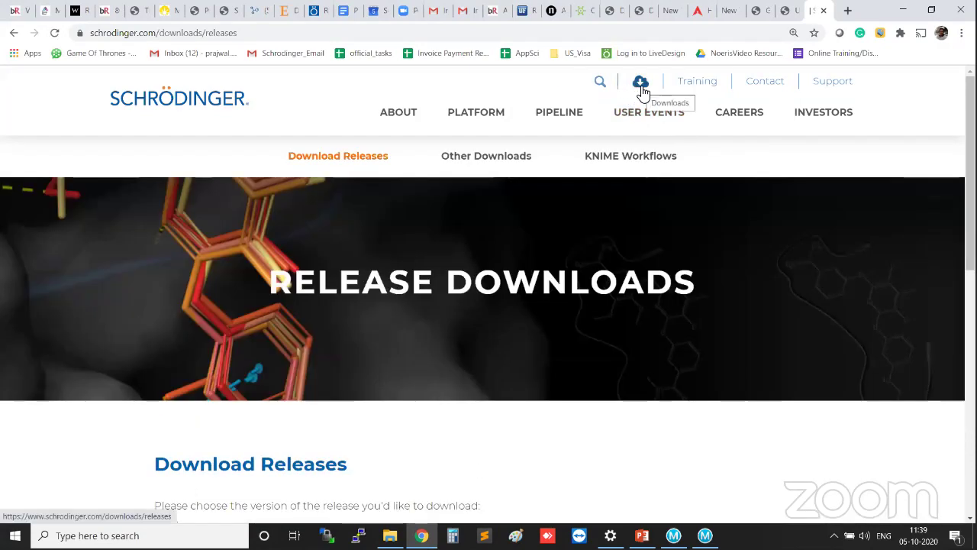
{"action": "left_click", "coordinate": [641, 85]}
{"action": "left_click", "coordinate": [641, 85]}
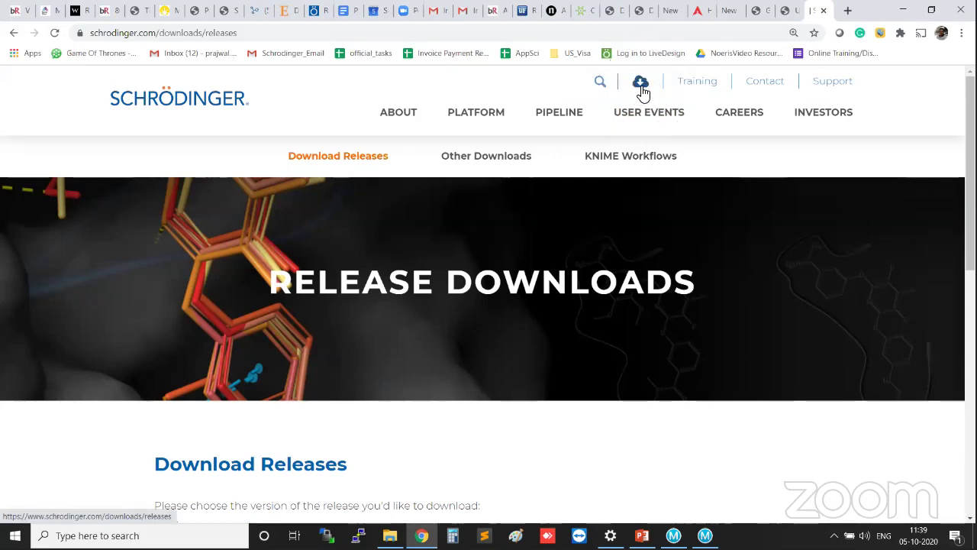
Step: Select Release 2020-3 as the version in the Download Releases form
{"action": "scroll", "coordinate": [349, 371], "scroll_direction": "down", "scroll_amount": 3}
{"action": "scroll", "coordinate": [272, 312], "scroll_direction": "down", "scroll_amount": 2}
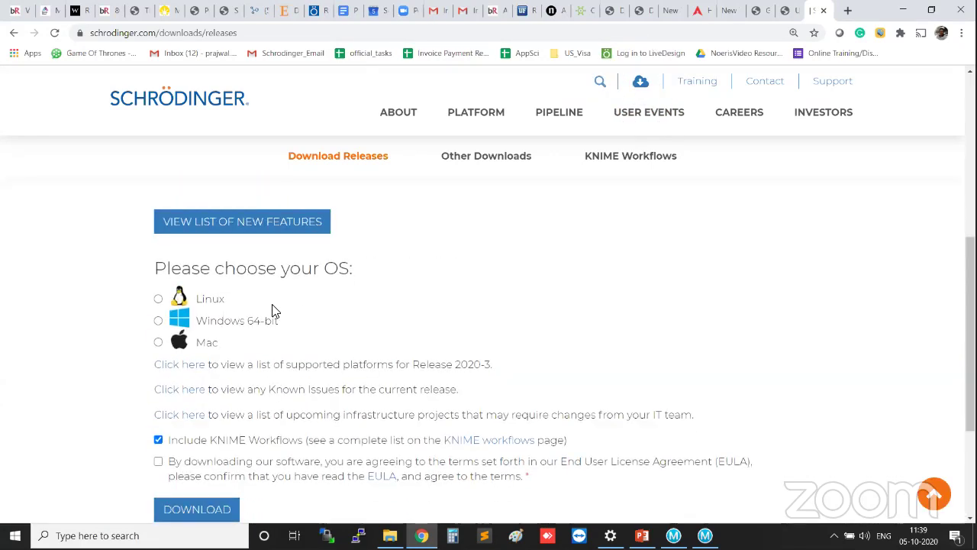
{"action": "scroll", "coordinate": [290, 323], "scroll_direction": "up", "scroll_amount": 3}
{"action": "scroll", "coordinate": [302, 324], "scroll_direction": "down", "scroll_amount": 1}
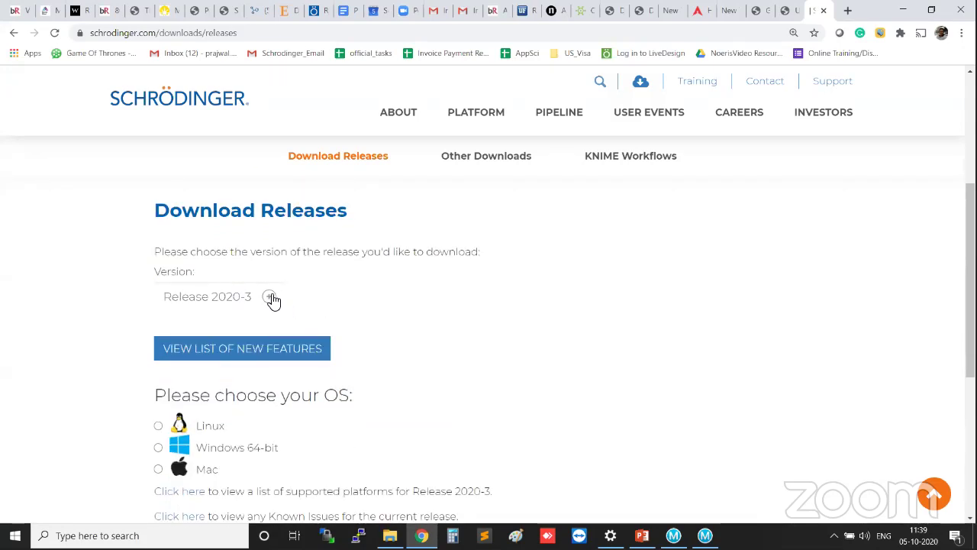
{"action": "left_click", "coordinate": [269, 299]}
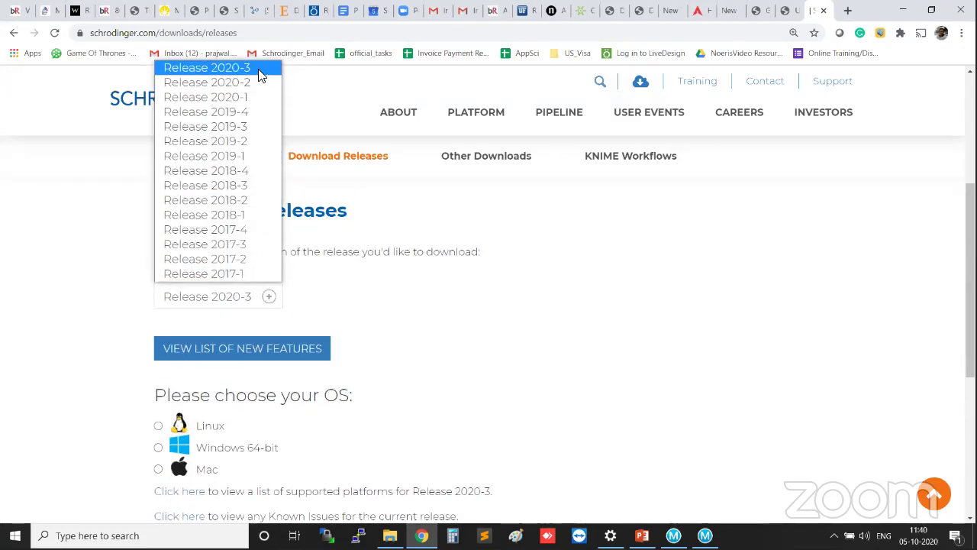
{"action": "left_click", "coordinate": [260, 70]}
{"action": "left_click", "coordinate": [264, 287]}
{"action": "left_click", "coordinate": [260, 71]}
Step: Try the Linux, Windows 64-bit and Mac options and set the download's operating system to Windows 64-bit
{"action": "scroll", "coordinate": [359, 317], "scroll_direction": "down", "scroll_amount": 1}
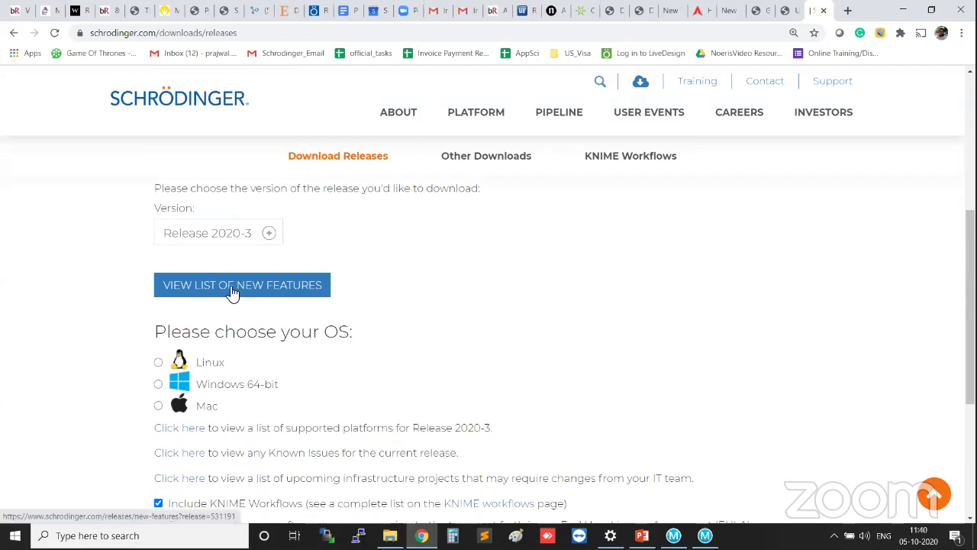
{"action": "scroll", "coordinate": [260, 358], "scroll_direction": "down", "scroll_amount": 2}
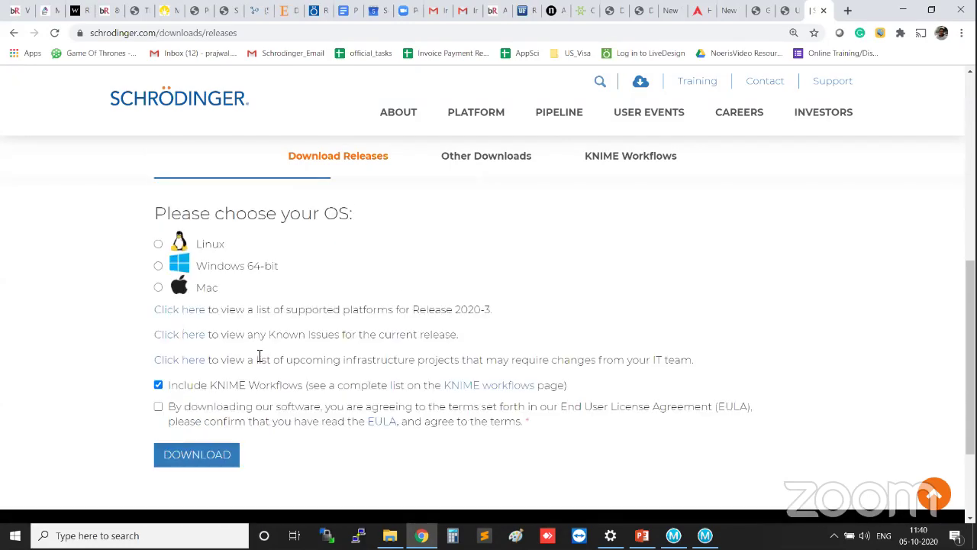
{"action": "scroll", "coordinate": [320, 374], "scroll_direction": "up", "scroll_amount": 2}
{"action": "scroll", "coordinate": [324, 383], "scroll_direction": "down", "scroll_amount": 1}
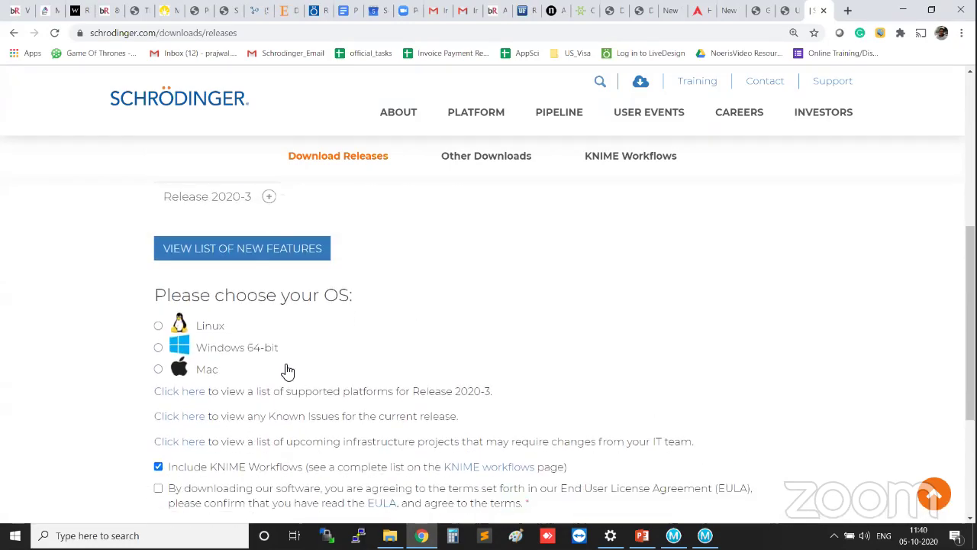
{"action": "left_click", "coordinate": [158, 325]}
{"action": "left_click", "coordinate": [158, 348]}
{"action": "left_click", "coordinate": [158, 370]}
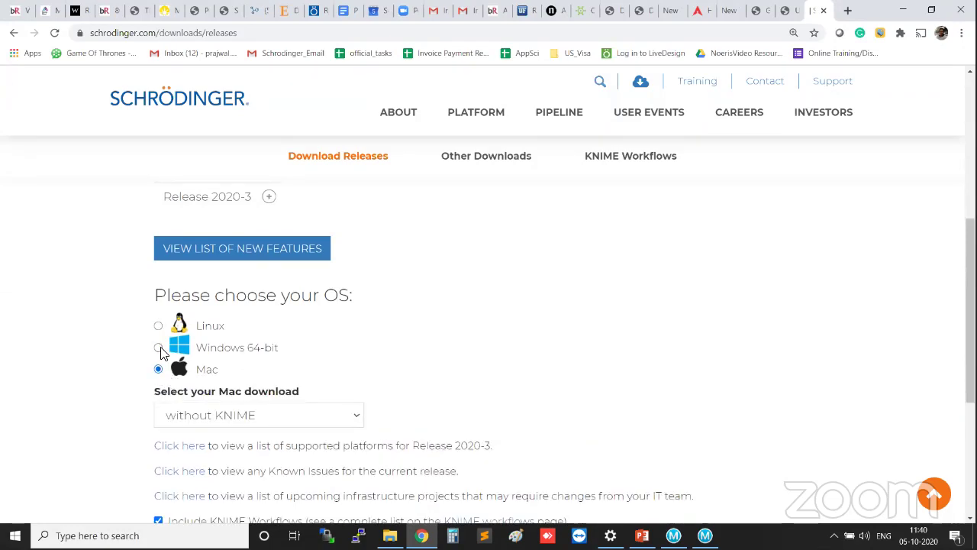
{"action": "left_click", "coordinate": [158, 348]}
Step: Exclude the KNIME workflows from the Windows 64-bit download
{"action": "scroll", "coordinate": [449, 363], "scroll_direction": "down", "scroll_amount": 2}
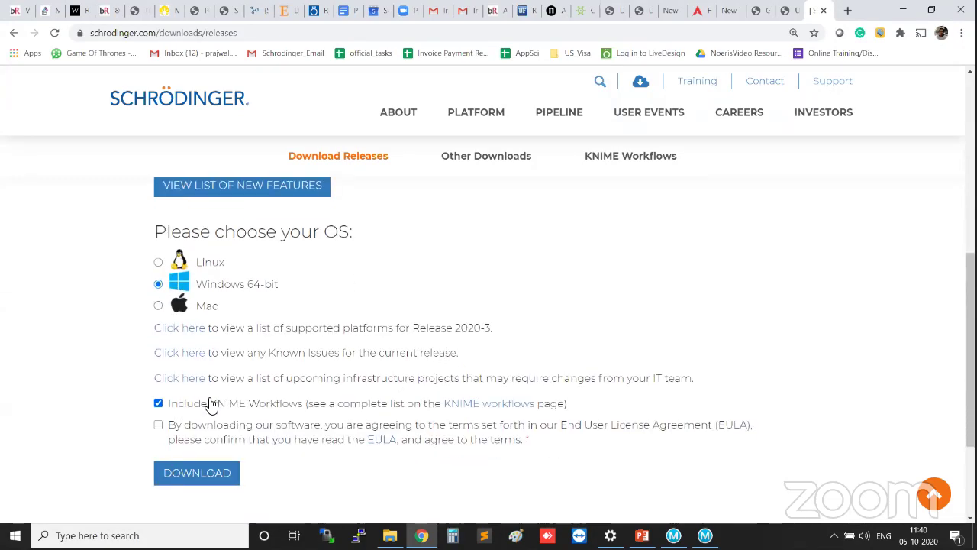
{"action": "left_click", "coordinate": [158, 404]}
{"action": "key", "text": "ctrl"}
{"action": "key", "text": "ctrl"}
{"action": "left_click", "coordinate": [158, 403]}
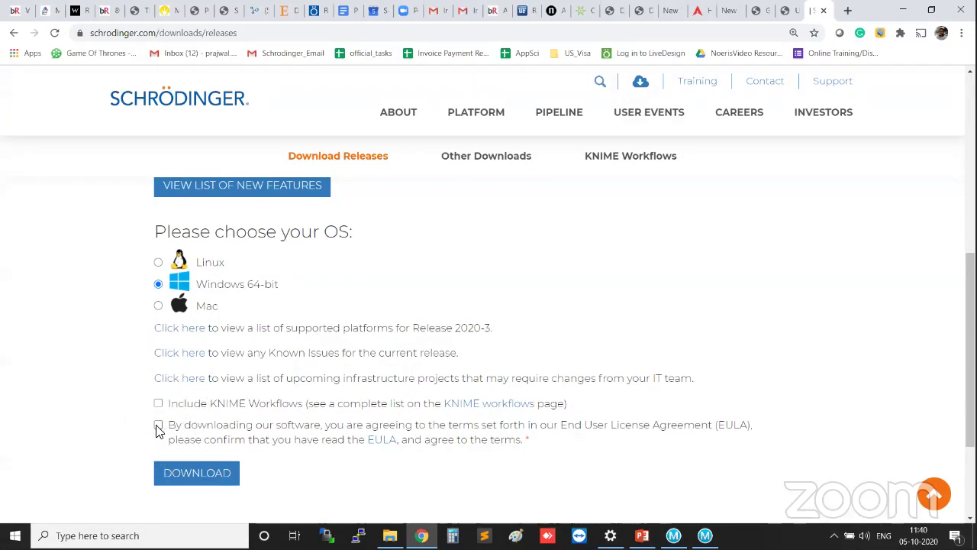
Step: Agree to the End User License Agreement terms for the Windows 64-bit download of Release 2020-3
{"action": "left_click", "coordinate": [158, 425]}
{"action": "left_click", "coordinate": [160, 410]}
{"action": "scroll", "coordinate": [286, 376], "scroll_direction": "up", "scroll_amount": 2}
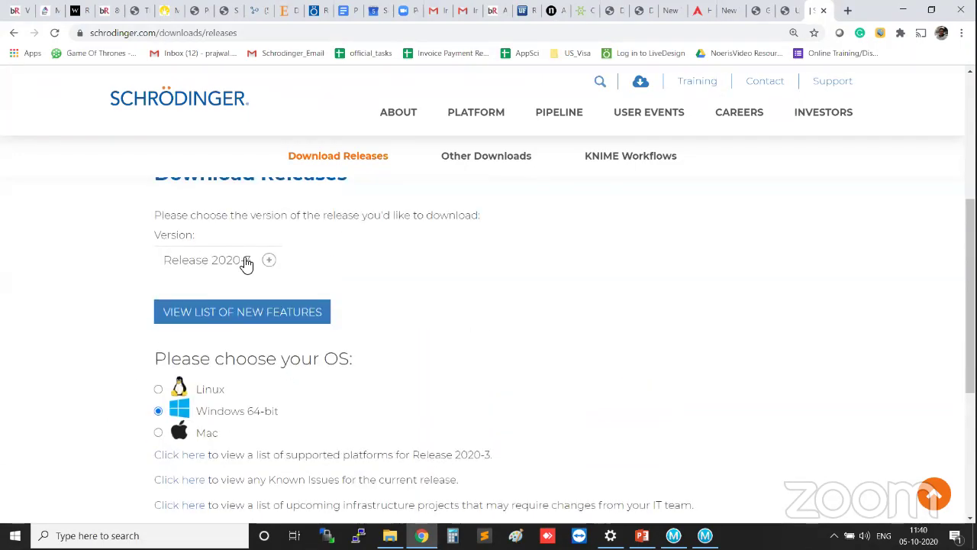
{"action": "scroll", "coordinate": [449, 347], "scroll_direction": "down", "scroll_amount": 1}
{"action": "scroll", "coordinate": [449, 348], "scroll_direction": "down", "scroll_amount": 1}
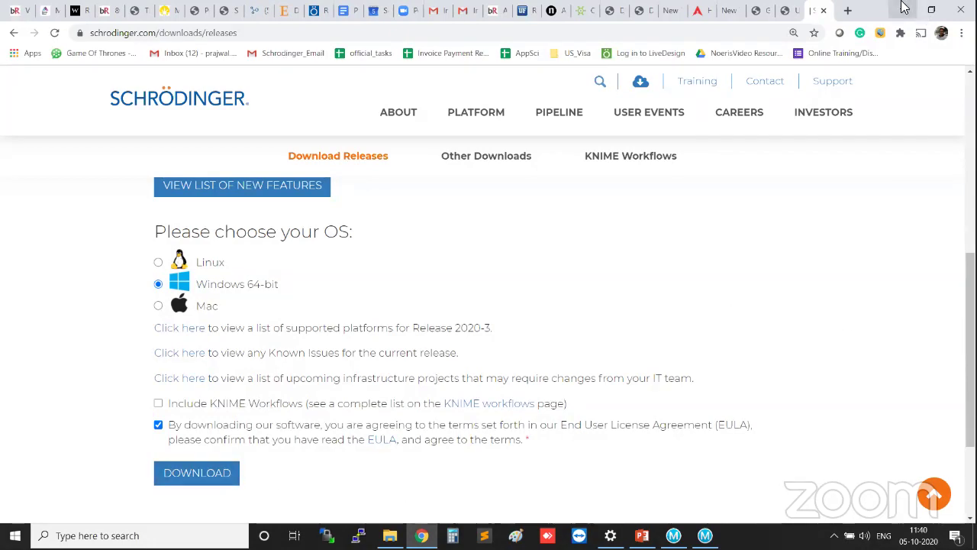
Step: Switch to Maestro, show the Command Input Area below the workspace, and enlarge its output area
{"action": "key", "text": "alt+Tab"}
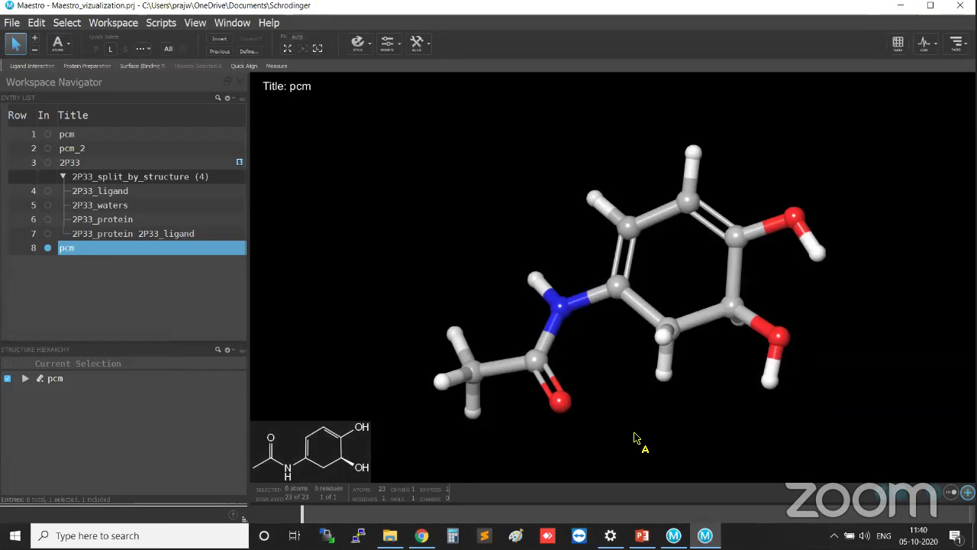
{"action": "left_click", "coordinate": [635, 437]}
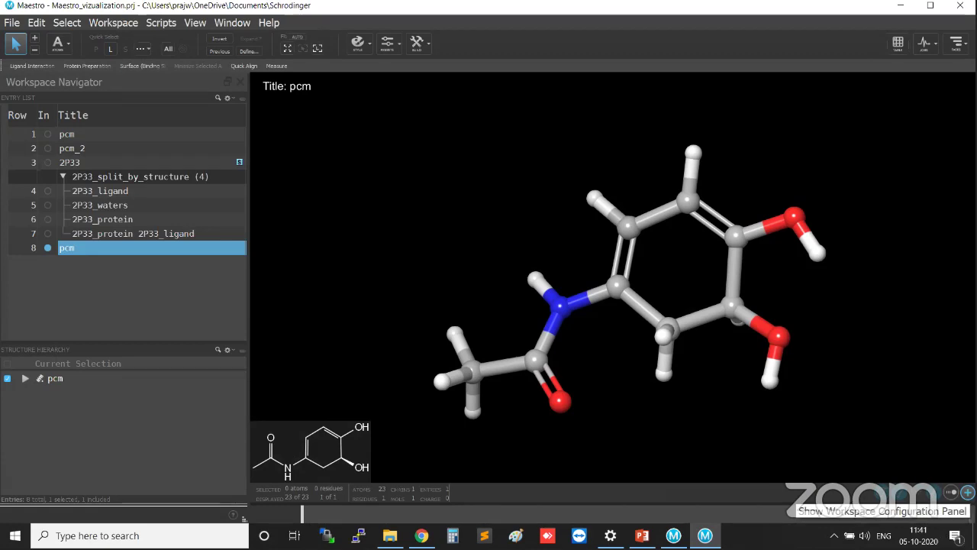
{"action": "left_click", "coordinate": [968, 492]}
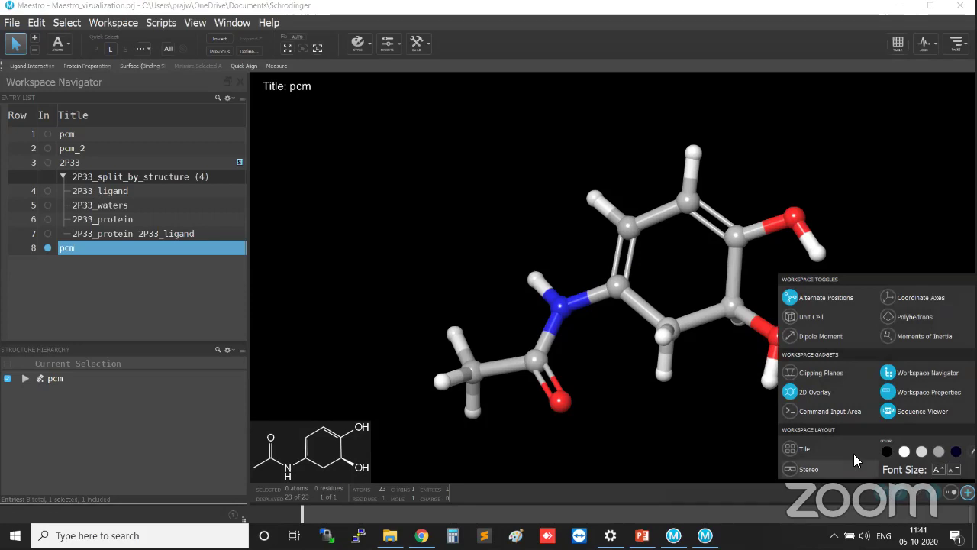
{"action": "key", "text": "ctrl"}
{"action": "key", "text": "ctrl"}
{"action": "left_click", "coordinate": [788, 412]}
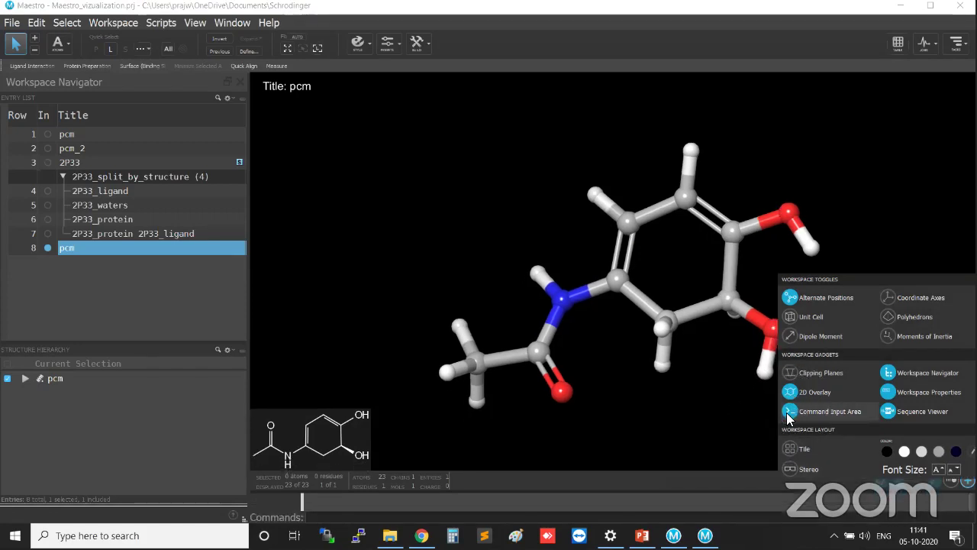
{"action": "left_click_drag", "start_coordinate": [487, 495], "coordinate": [473, 374]}
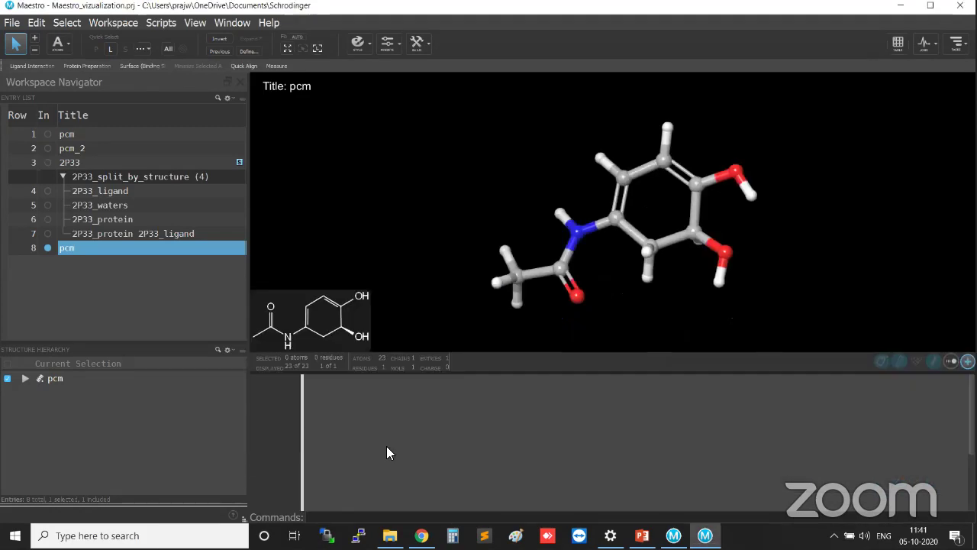
Step: Try to run the pwd and ls commands in the Command Input Area, clearing each one from the command line
{"action": "left_click", "coordinate": [349, 518]}
{"action": "type", "text": "pwd"}
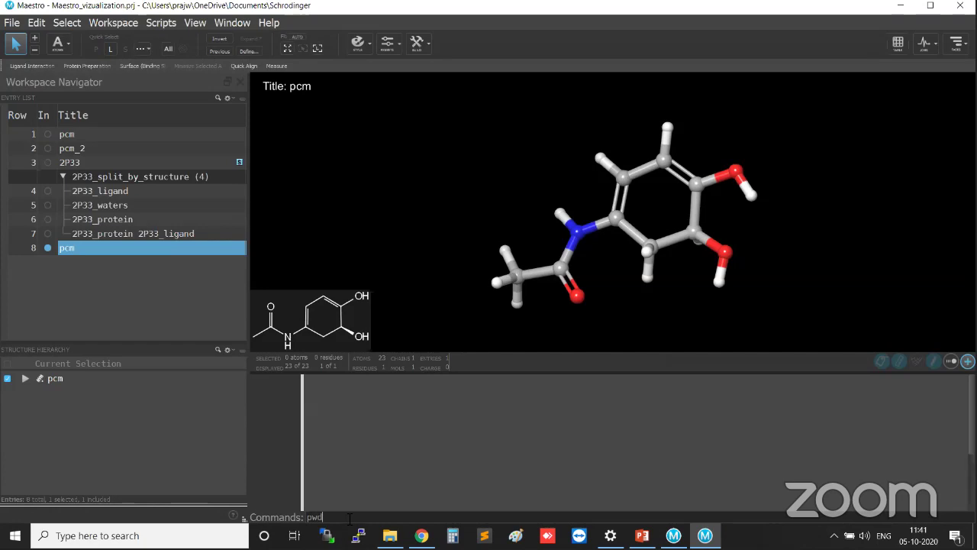
{"action": "key", "text": "Return"}
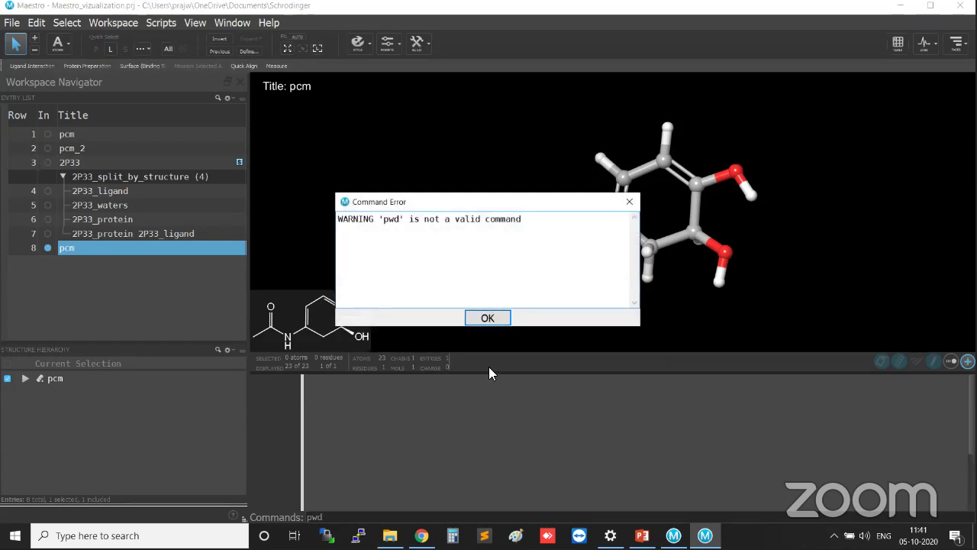
{"action": "left_click", "coordinate": [488, 318]}
{"action": "key", "text": "BackSpace"}
{"action": "key", "text": "BackSpace"}
{"action": "key", "text": "BackSpace"}
{"action": "type", "text": "ls"}
{"action": "key", "text": "Return"}
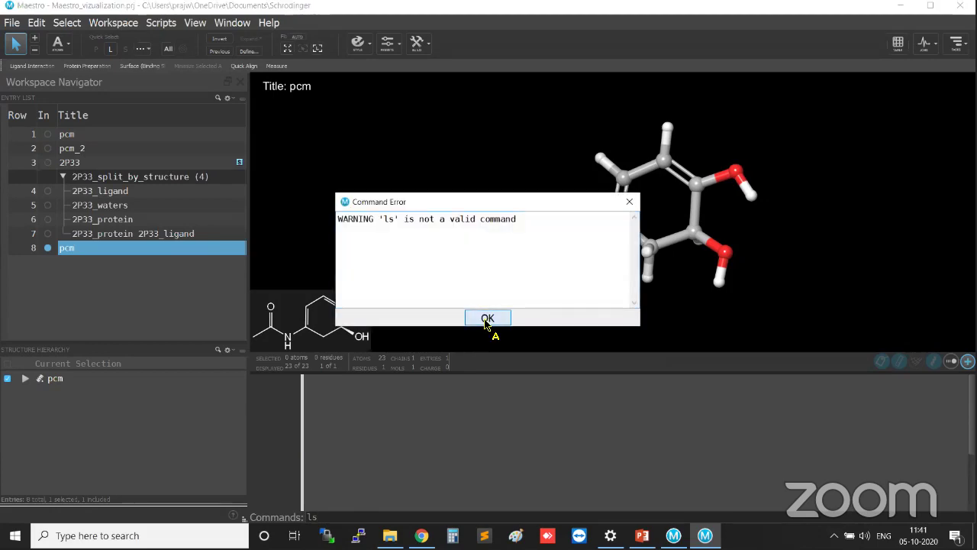
{"action": "left_click", "coordinate": [487, 319]}
{"action": "key", "text": "BackSpace"}
{"action": "key", "text": "BackSpace"}
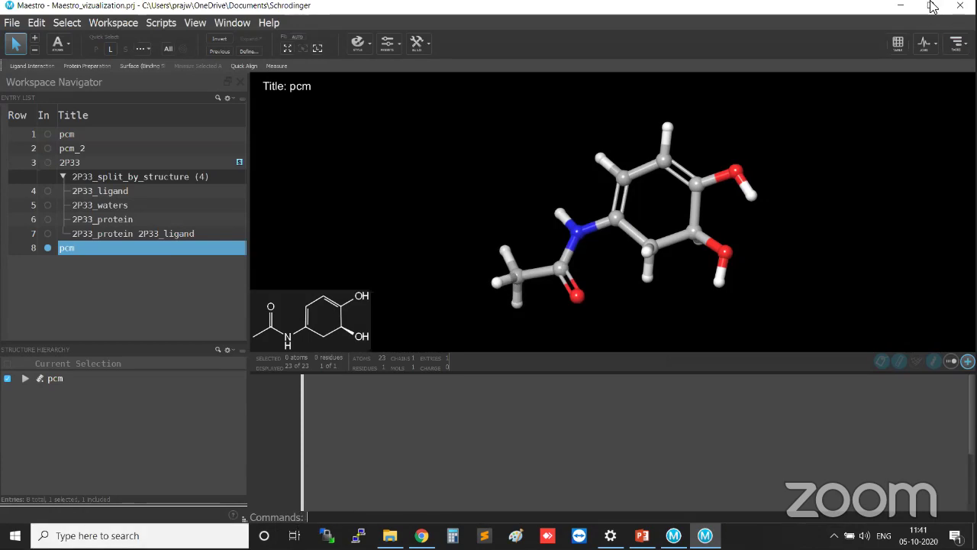
Step: Minimize the Maestro and PowerPoint windows, then find and open Schrodinger Power Shell through the Windows search
{"action": "left_click", "coordinate": [901, 6]}
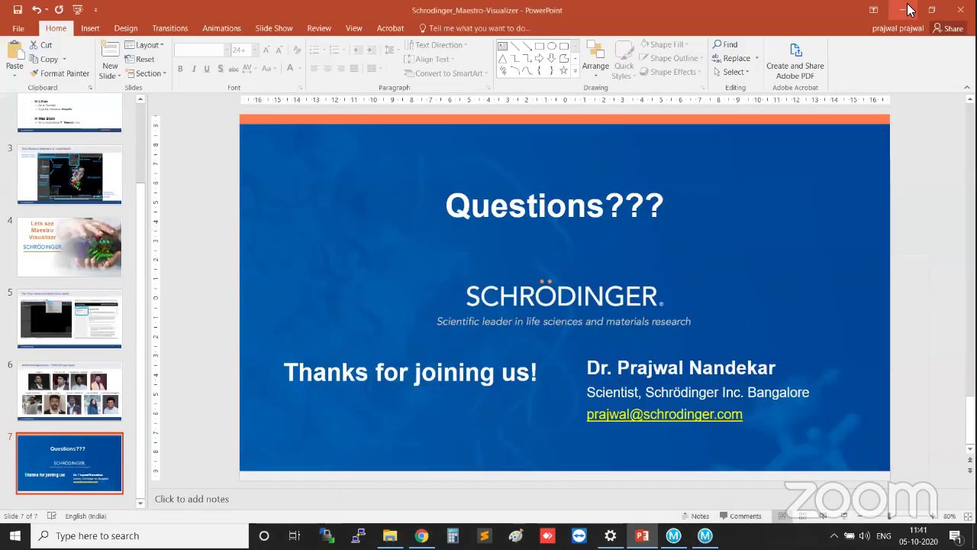
{"action": "left_click", "coordinate": [901, 9]}
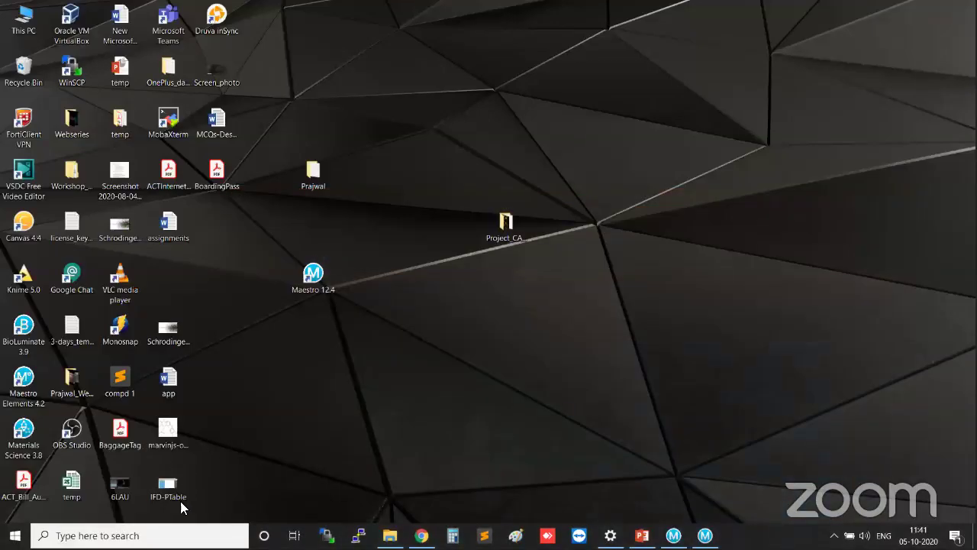
{"action": "left_click", "coordinate": [145, 535]}
{"action": "type", "text": "powe"}
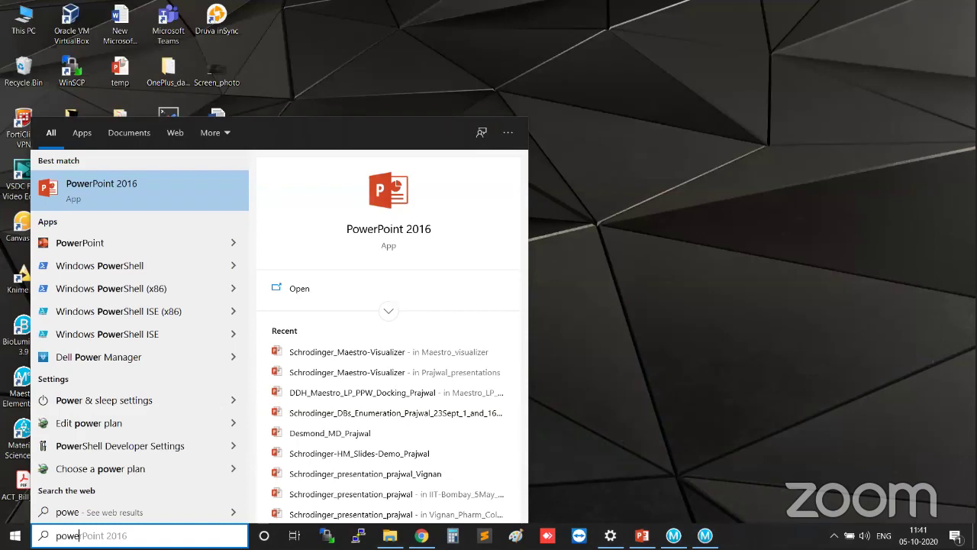
{"action": "type", "text": "e]r"}
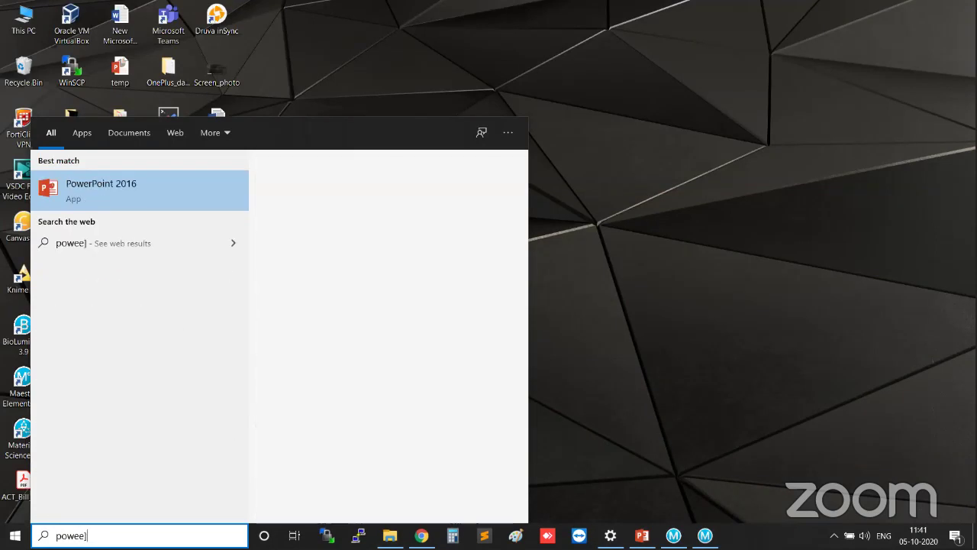
{"action": "key", "text": "BackSpace"}
{"action": "key", "text": "BackSpace"}
{"action": "key", "text": "BackSpace"}
{"action": "type", "text": "r"}
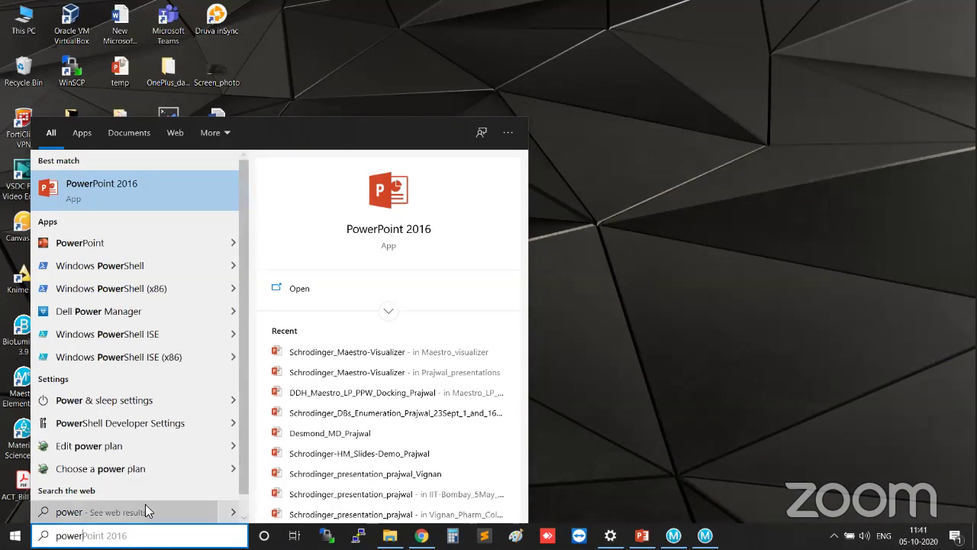
{"action": "type", "text": " she"}
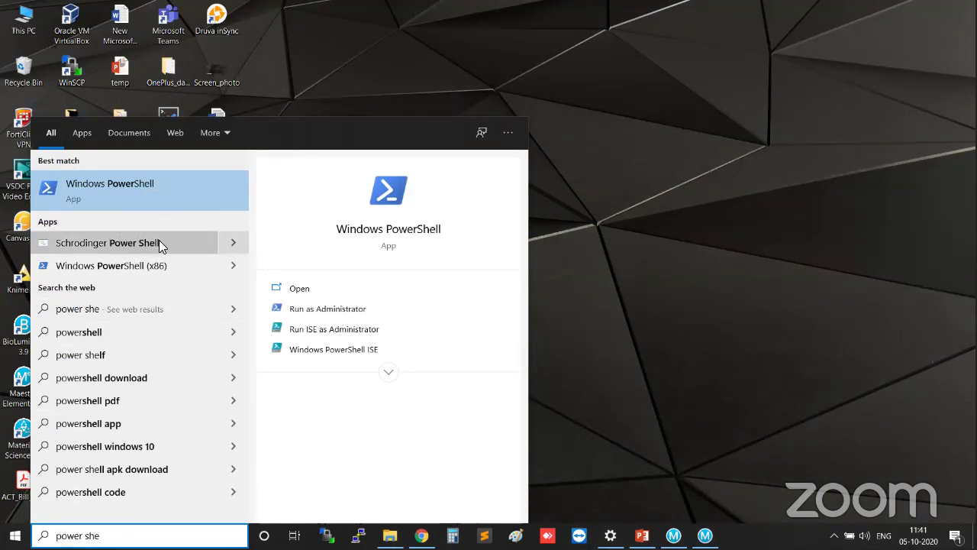
{"action": "left_click", "coordinate": [158, 242]}
{"action": "left_click_drag", "start_coordinate": [456, 112], "coordinate": [531, 88]}
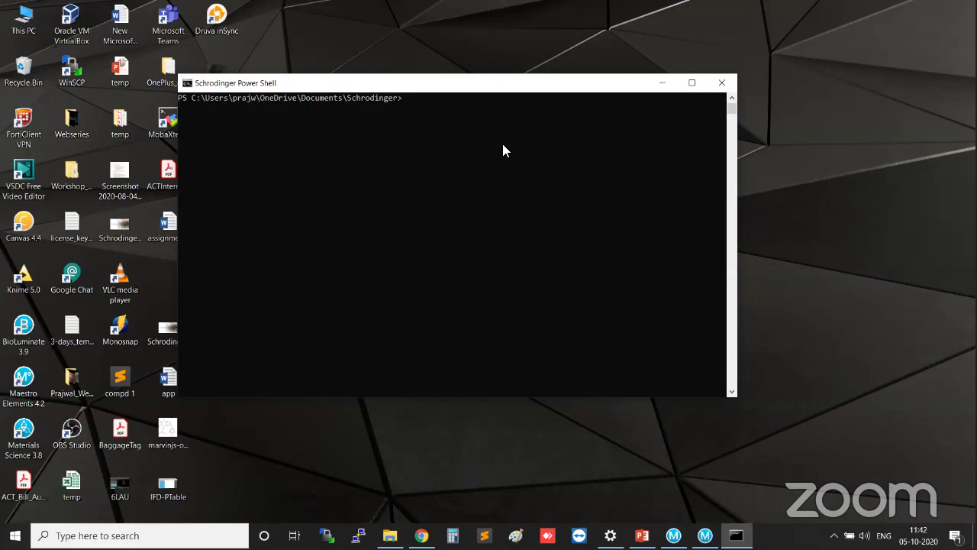
Step: Display the help of the thermal MM-GBSA script with the command run thermal_mmgbsa.py -h, correcting the hyphen in the script name
{"action": "type", "text": "run thermal-mmgbsa.py -h"}
{"action": "key", "text": "Return"}
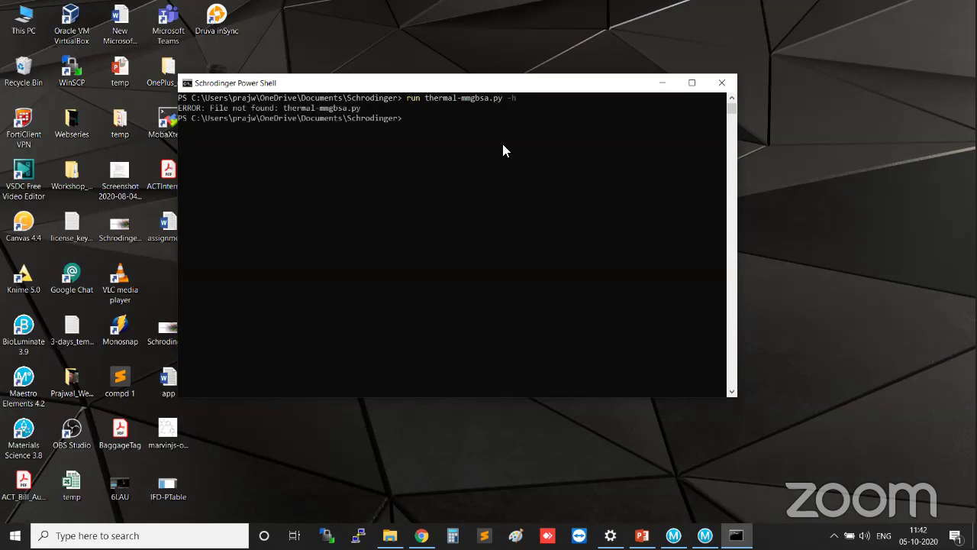
{"action": "key", "text": "Up"}
{"action": "key", "text": "Left"}
{"action": "key", "text": "Left"}
{"action": "key", "text": "BackSpace"}
{"action": "type", "text": "_"}
{"action": "key", "text": "Return"}
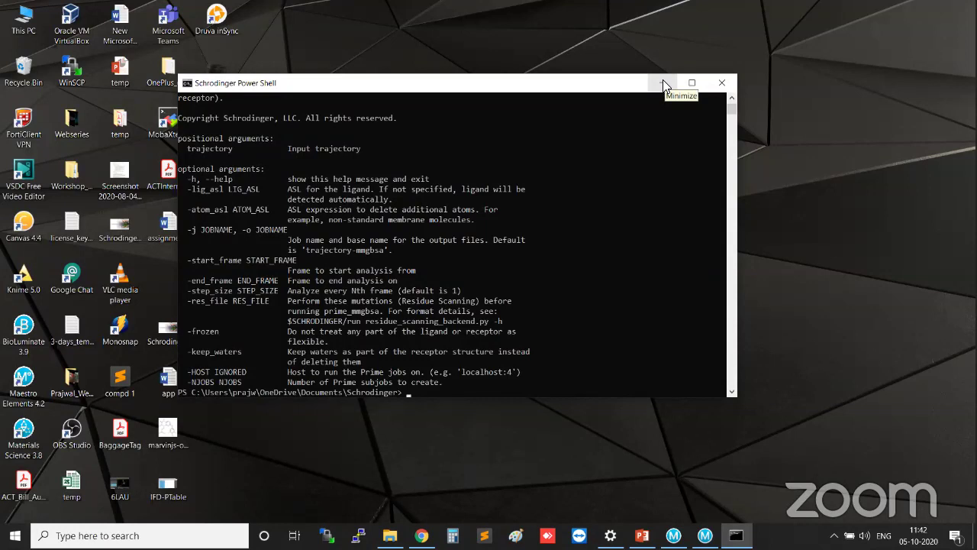
Step: Switch back to Maestro and shrink the command output area to enlarge the molecule workspace
{"action": "left_click", "coordinate": [704, 535]}
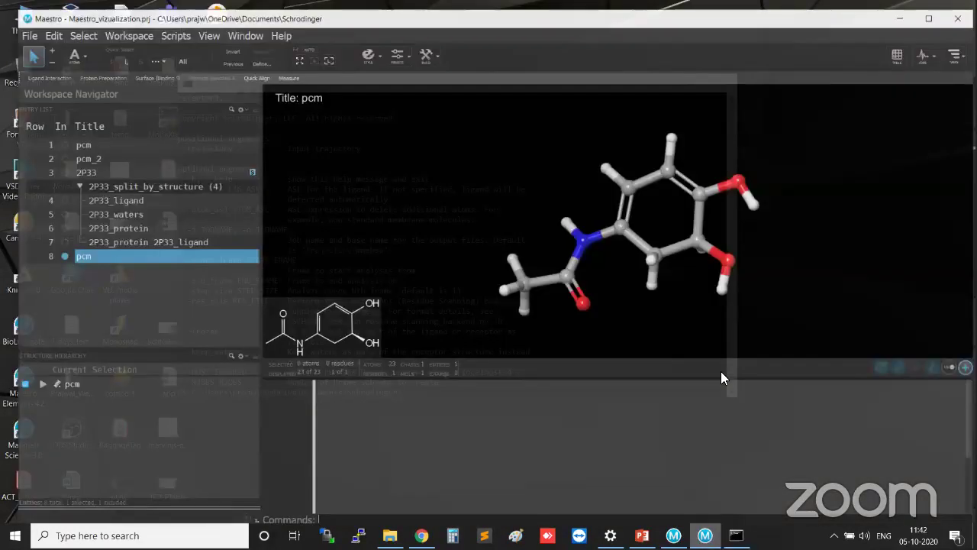
{"action": "left_click_drag", "start_coordinate": [740, 371], "coordinate": [726, 468]}
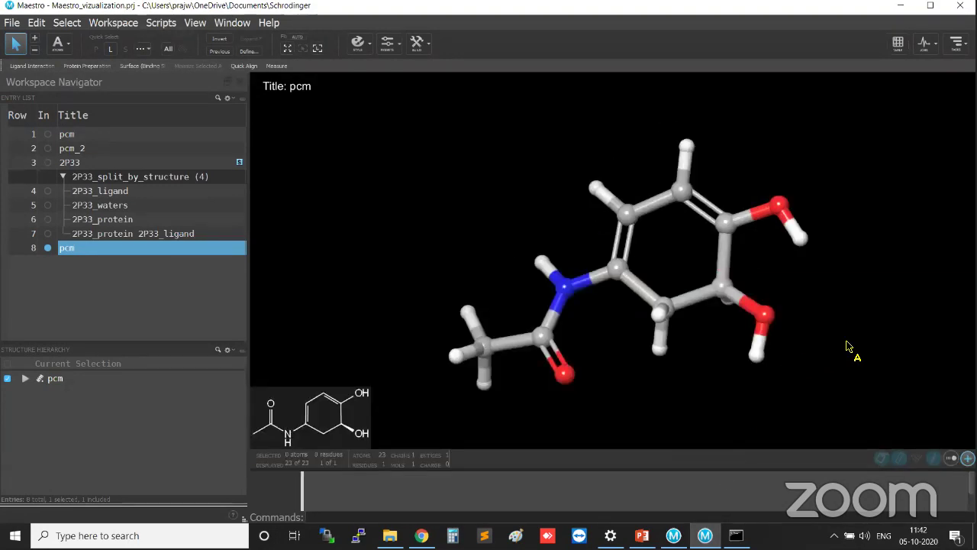